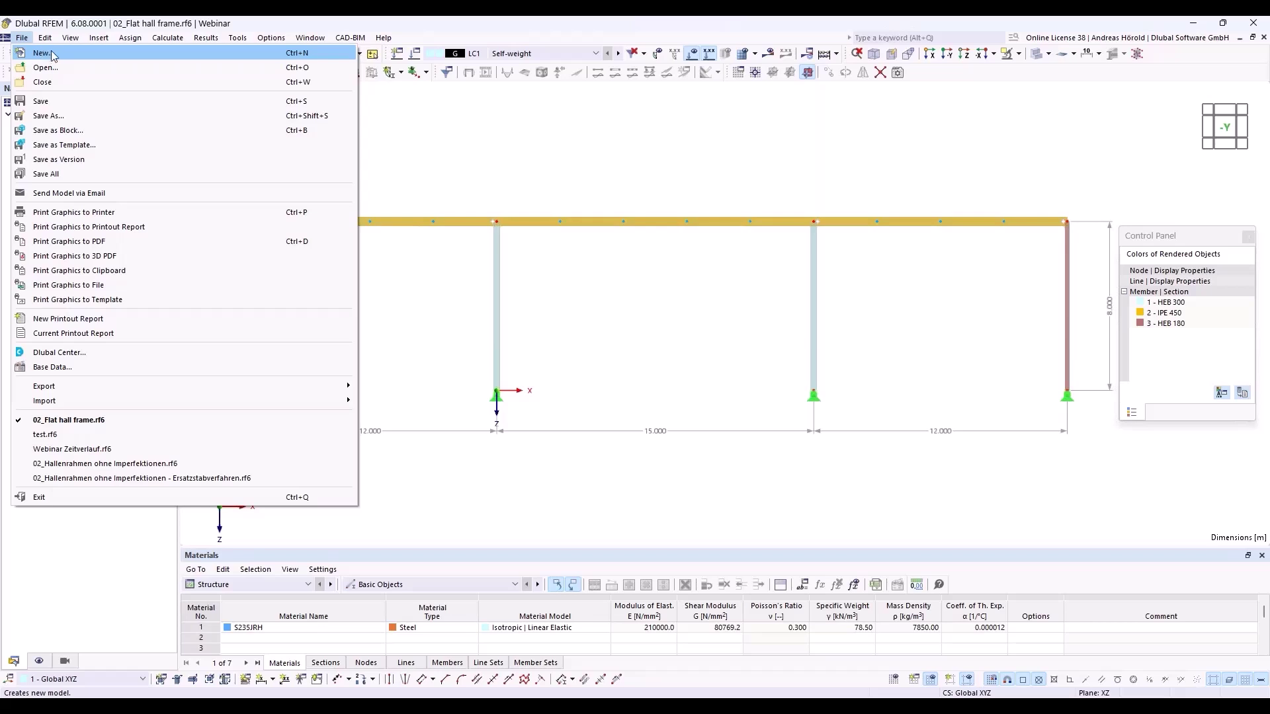
- Create a new 2D XZ plane stress model named 01_Two-span beam and activate the Steel Design add-on
{"action": "key", "text": "Escape"}
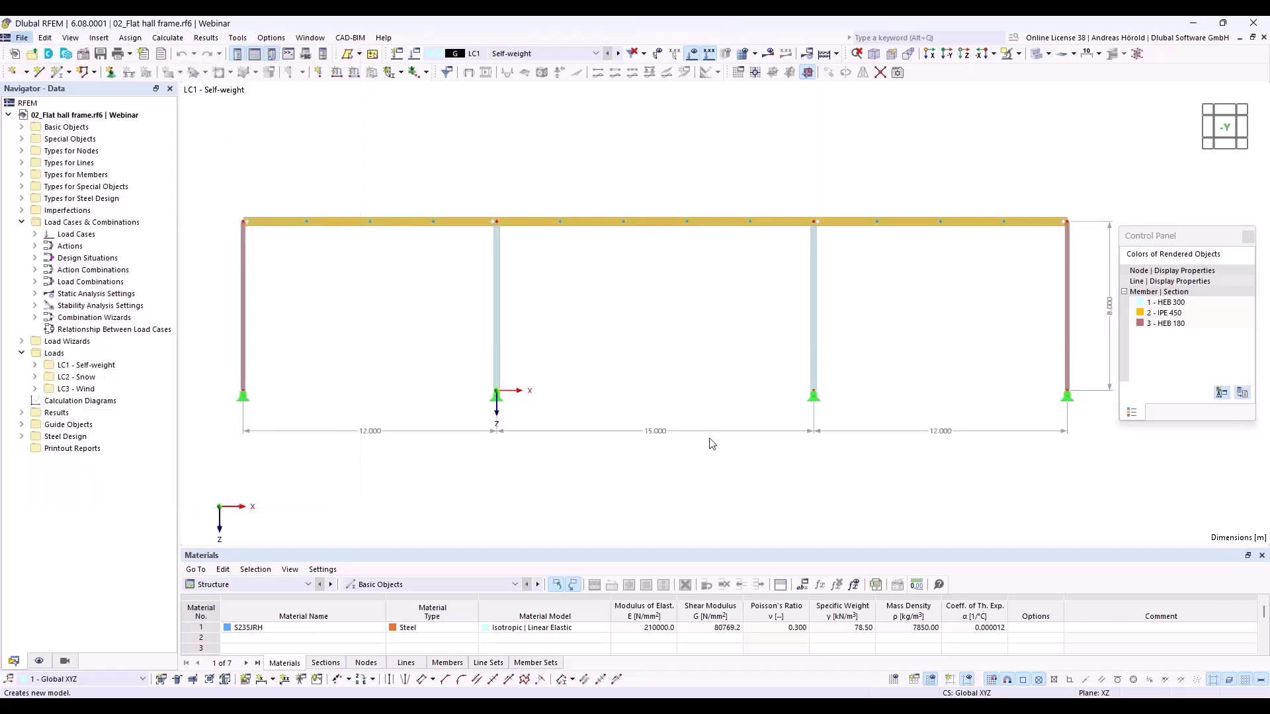
{"action": "key", "text": "ctrl+n"}
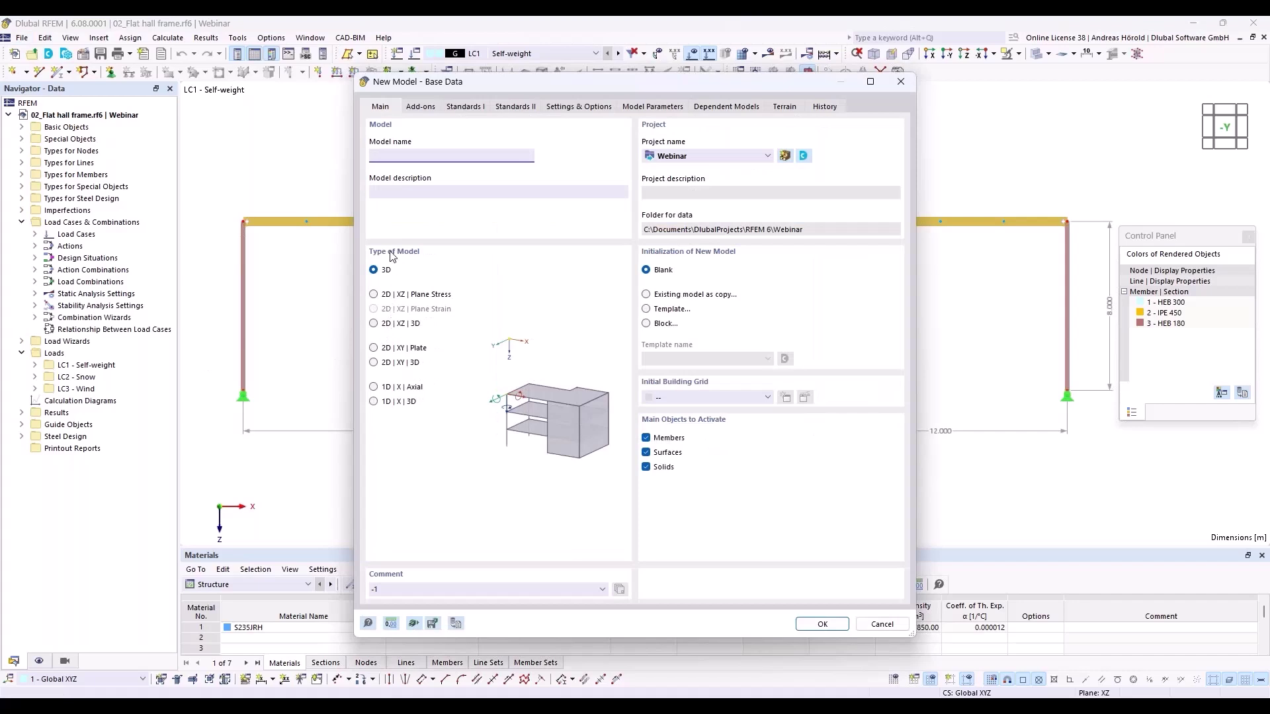
{"action": "left_click", "coordinate": [402, 154]}
{"action": "left_click", "coordinate": [374, 295]}
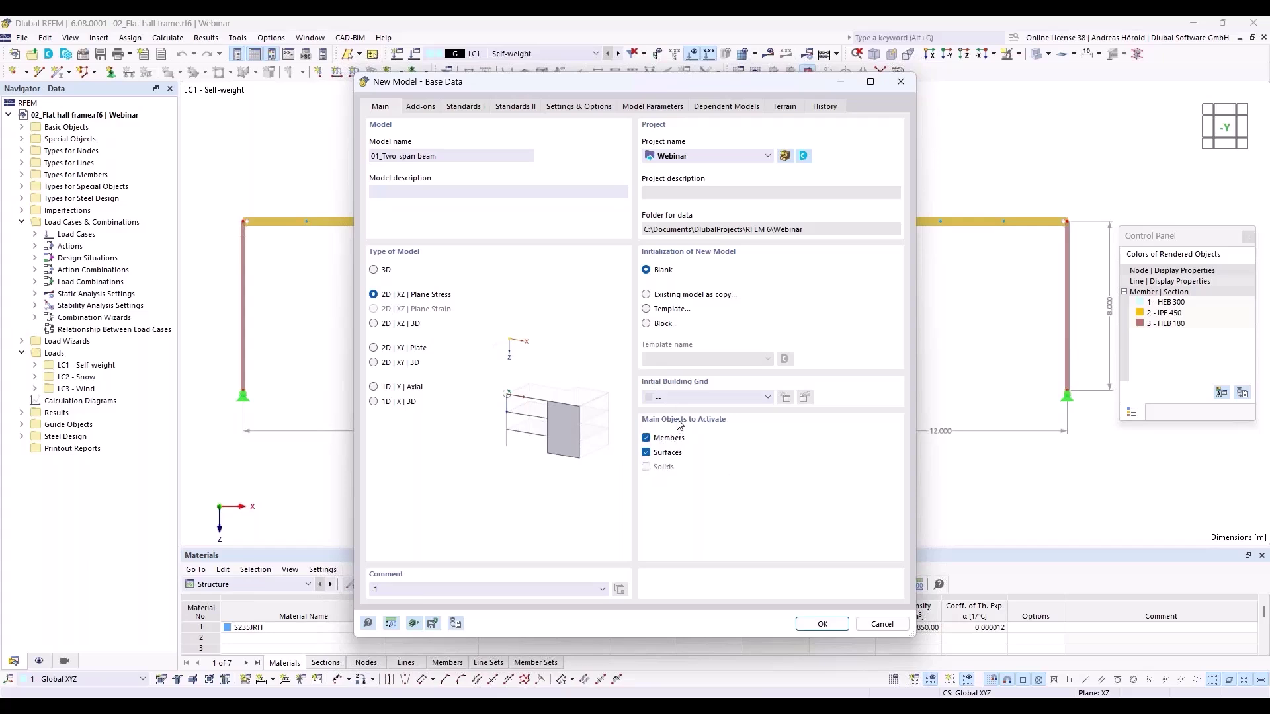
{"action": "left_click", "coordinate": [418, 108]}
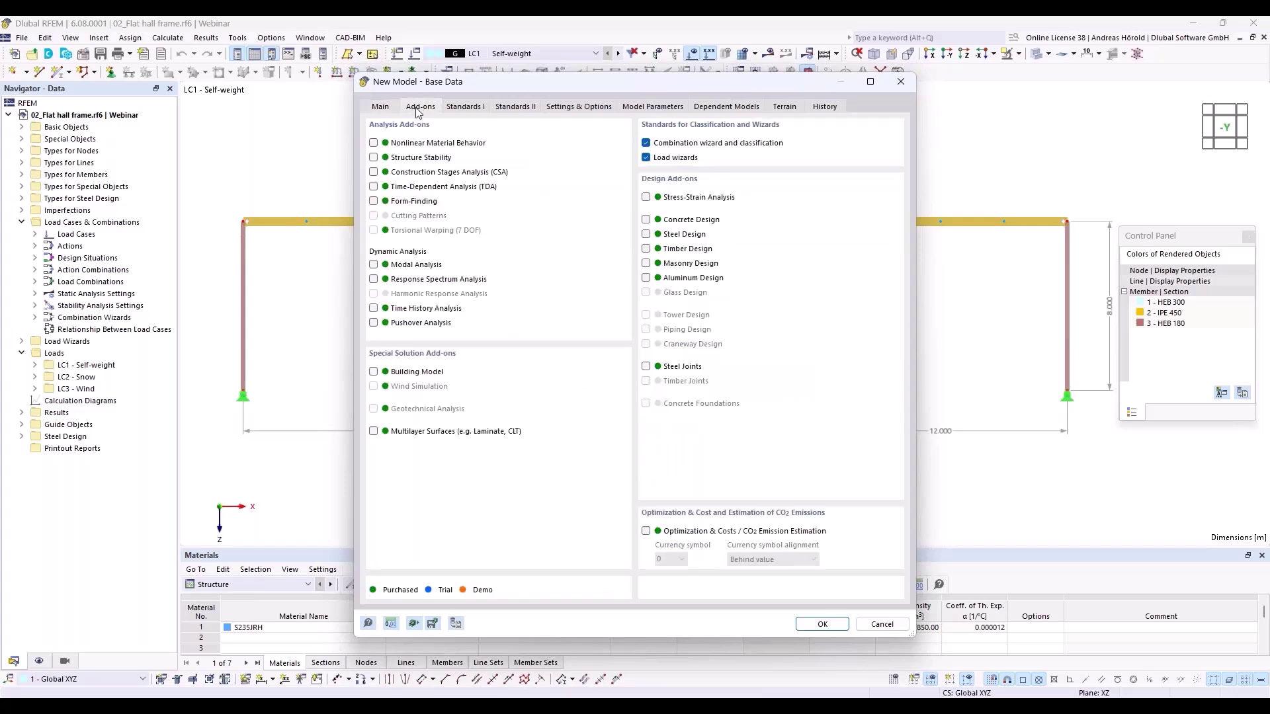
{"action": "left_click", "coordinate": [646, 235]}
- Assign the German annexes DIN 2012-08 to EN 1990, DIN 2019-04 to EN 1991 and DIN 2020-11 to EN 1993, and confirm the base data
{"action": "left_click", "coordinate": [465, 107]}
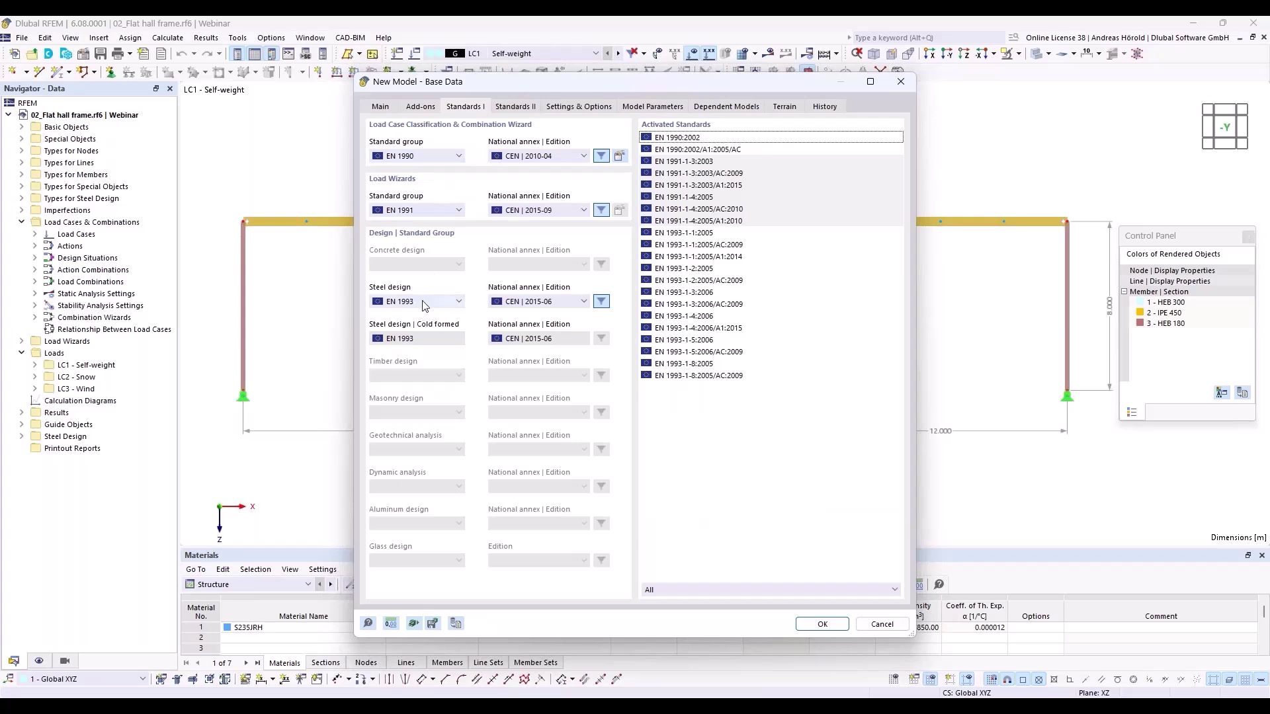
{"action": "left_click", "coordinate": [419, 160]}
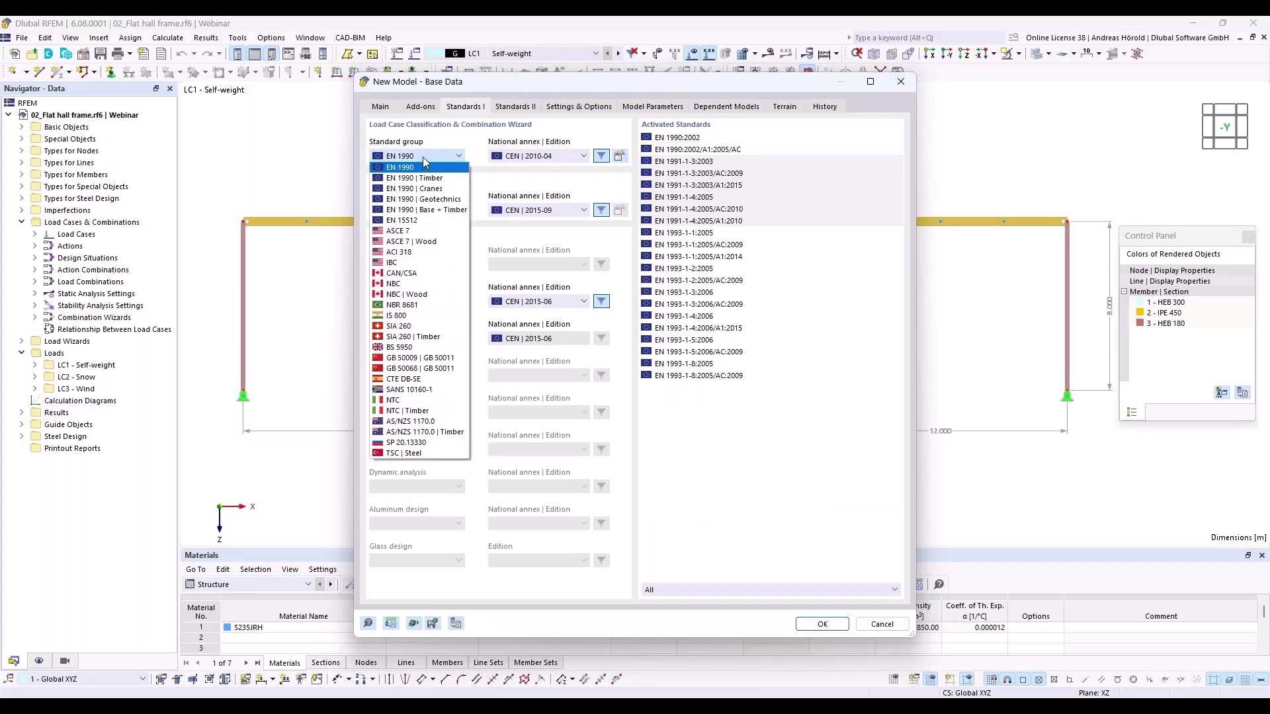
{"action": "left_click", "coordinate": [422, 157]}
{"action": "left_click", "coordinate": [434, 304]}
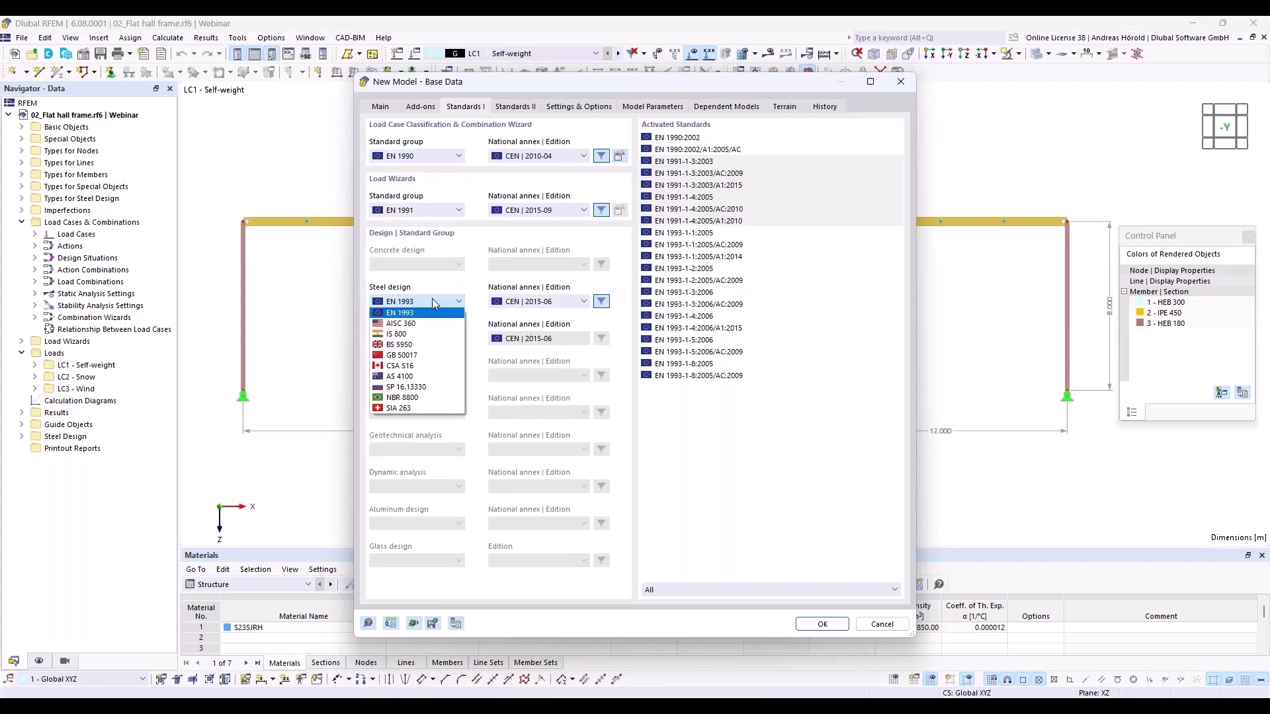
{"action": "left_click", "coordinate": [434, 304]}
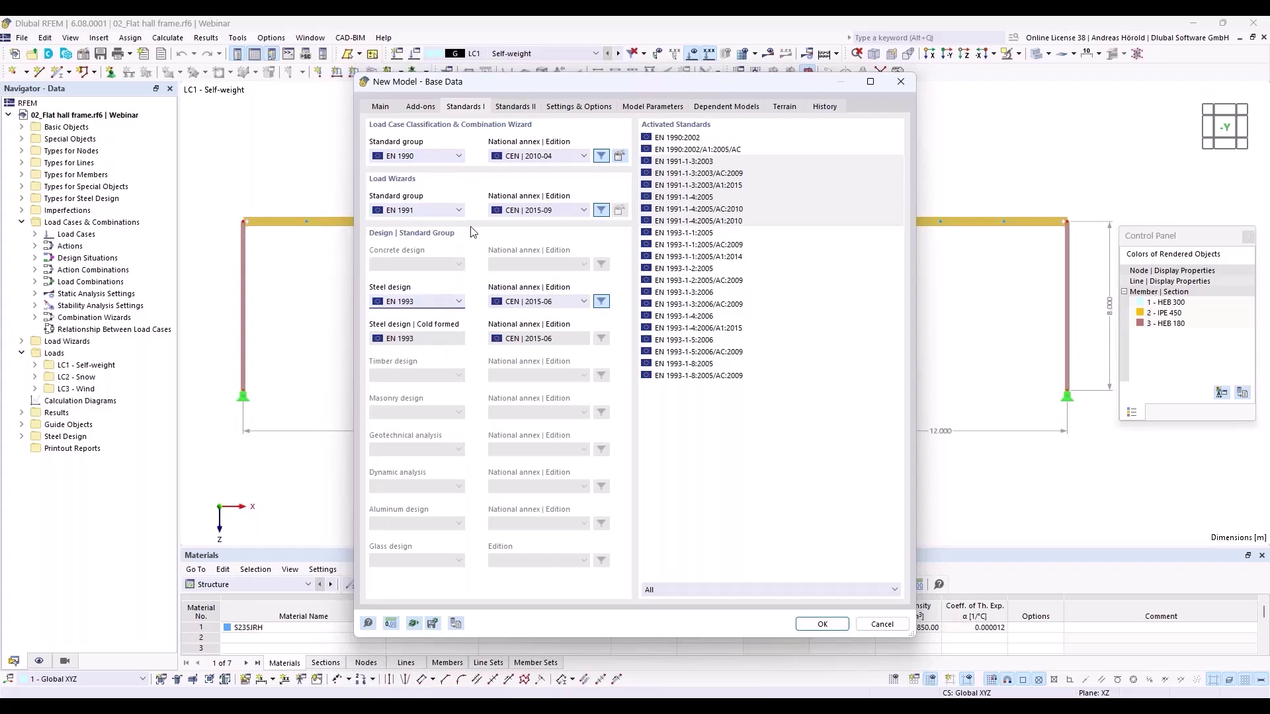
{"action": "left_click", "coordinate": [554, 155]}
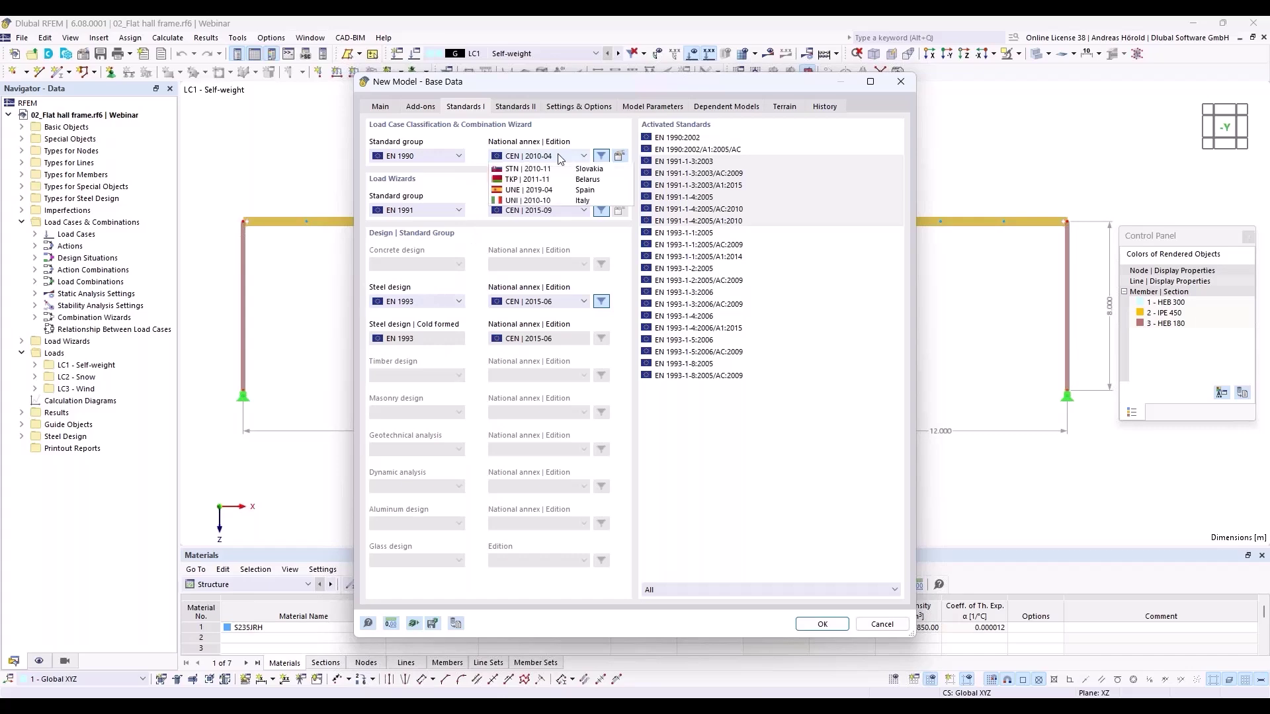
{"action": "left_click", "coordinate": [553, 221]}
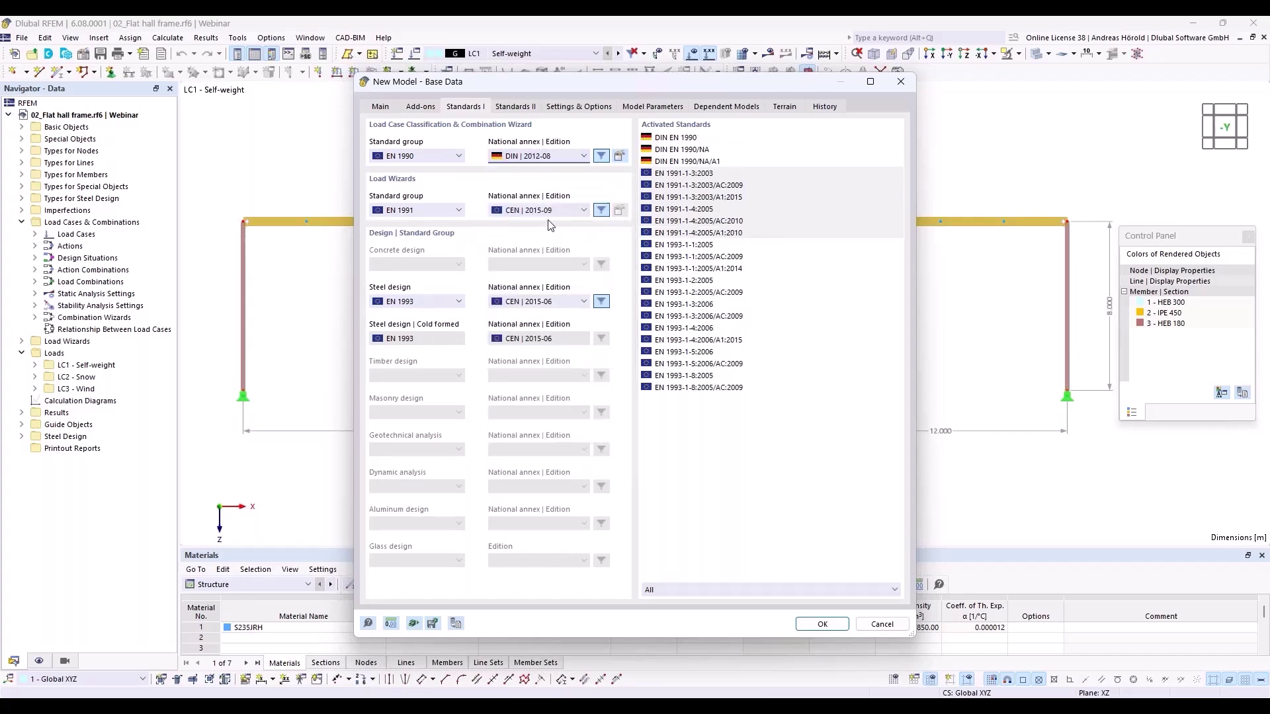
{"action": "left_click", "coordinate": [545, 210]}
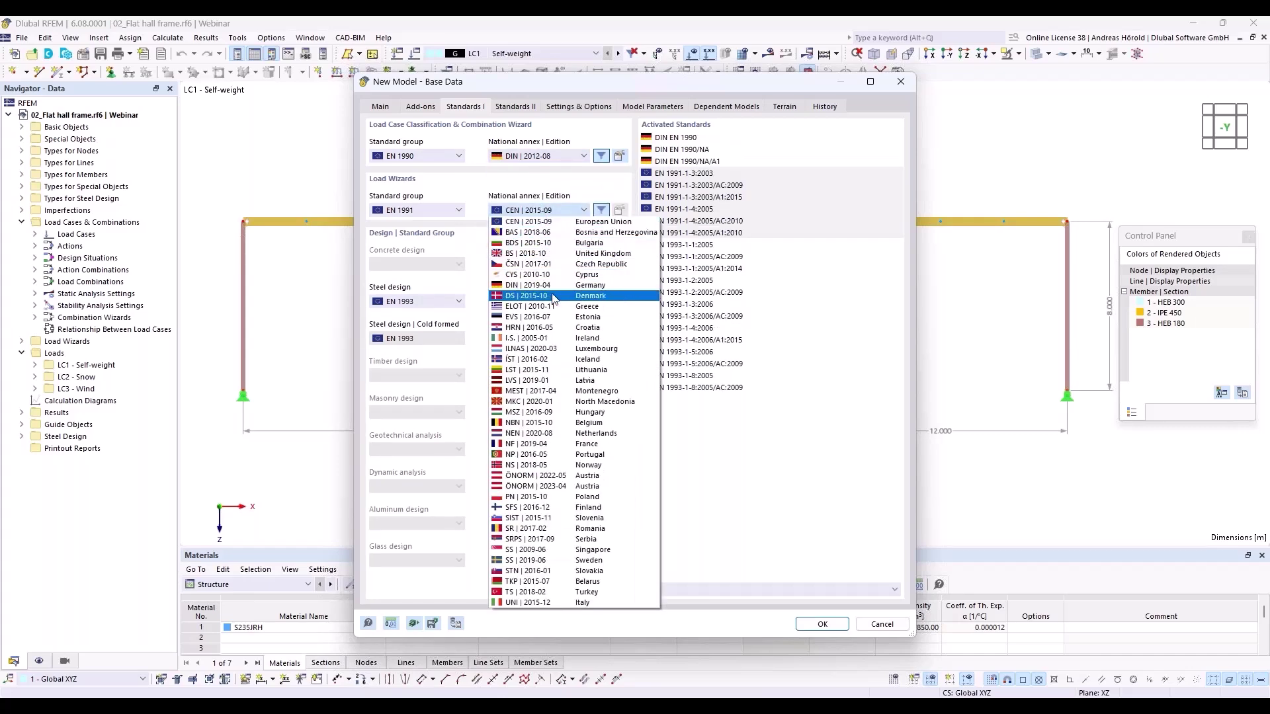
{"action": "left_click", "coordinate": [553, 288]}
{"action": "left_click", "coordinate": [556, 301]}
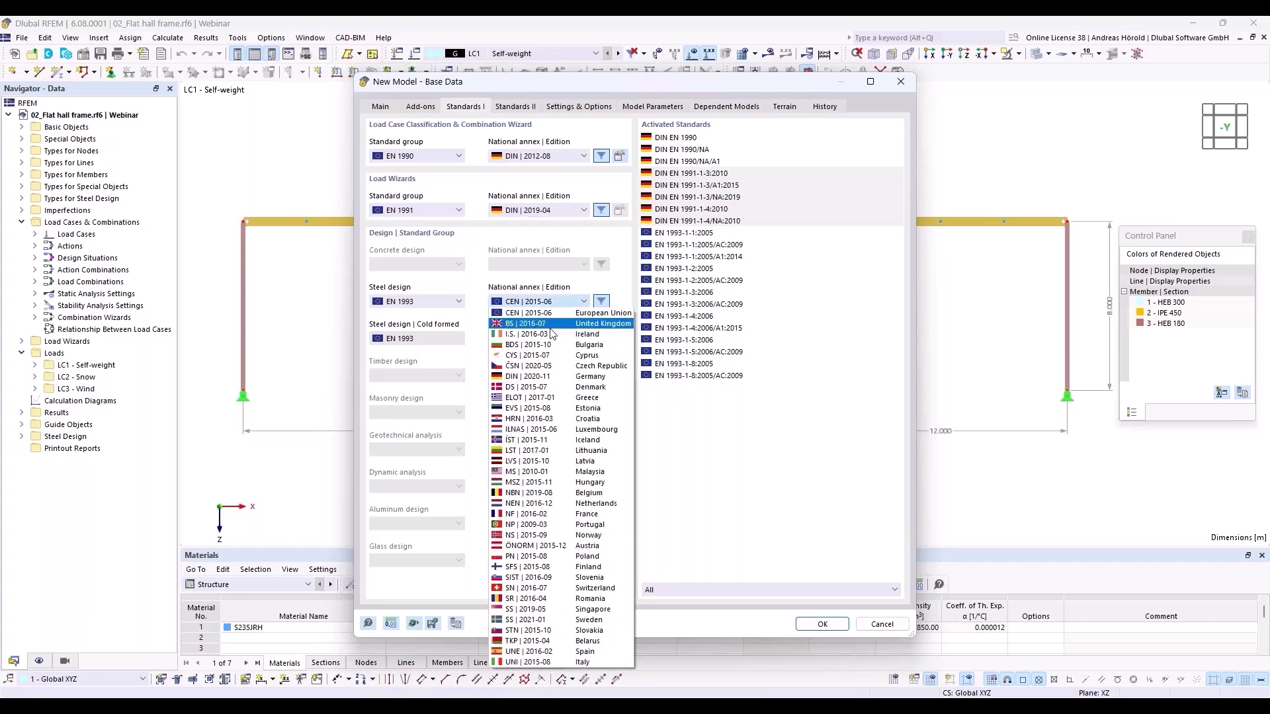
{"action": "left_click", "coordinate": [545, 376]}
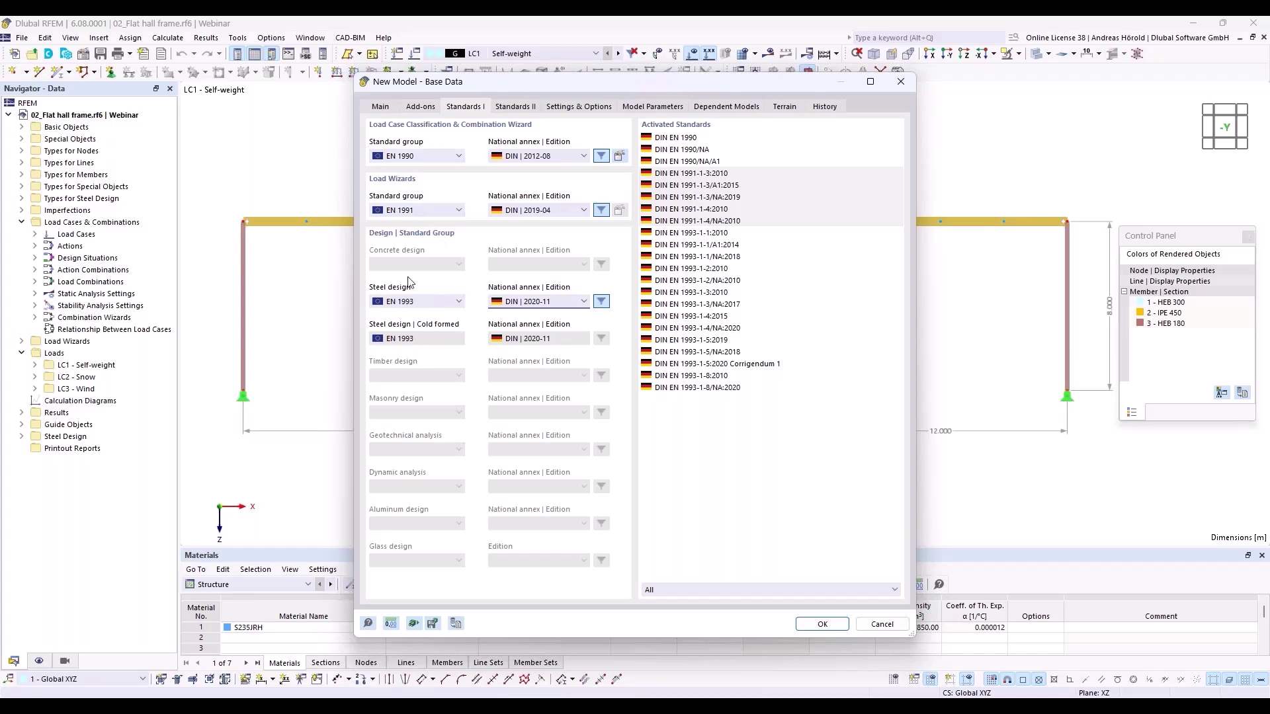
{"action": "left_click", "coordinate": [823, 624]}
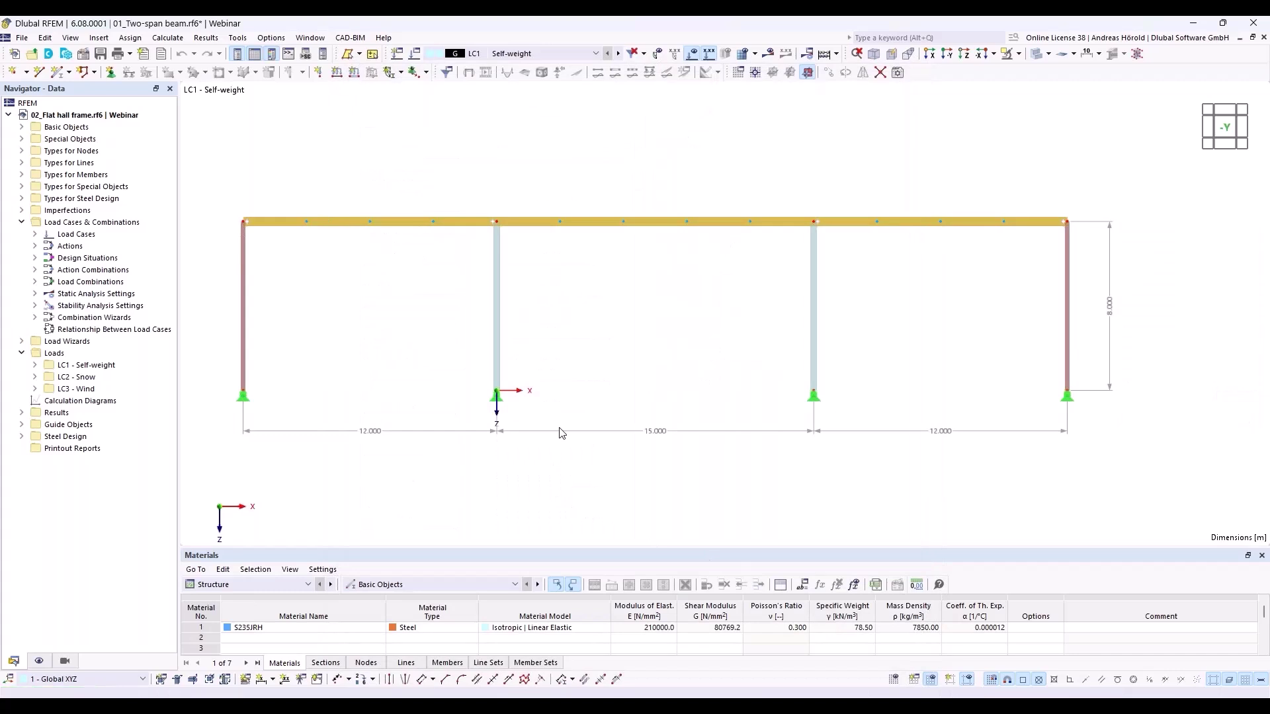
- View the model in reverse Y-direction and check the work plane's grid and snap settings
{"action": "left_click", "coordinate": [947, 54]}
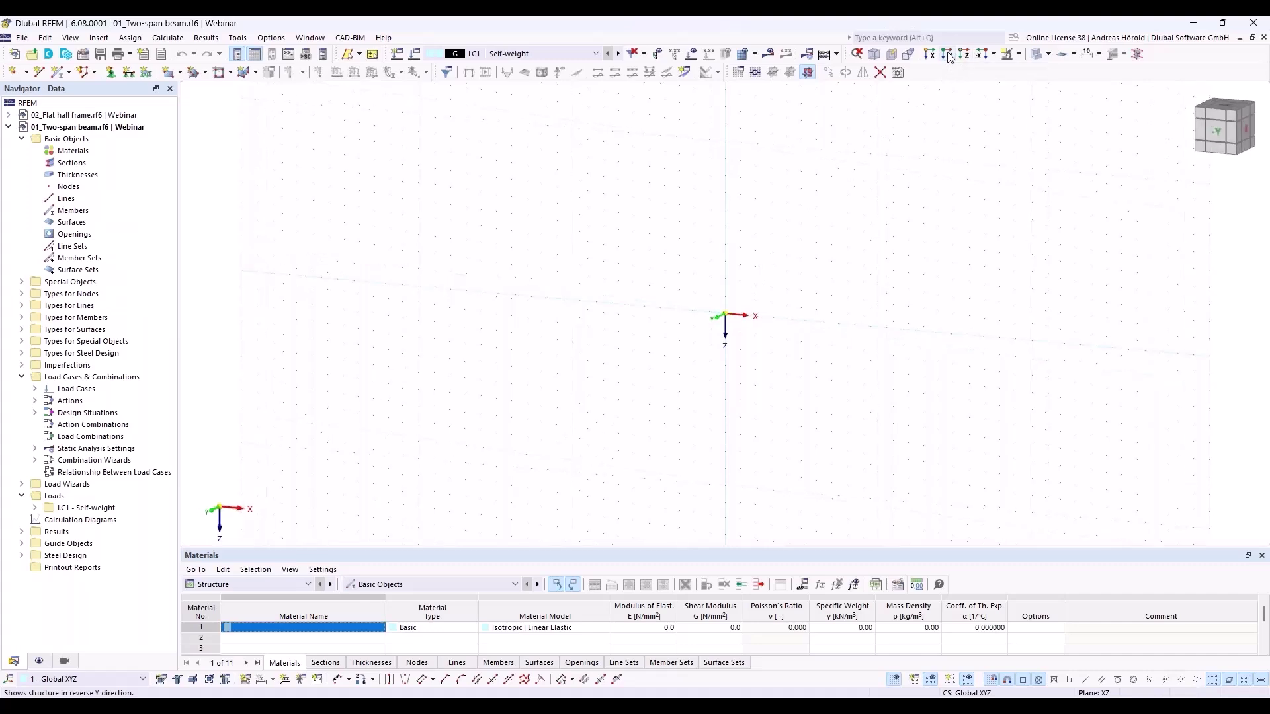
{"action": "middle_click_drag", "start_coordinate": [834, 415], "coordinate": [503, 423]}
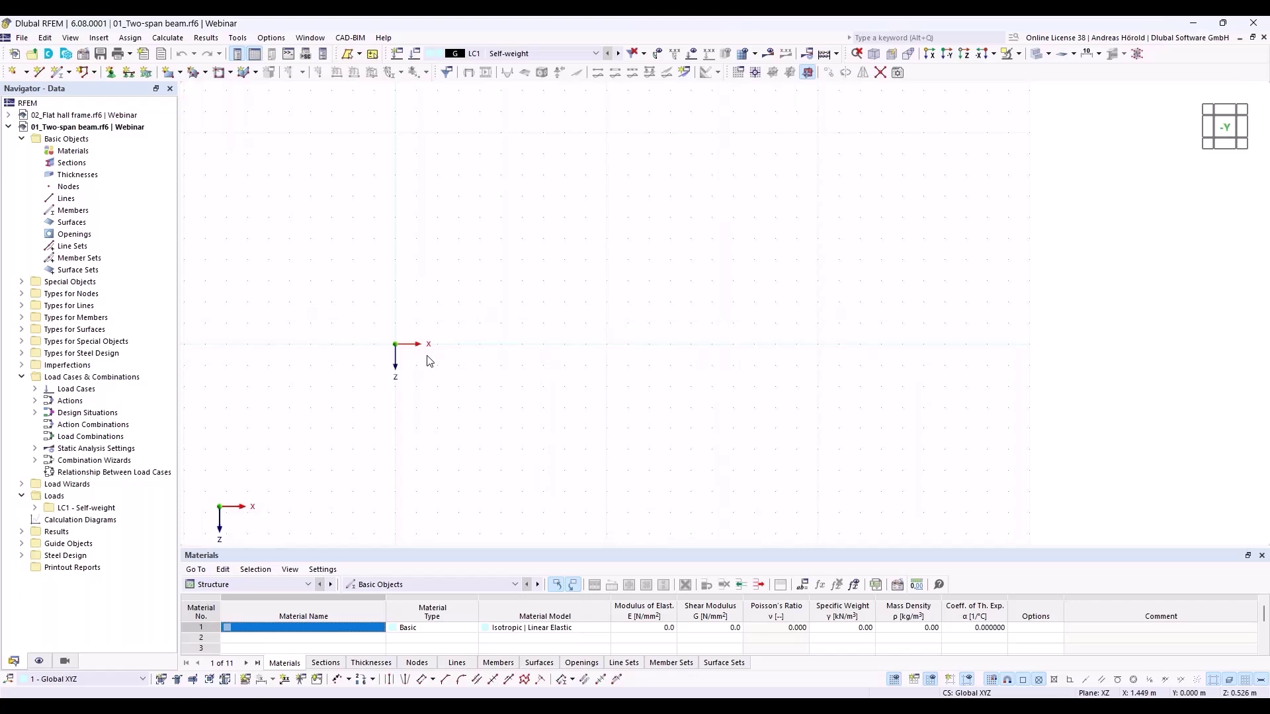
{"action": "left_click", "coordinate": [894, 680]}
{"action": "double_click", "coordinate": [895, 680]}
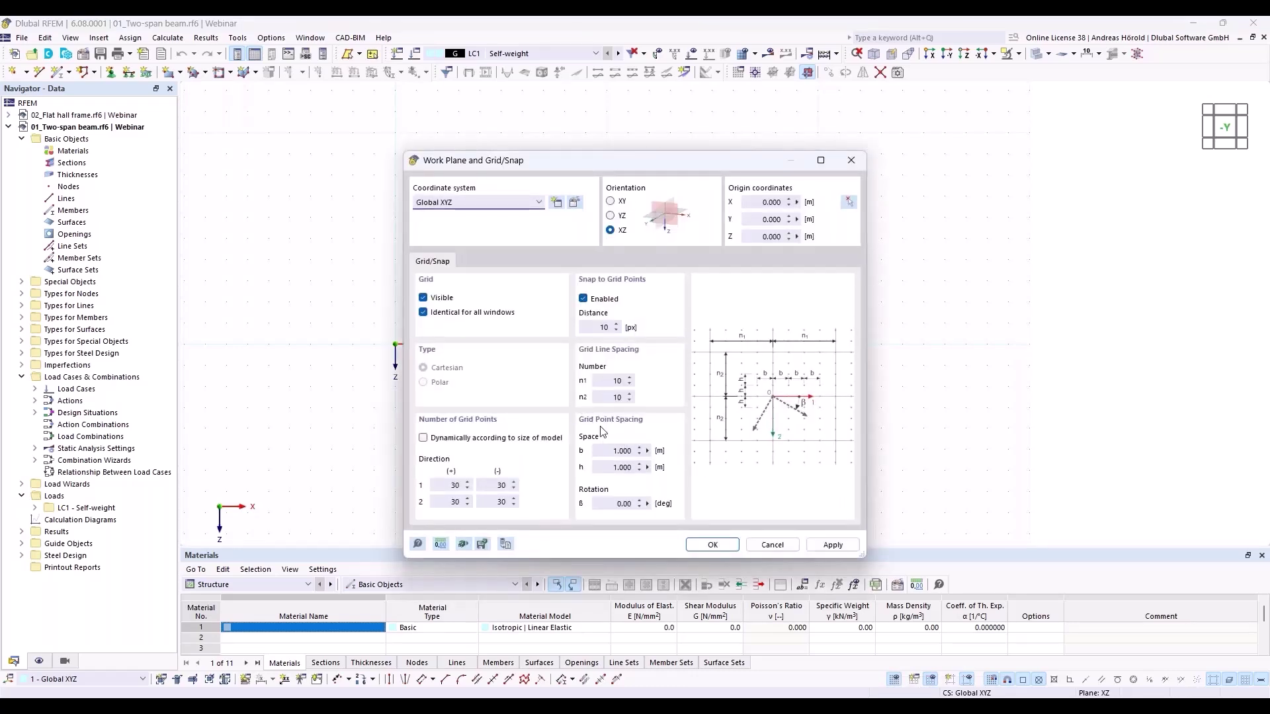
{"action": "left_click", "coordinate": [768, 543]}
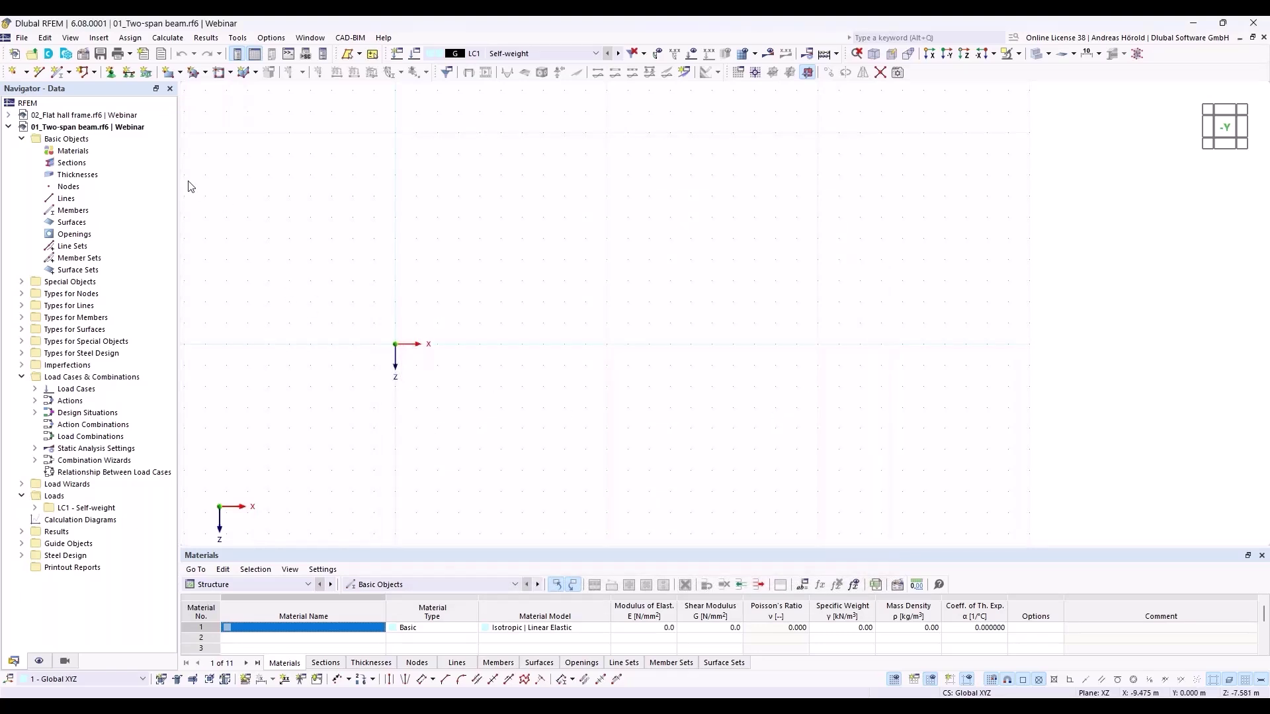
- Start a new beam member and choose the IPE 550 section from the EN 10365:2017 ArcelorMittal series
{"action": "left_click", "coordinate": [57, 74]}
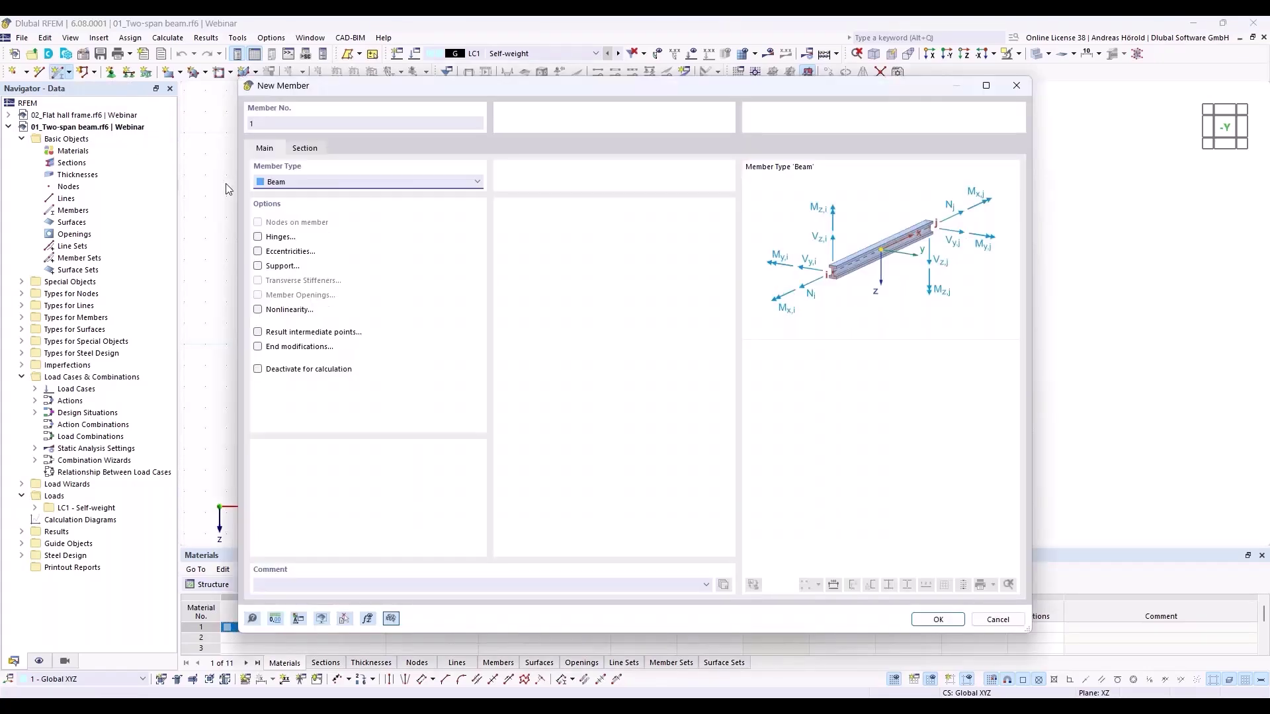
{"action": "left_click", "coordinate": [303, 150]}
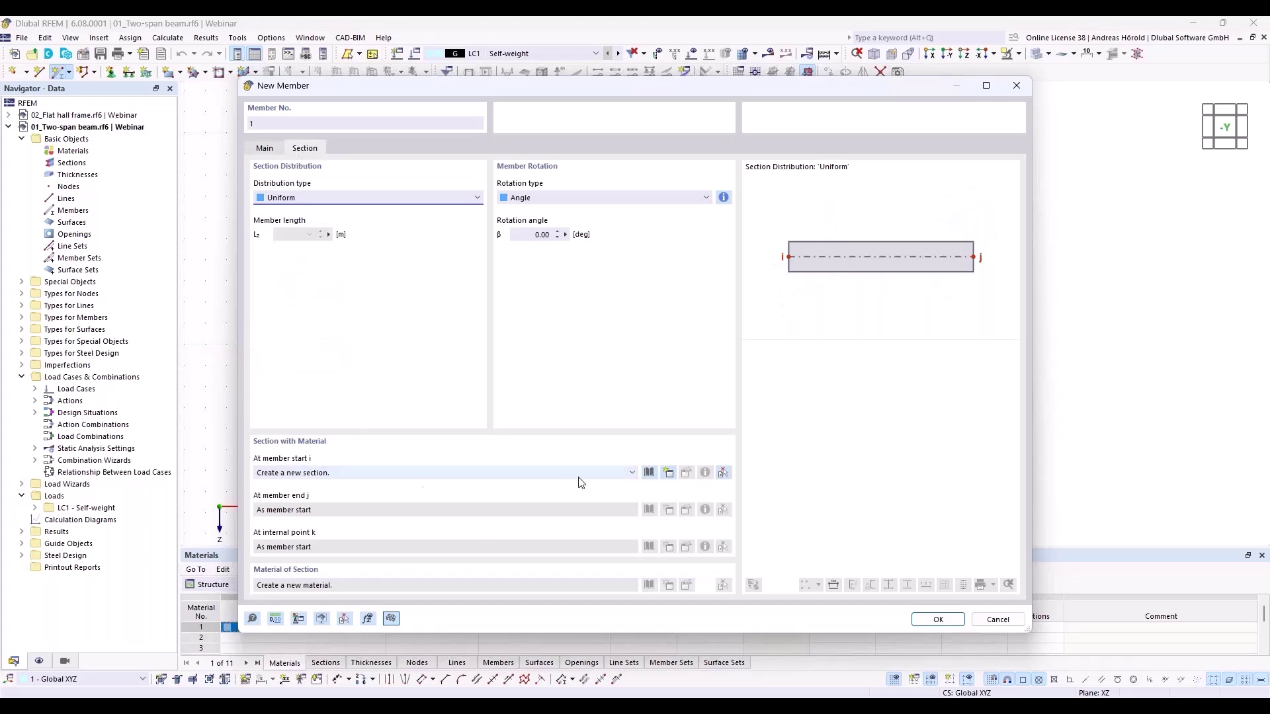
{"action": "left_click", "coordinate": [649, 474]}
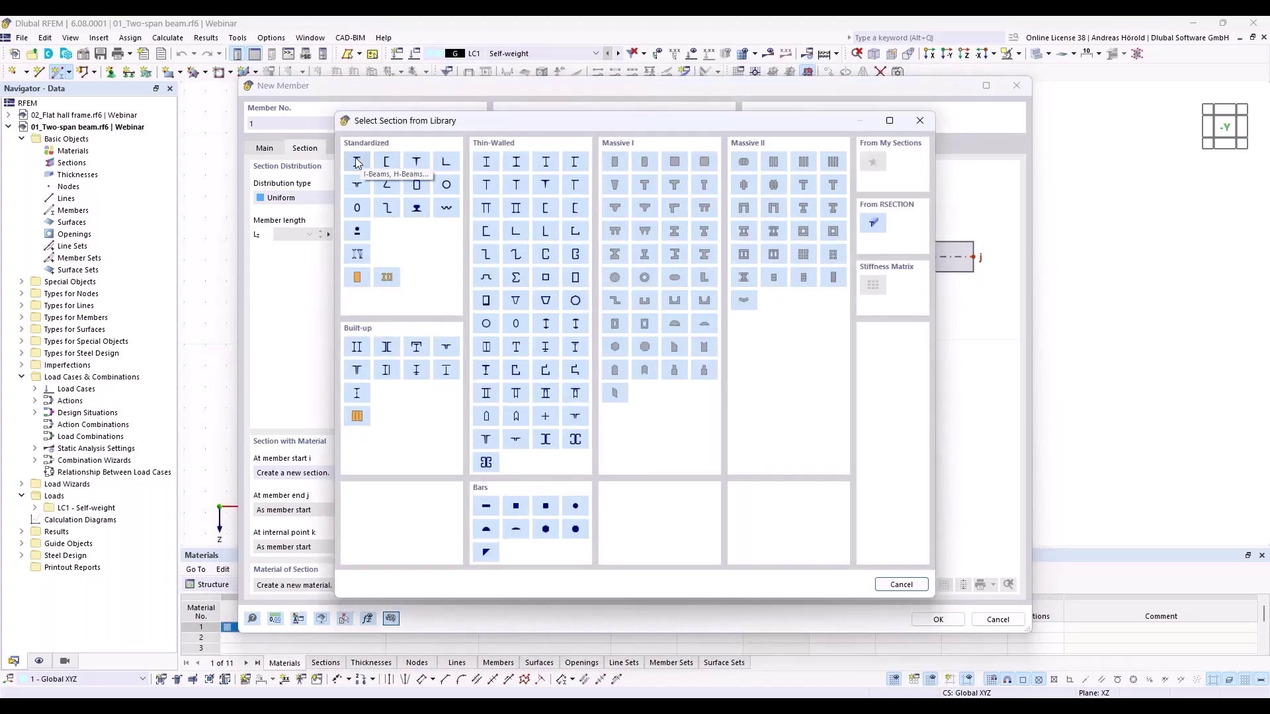
{"action": "left_click", "coordinate": [357, 162]}
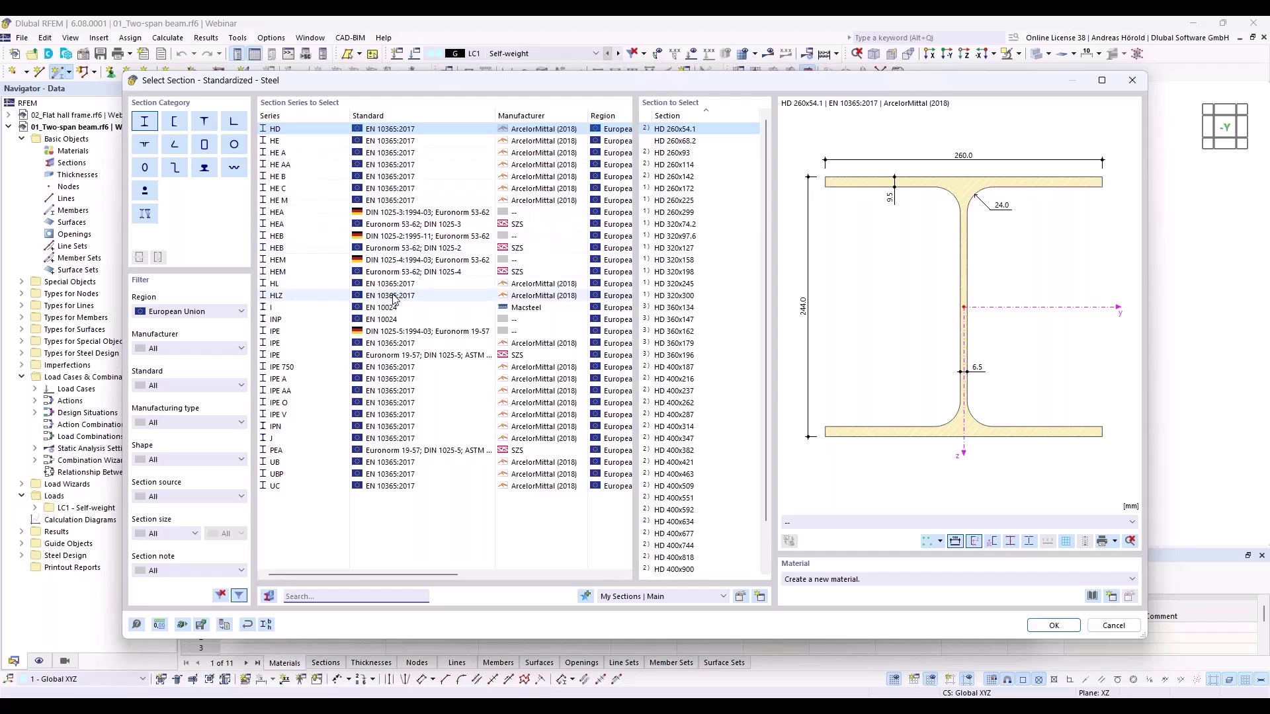
{"action": "left_click", "coordinate": [301, 342]}
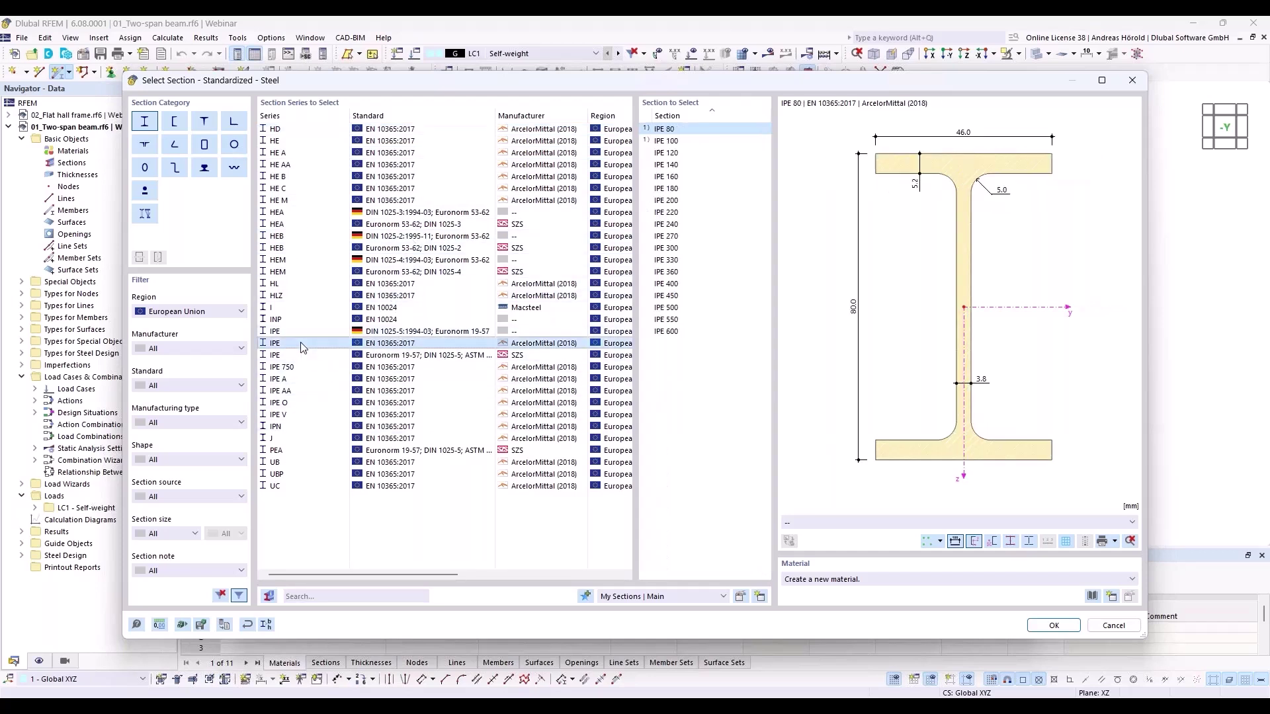
{"action": "left_click", "coordinate": [679, 320]}
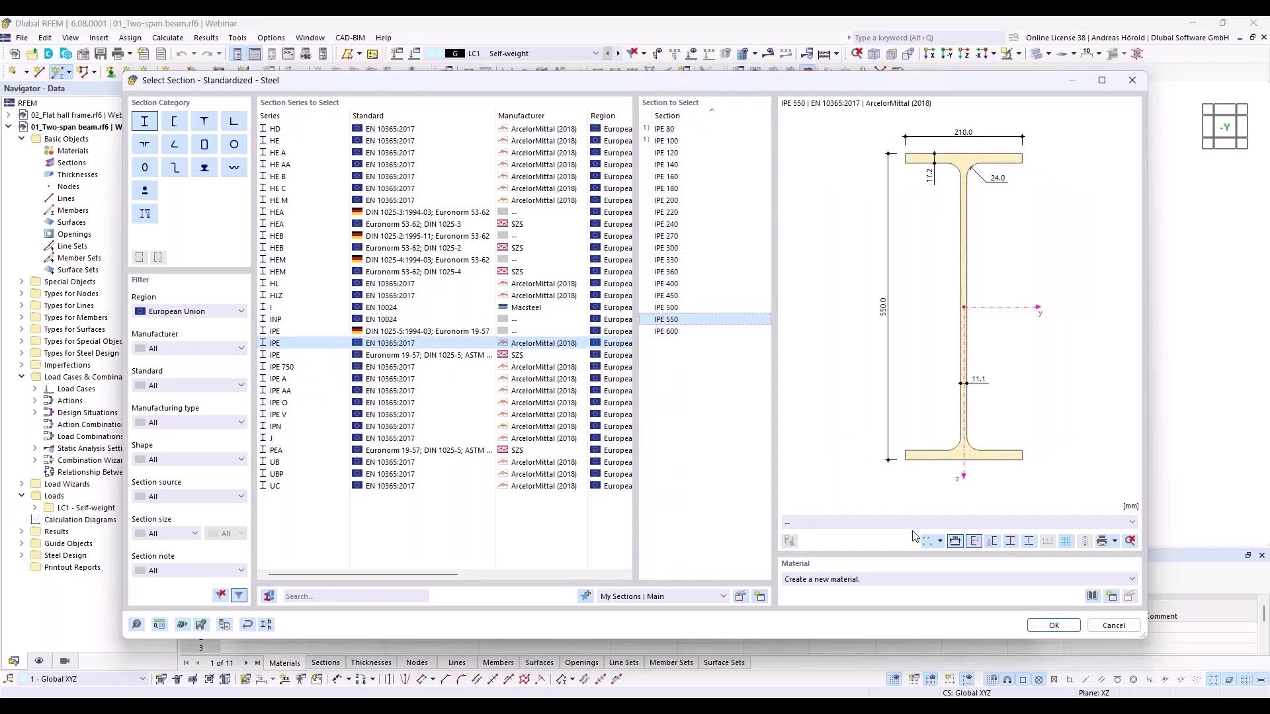
- Open the material library for the section and check its region, material type and subtype filters
{"action": "left_click", "coordinate": [1092, 596]}
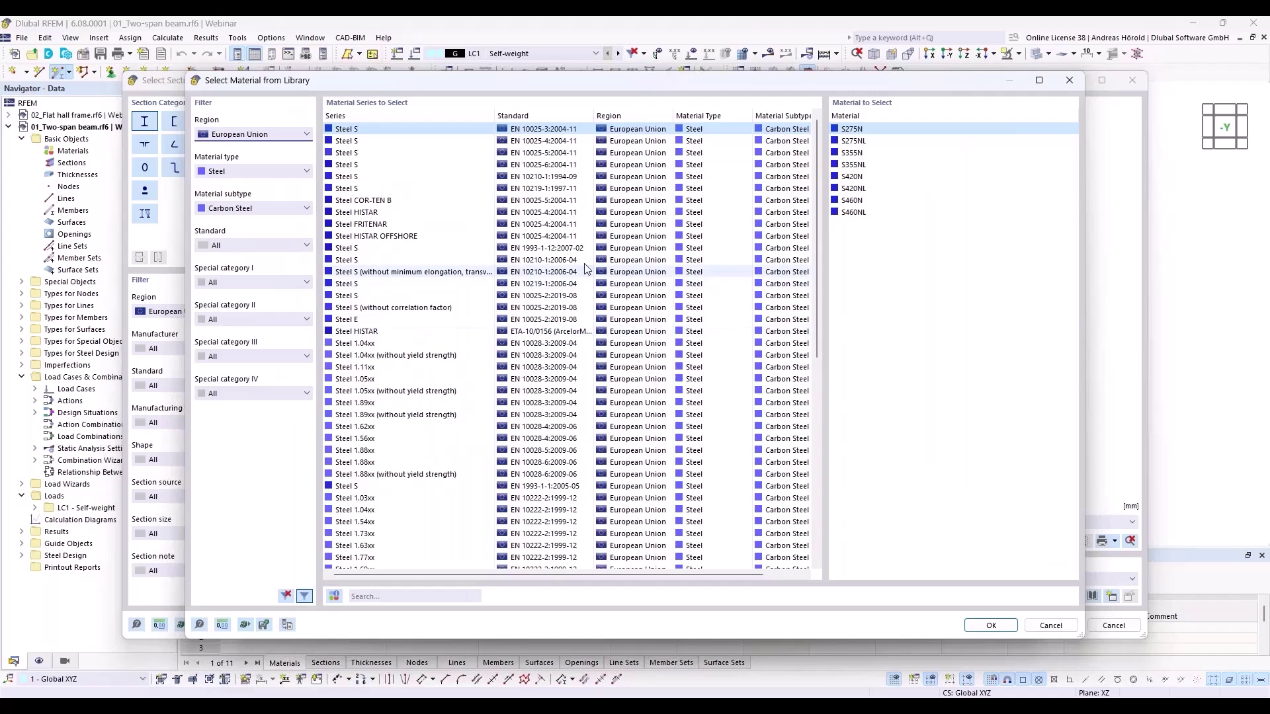
{"action": "left_click", "coordinate": [258, 135]}
{"action": "left_click", "coordinate": [258, 135]}
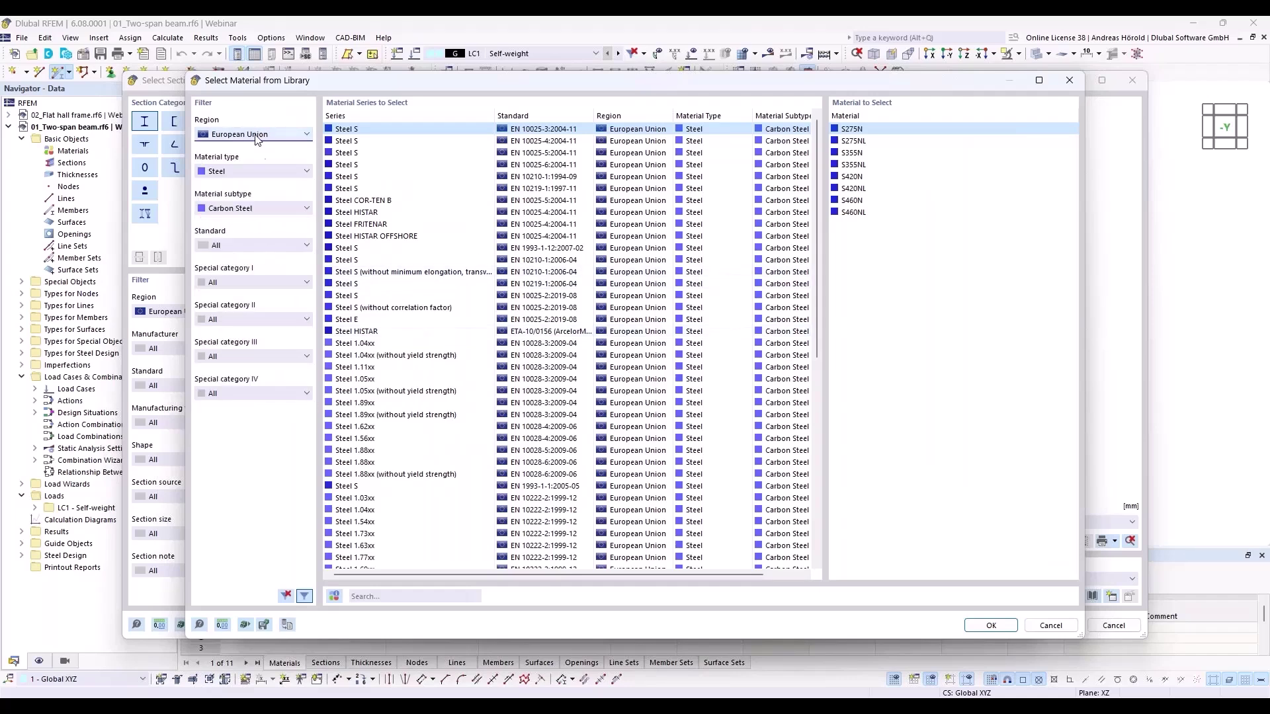
{"action": "left_click", "coordinate": [265, 171]}
{"action": "left_click", "coordinate": [264, 169]}
{"action": "left_click", "coordinate": [267, 207]}
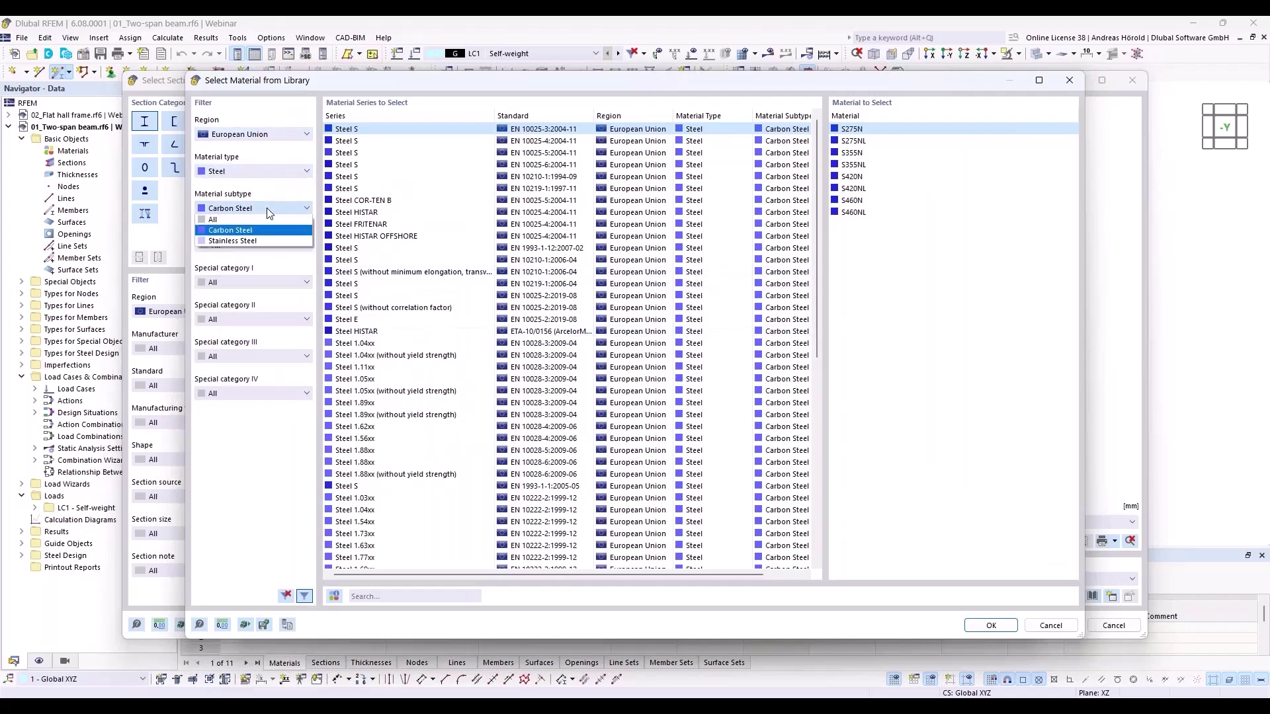
{"action": "left_click", "coordinate": [267, 208]}
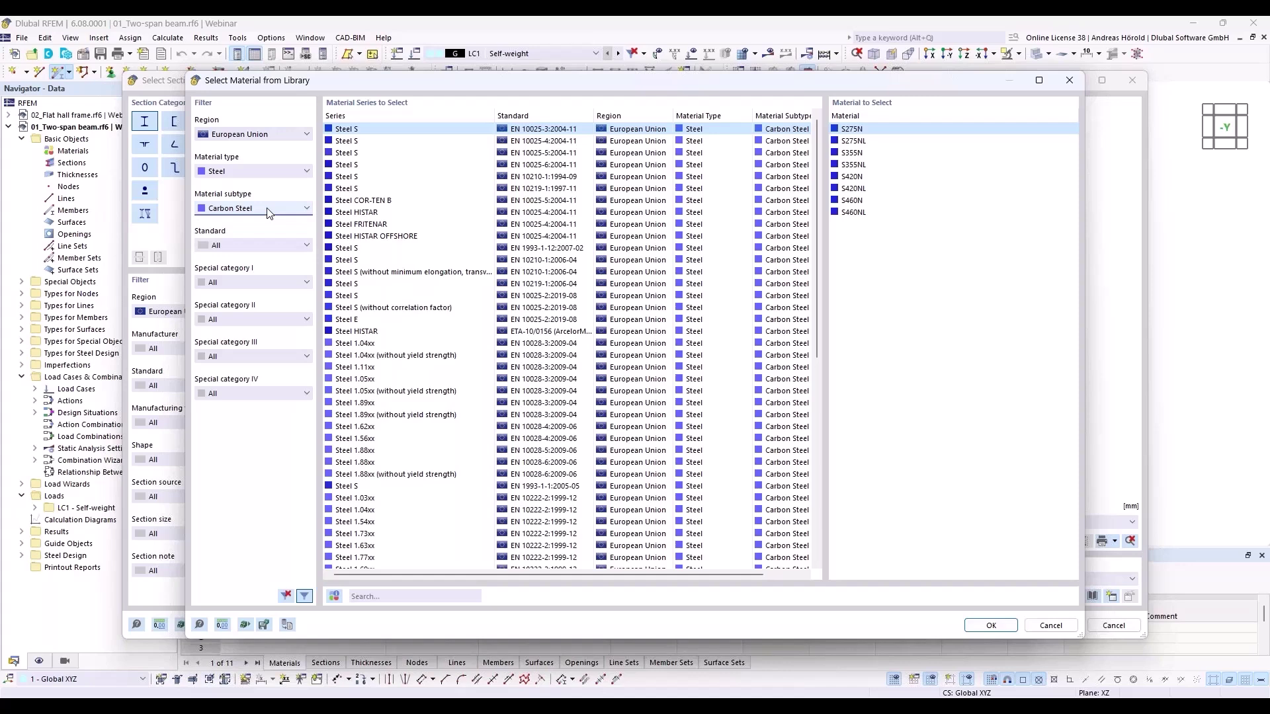
- Assign S235 from the Steel S series of EN 1993-1-1:2005-05 to the IPE 550 section and apply the section to the member
{"action": "left_click", "coordinate": [362, 140]}
{"action": "left_click", "coordinate": [365, 152]}
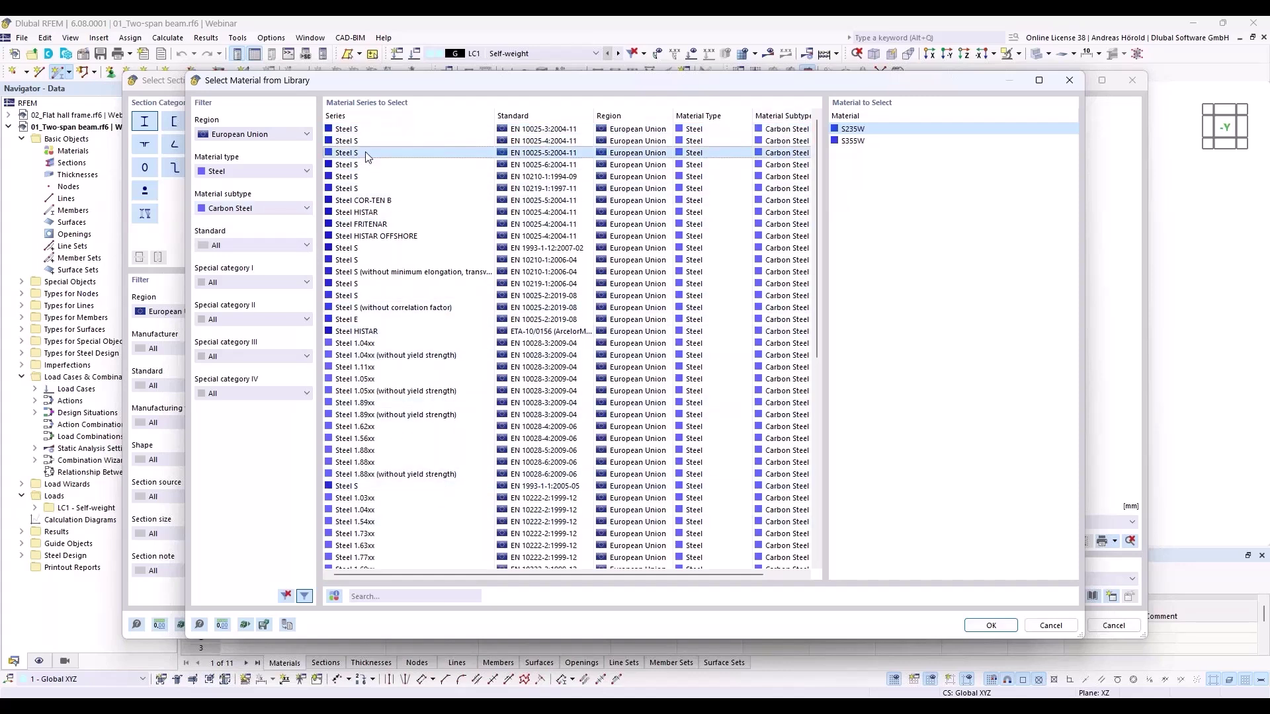
{"action": "left_click", "coordinate": [370, 165]}
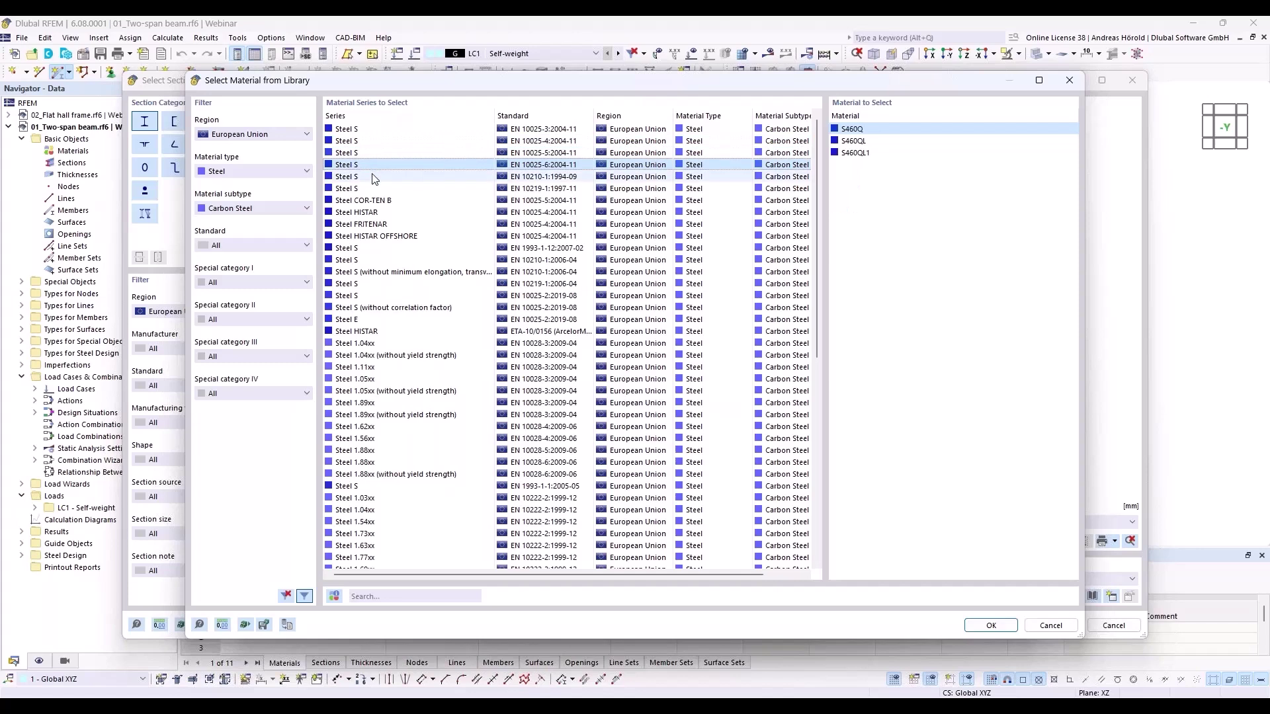
{"action": "left_click", "coordinate": [373, 176]}
{"action": "left_click", "coordinate": [373, 188]}
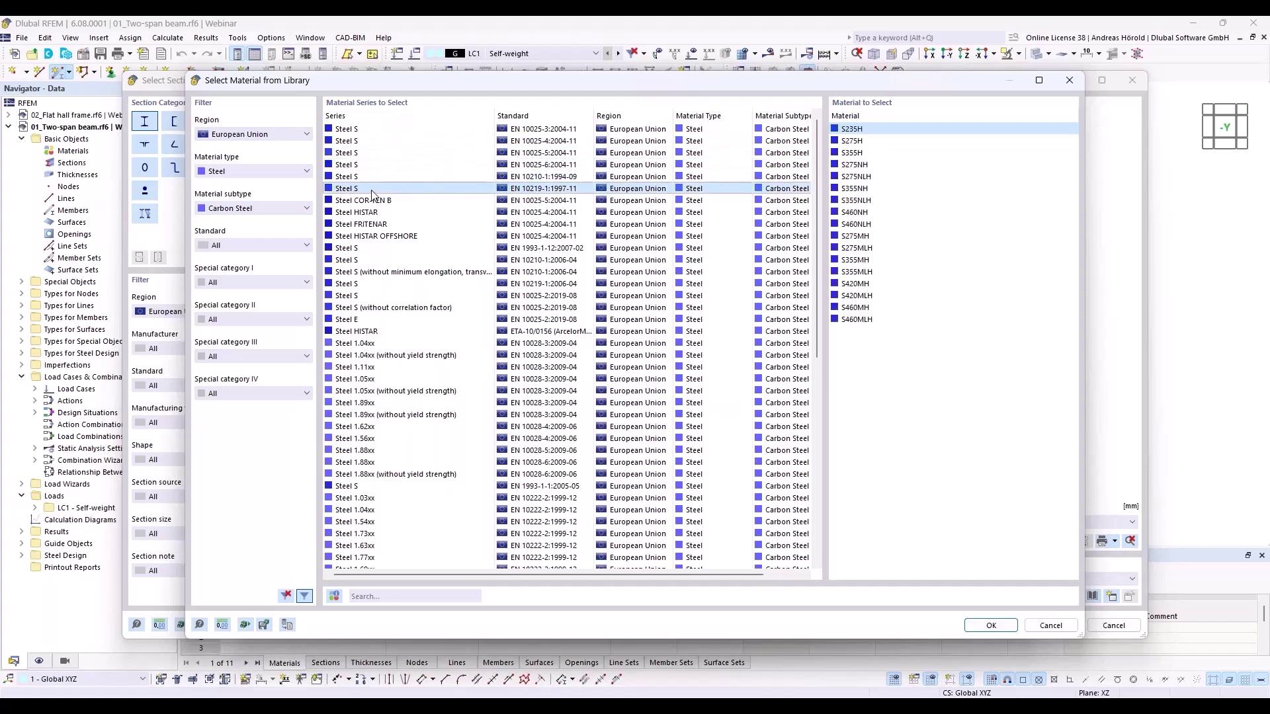
{"action": "left_click", "coordinate": [379, 487]}
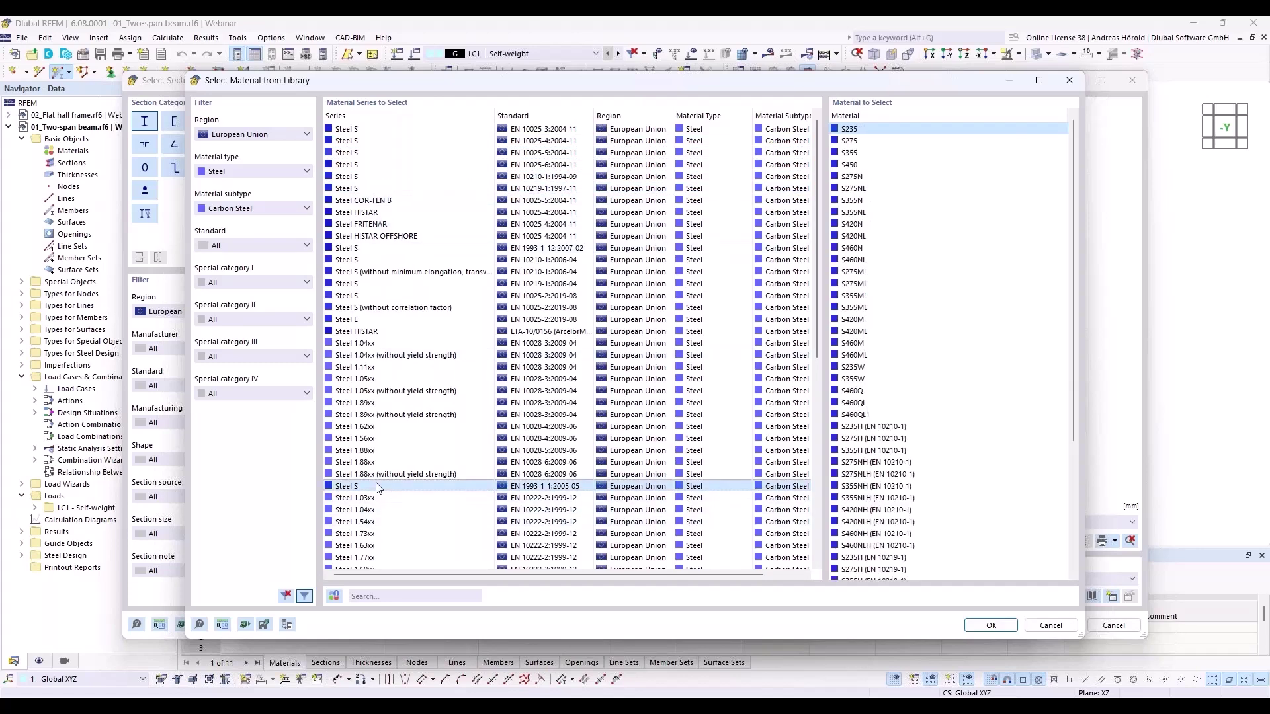
{"action": "left_click", "coordinate": [858, 131]}
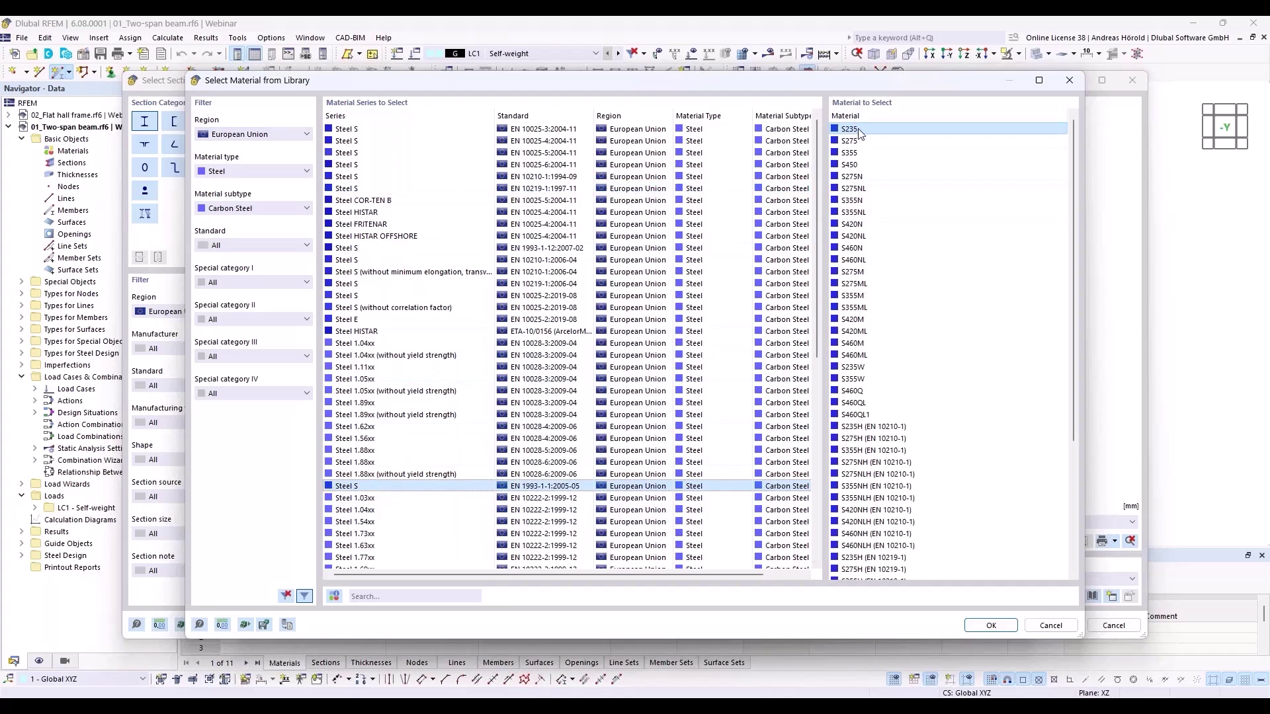
{"action": "left_click", "coordinate": [986, 625]}
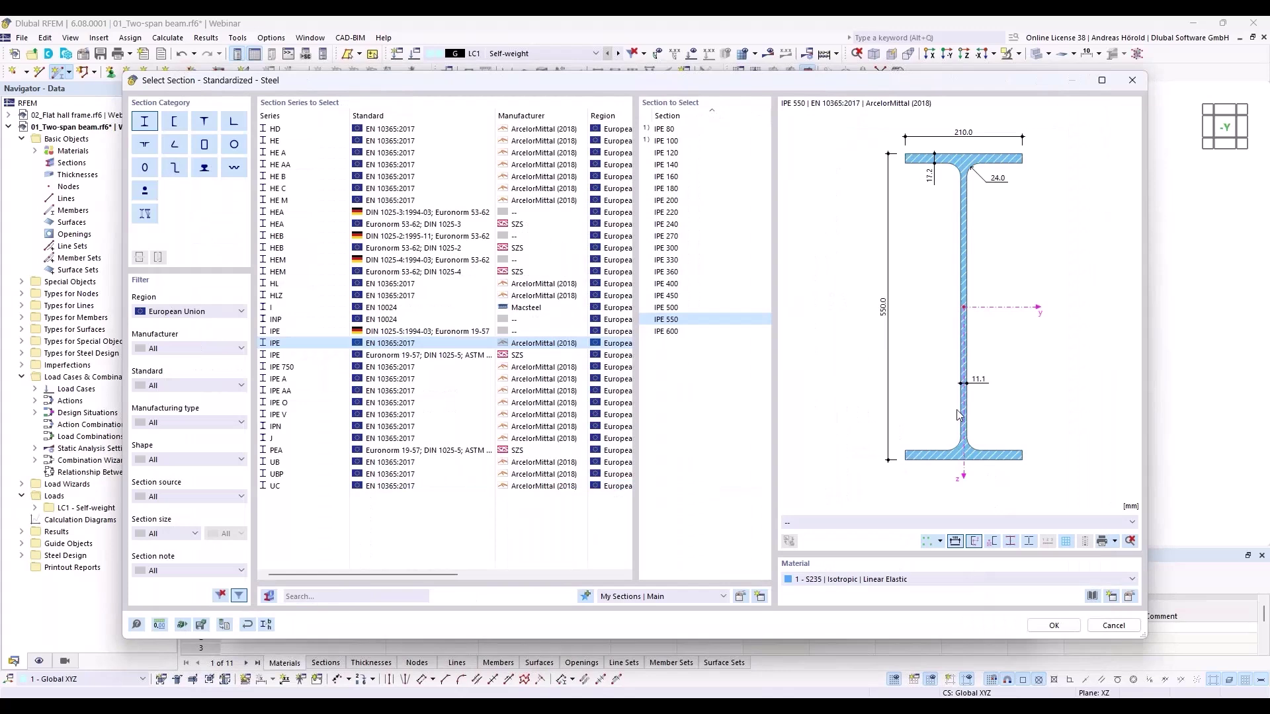
{"action": "left_click", "coordinate": [1058, 626]}
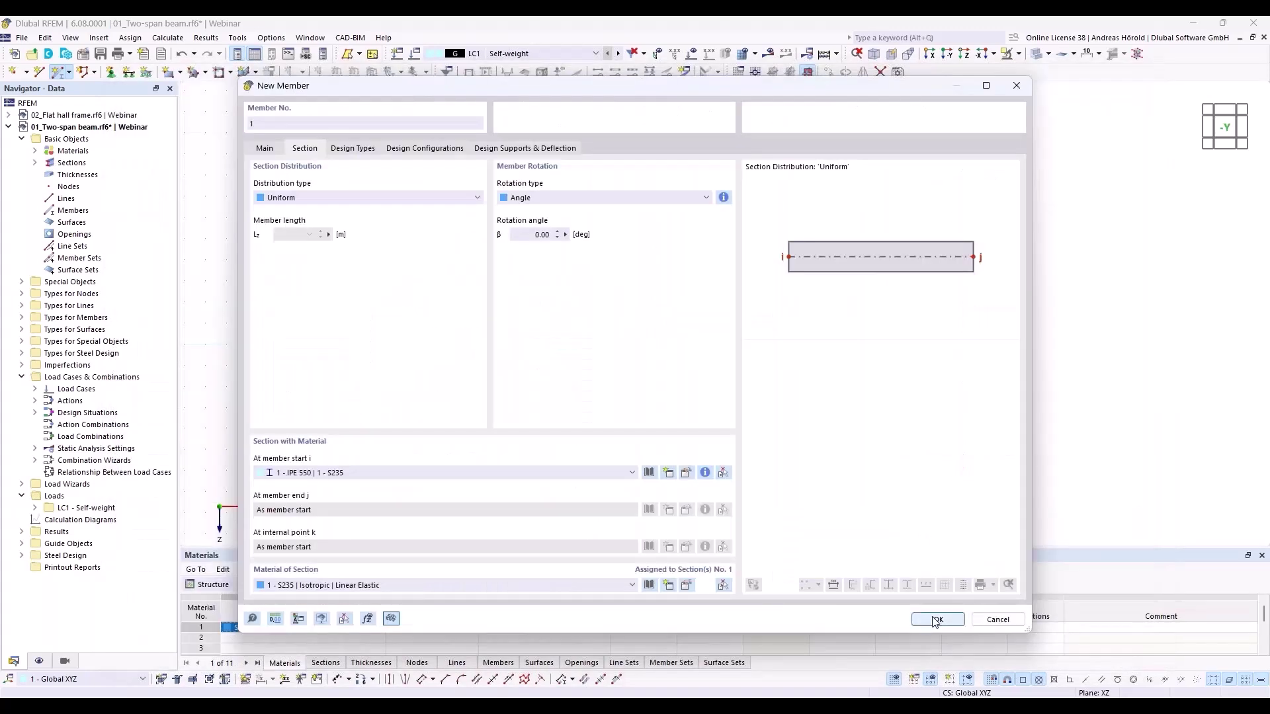
- Place the member as a single line from the origin to X 24 m, Z 0, giving a 24 m long beam
{"action": "left_click", "coordinate": [935, 619]}
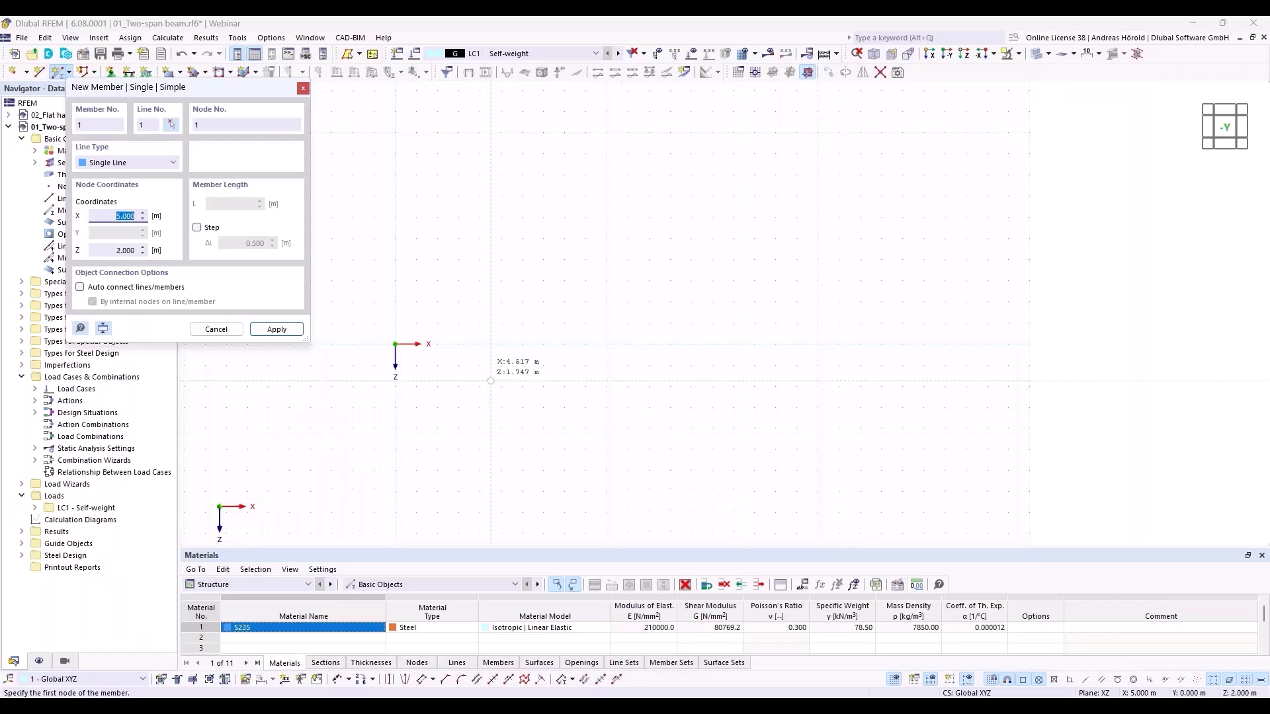
{"action": "left_click", "coordinate": [395, 344]}
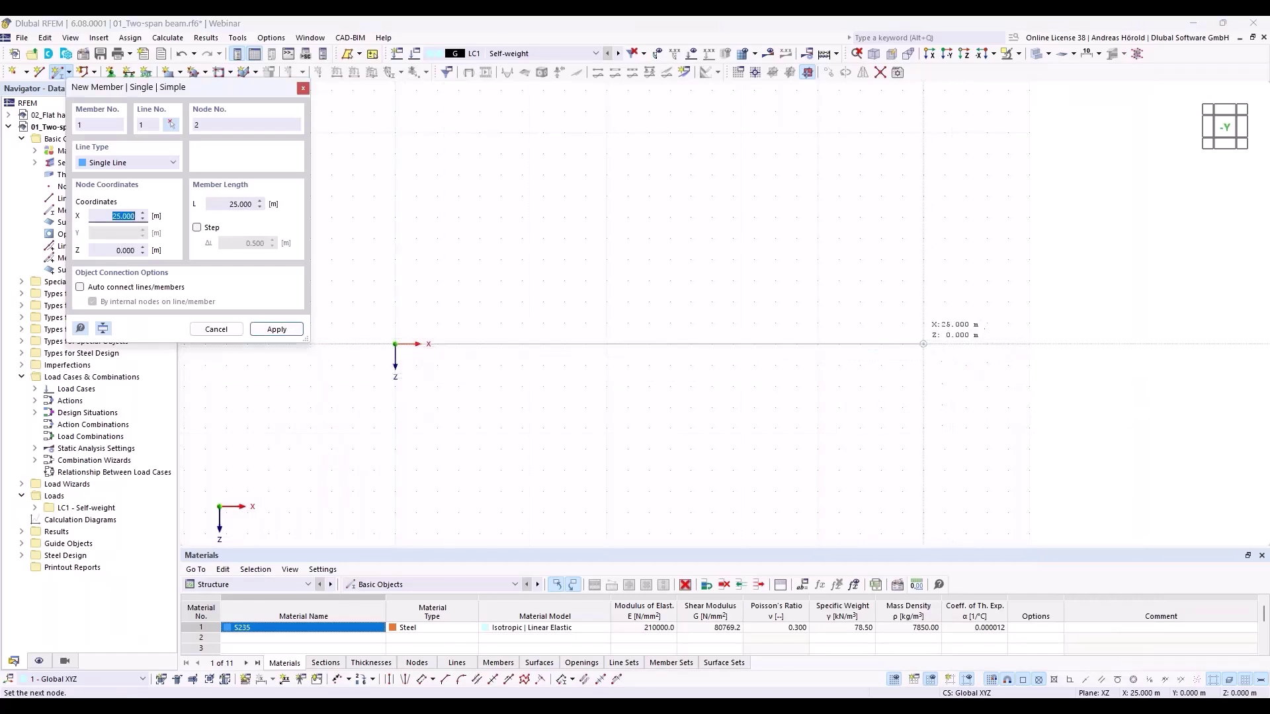
{"action": "left_click", "coordinate": [902, 344]}
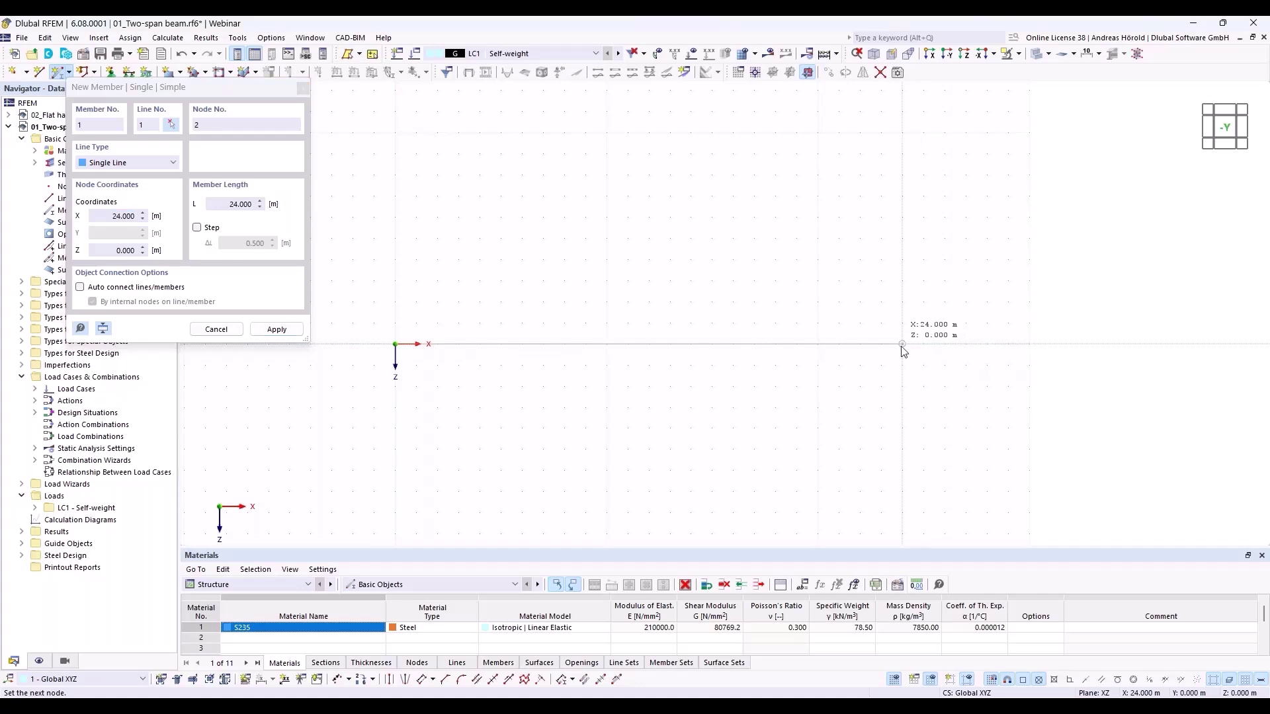
{"action": "key", "text": "Escape"}
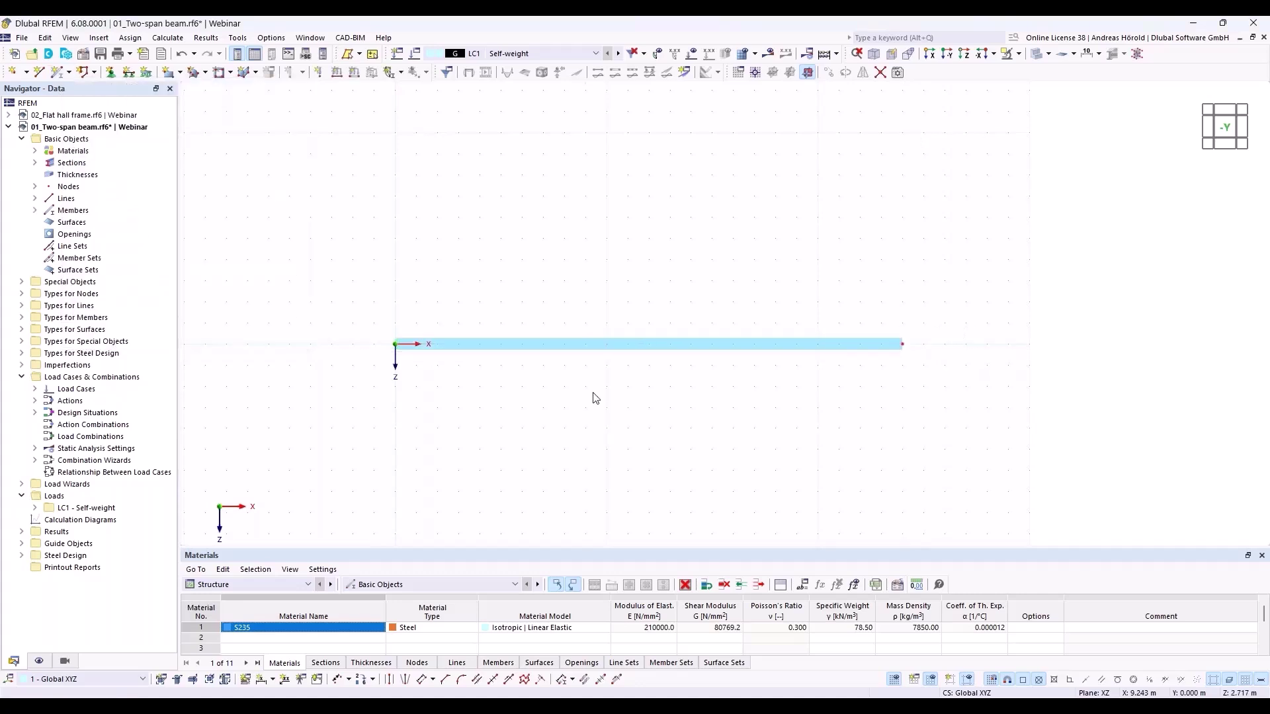
- Add one intermediate node to the beam as an 'On Member' node without dividing the member
{"action": "right_click", "coordinate": [641, 344]}
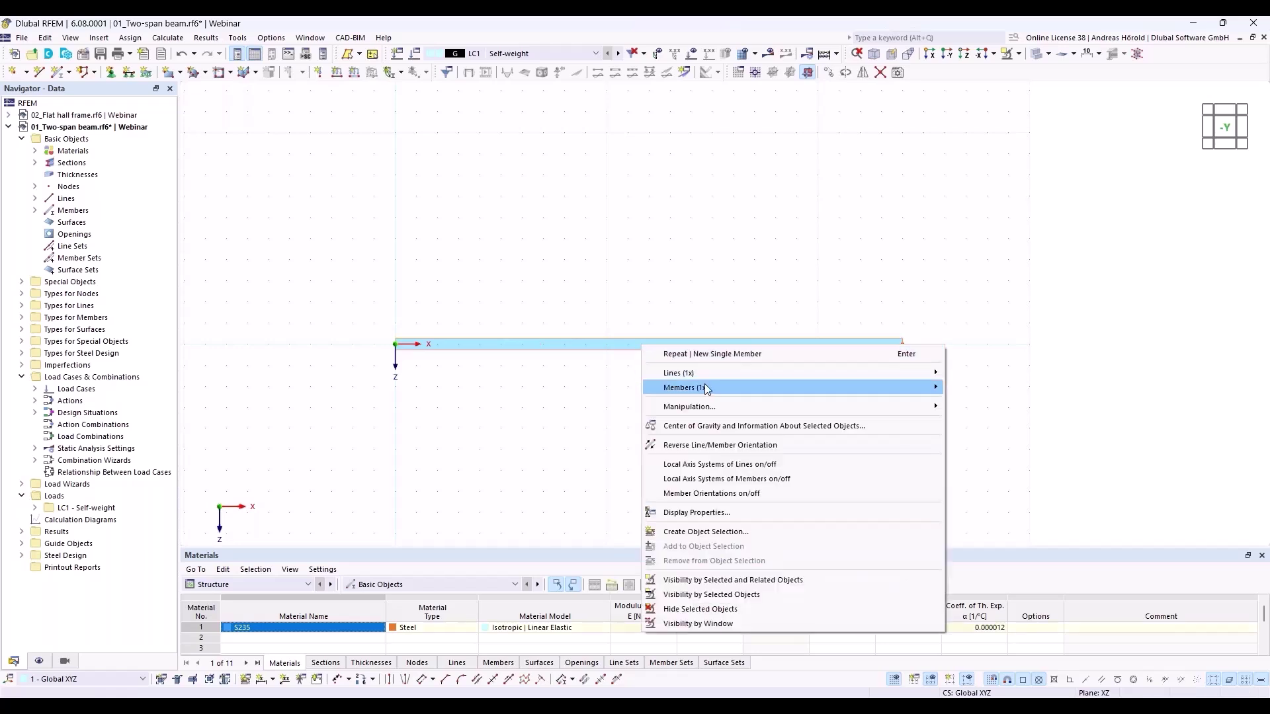
{"action": "mouse_move", "coordinate": [712, 393]}
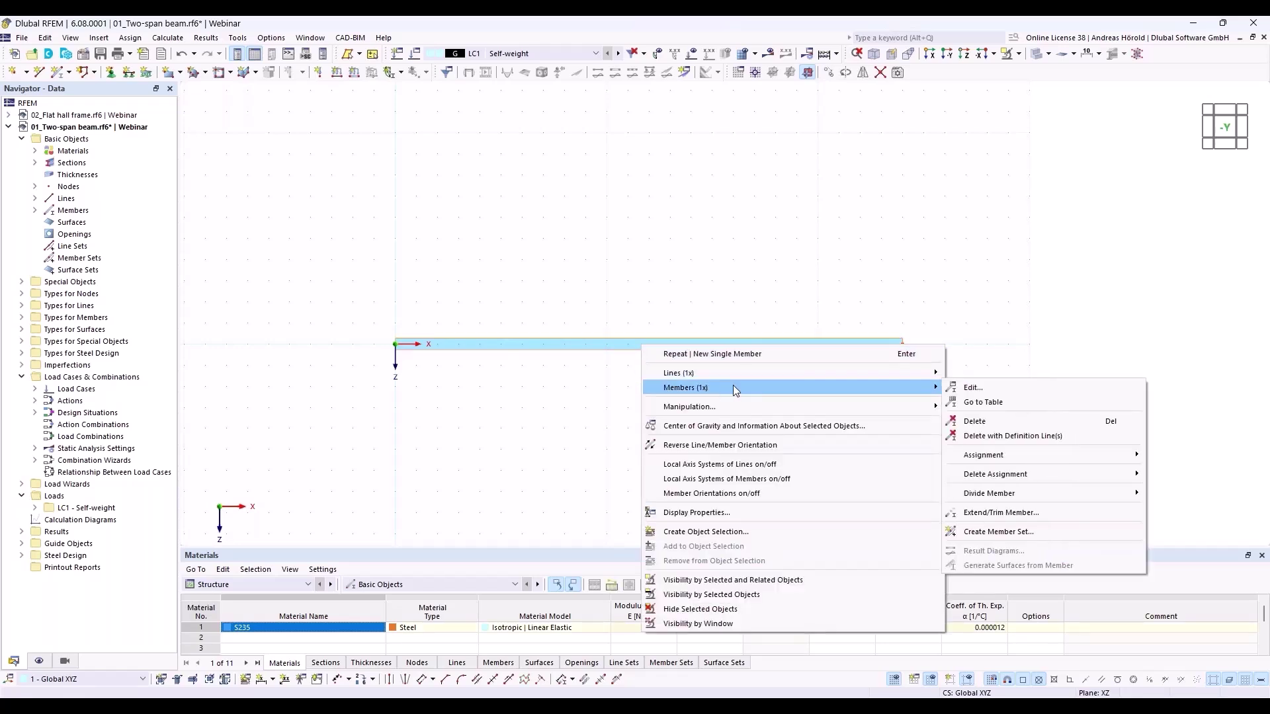
{"action": "mouse_move", "coordinate": [1017, 494]}
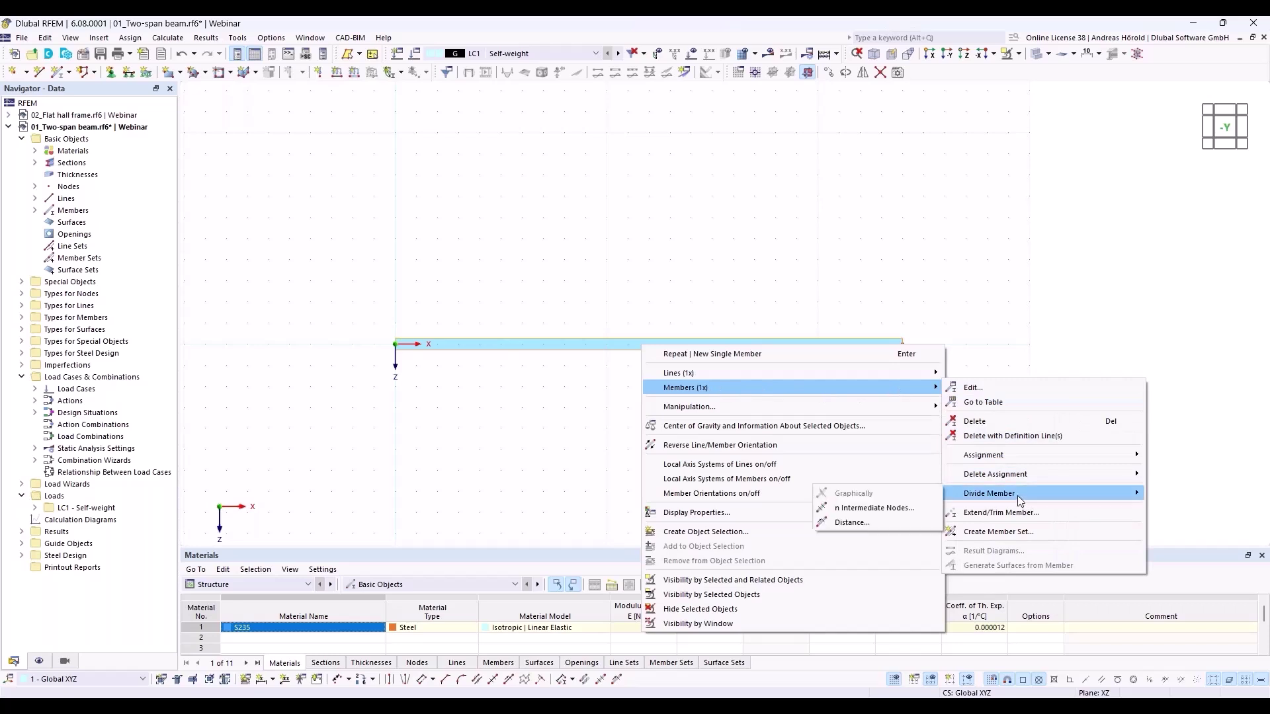
{"action": "left_click", "coordinate": [893, 508]}
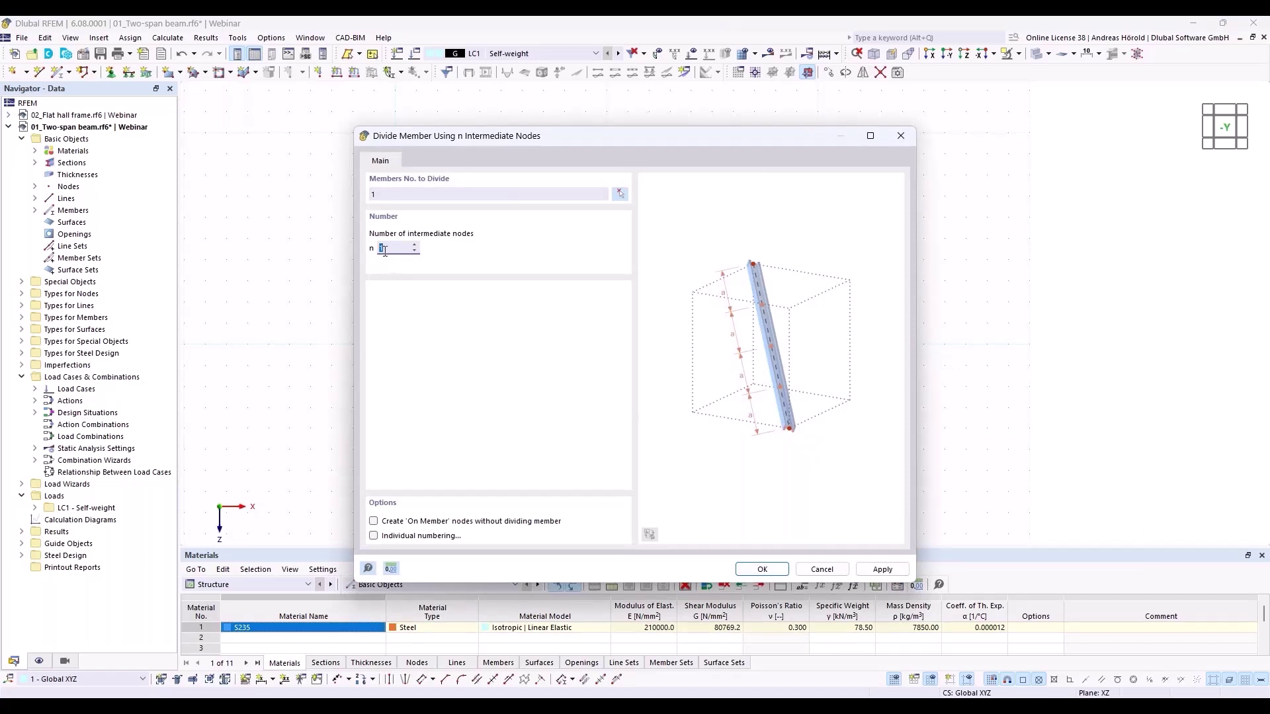
{"action": "left_click", "coordinate": [374, 523]}
{"action": "left_click", "coordinate": [765, 569]}
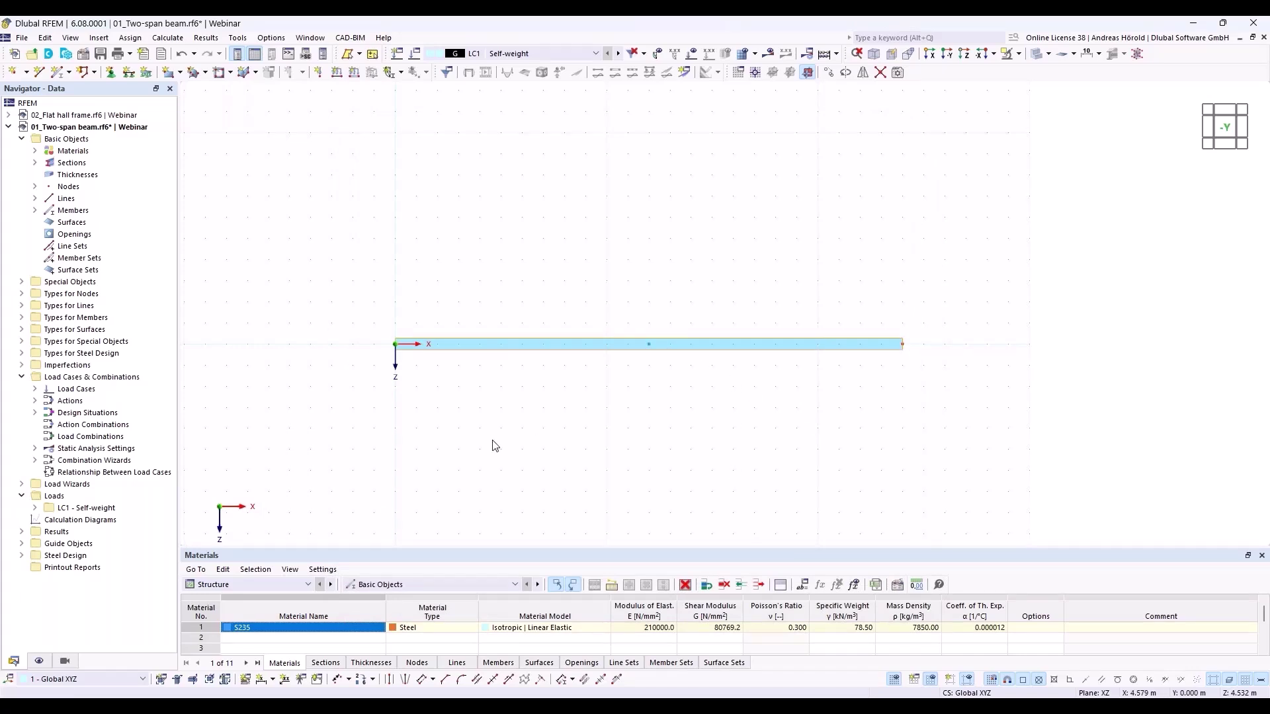
- Check the Hinged nodal support's conditions and assign it to the beam's start node at the origin
{"action": "left_click", "coordinate": [111, 75]}
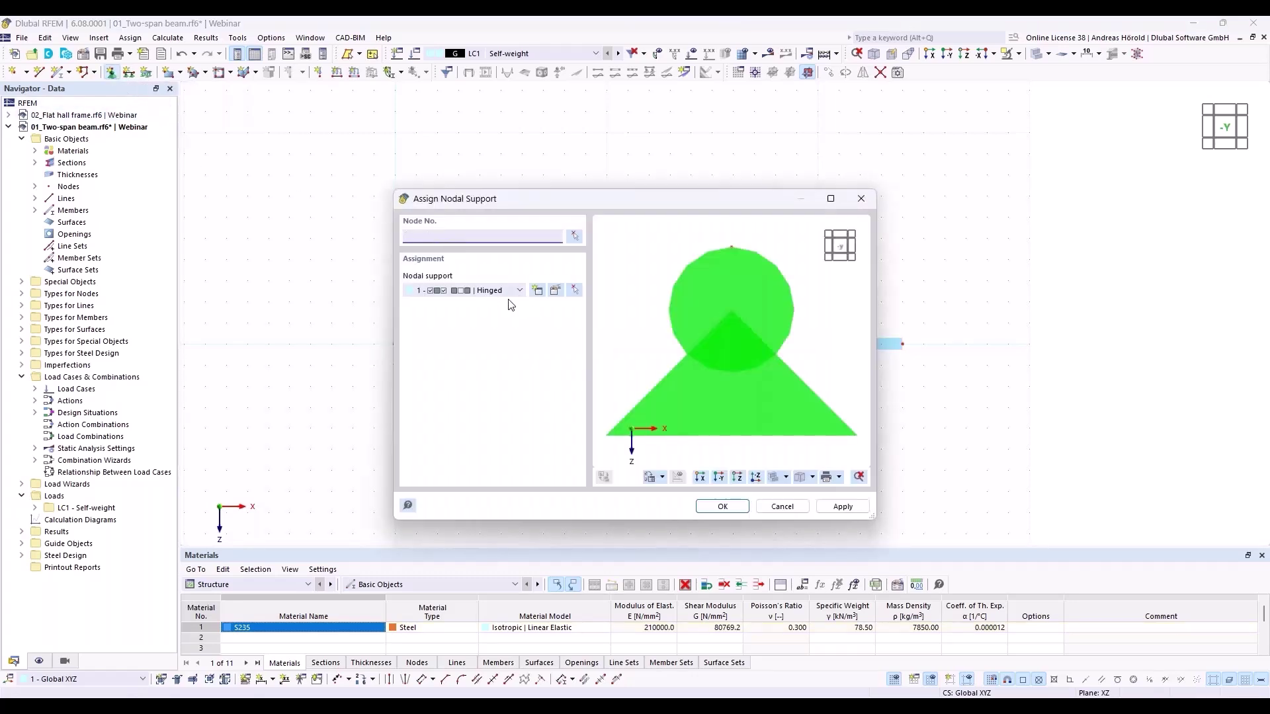
{"action": "left_click", "coordinate": [556, 292]}
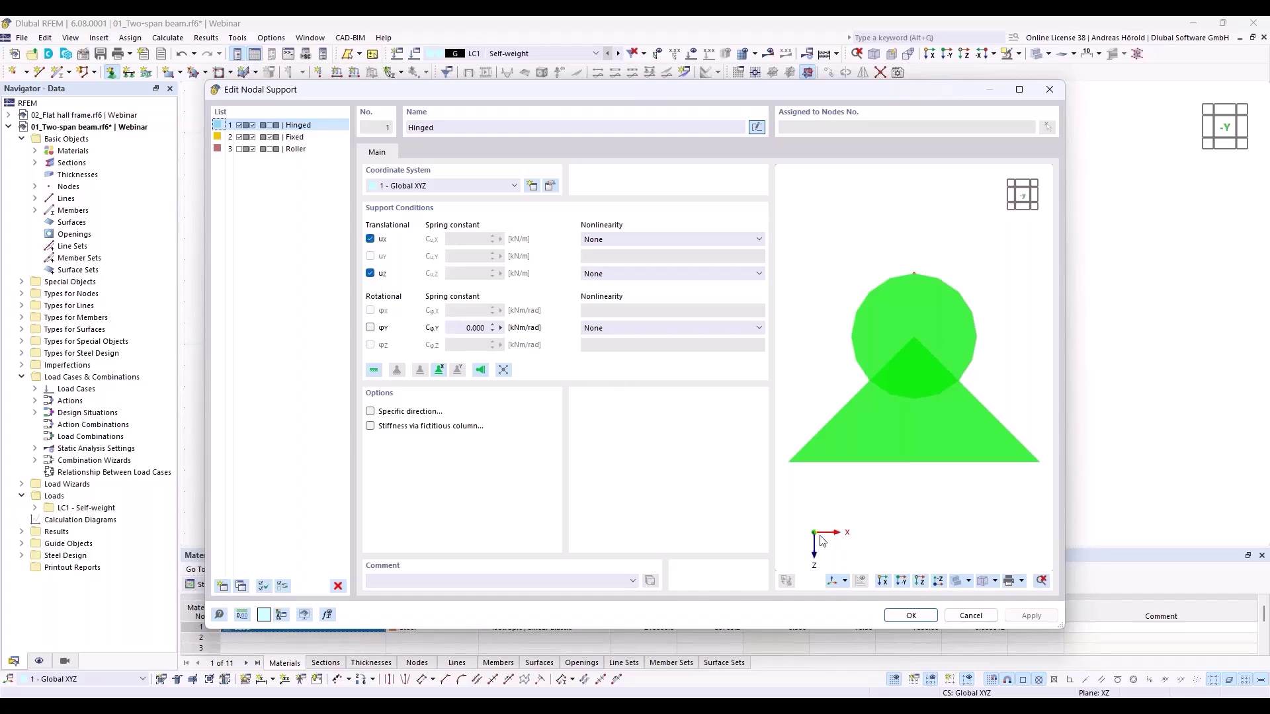
{"action": "left_click", "coordinate": [909, 615]}
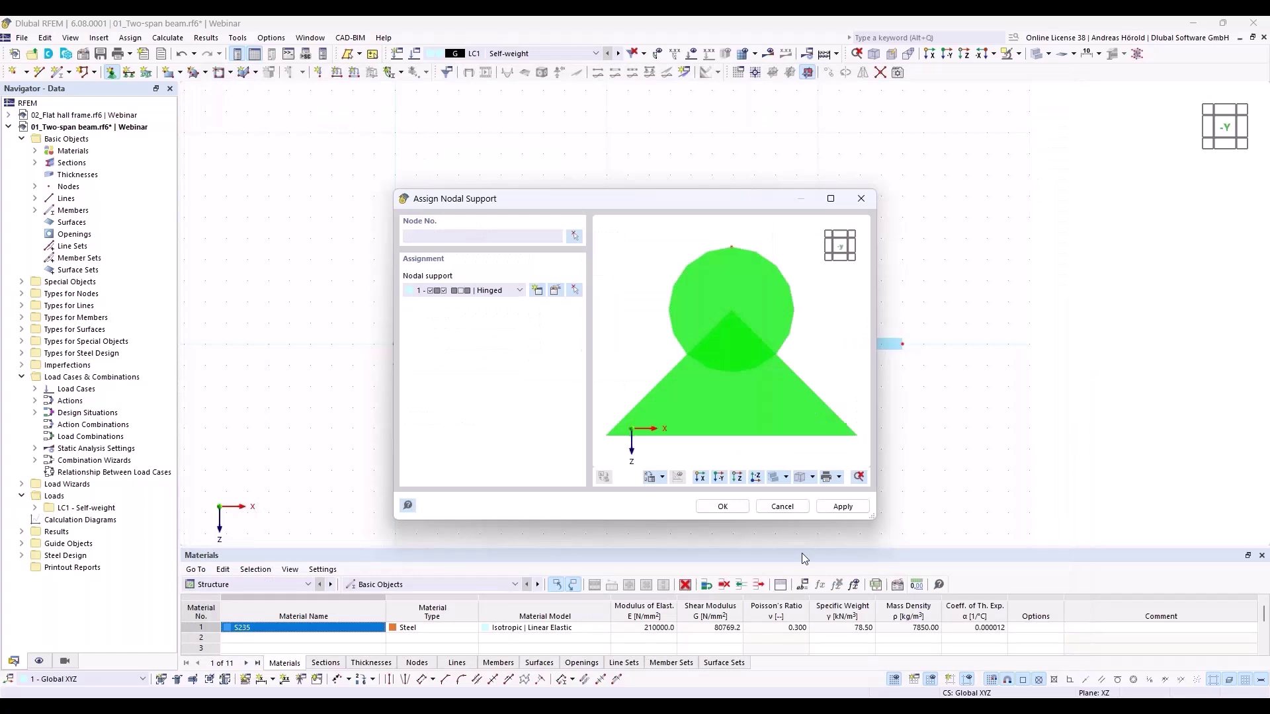
{"action": "left_click", "coordinate": [722, 506]}
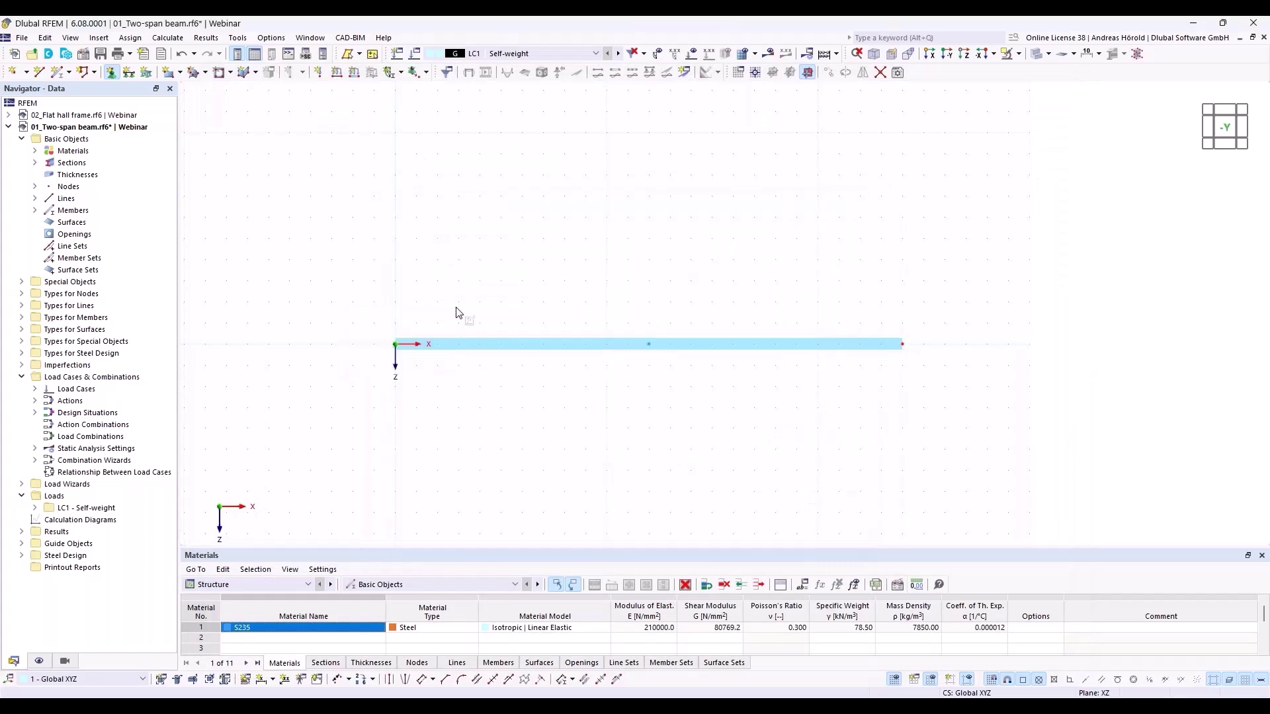
{"action": "scroll", "coordinate": [400, 360], "scroll_direction": "up", "scroll_amount": 5}
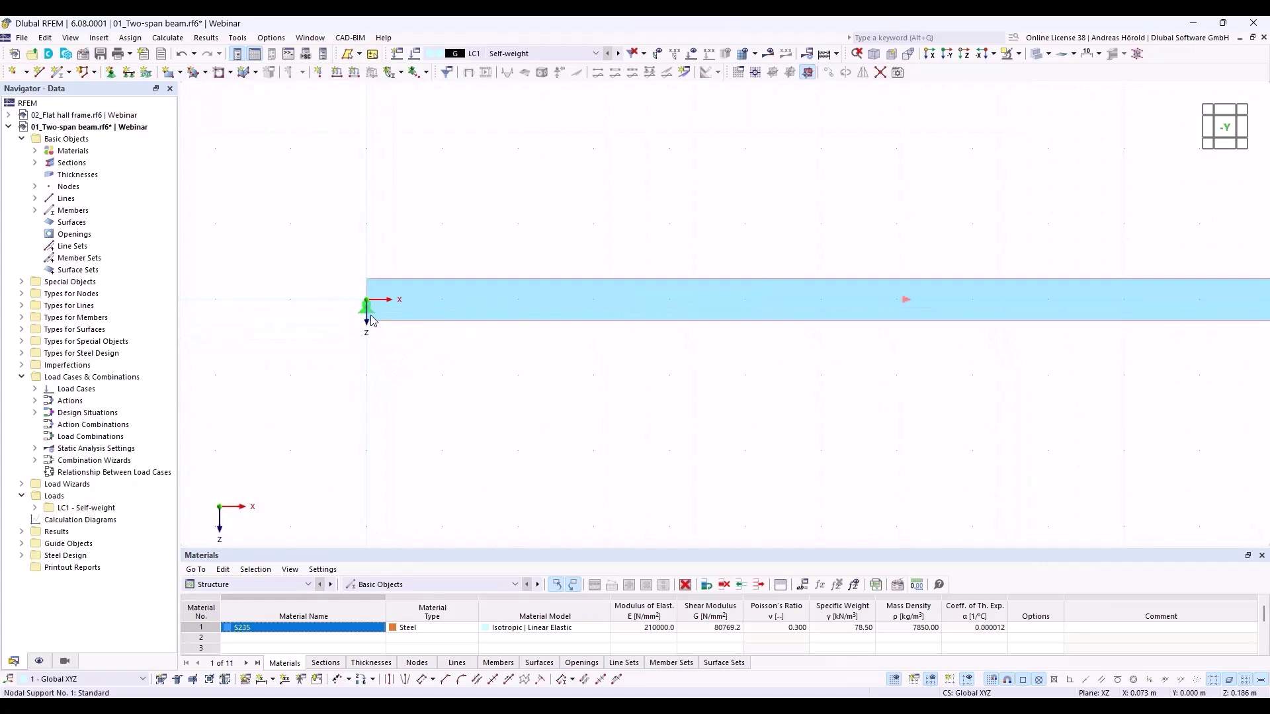
- Enlarge the display size of the nodal support symbol at the beam's start
{"action": "right_click", "coordinate": [364, 313]}
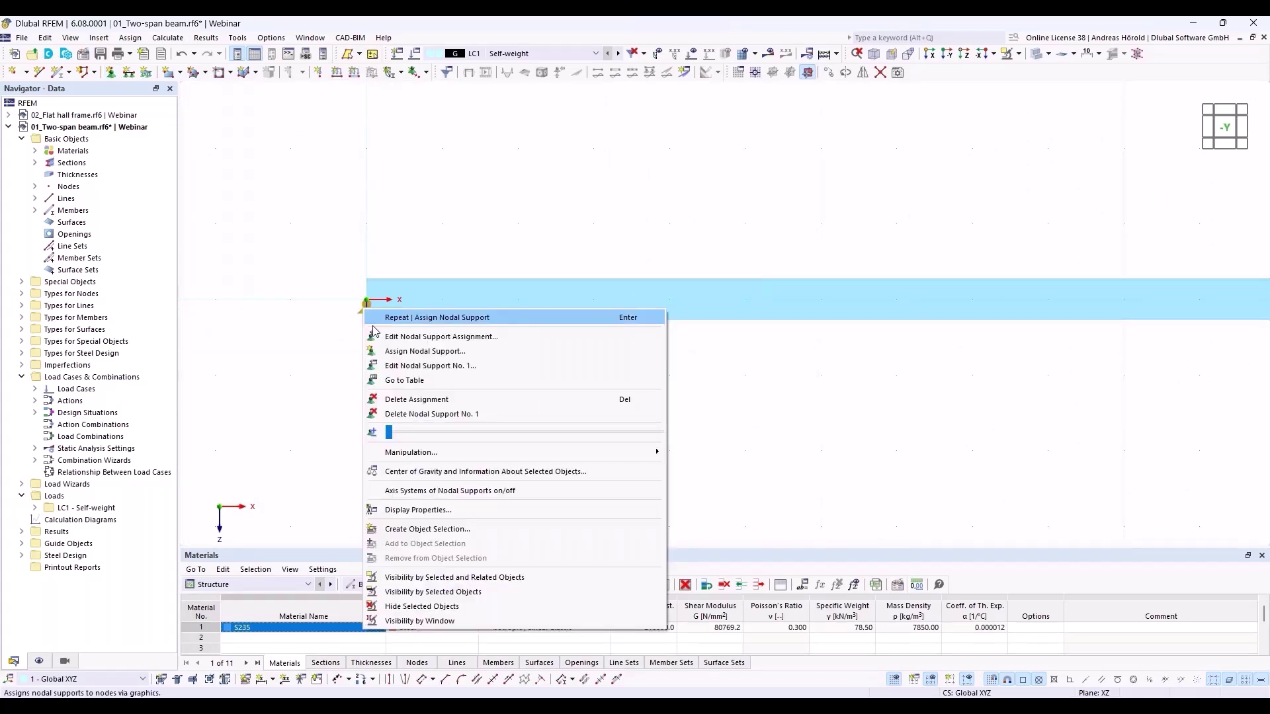
{"action": "left_click_drag", "start_coordinate": [389, 434], "coordinate": [493, 445]}
{"action": "left_click", "coordinate": [731, 437]}
{"action": "left_click", "coordinate": [663, 425]}
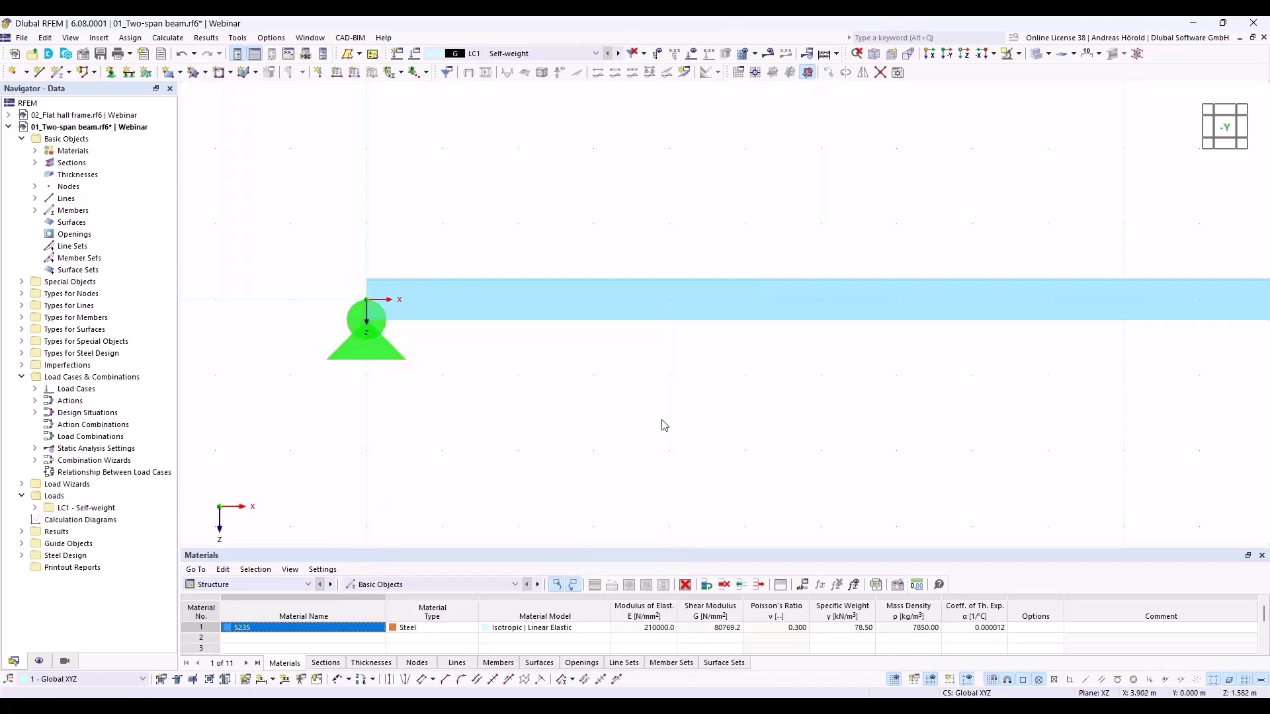
- Edit the Fixed nodal support so that rotation φY and translation uX are free and only uZ is restrained
{"action": "scroll", "coordinate": [663, 425], "scroll_direction": "down", "scroll_amount": 3}
{"action": "middle_click_drag", "start_coordinate": [663, 425], "coordinate": [530, 380]}
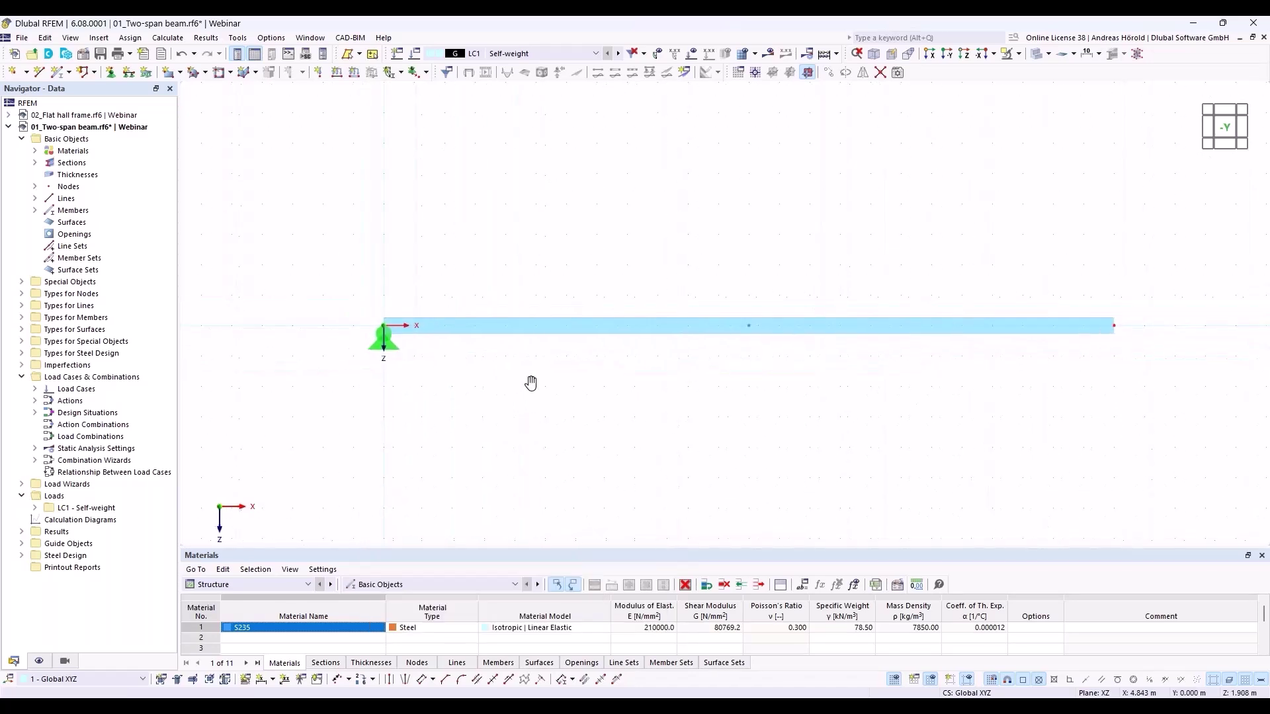
{"action": "left_click", "coordinate": [111, 73]}
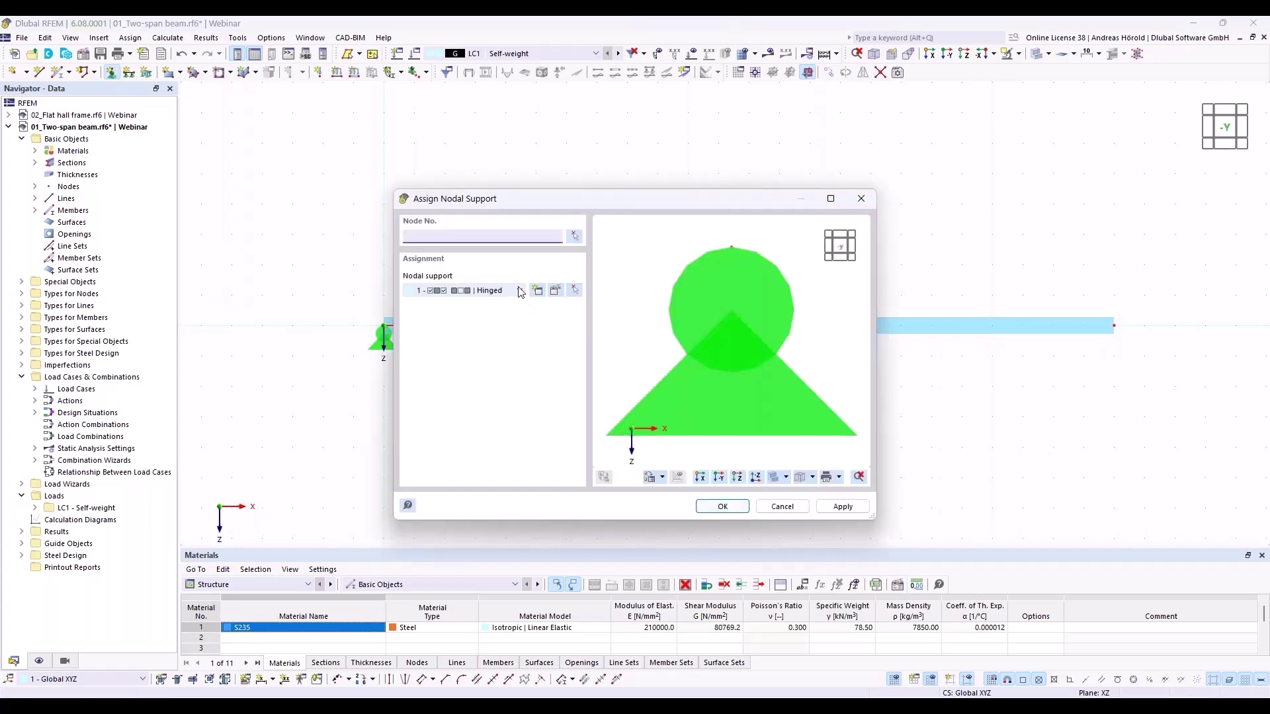
{"action": "left_click", "coordinate": [519, 291]}
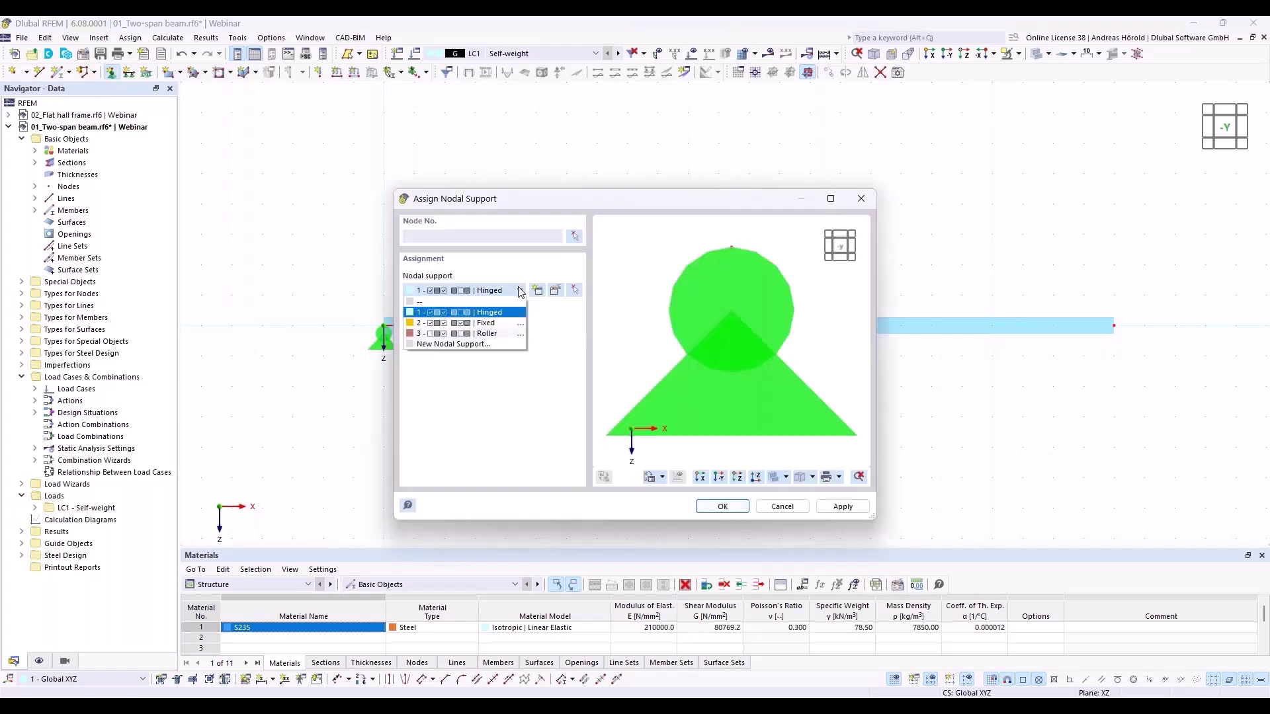
{"action": "left_click", "coordinate": [502, 324]}
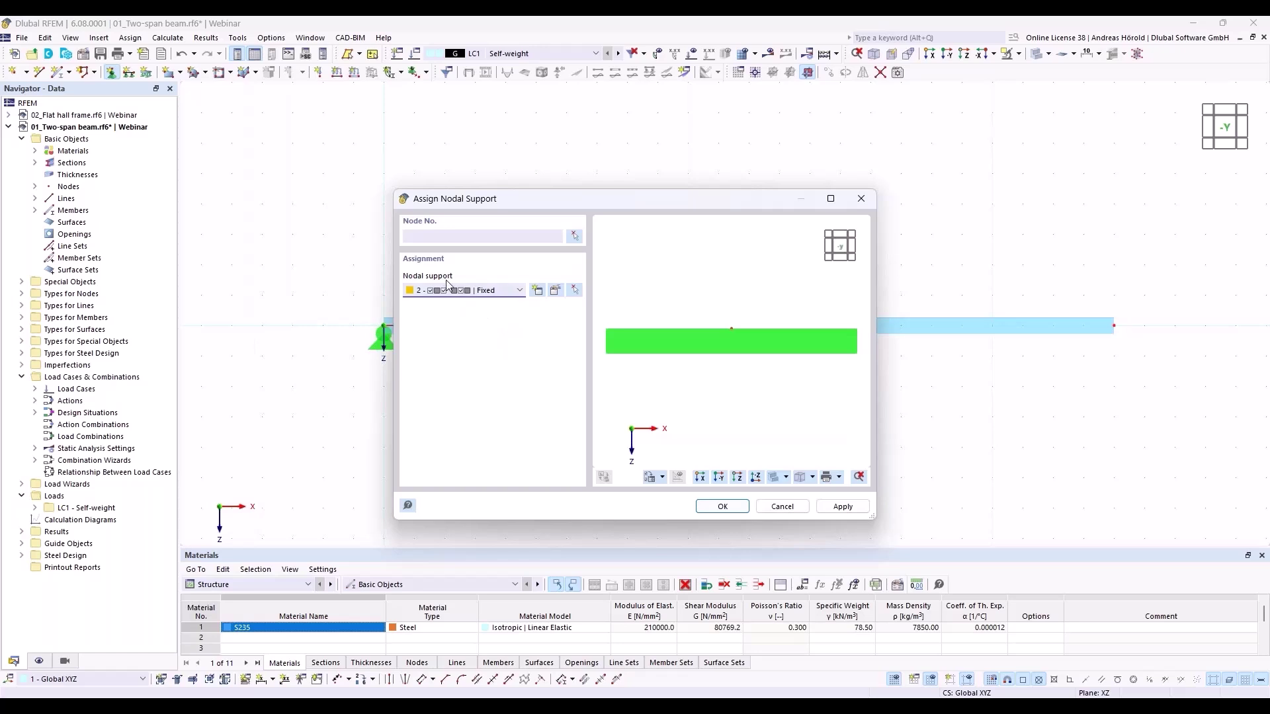
{"action": "left_click", "coordinate": [556, 291]}
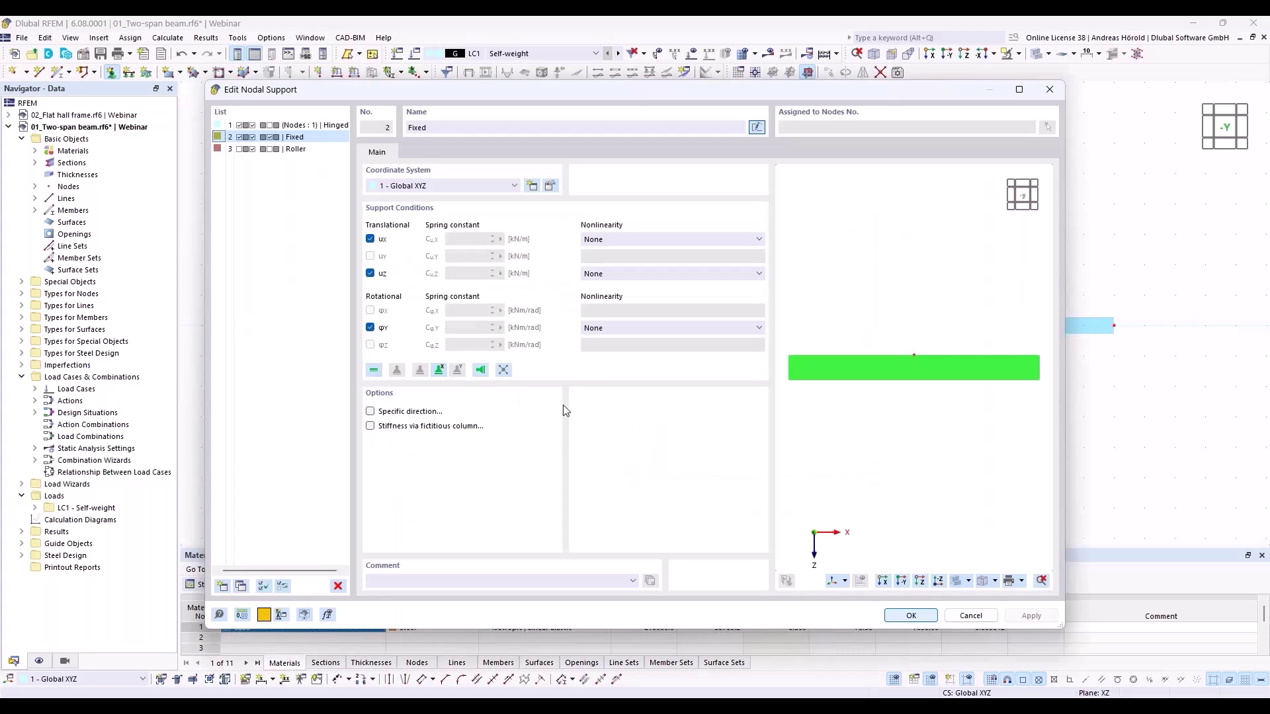
{"action": "left_click", "coordinate": [371, 328]}
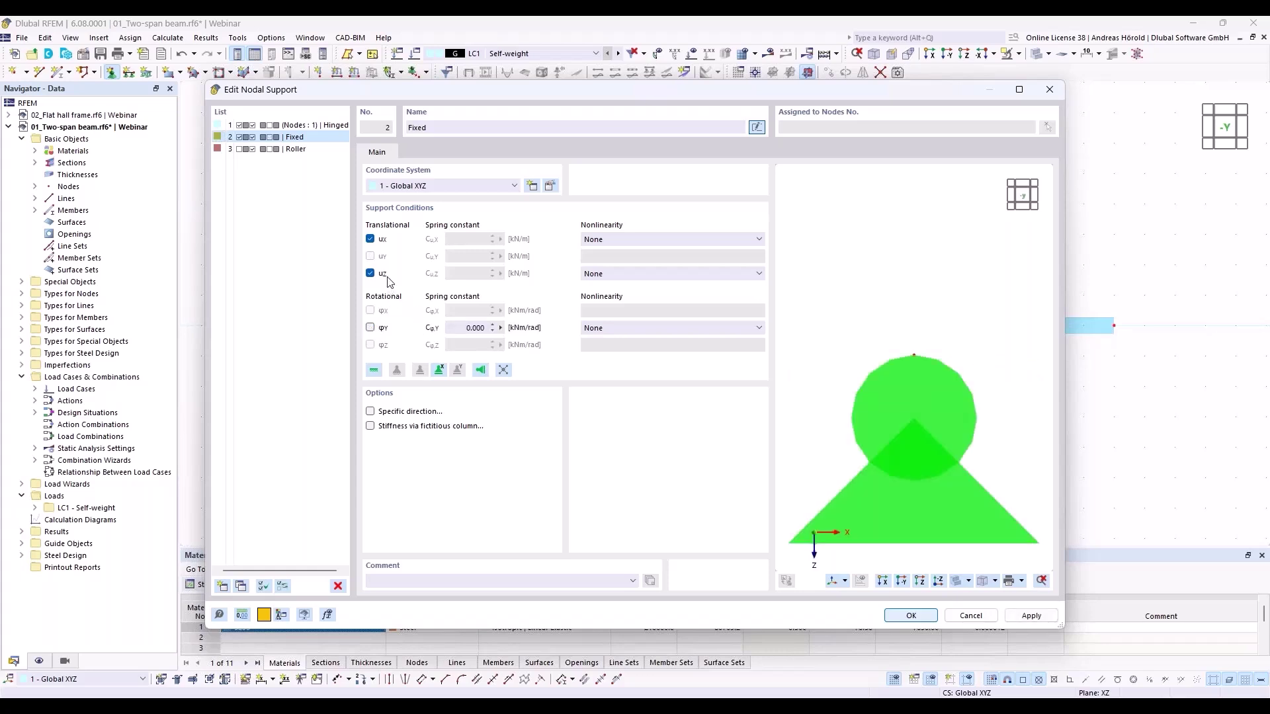
{"action": "left_click", "coordinate": [371, 239]}
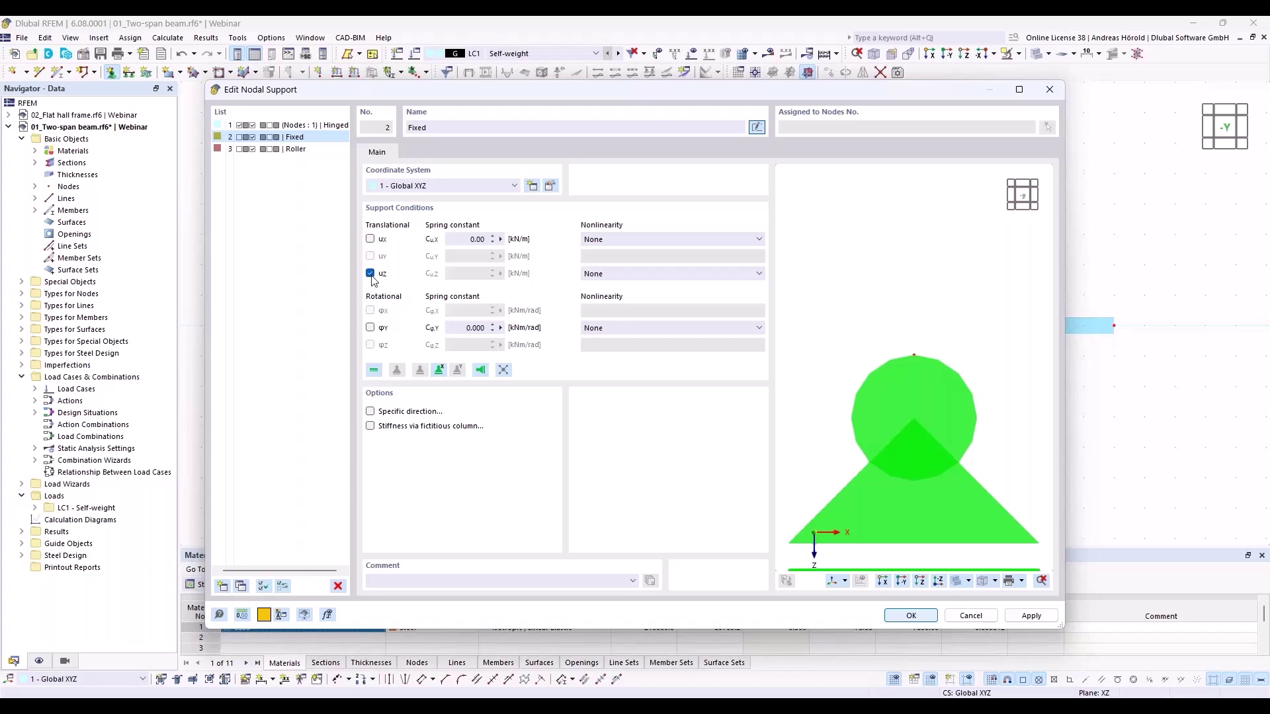
{"action": "left_click", "coordinate": [907, 615]}
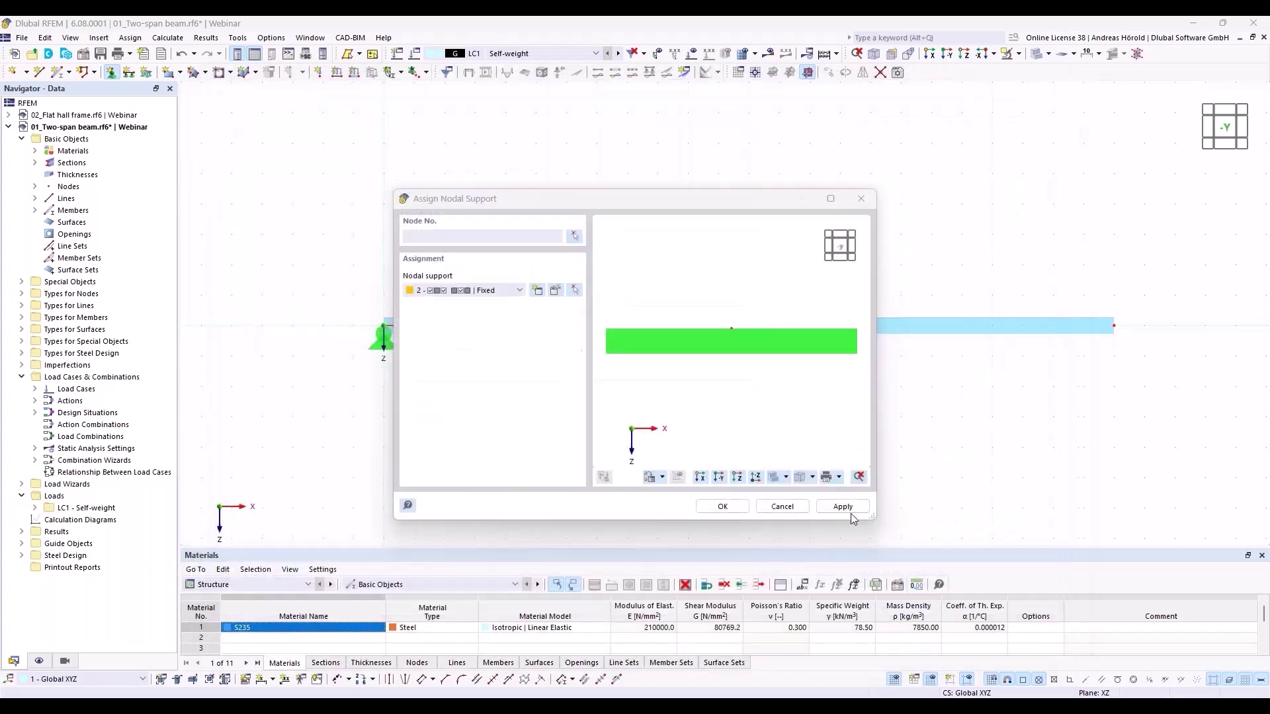
- Assign the edited nodal support no. 2 to the beam's middle node and far end node
{"action": "left_click", "coordinate": [719, 507]}
{"action": "left_click_drag", "start_coordinate": [708, 377], "coordinate": [1197, 287]}
{"action": "key", "text": "Escape"}
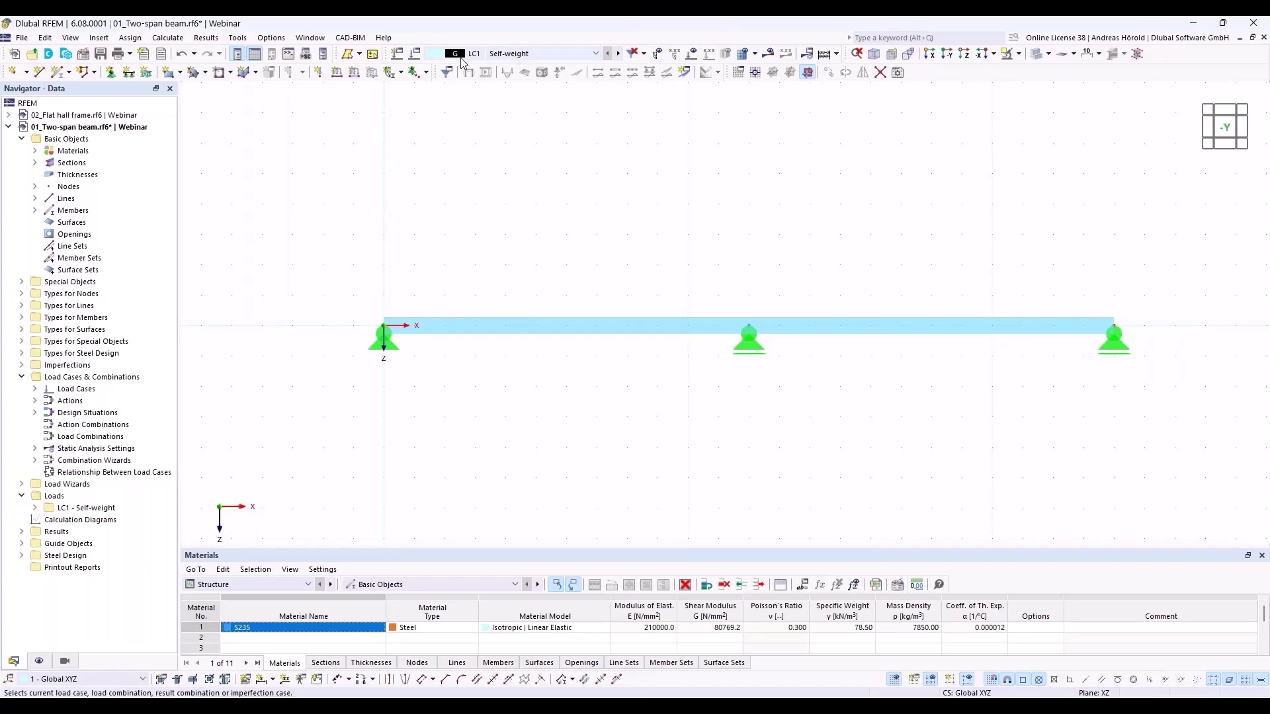
- Check the settings of load case LC1 Self-weight, including its analysis type, action category and self-weight factors
{"action": "left_click", "coordinate": [415, 54]}
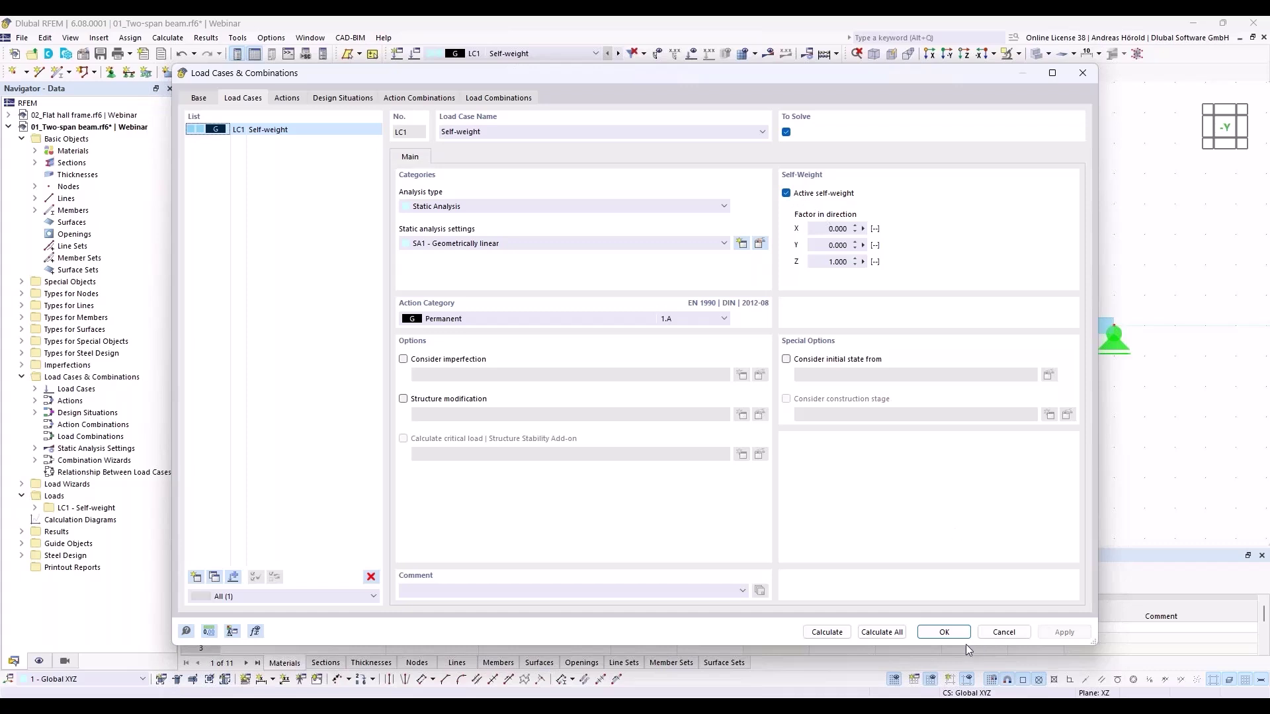
{"action": "left_click", "coordinate": [1003, 632]}
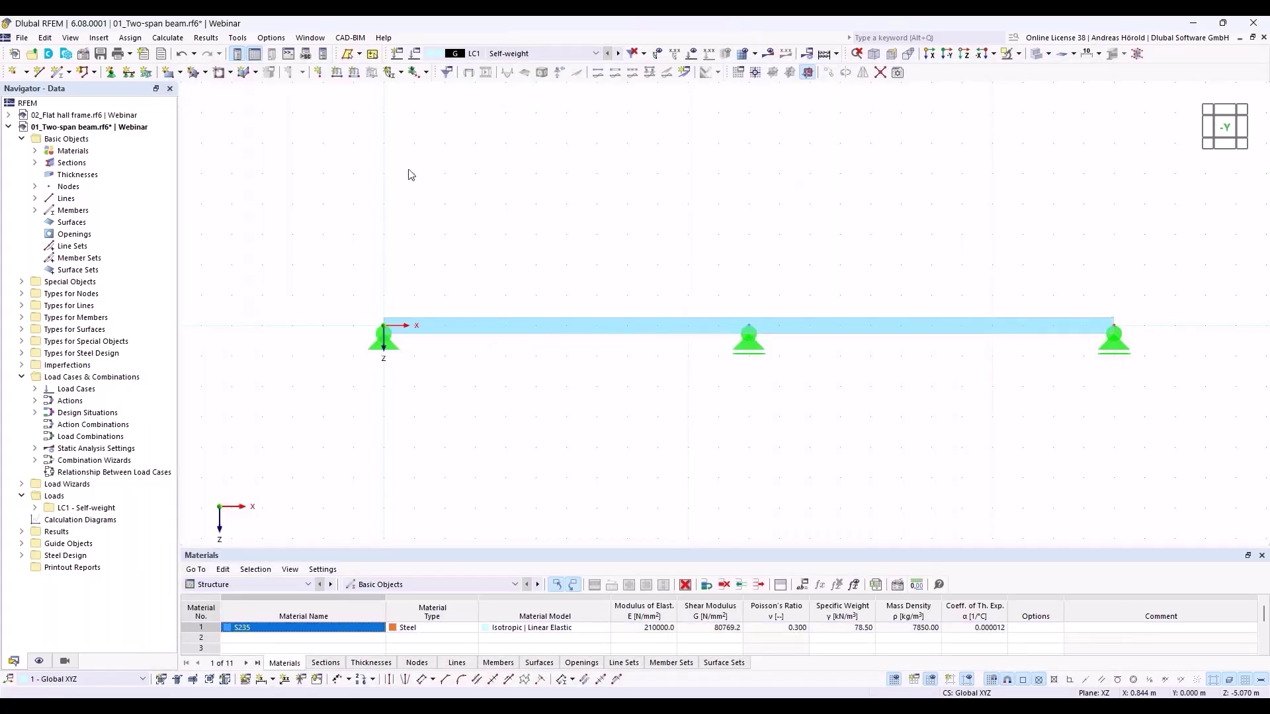
- Start a new member load in LC1 and review its load type, distribution and direction options, keeping Force, Uniform and ZL
{"action": "left_click", "coordinate": [354, 73]}
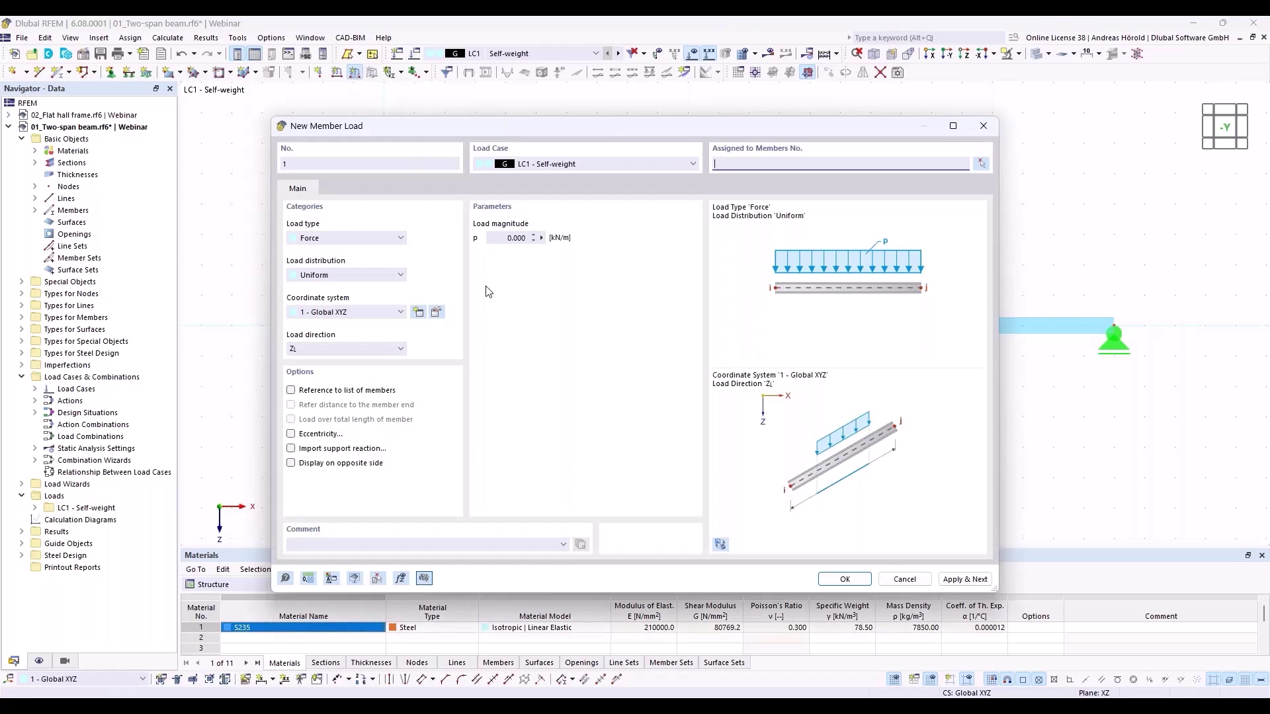
{"action": "left_click", "coordinate": [329, 238]}
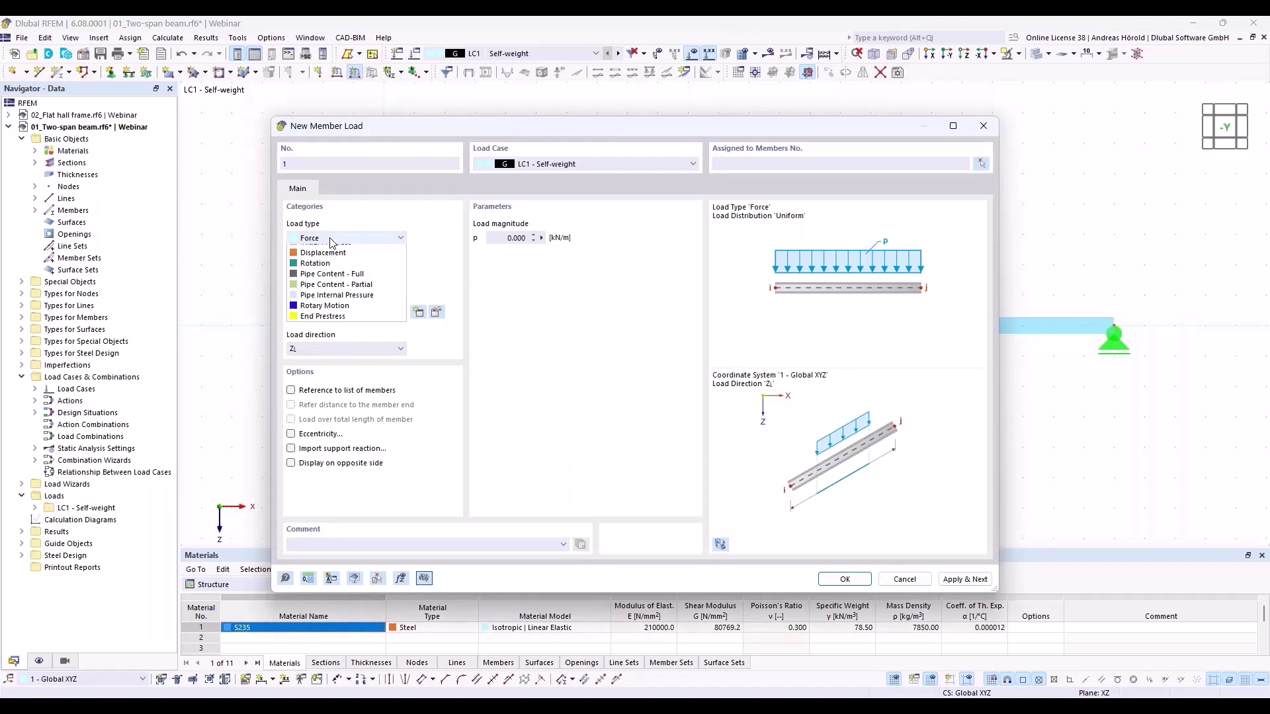
{"action": "left_click", "coordinate": [329, 238]}
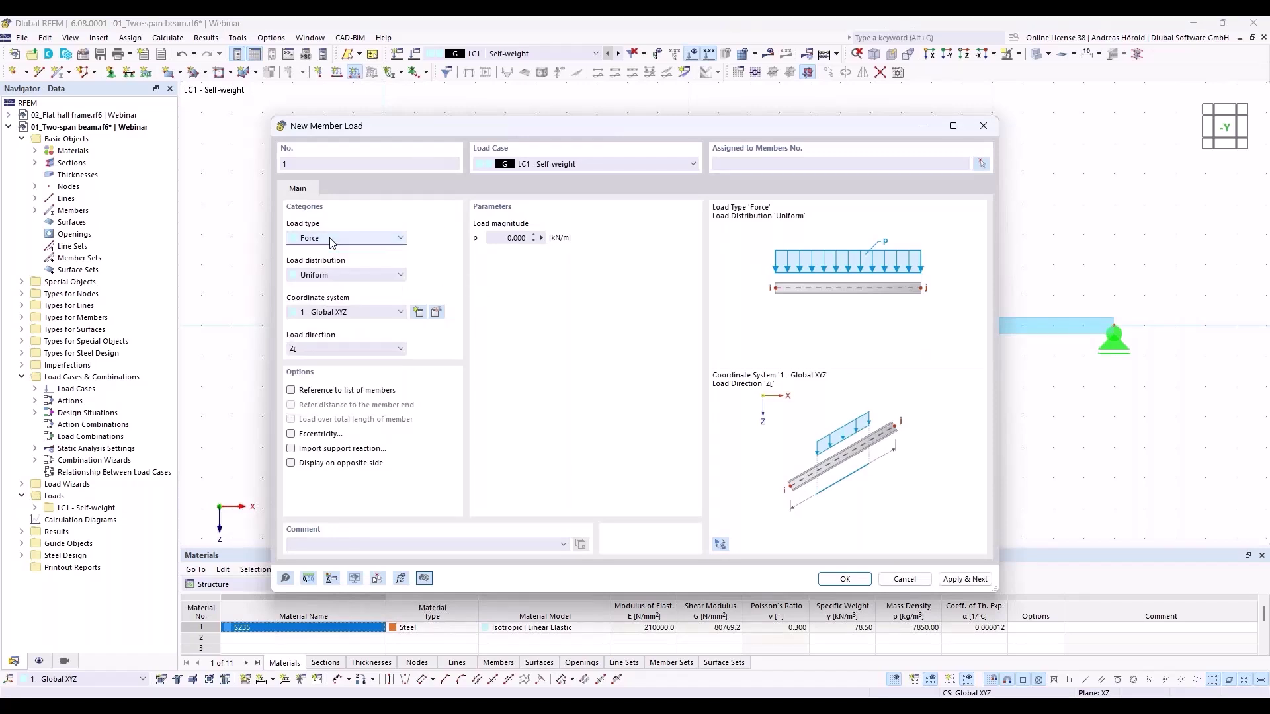
{"action": "left_click", "coordinate": [334, 275]}
{"action": "left_click", "coordinate": [334, 275]}
{"action": "left_click", "coordinate": [360, 276]}
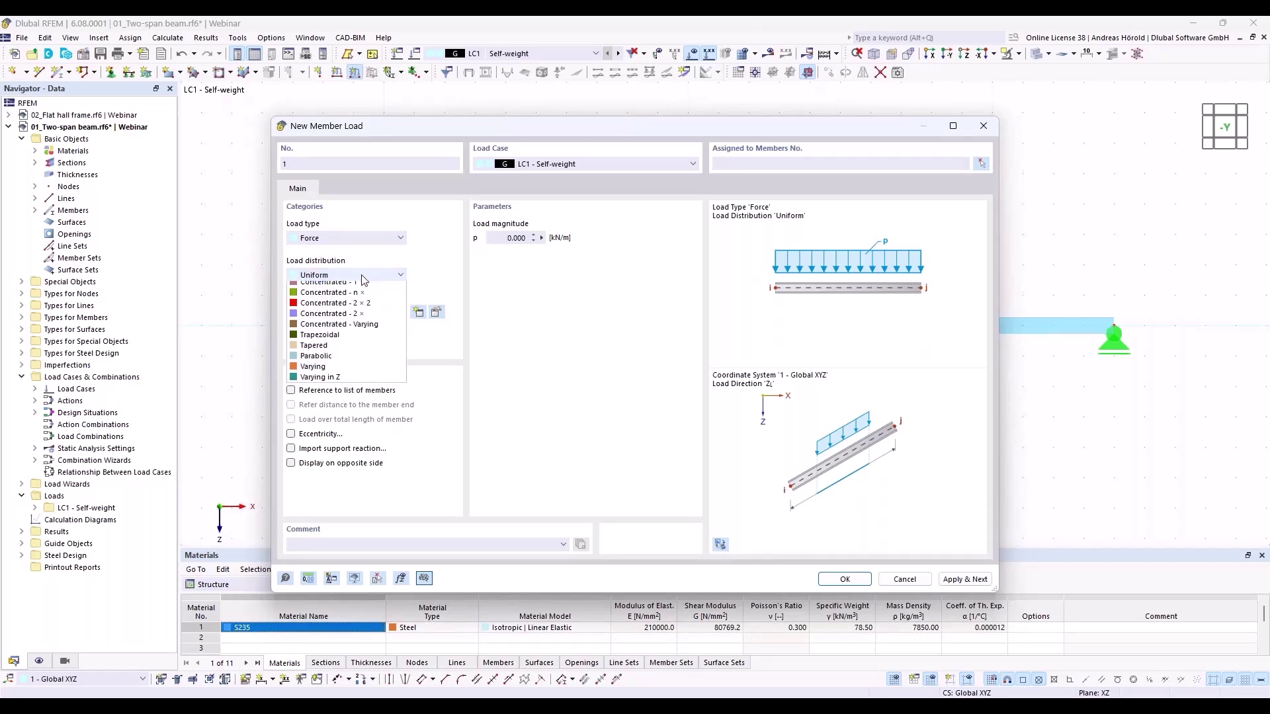
{"action": "left_click", "coordinate": [361, 275]}
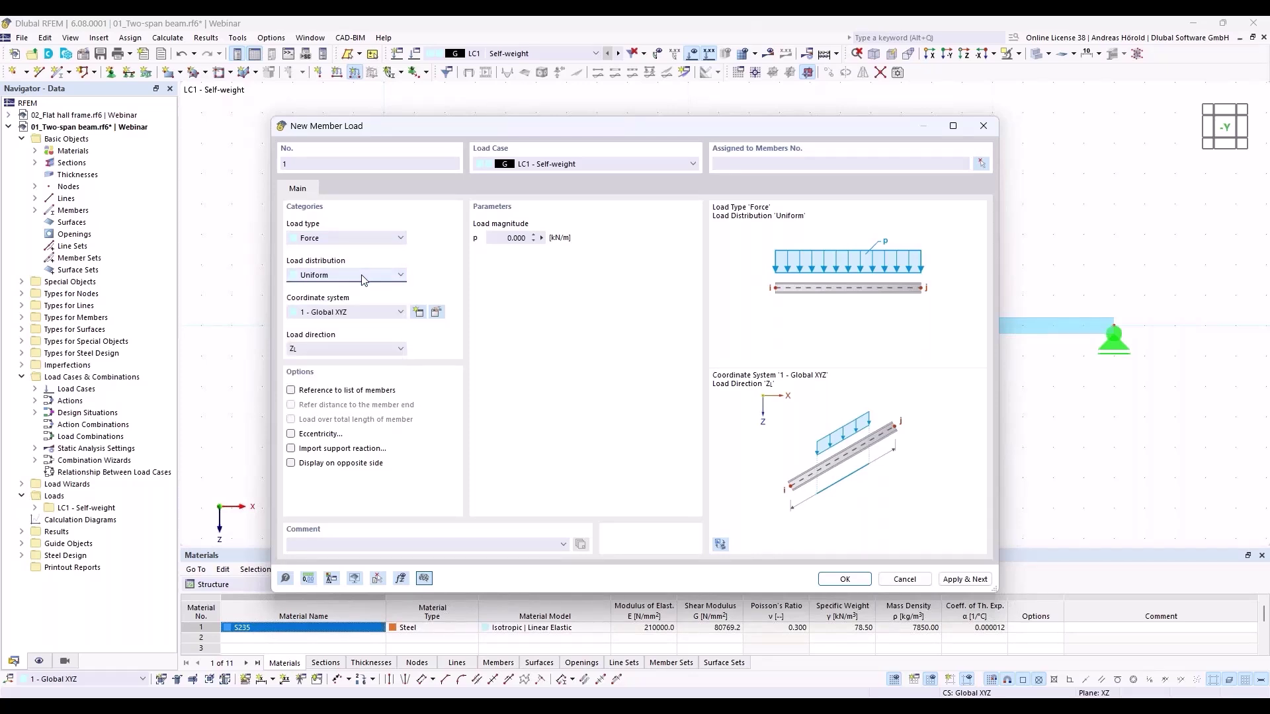
{"action": "left_click", "coordinate": [325, 351]}
{"action": "left_click", "coordinate": [326, 351]}
- Set the load magnitude to 8 kN/m and assign the uniform load to the whole beam member
{"action": "left_click", "coordinate": [500, 236]}
{"action": "type", "text": "8"}
{"action": "left_click", "coordinate": [842, 580]}
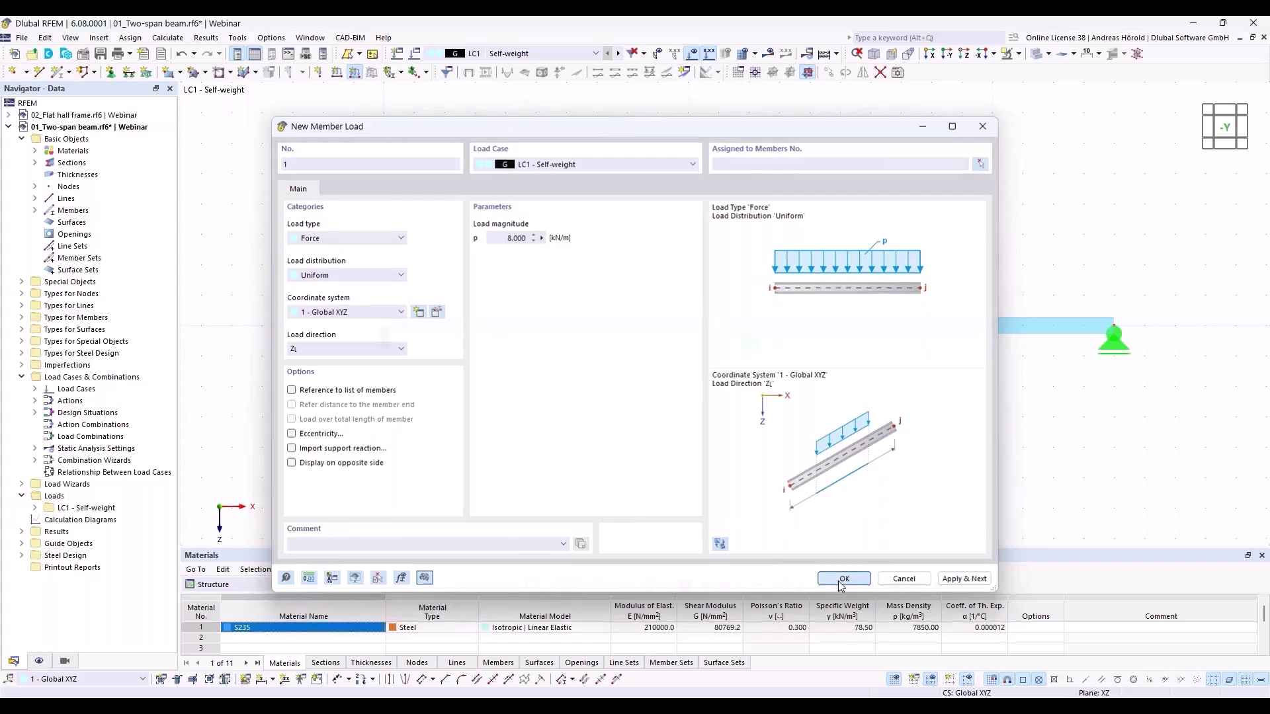
{"action": "left_click", "coordinate": [648, 320]}
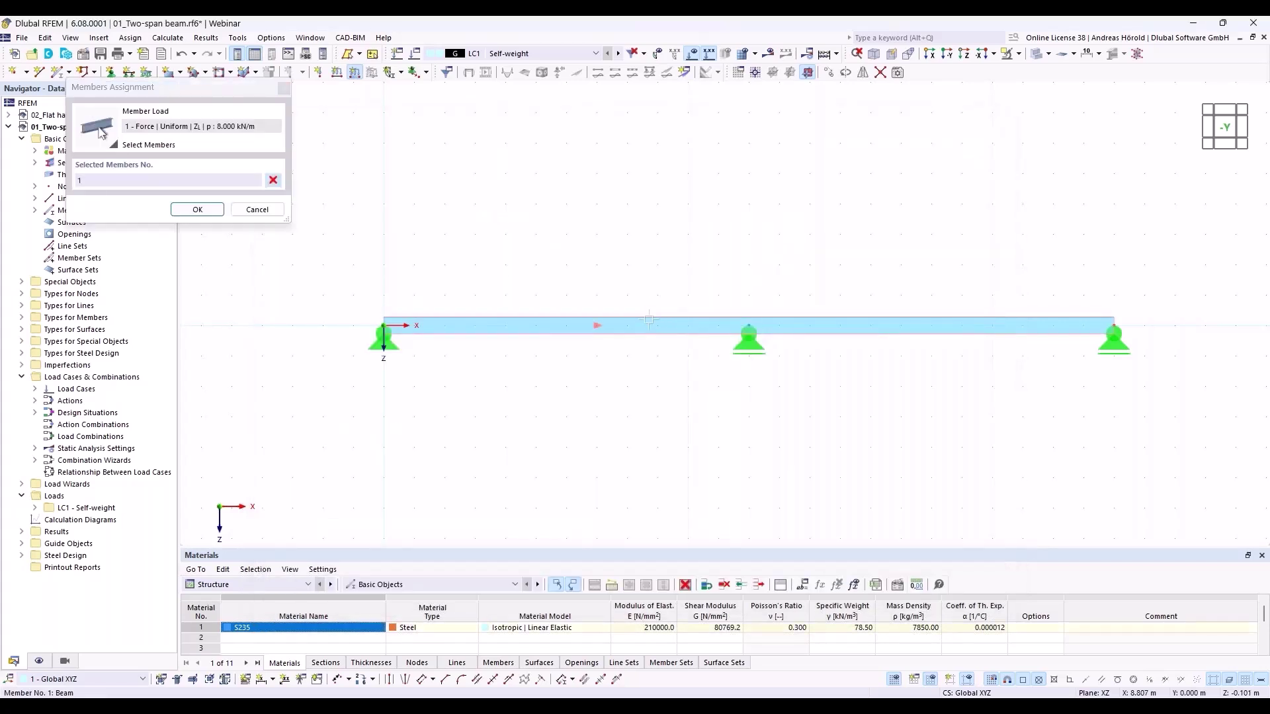
{"action": "left_click", "coordinate": [197, 209]}
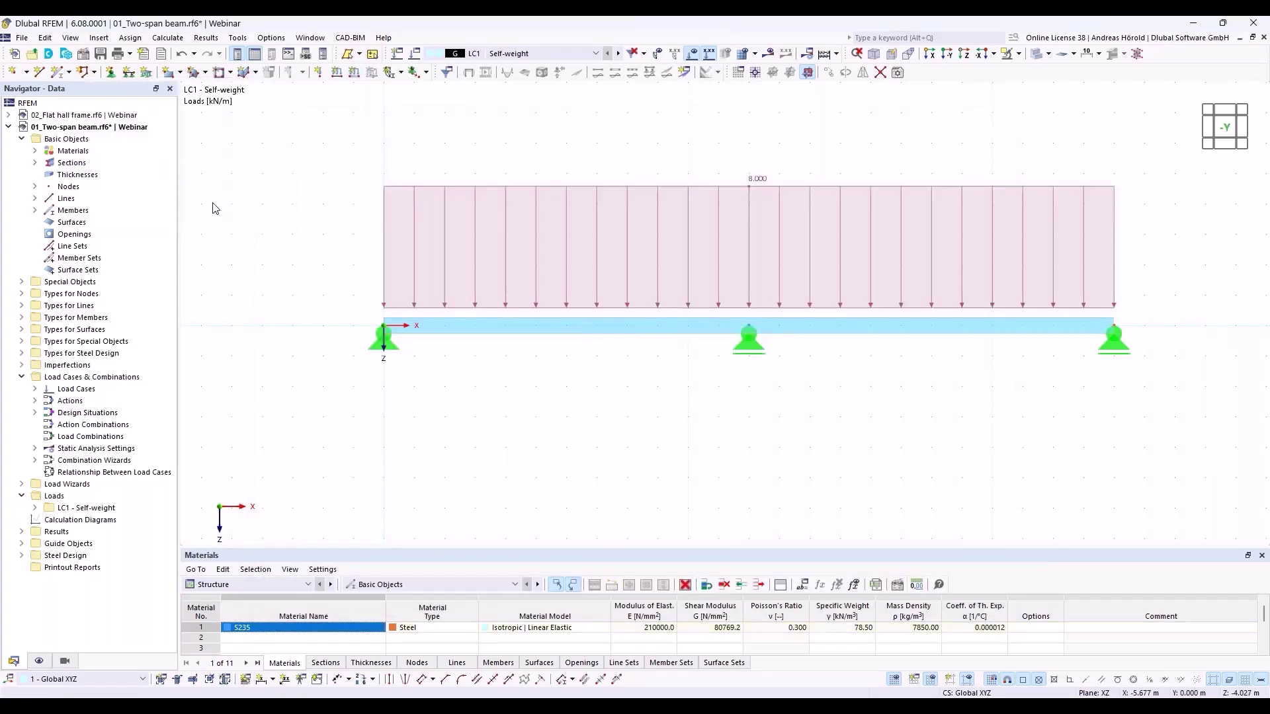
- Create load case LC2 named Imposed load with action category Imposed loads - category A: domestic, residential areas
{"action": "left_click", "coordinate": [397, 56]}
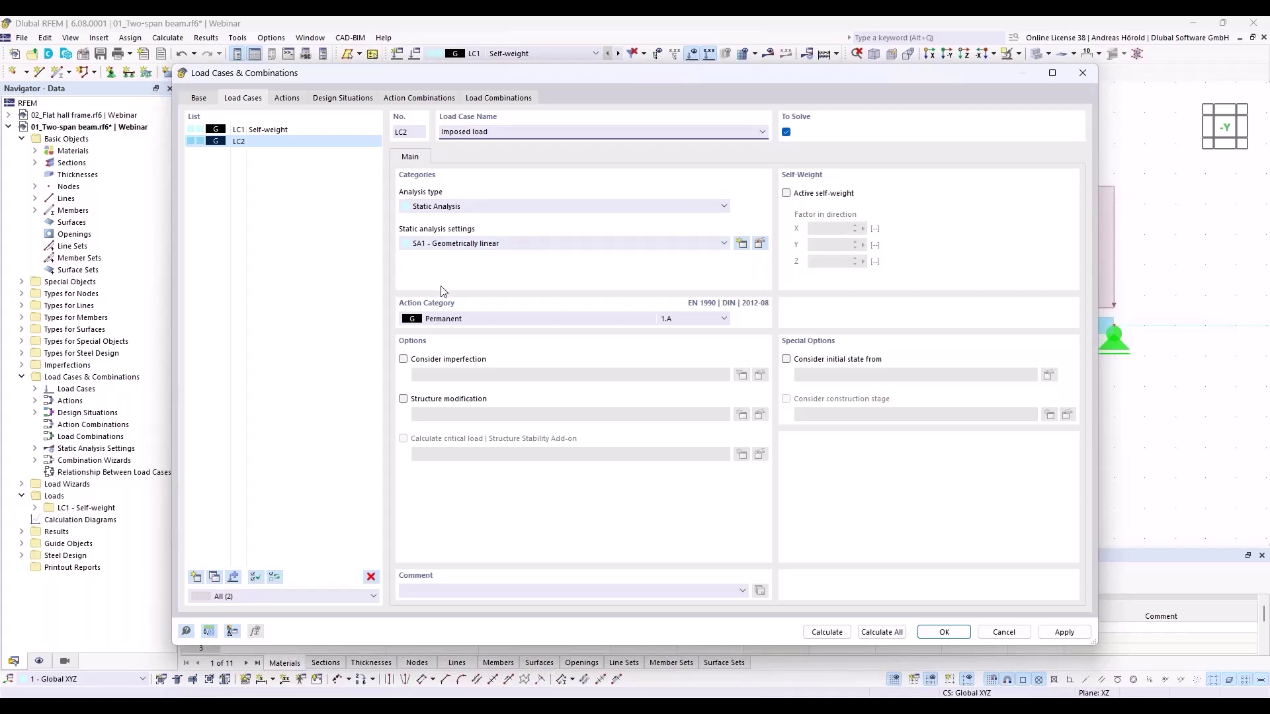
{"action": "left_click", "coordinate": [463, 321]}
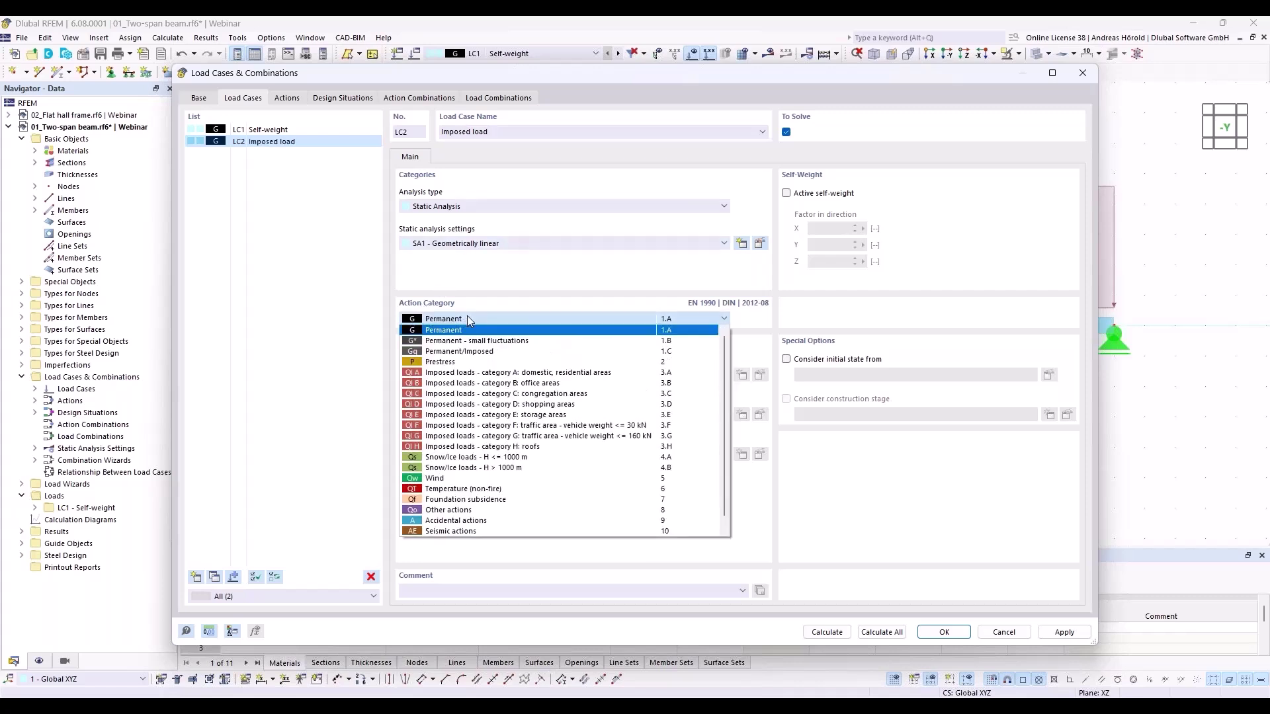
{"action": "left_click", "coordinate": [517, 374]}
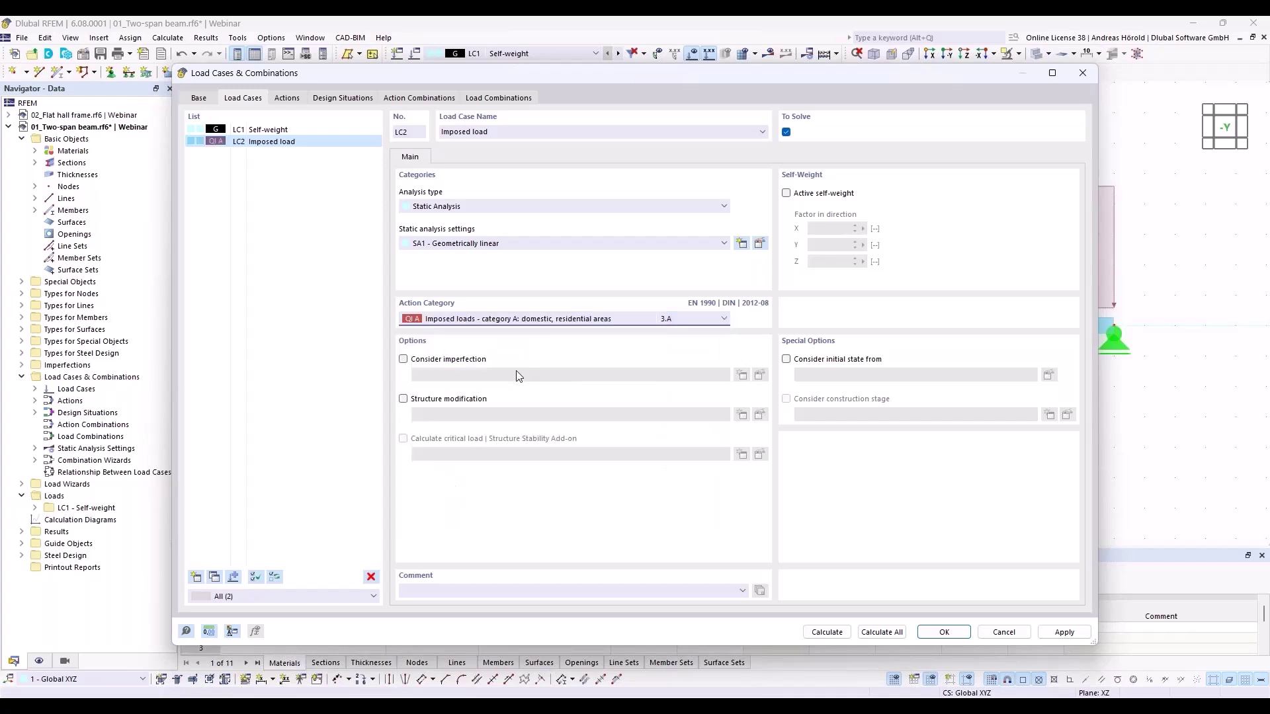
{"action": "left_click", "coordinate": [947, 633]}
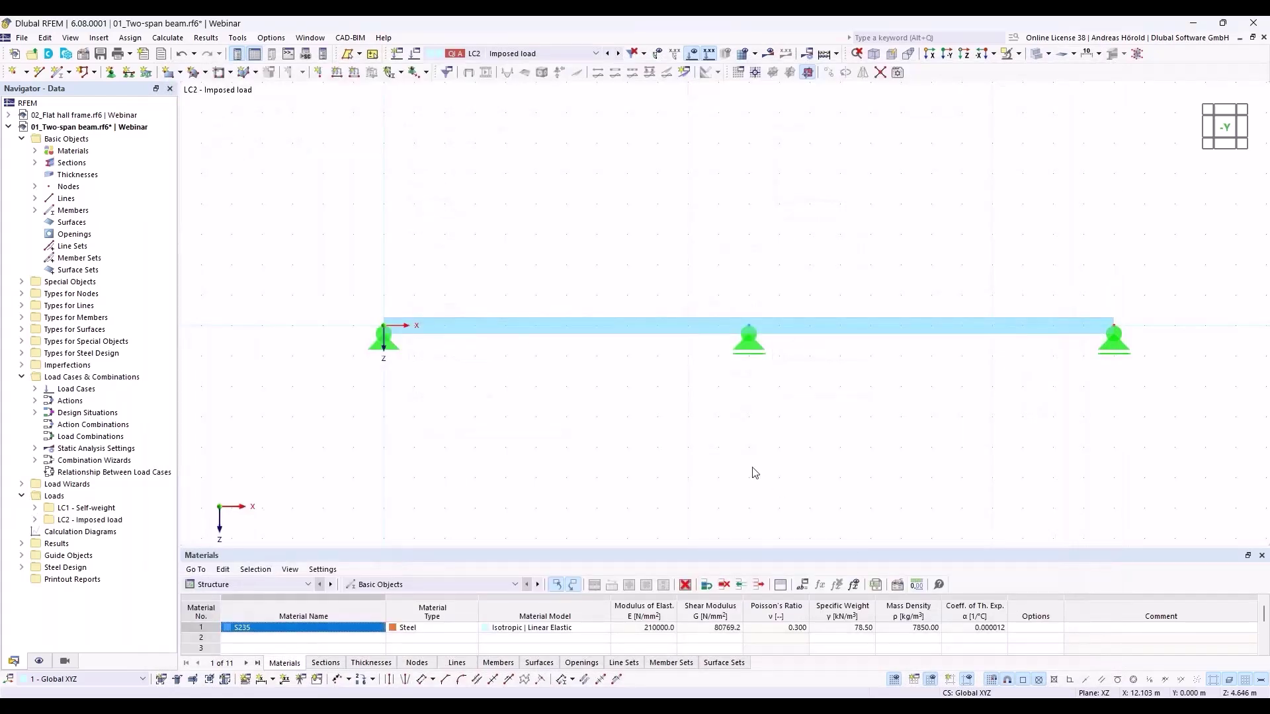
- Apply a uniform member load of 12 kN/m in the ZL direction to the whole beam in LC2 Imposed load
{"action": "left_click", "coordinate": [353, 73]}
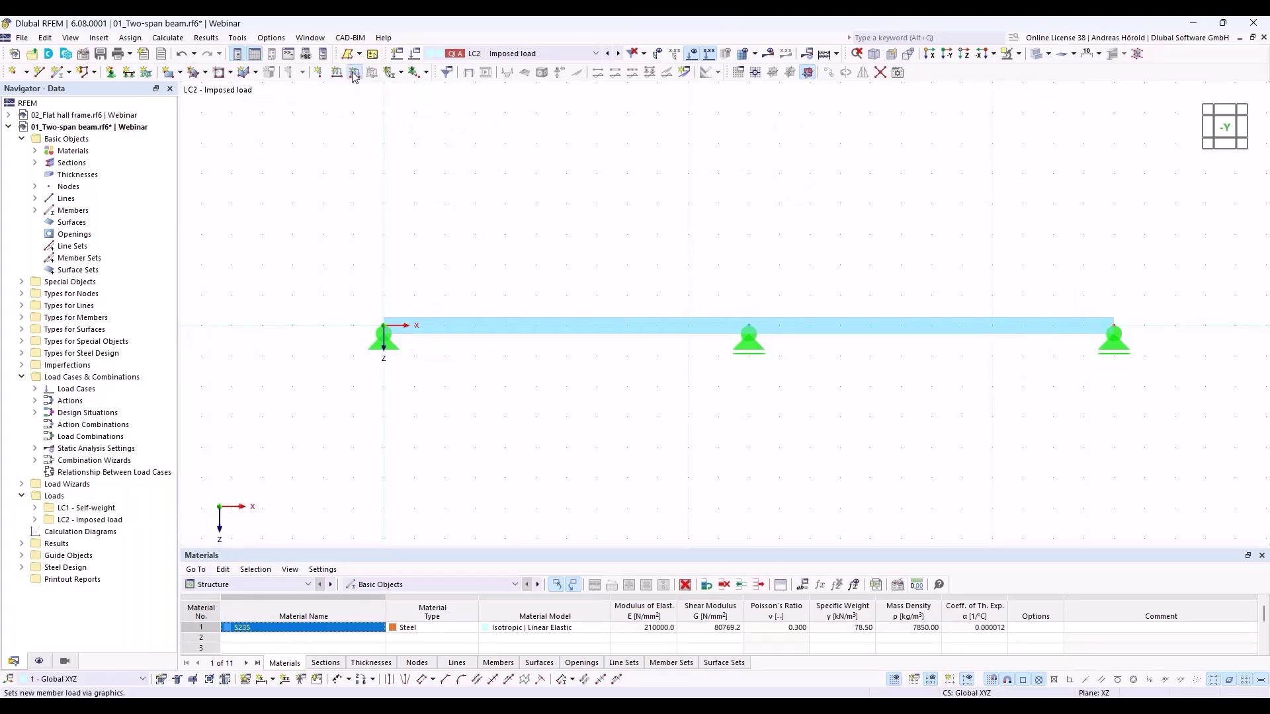
{"action": "left_click", "coordinate": [496, 237]}
{"action": "double_click", "coordinate": [496, 236]}
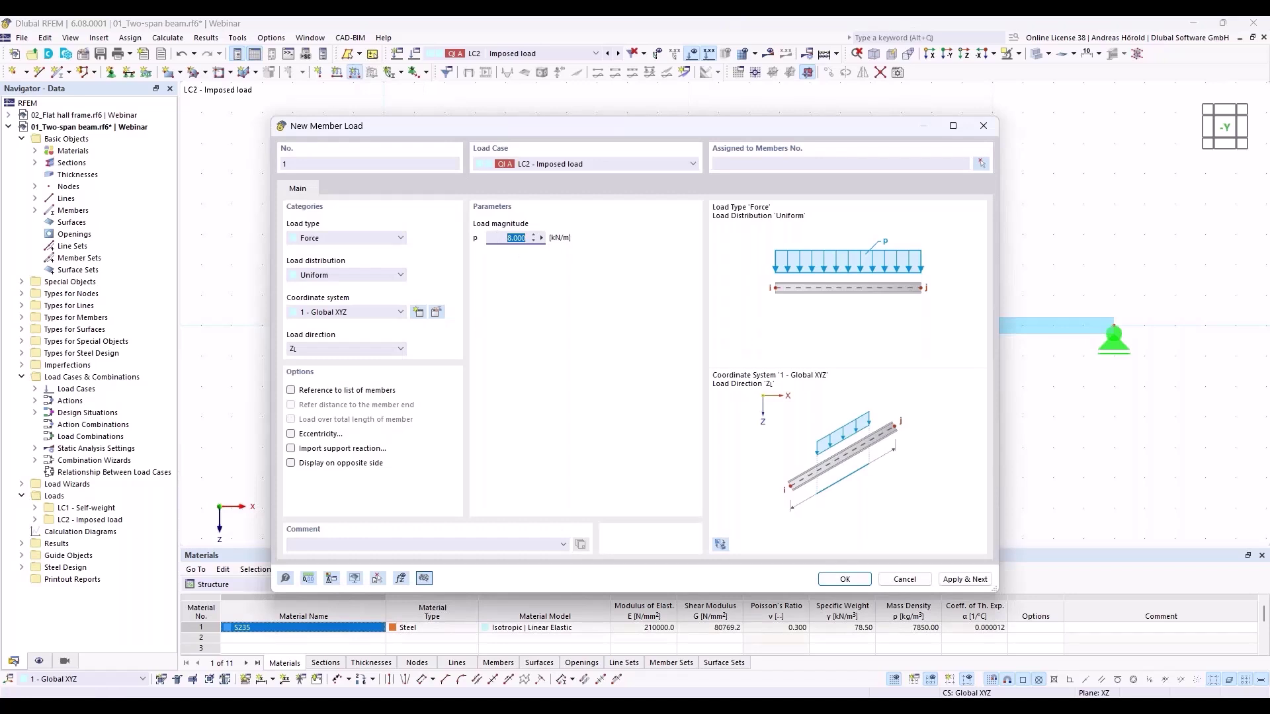
{"action": "type", "text": "12"}
{"action": "left_click", "coordinate": [844, 579]}
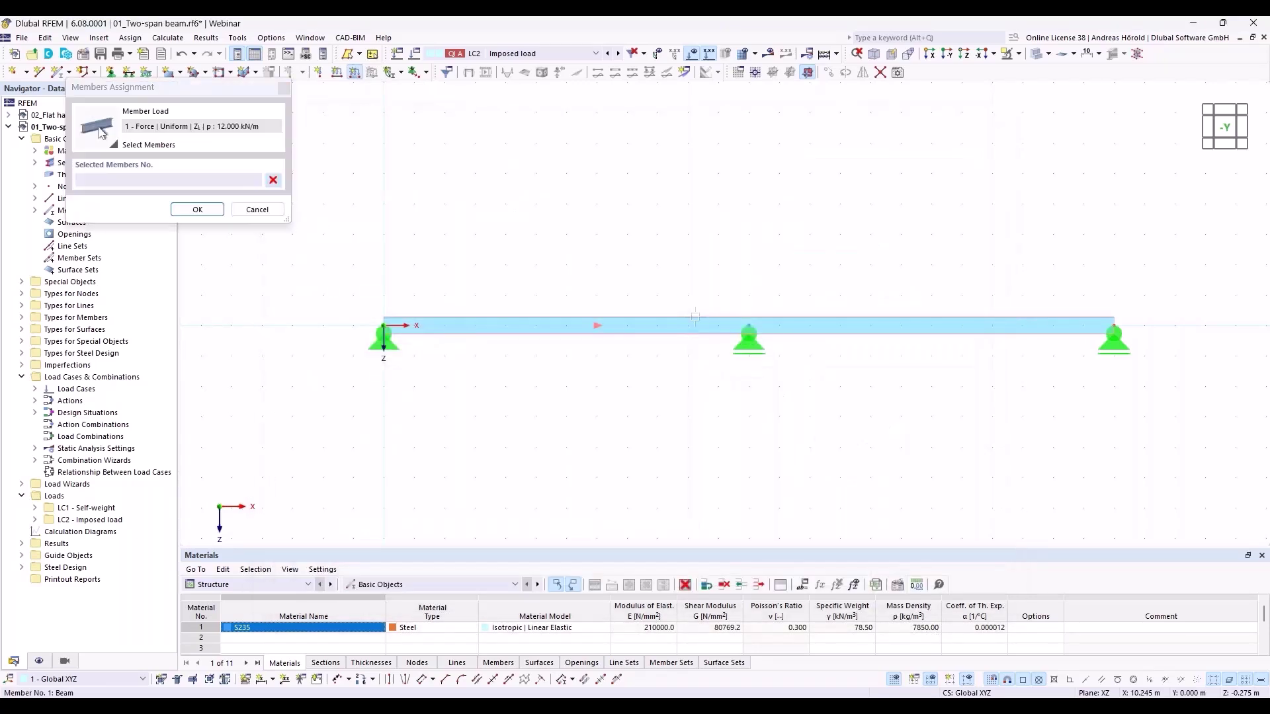
{"action": "left_click", "coordinate": [198, 210]}
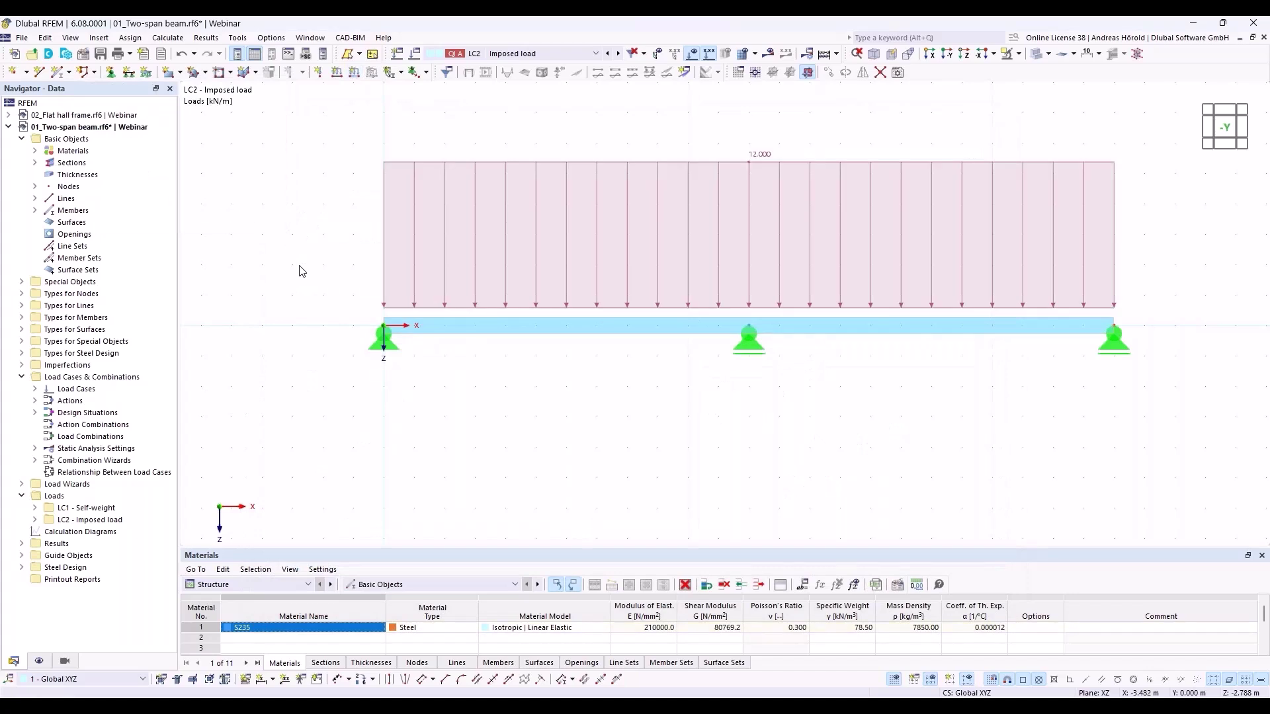
- Review the load cases and combinations setup, including the combination standard and wizard option, the load cases and the actions
{"action": "middle_click_drag", "start_coordinate": [521, 468], "coordinate": [461, 471]}
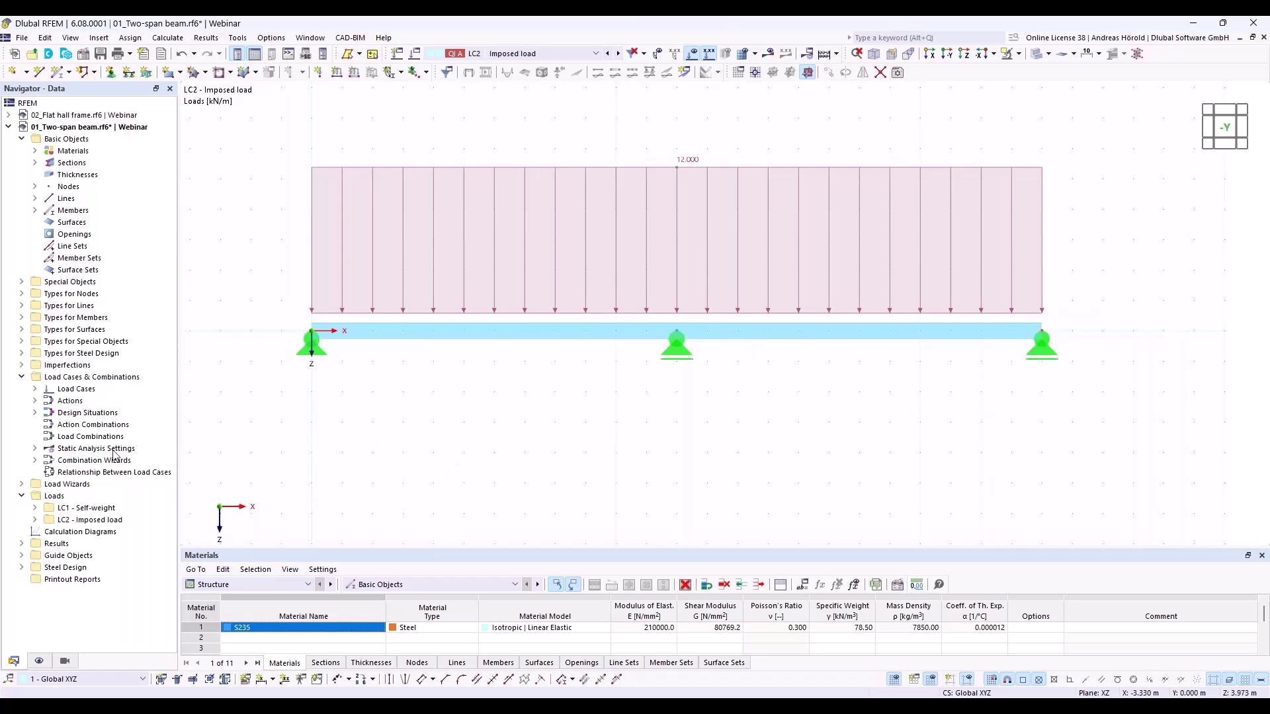
{"action": "right_click", "coordinate": [101, 378]}
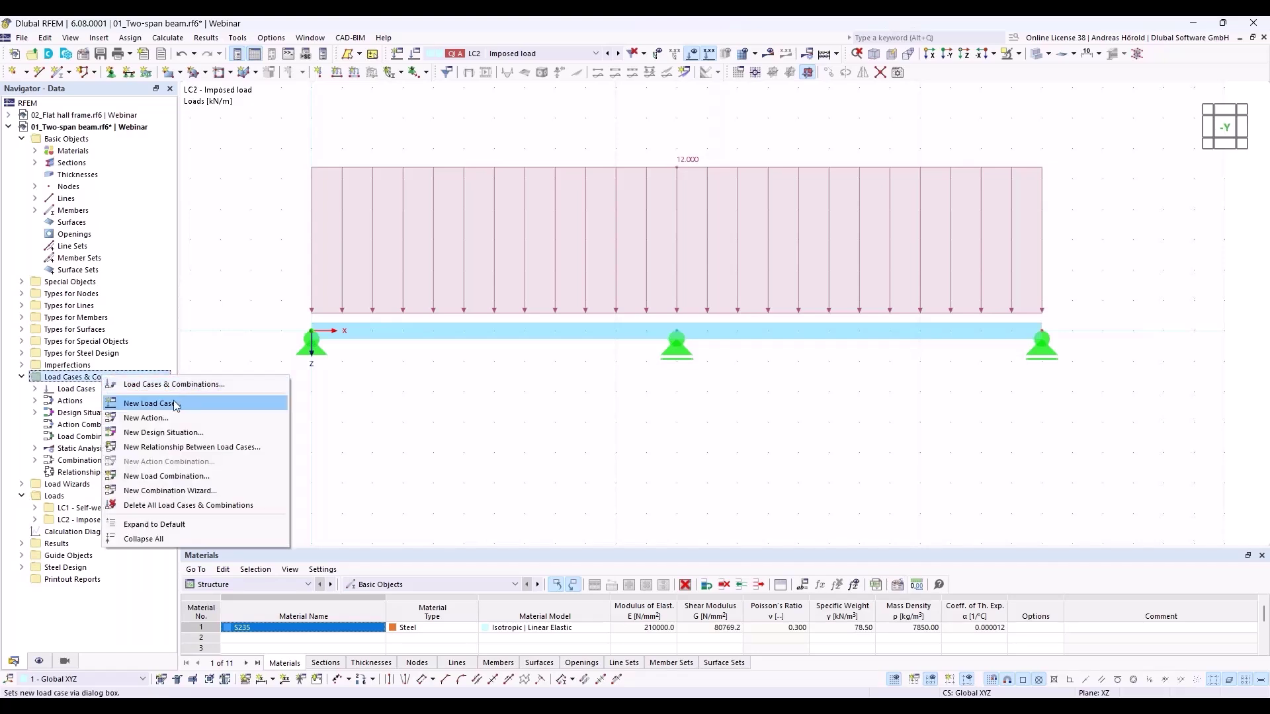
{"action": "left_click", "coordinate": [198, 384]}
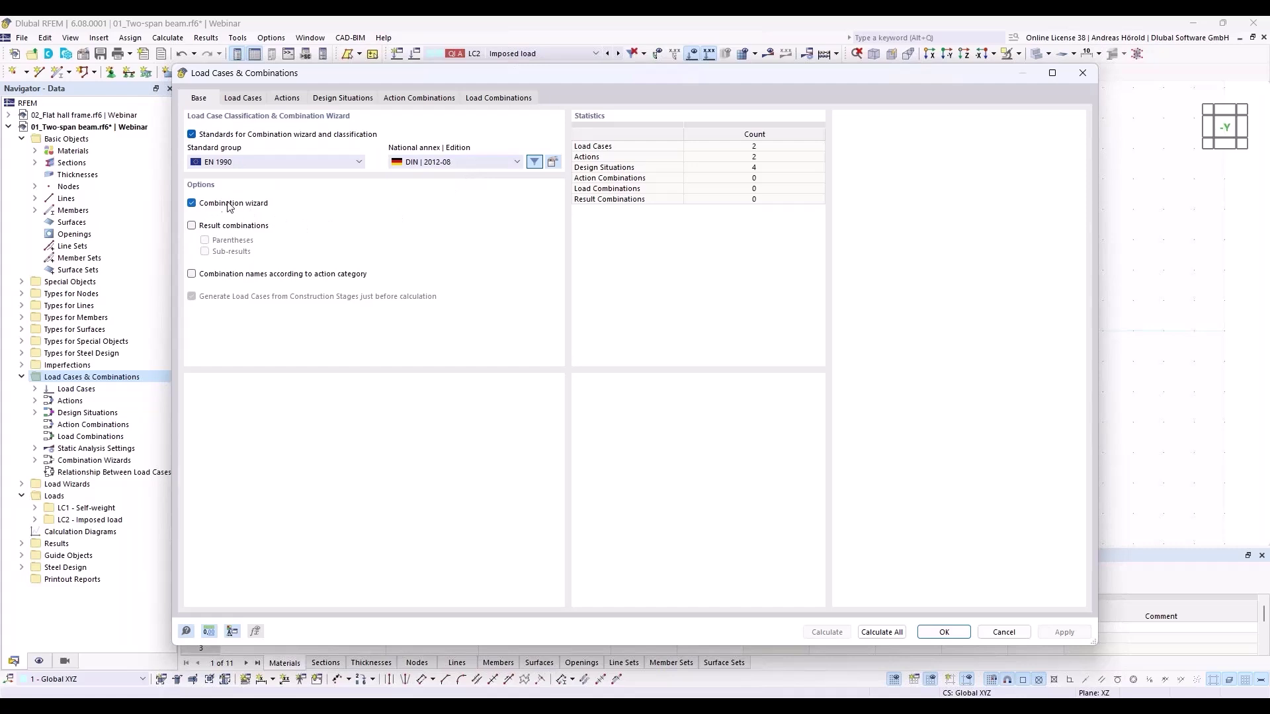
{"action": "left_click", "coordinate": [243, 98]}
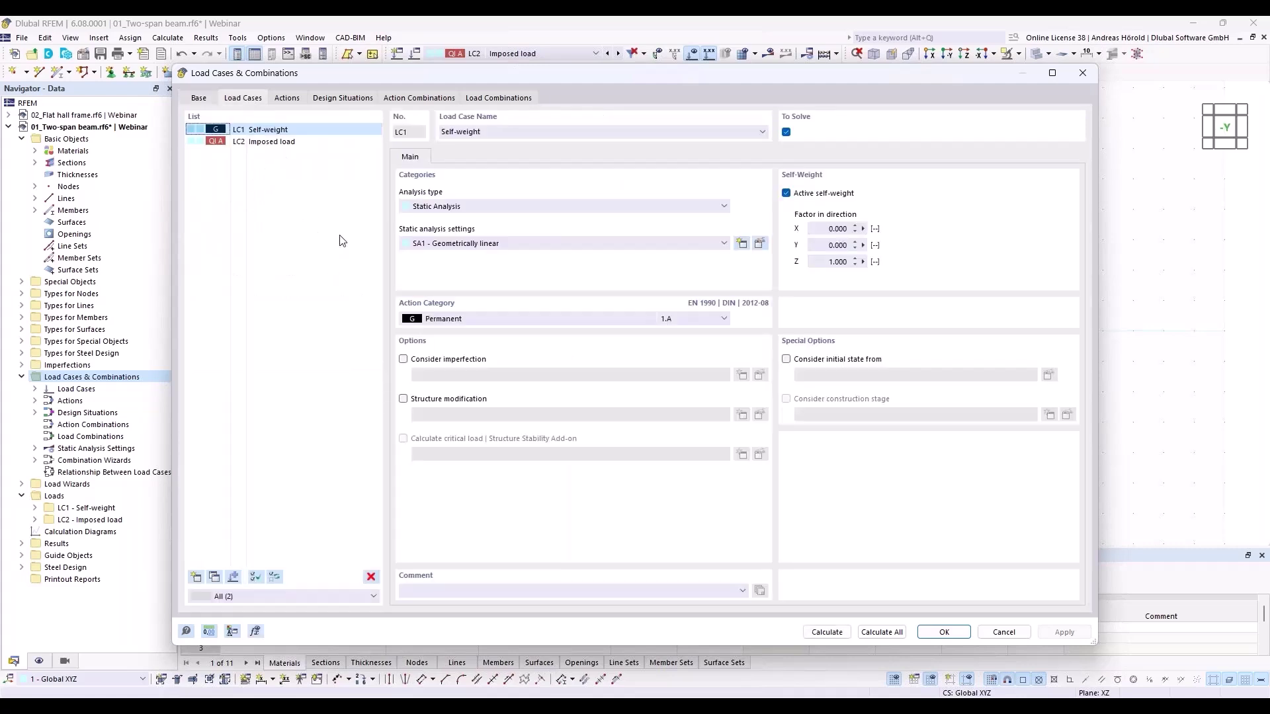
{"action": "left_click", "coordinate": [287, 98]}
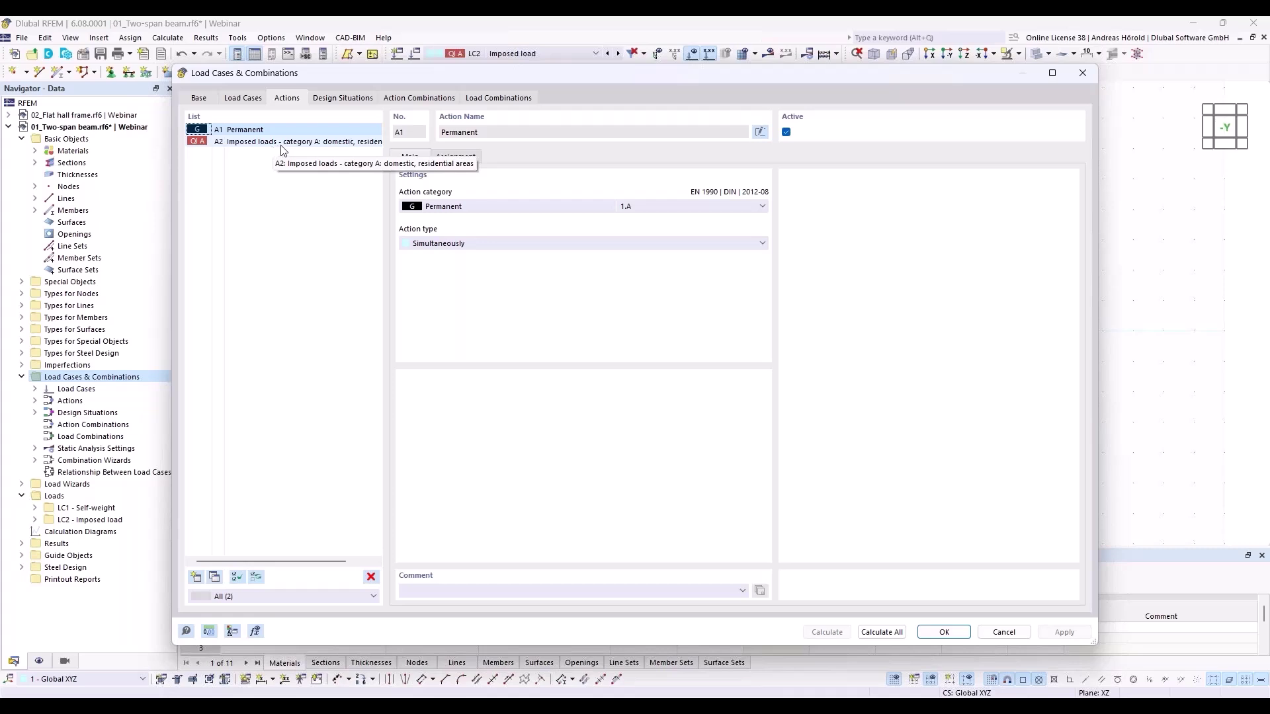
- Delete the SLS design situations DS2 to DS4, keeping only DS1 ULS (STR/GEO) - Permanent and transient
{"action": "left_click", "coordinate": [343, 100]}
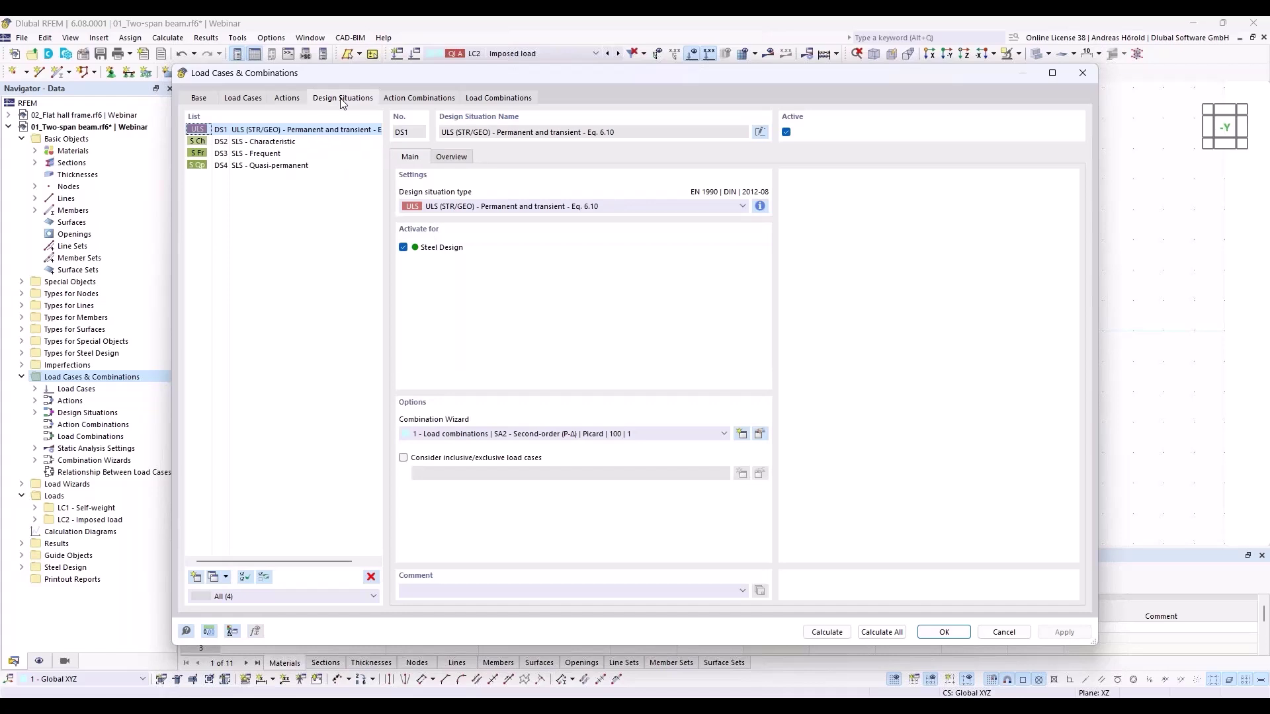
{"action": "left_click", "coordinate": [257, 142]}
{"action": "left_click", "coordinate": [274, 166], "text": "shift"}
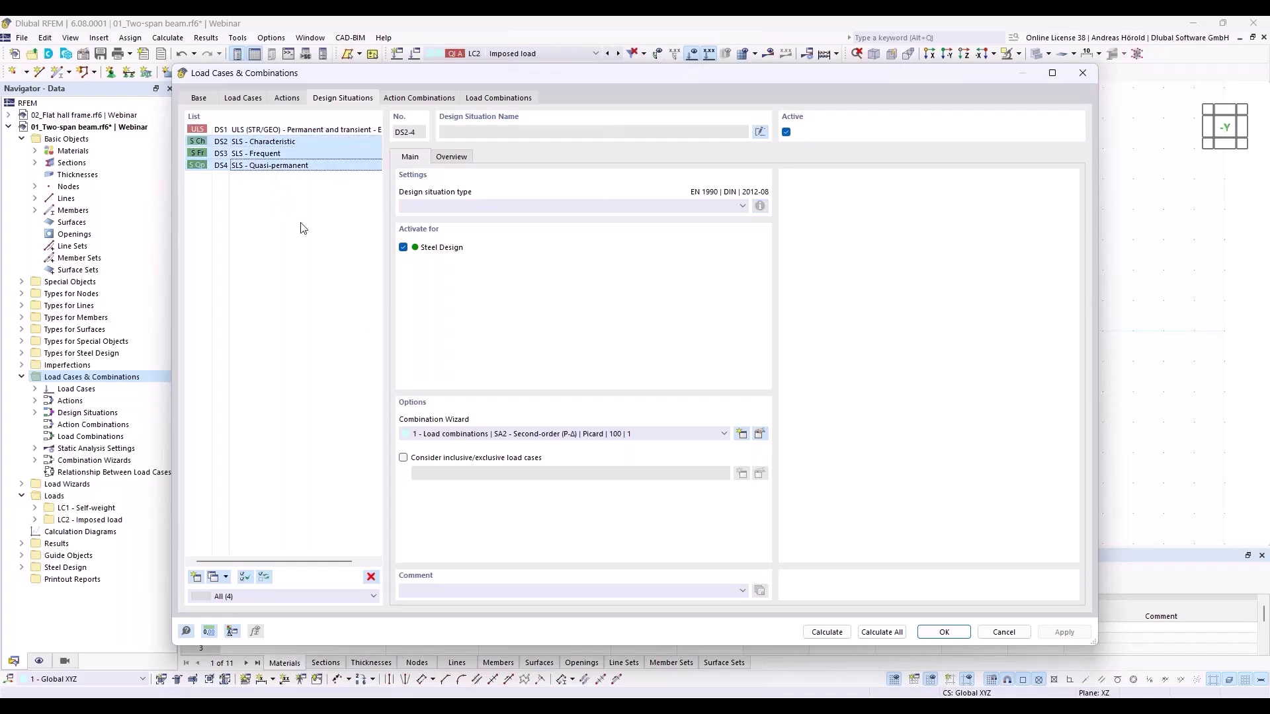
{"action": "left_click", "coordinate": [371, 577]}
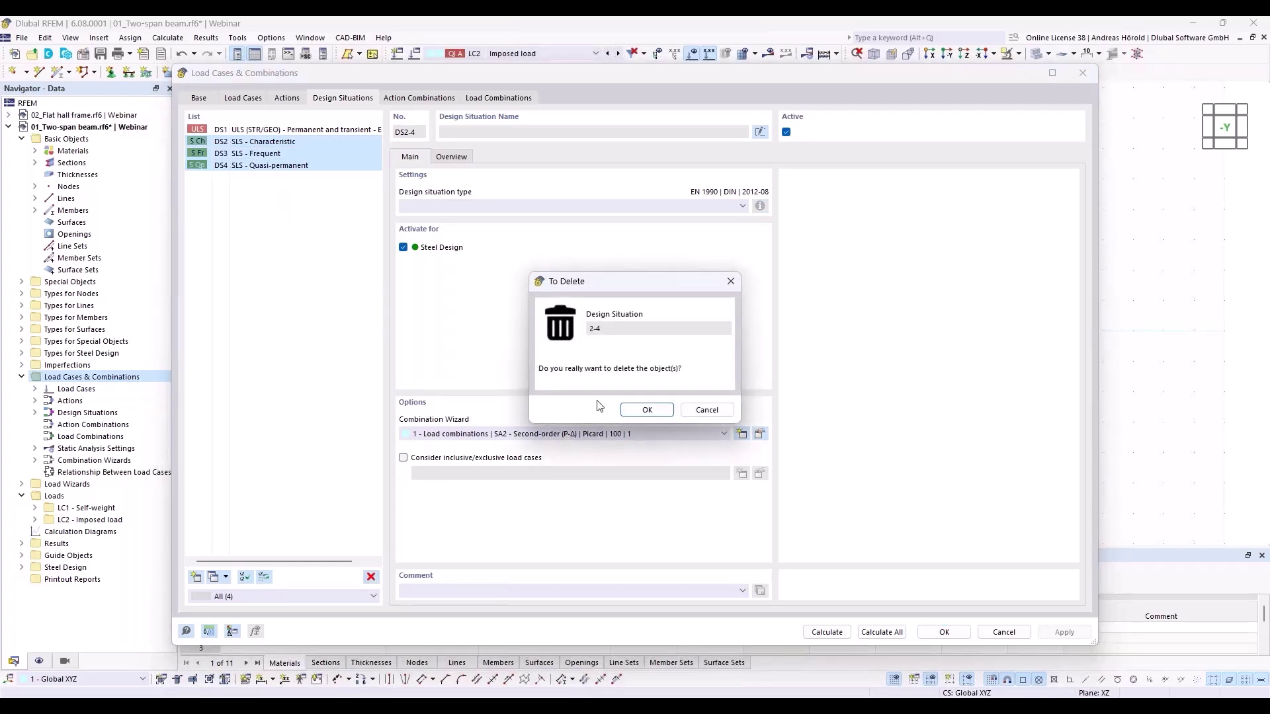
{"action": "left_click", "coordinate": [647, 410]}
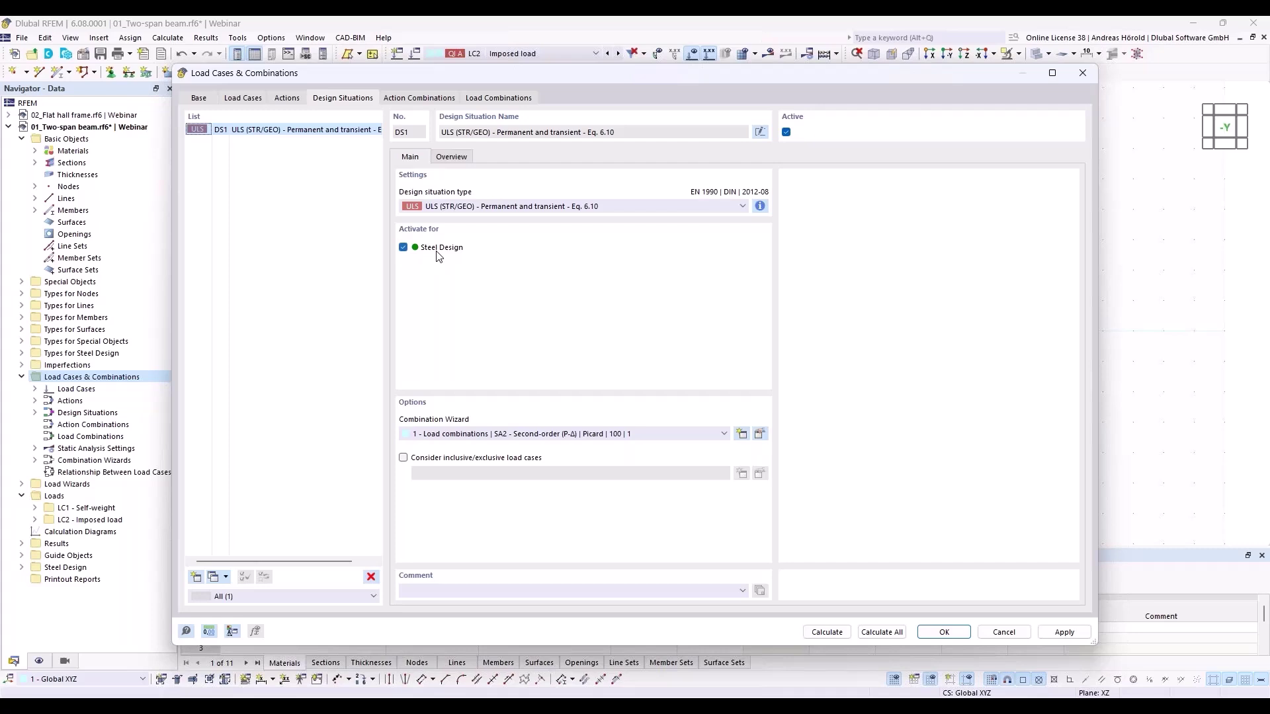
- Check the generated load combinations and their assignment to design situation DS1
{"action": "left_click", "coordinate": [490, 99]}
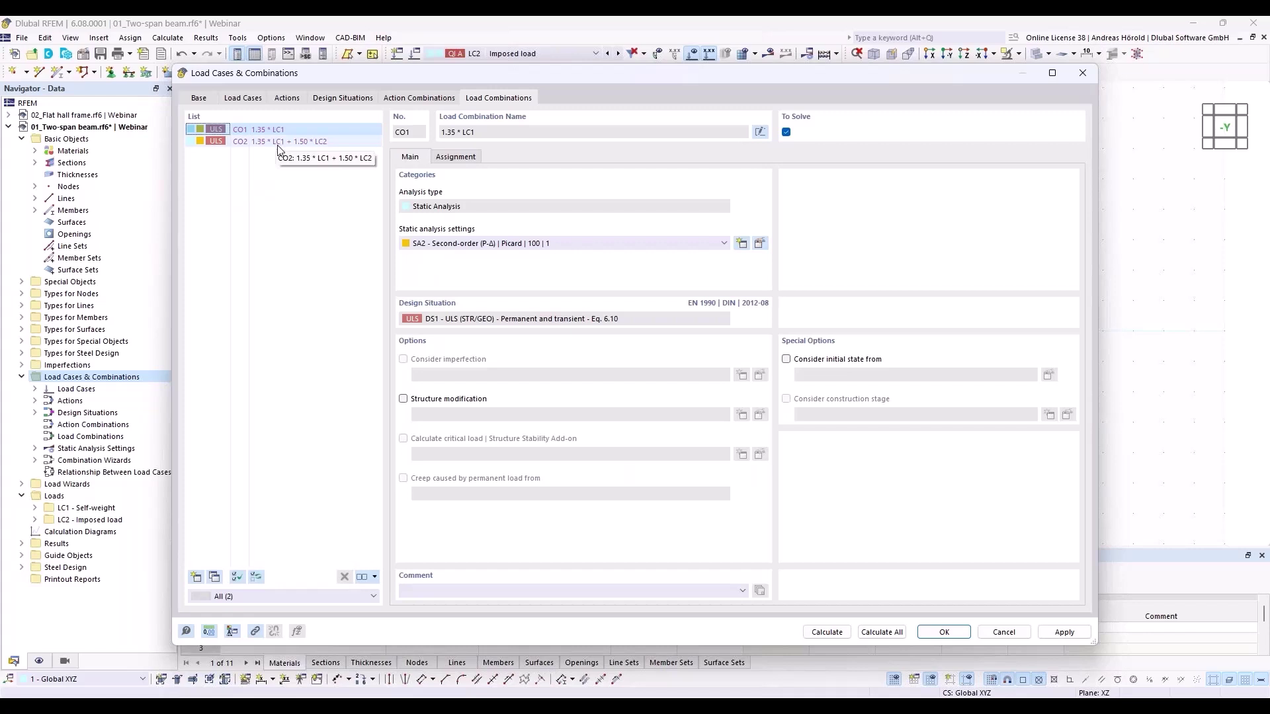
{"action": "left_click", "coordinate": [329, 102]}
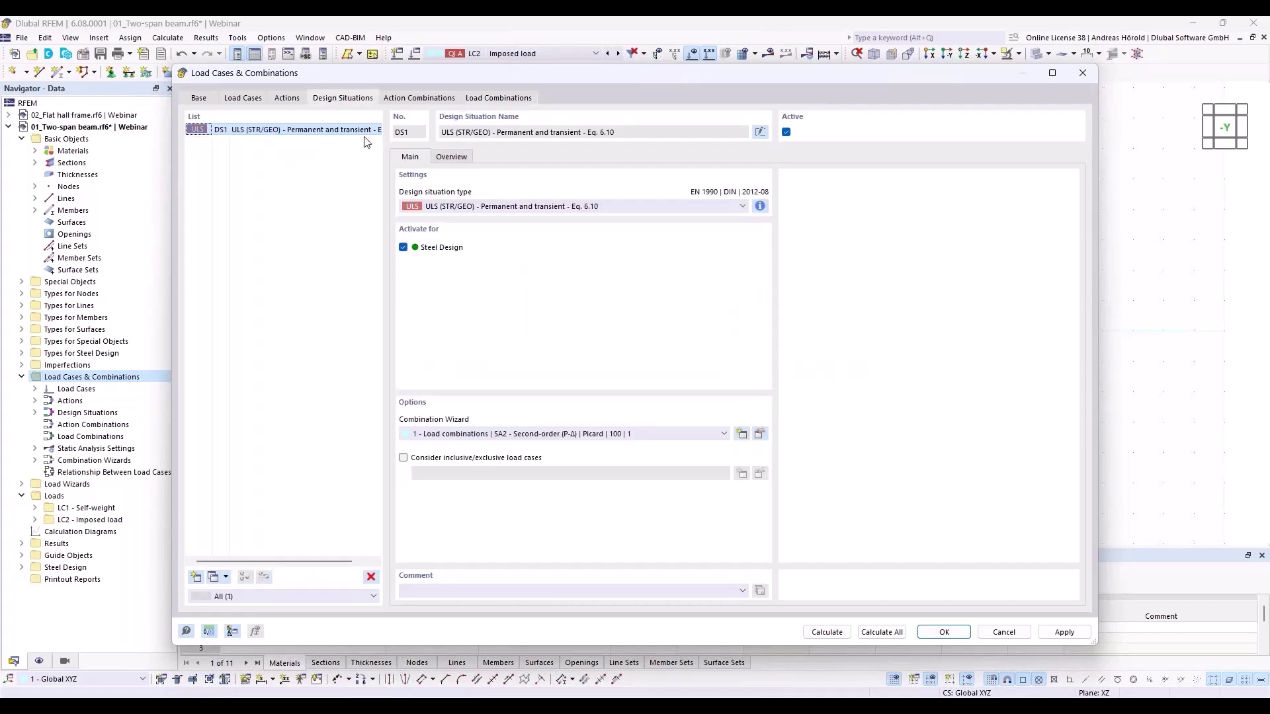
{"action": "left_click", "coordinate": [450, 158]}
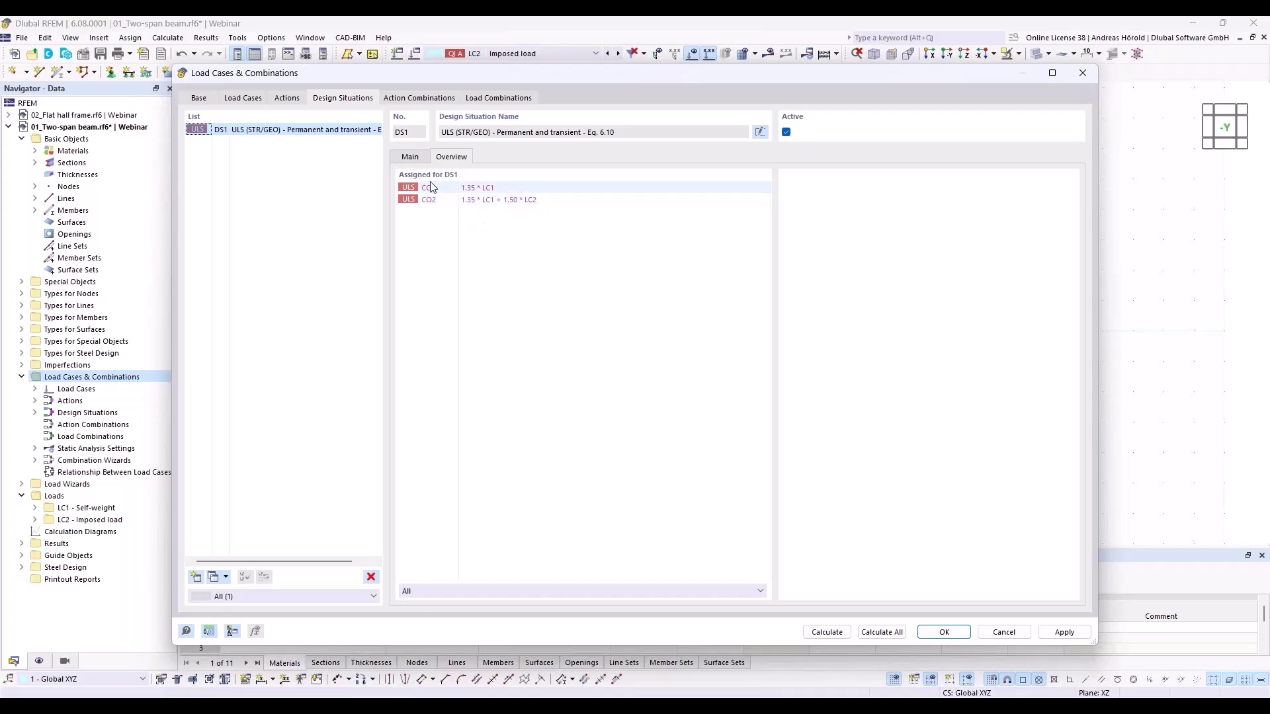
{"action": "left_click", "coordinate": [409, 157]}
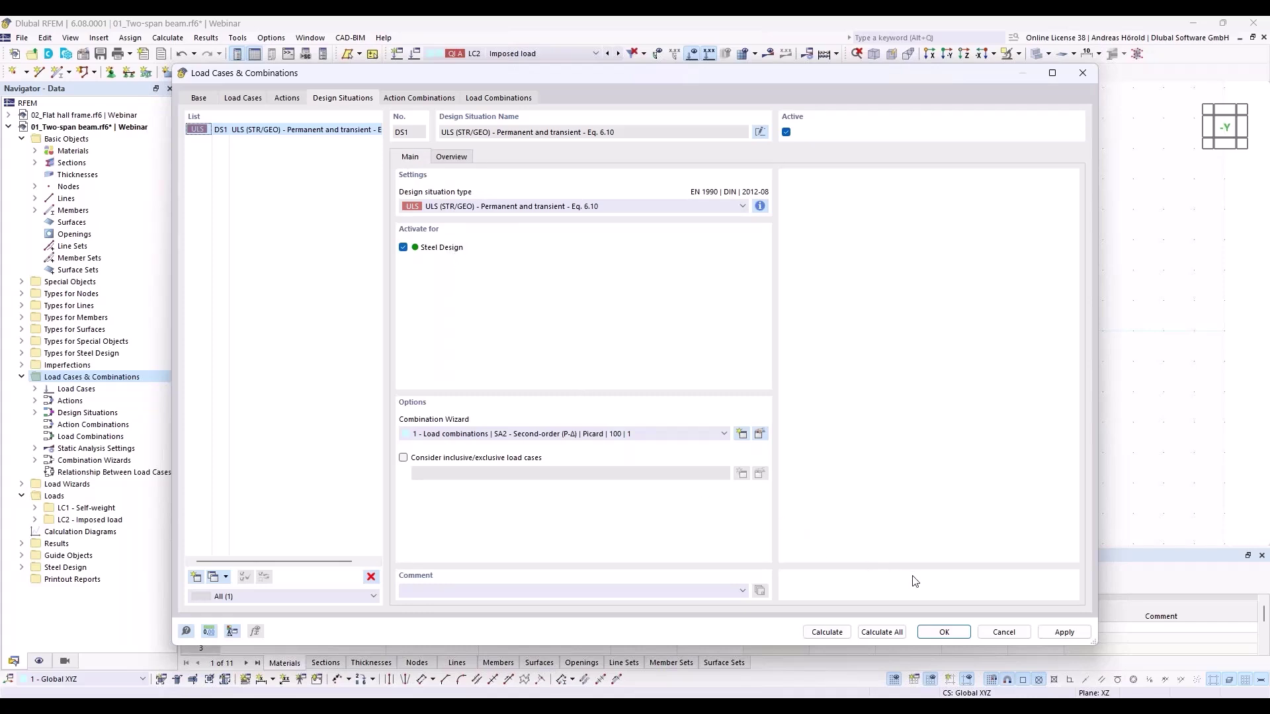
- Calculate everything and display the member shear forces Vz for design situation DS1
{"action": "left_click", "coordinate": [877, 634]}
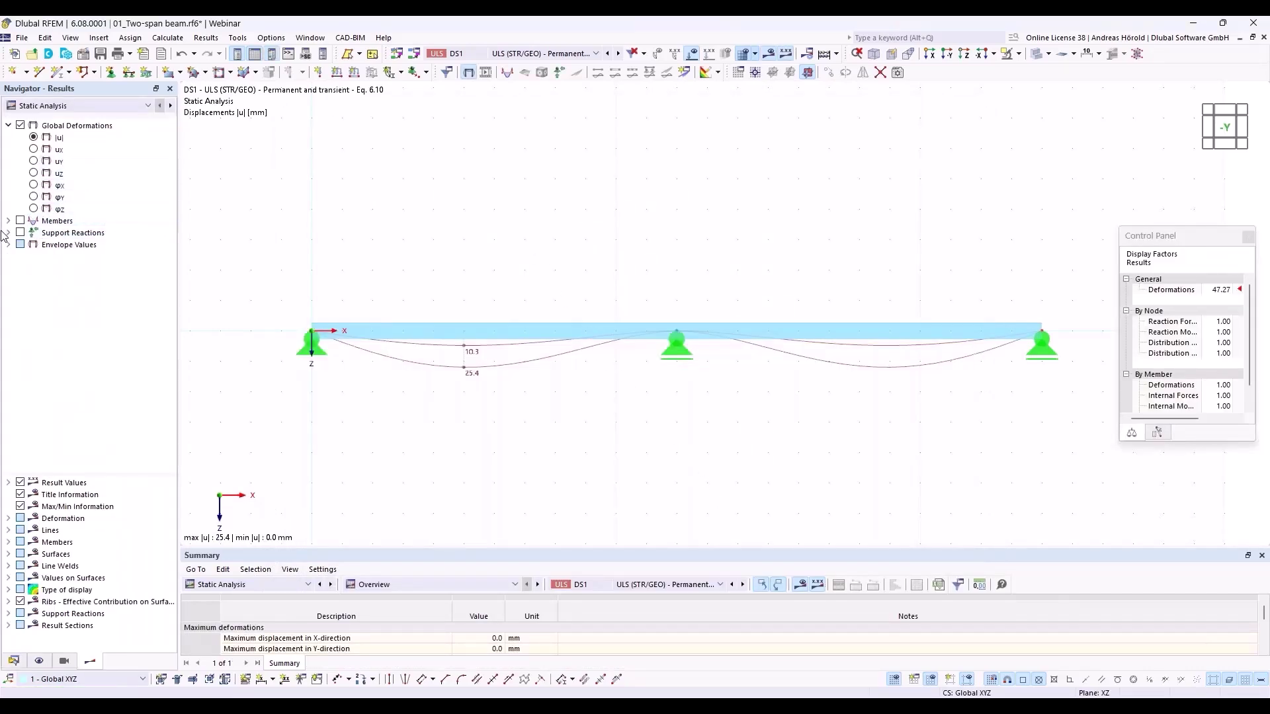
{"action": "left_click", "coordinate": [7, 221]}
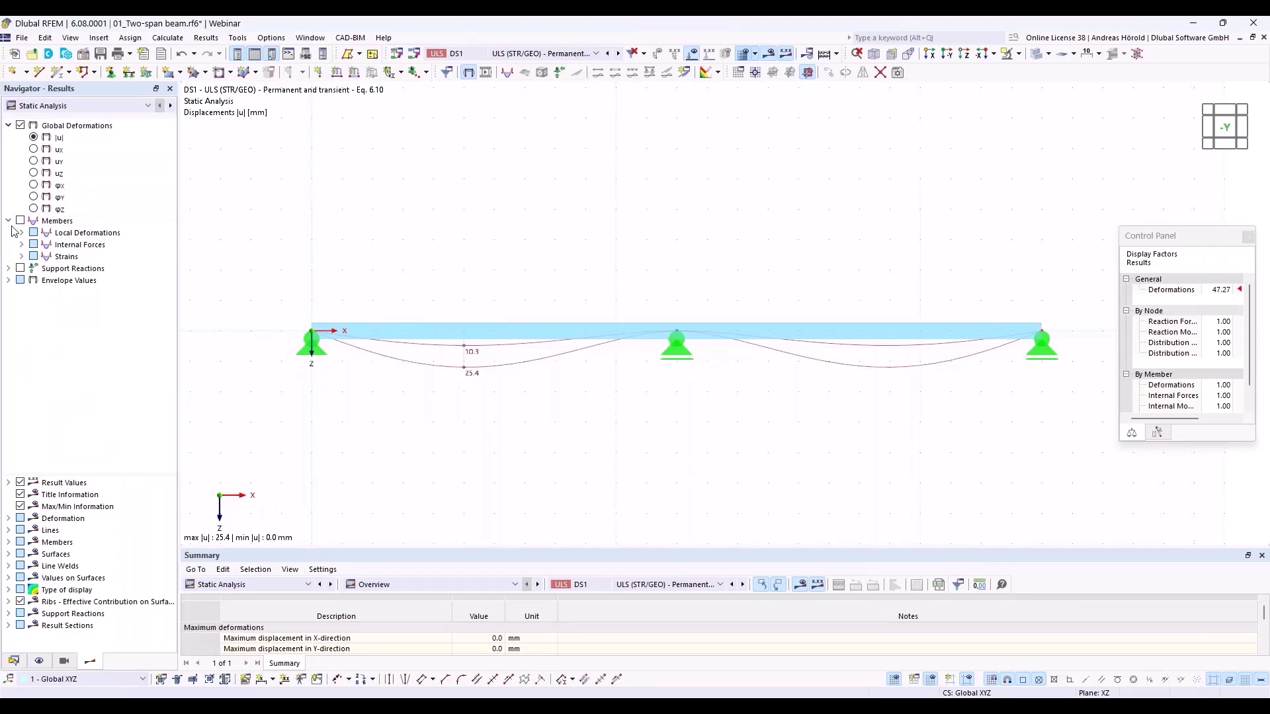
{"action": "left_click", "coordinate": [21, 244]}
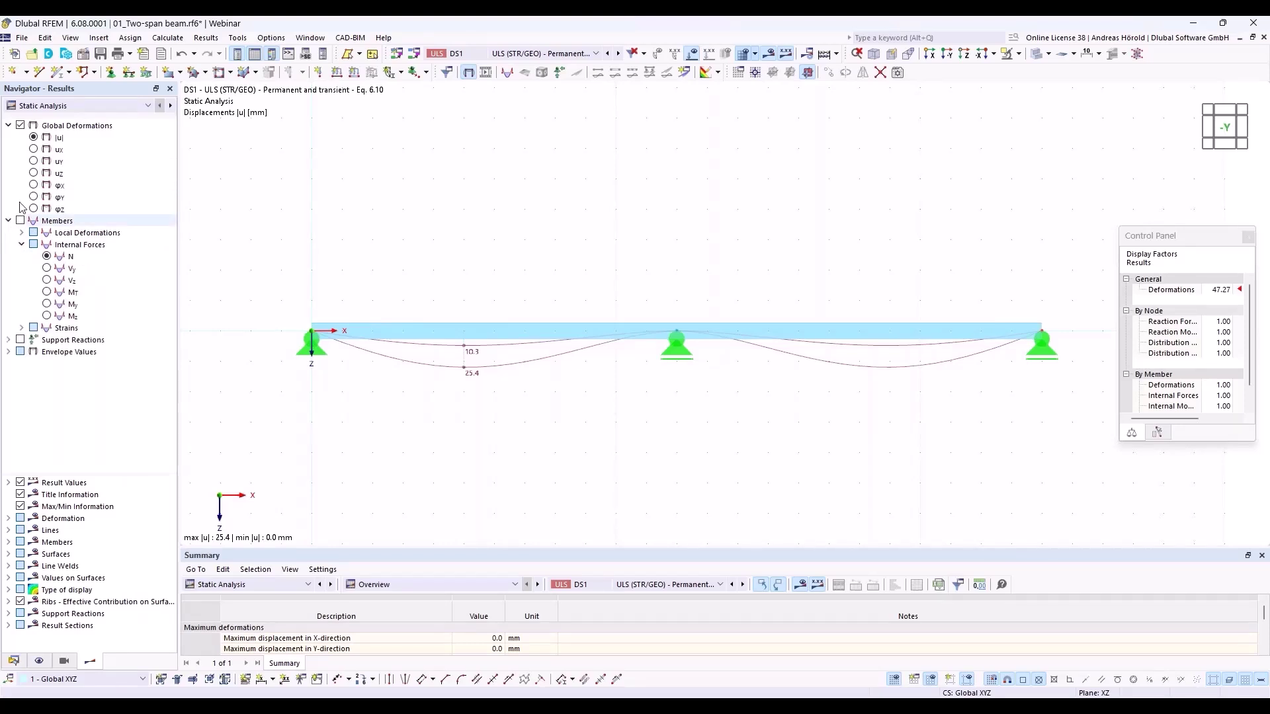
{"action": "left_click", "coordinate": [47, 281]}
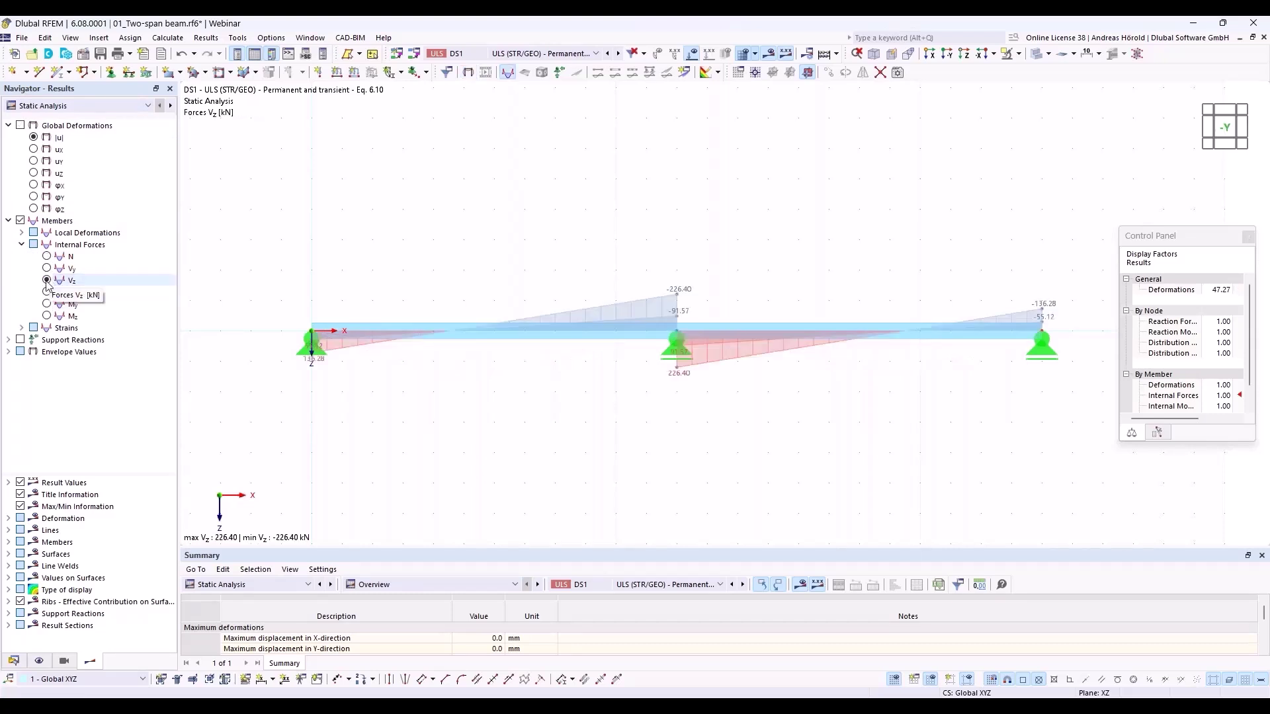
- Restrict the result envelope to maximum values and display the member bending moments My
{"action": "left_click", "coordinate": [9, 352]}
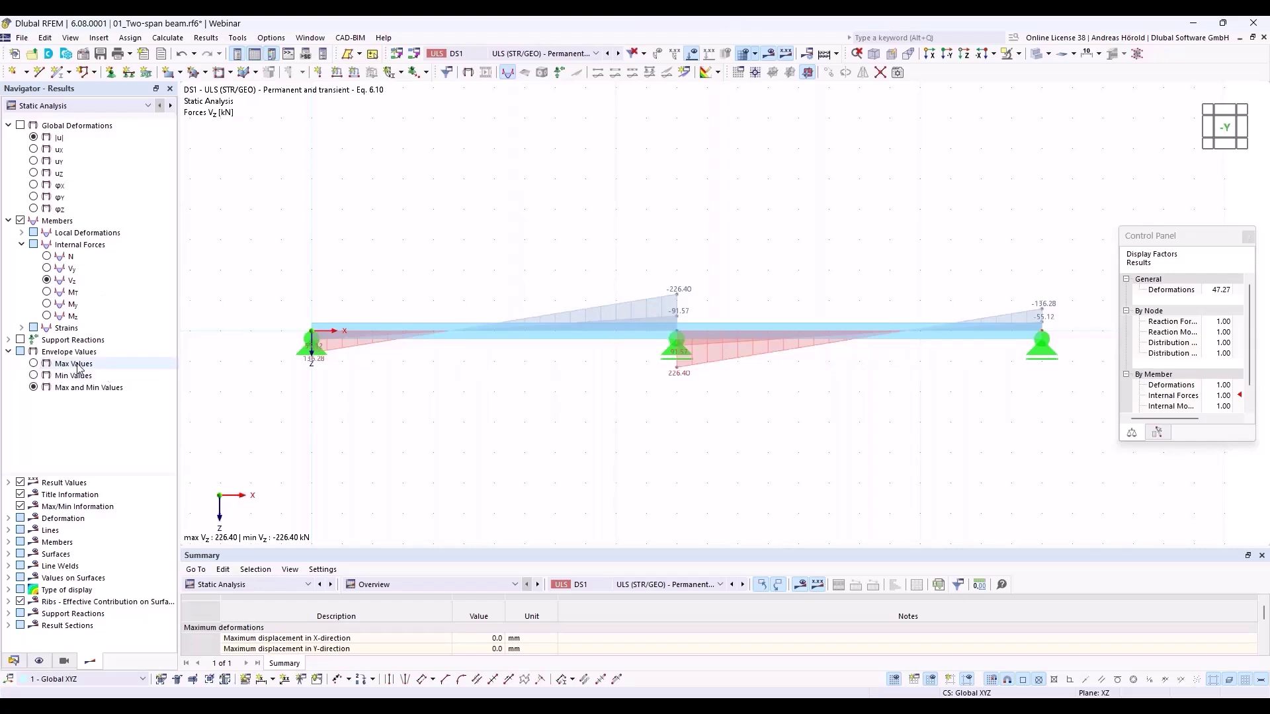
{"action": "left_click", "coordinate": [34, 363]}
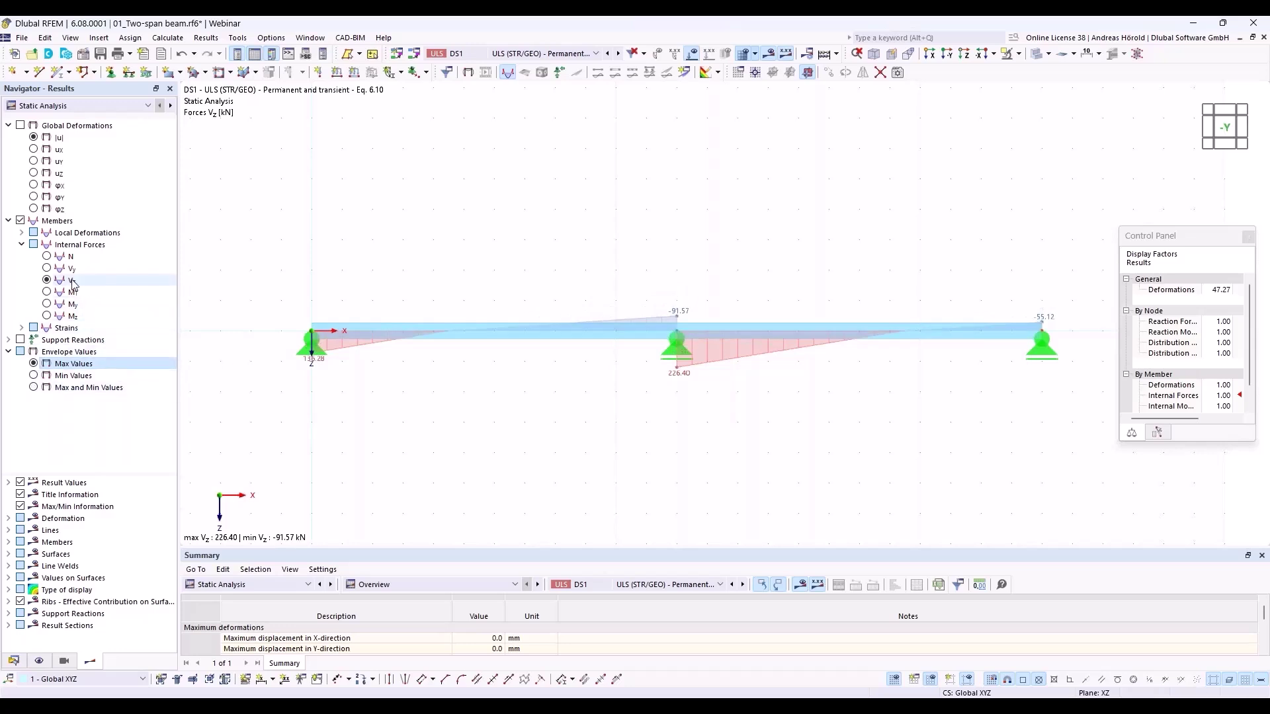
{"action": "left_click", "coordinate": [47, 305]}
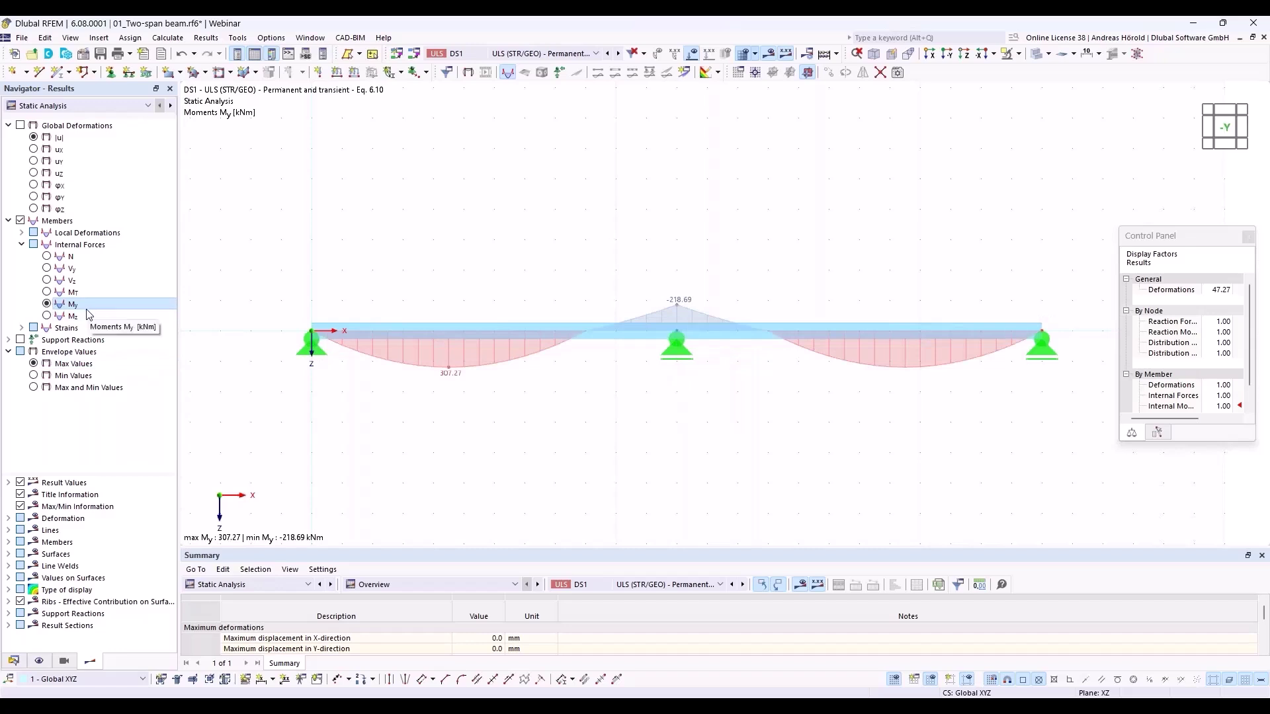
- Show the Steel Design results overview and enlarge the results table to read its entries
{"action": "left_click", "coordinate": [272, 581]}
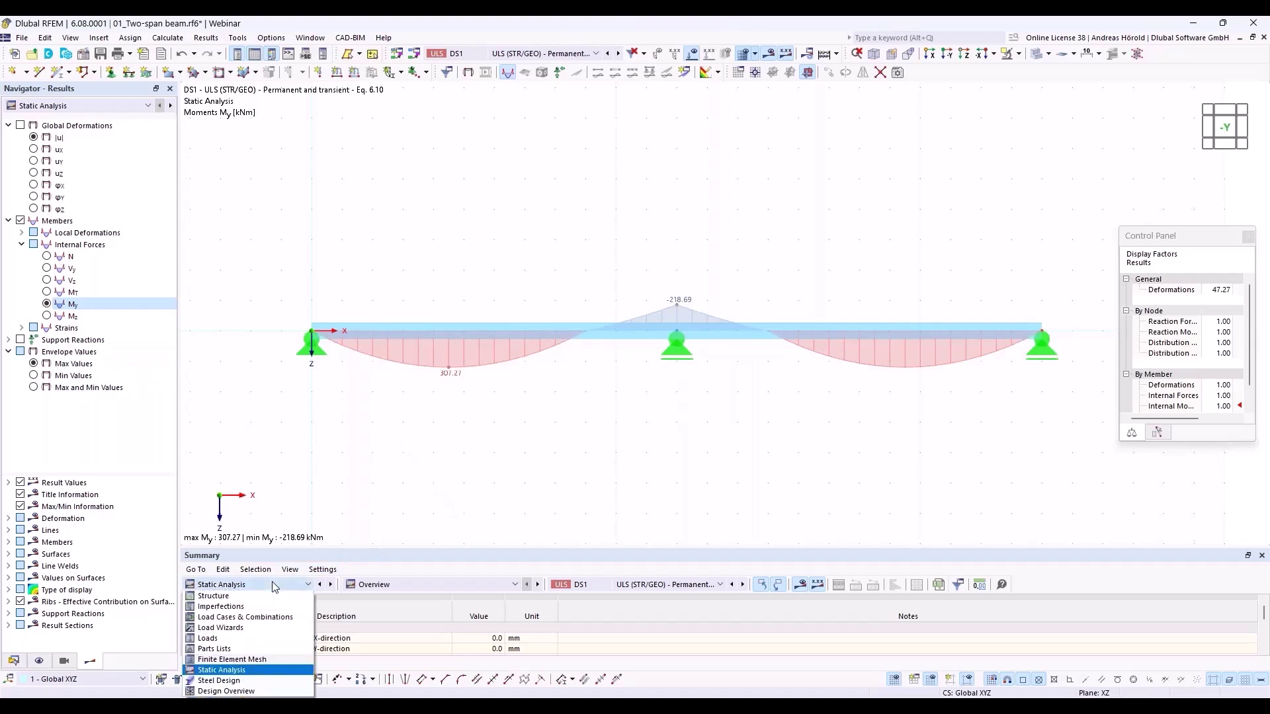
{"action": "left_click", "coordinate": [228, 682]}
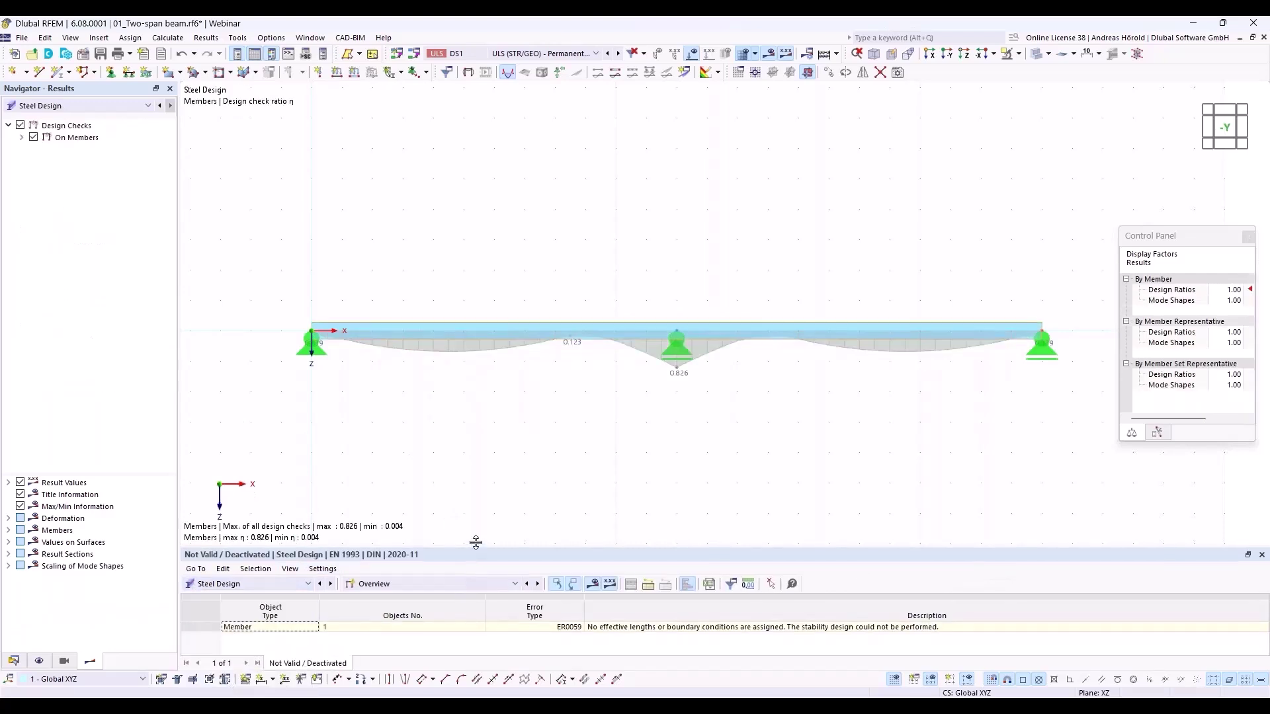
{"action": "left_click_drag", "start_coordinate": [476, 543], "coordinate": [489, 430]}
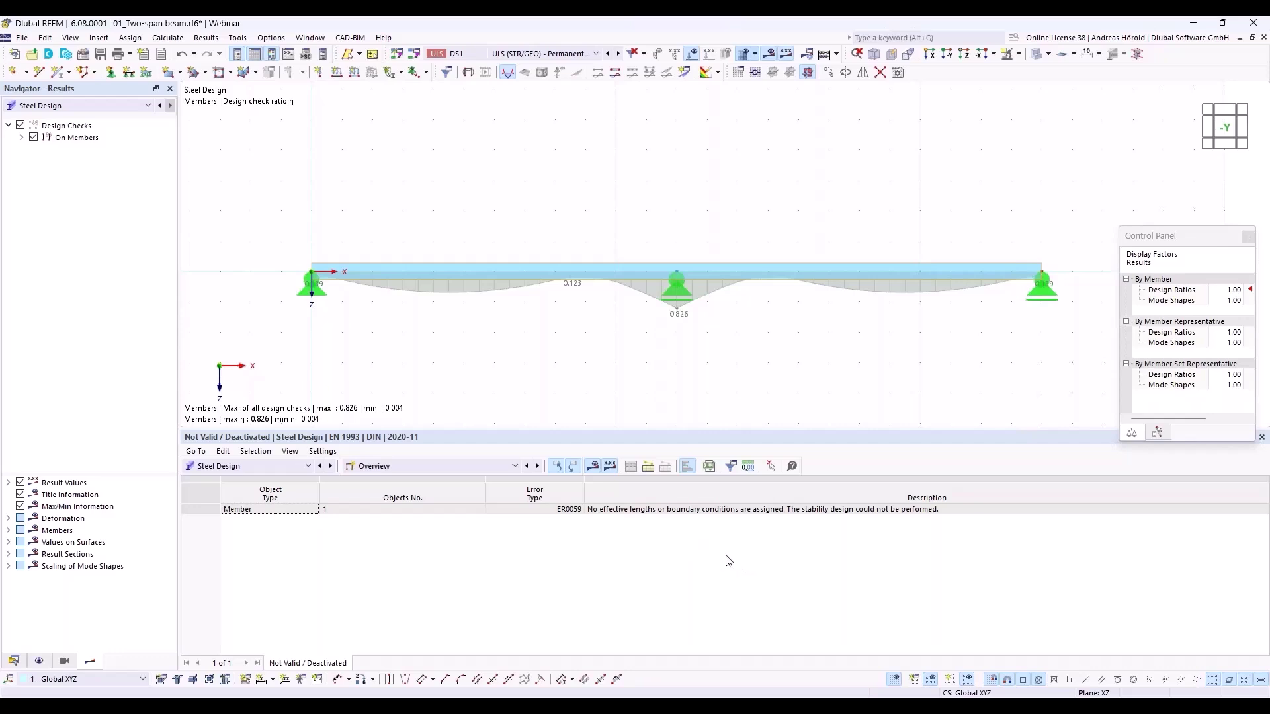
- List the design ratios on members and open the details of design check SP4100.03, bending about the y-axis
{"action": "left_click", "coordinate": [452, 465]}
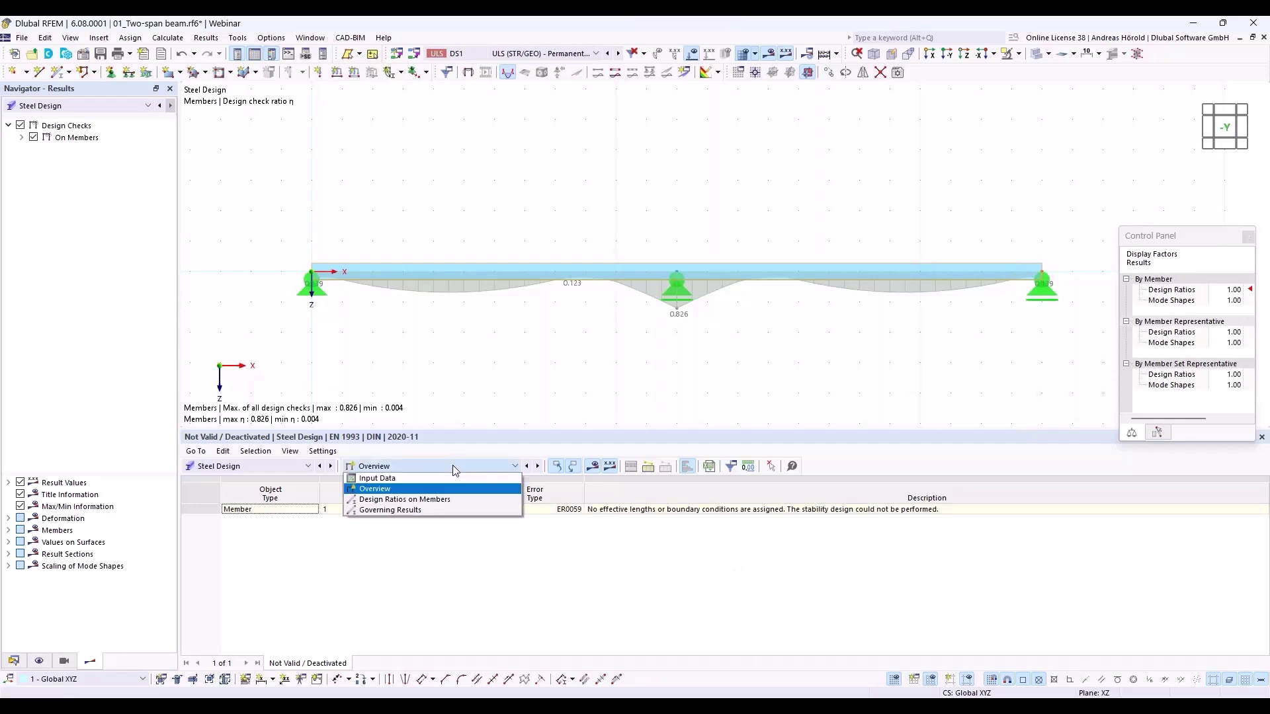
{"action": "left_click", "coordinate": [456, 499]}
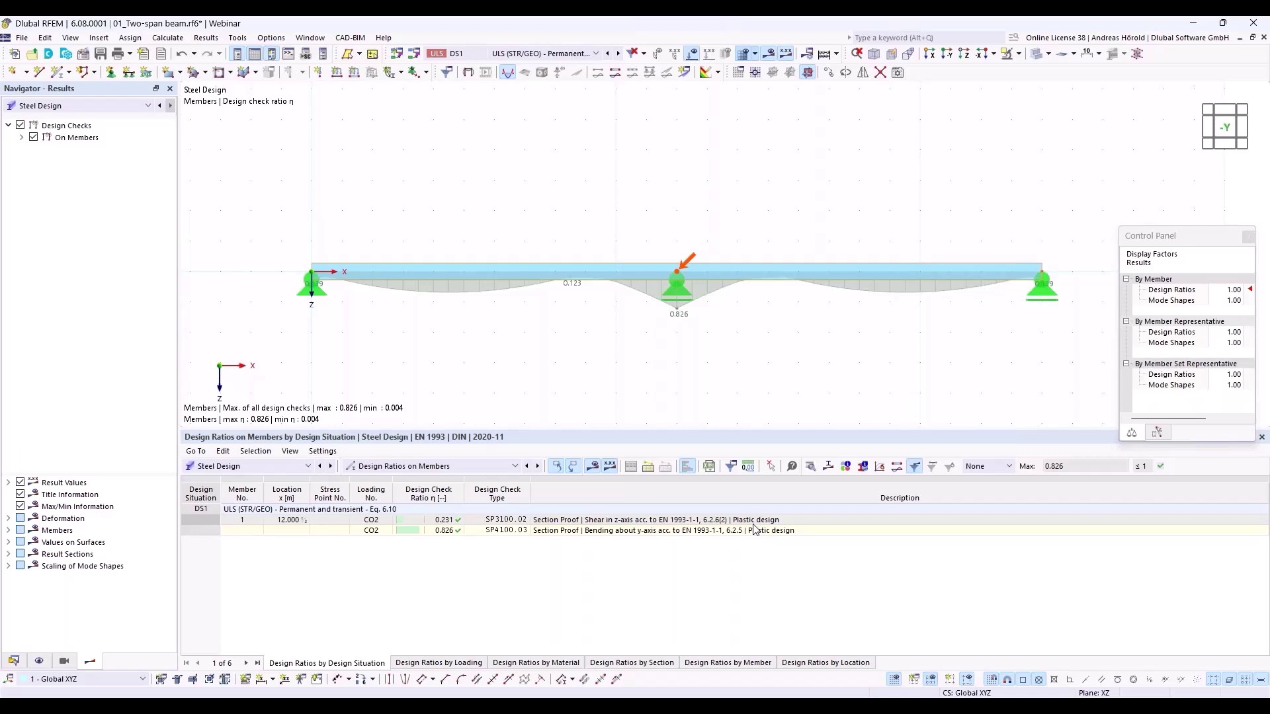
{"action": "left_click", "coordinate": [663, 533]}
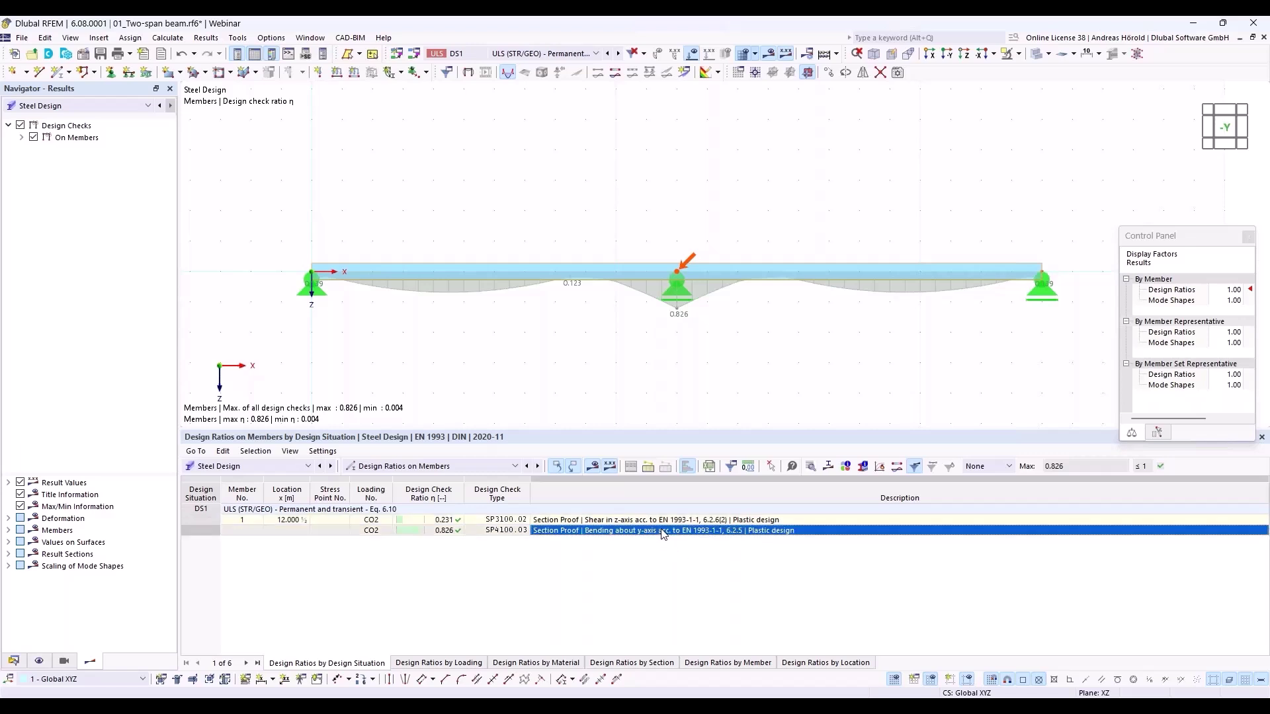
{"action": "left_click", "coordinate": [812, 470]}
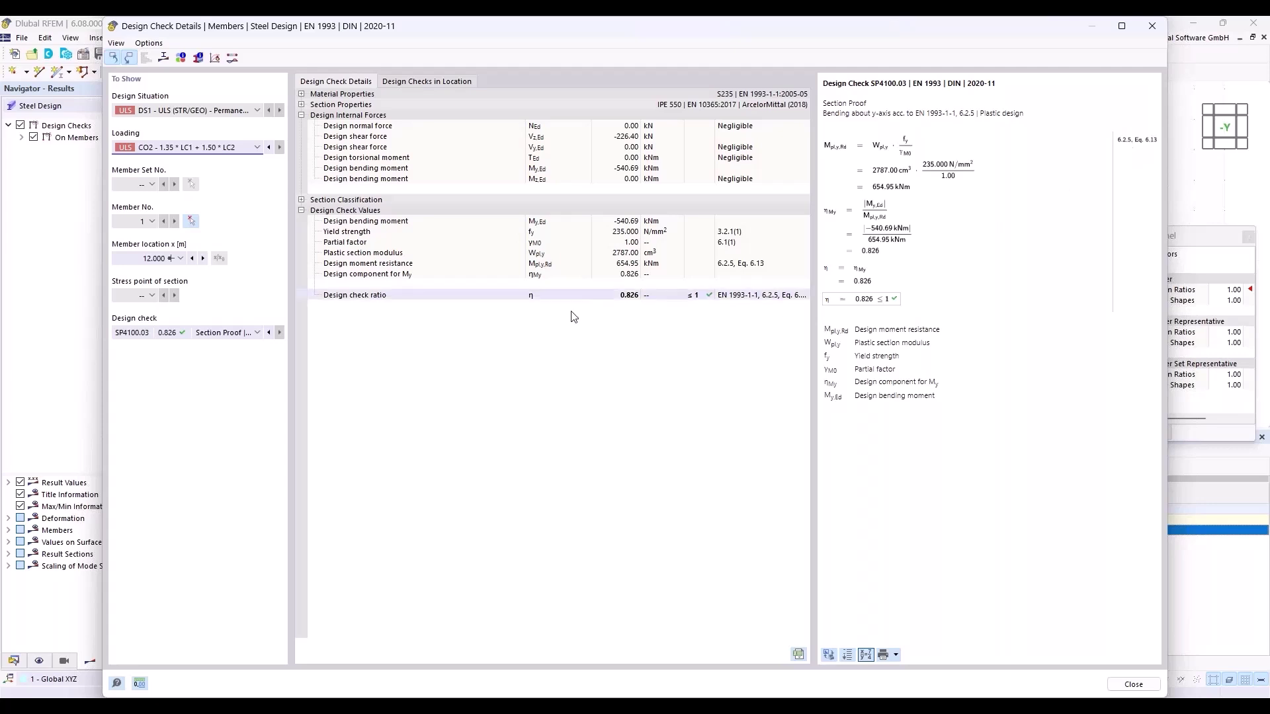
- Expand the section classification of the bending check and view the stresses in the section's result diagram
{"action": "left_click", "coordinate": [301, 199]}
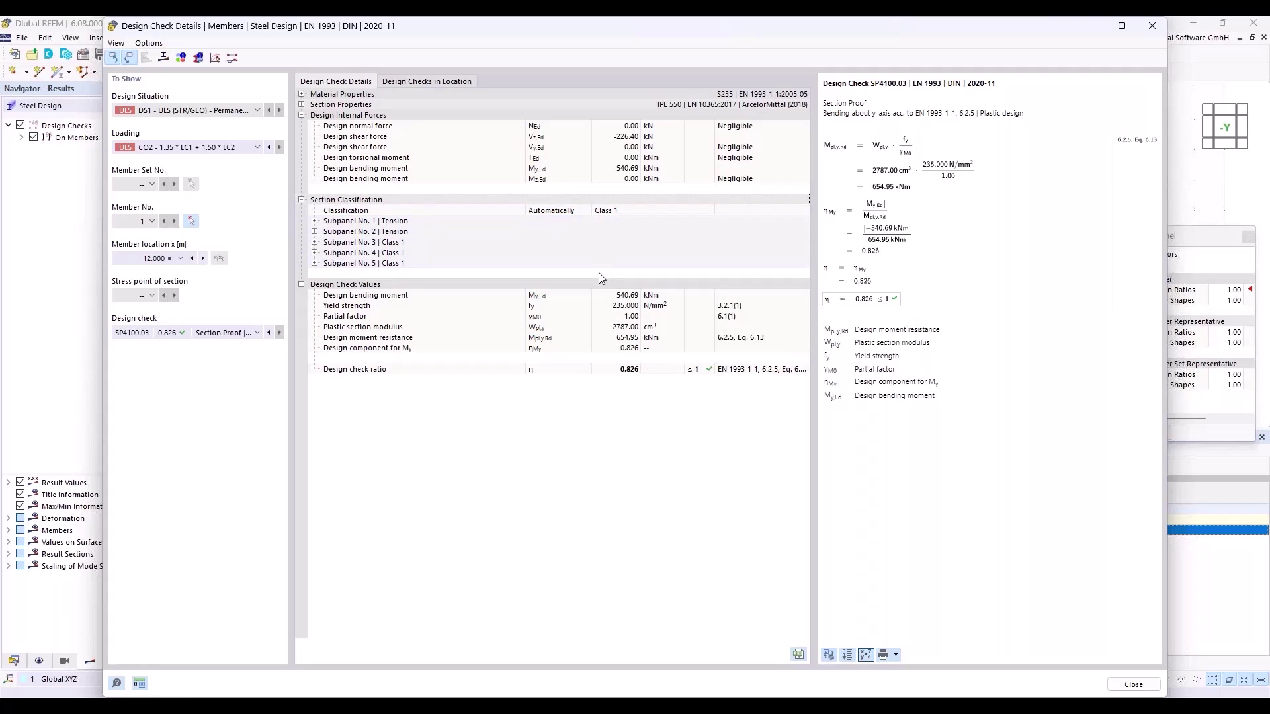
{"action": "left_click", "coordinate": [163, 59]}
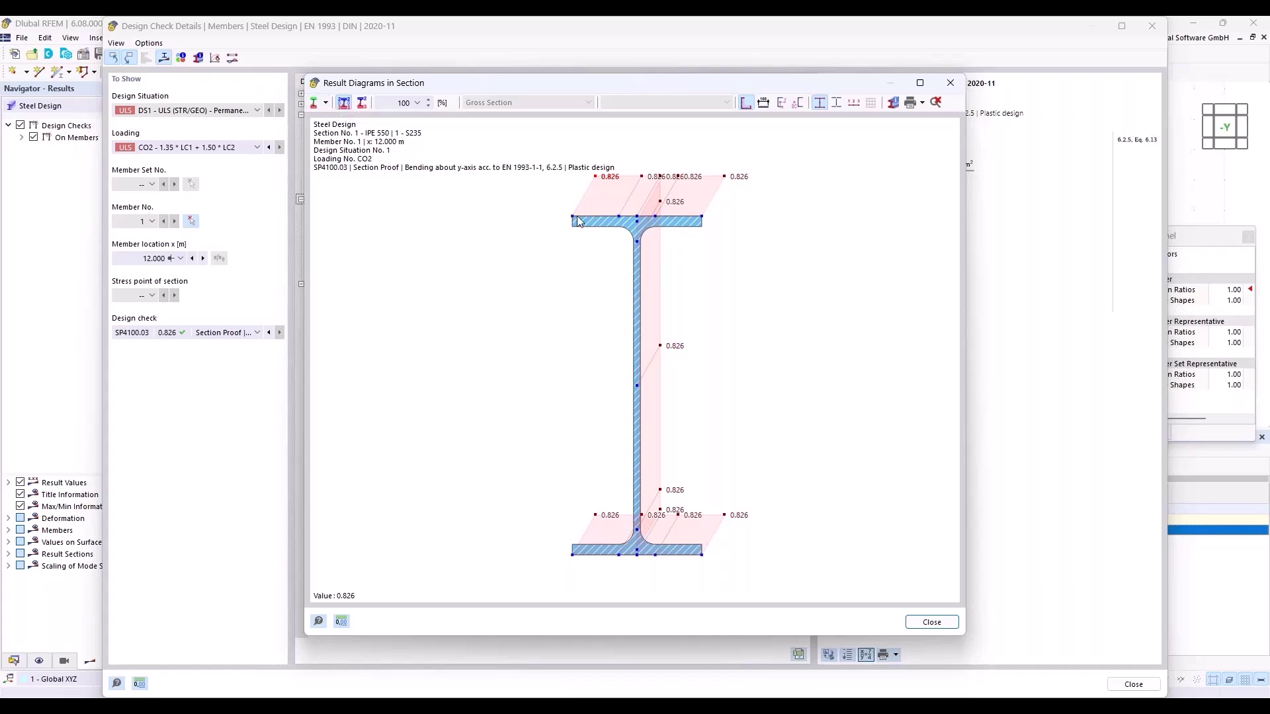
{"action": "left_click", "coordinate": [326, 104]}
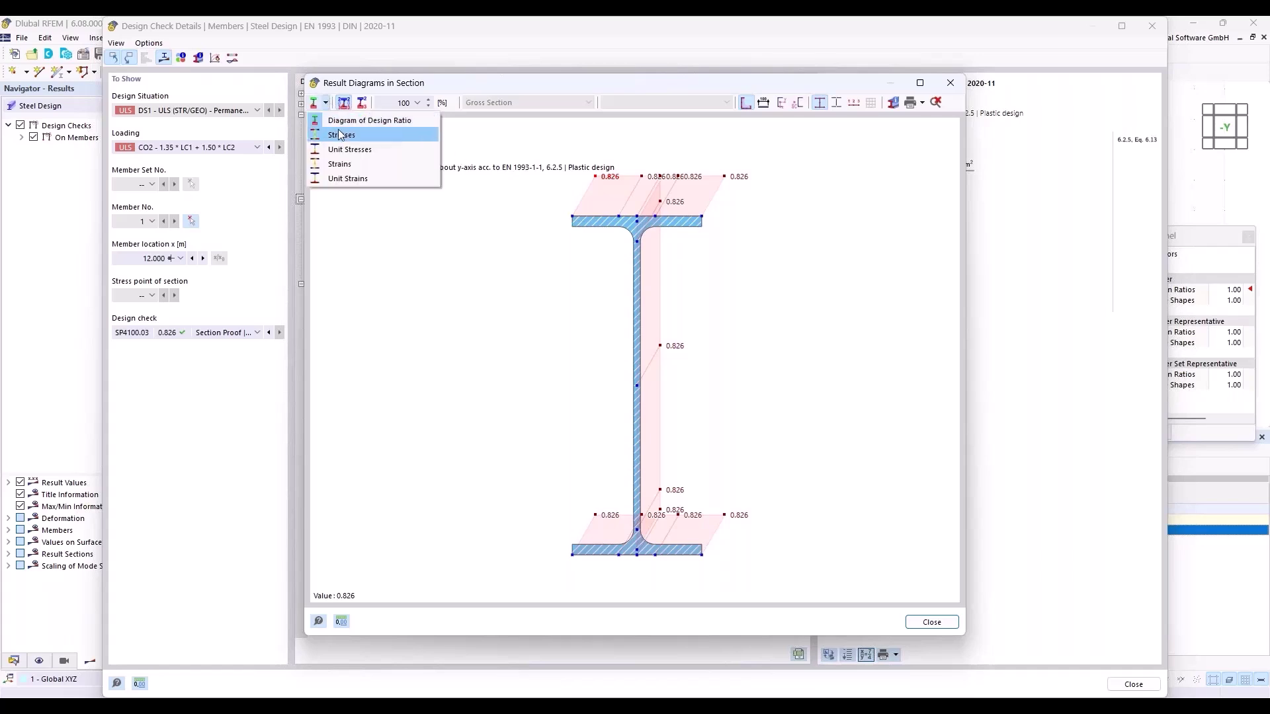
{"action": "left_click", "coordinate": [342, 135]}
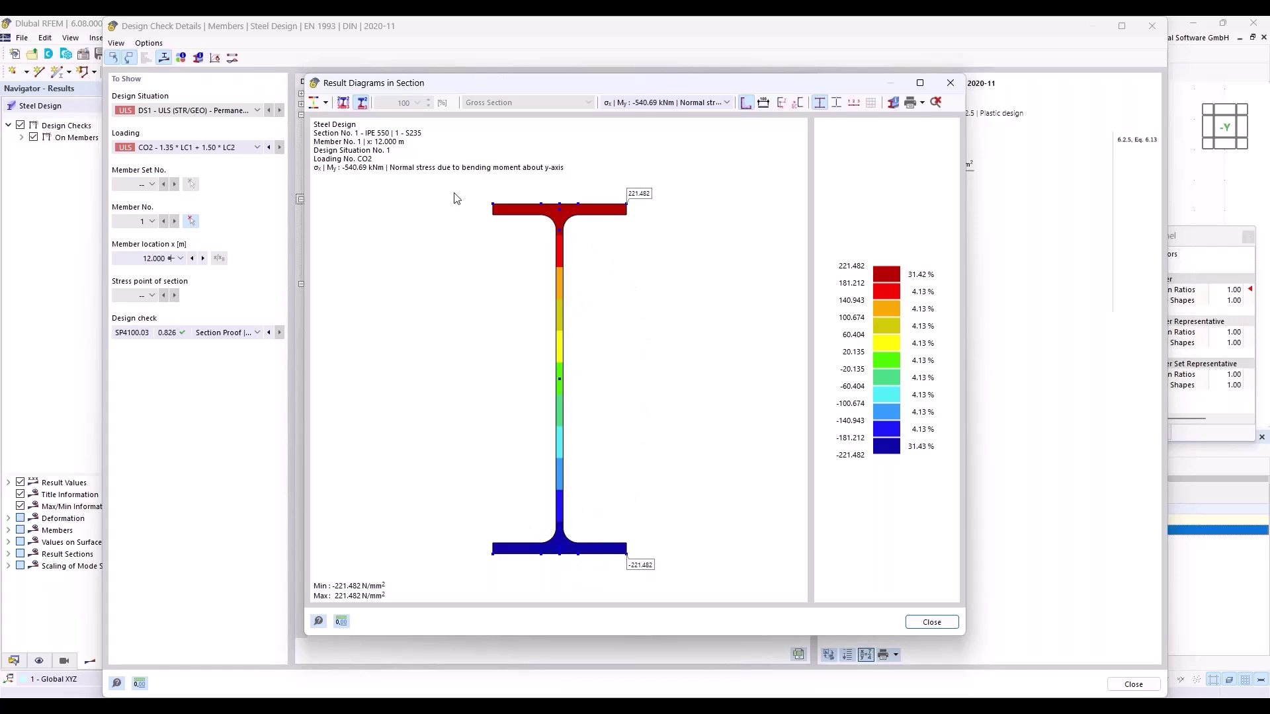
{"action": "left_click", "coordinate": [327, 103]}
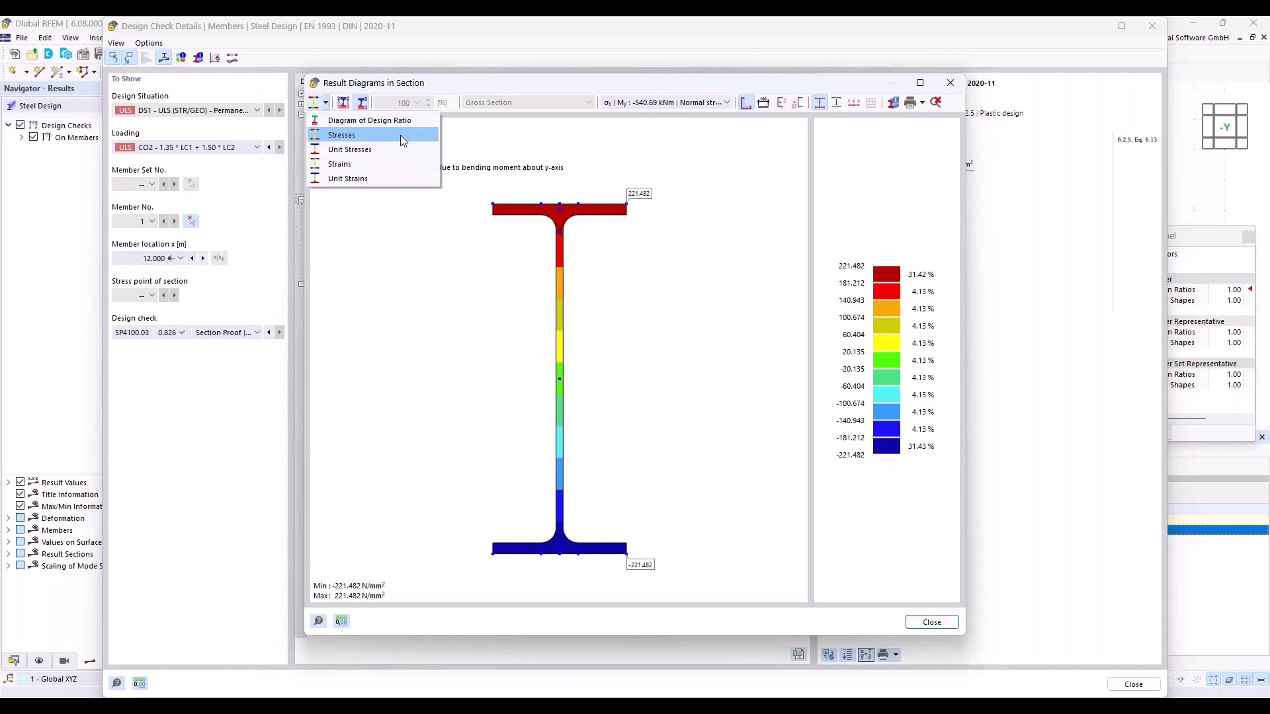
{"action": "left_click", "coordinate": [463, 139]}
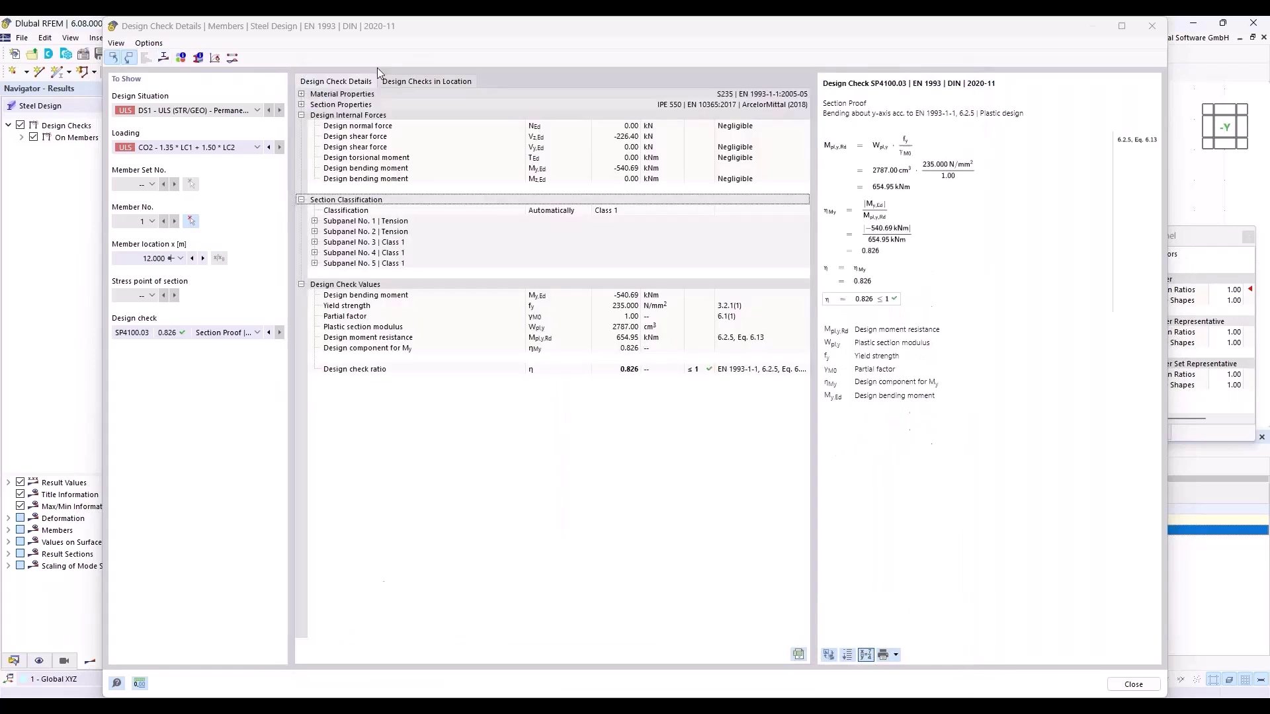
{"action": "left_click", "coordinate": [950, 83]}
- Review the IPE 550 section information, including stress points, subpanels and general properties, and leave the check details
{"action": "left_click", "coordinate": [198, 59]}
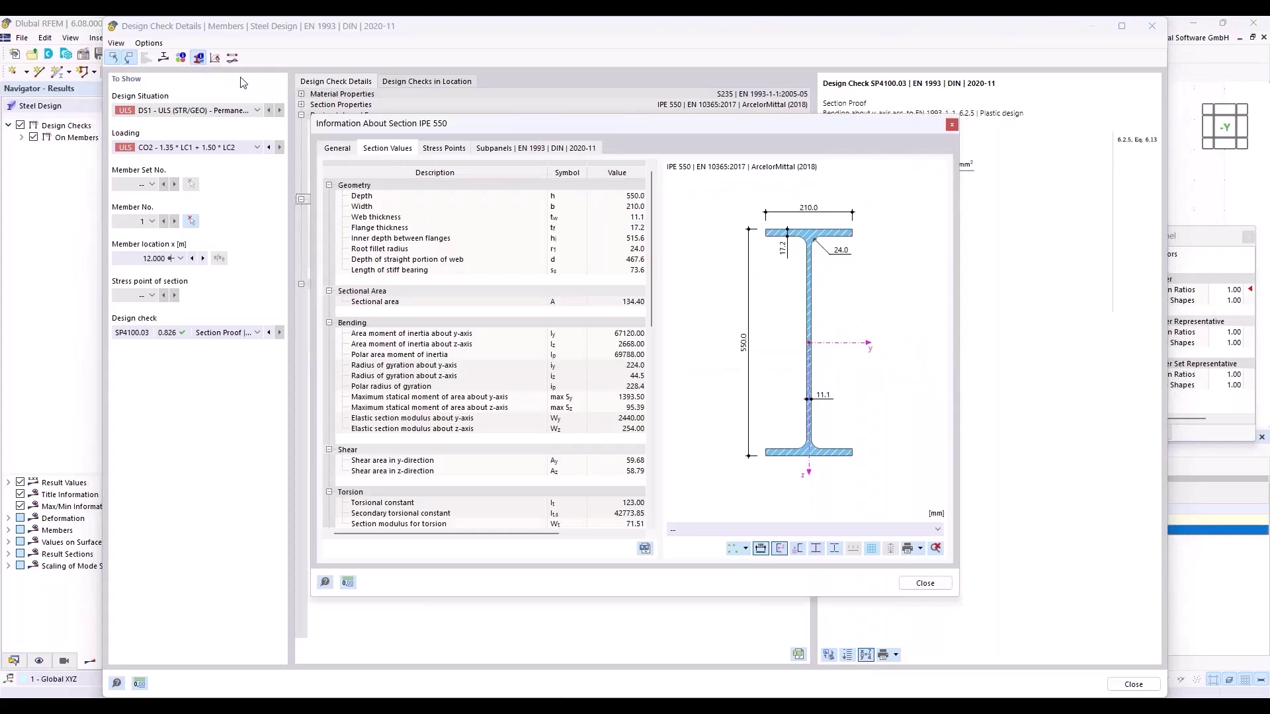
{"action": "left_click", "coordinate": [437, 148]}
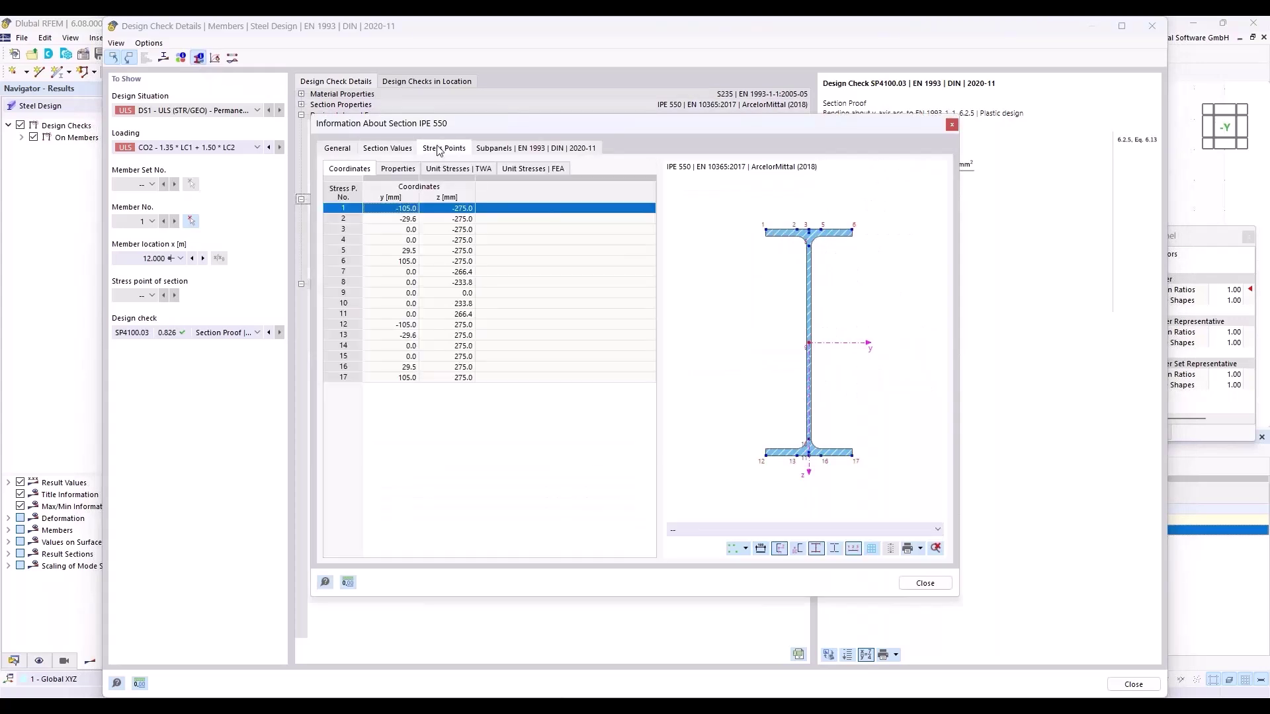
{"action": "left_click", "coordinate": [520, 152]}
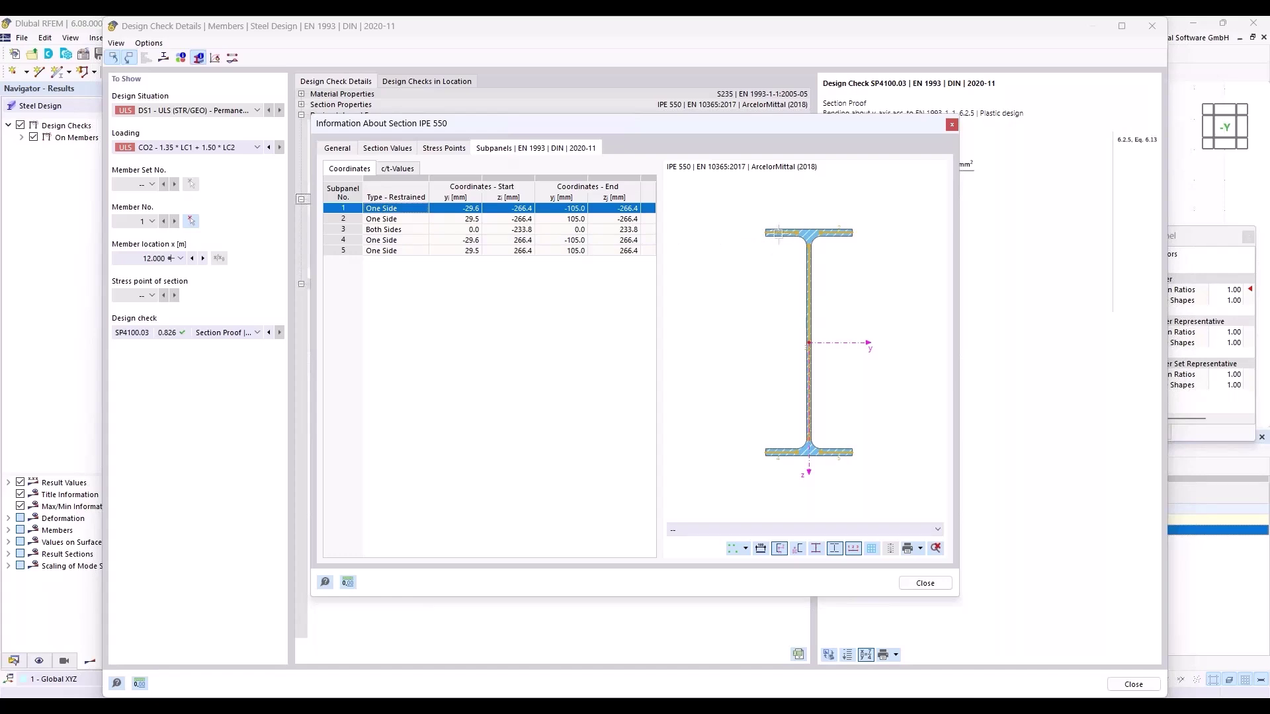
{"action": "left_click", "coordinate": [343, 149]}
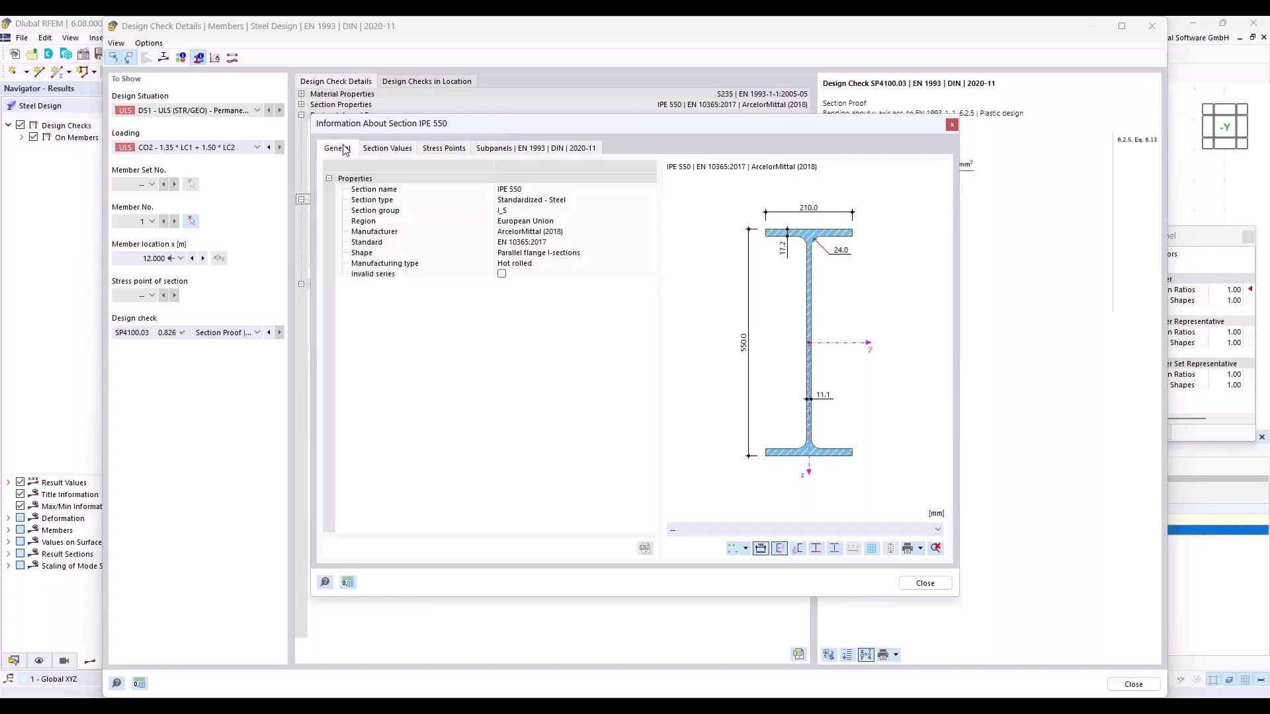
{"action": "left_click", "coordinate": [925, 582]}
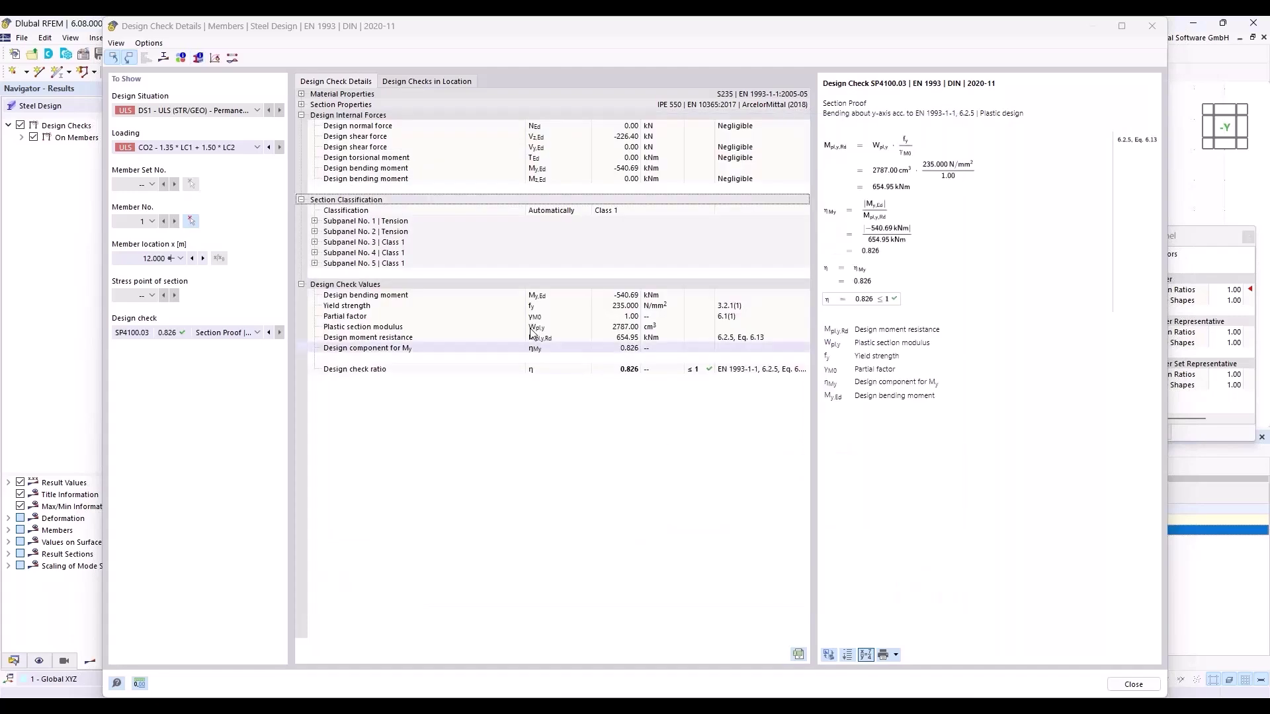
{"action": "left_click", "coordinate": [1159, 28]}
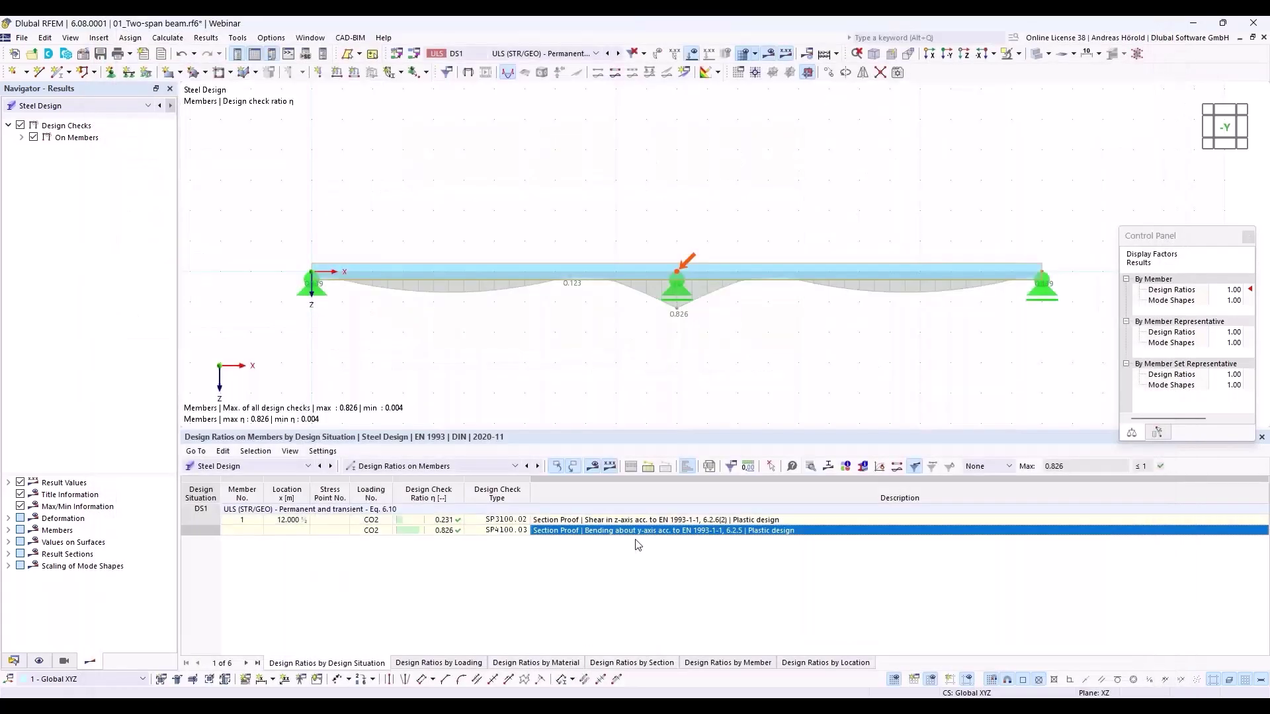
- Examine the details of design check SP3100.02, shear in the z-axis with plastic design
{"action": "left_click", "coordinate": [589, 520]}
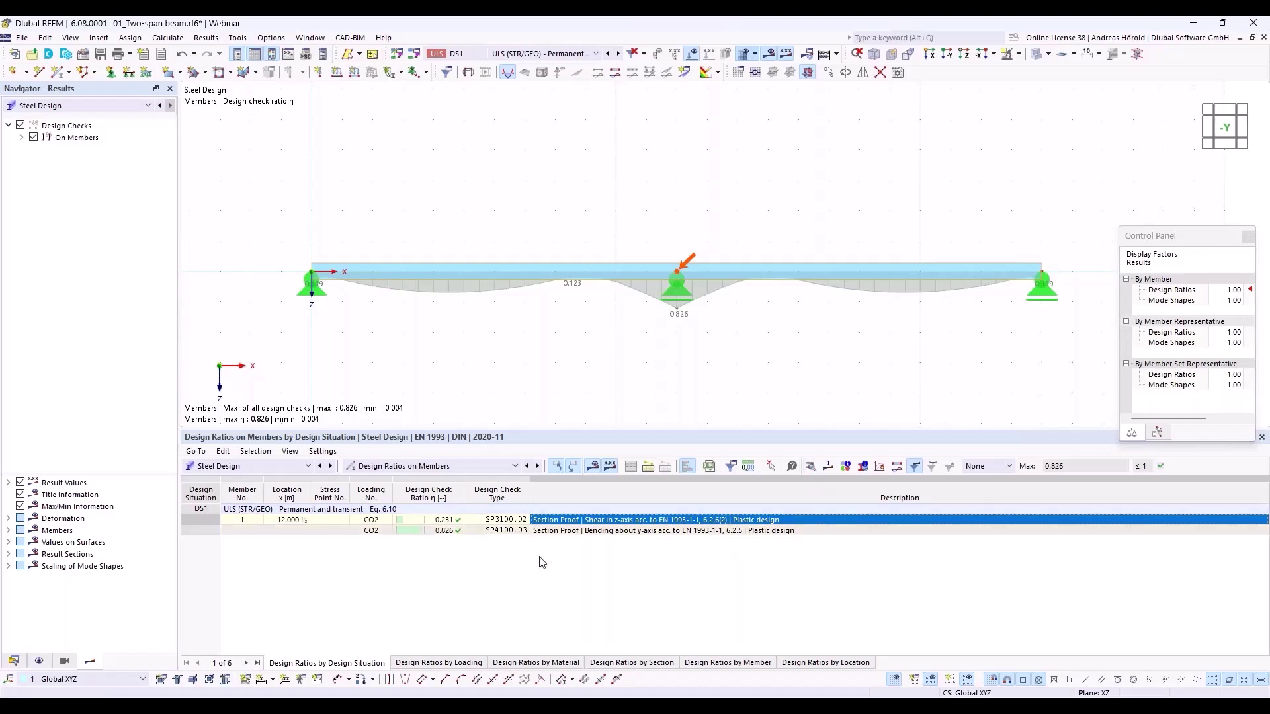
{"action": "double_click", "coordinate": [567, 522]}
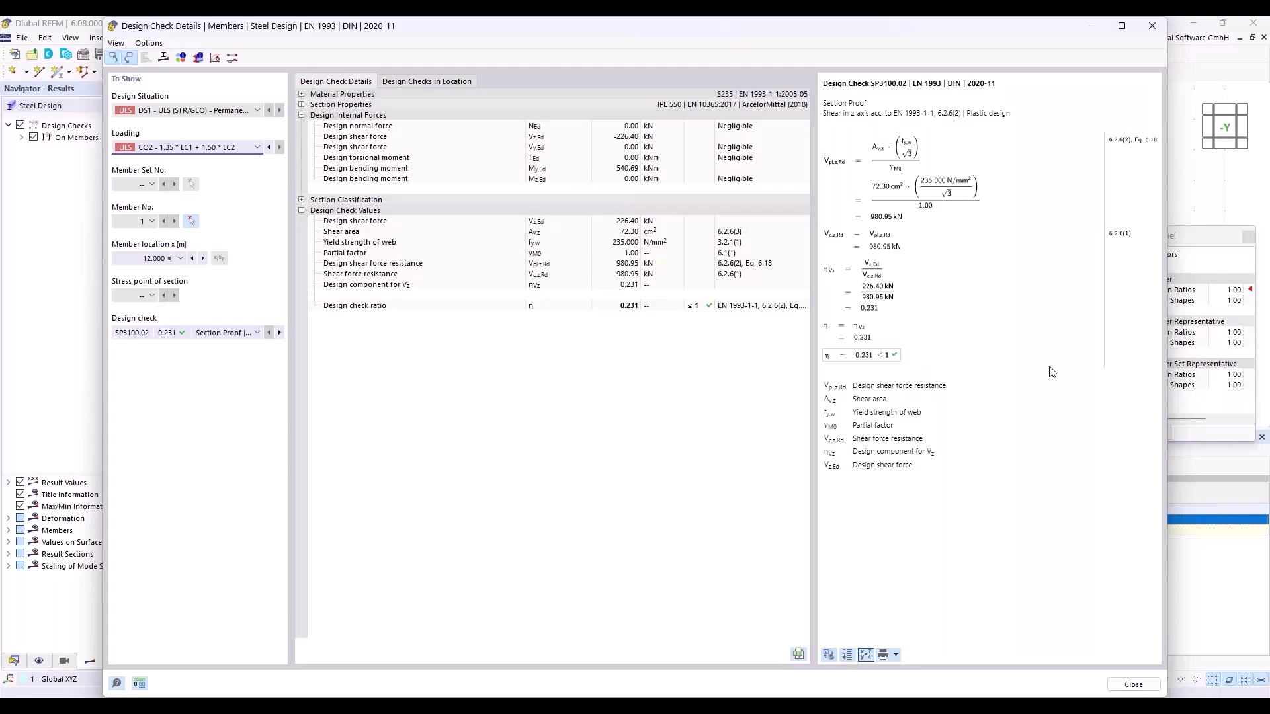
{"action": "left_click", "coordinate": [1153, 25]}
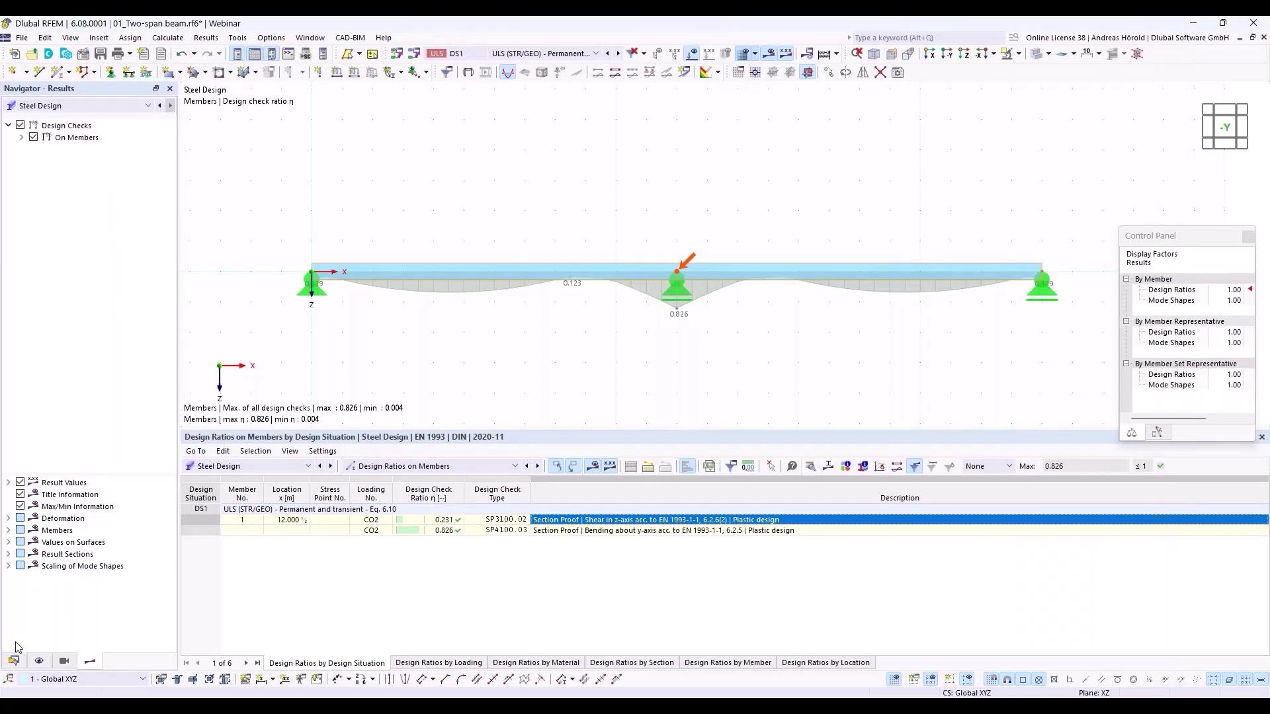
- Activate elastic design also for class 1 and class 2 sections in the Default ultimate configuration of Steel Design
{"action": "left_click", "coordinate": [14, 661]}
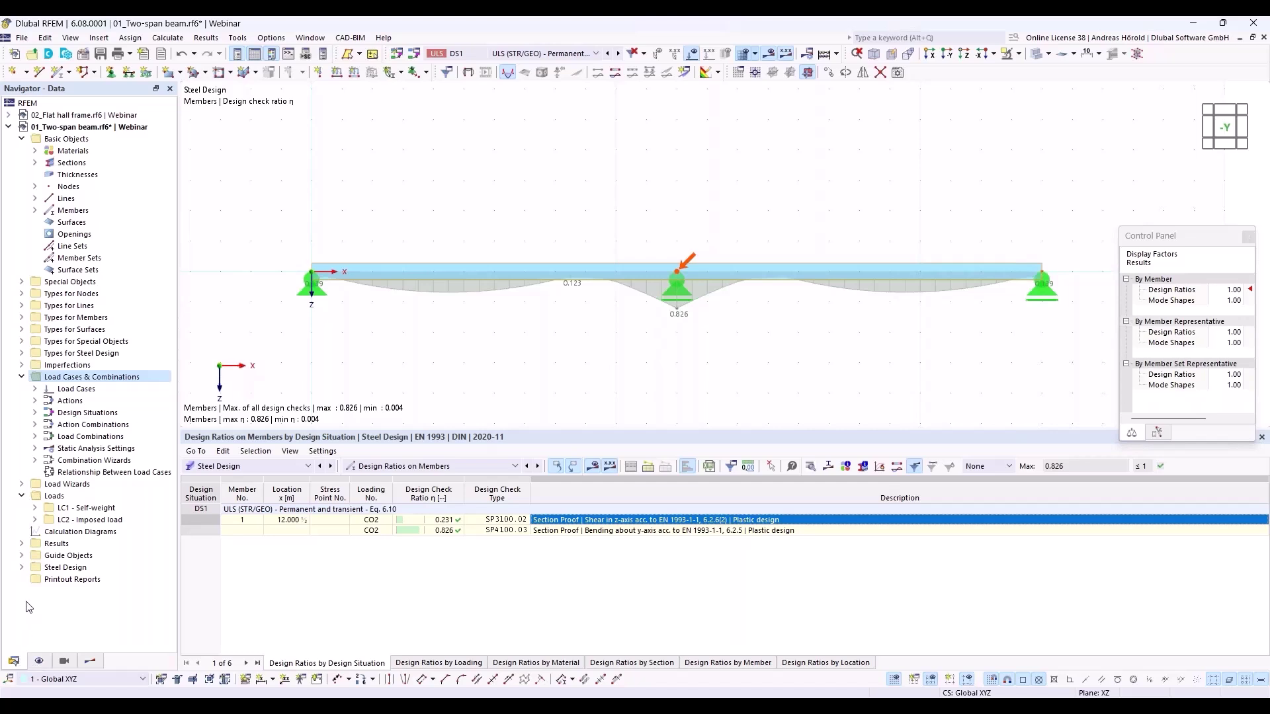
{"action": "left_click", "coordinate": [21, 567]}
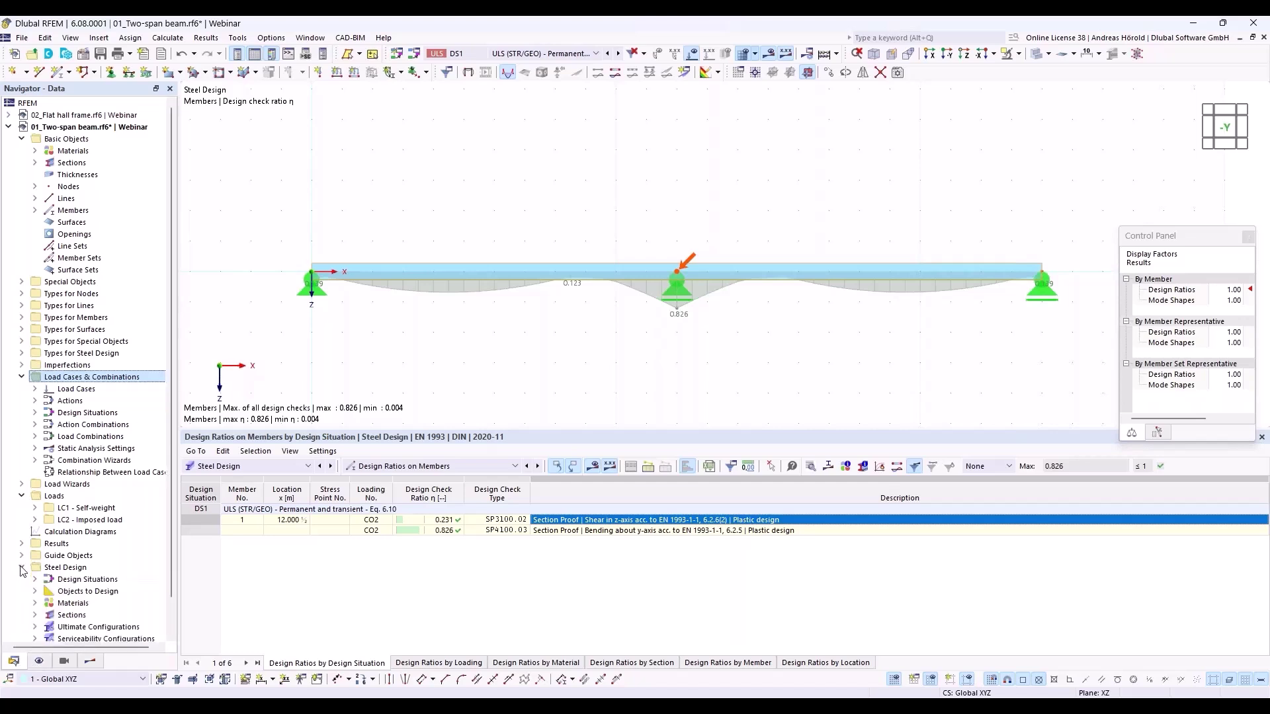
{"action": "scroll", "coordinate": [84, 573], "scroll_direction": "down", "scroll_amount": 1}
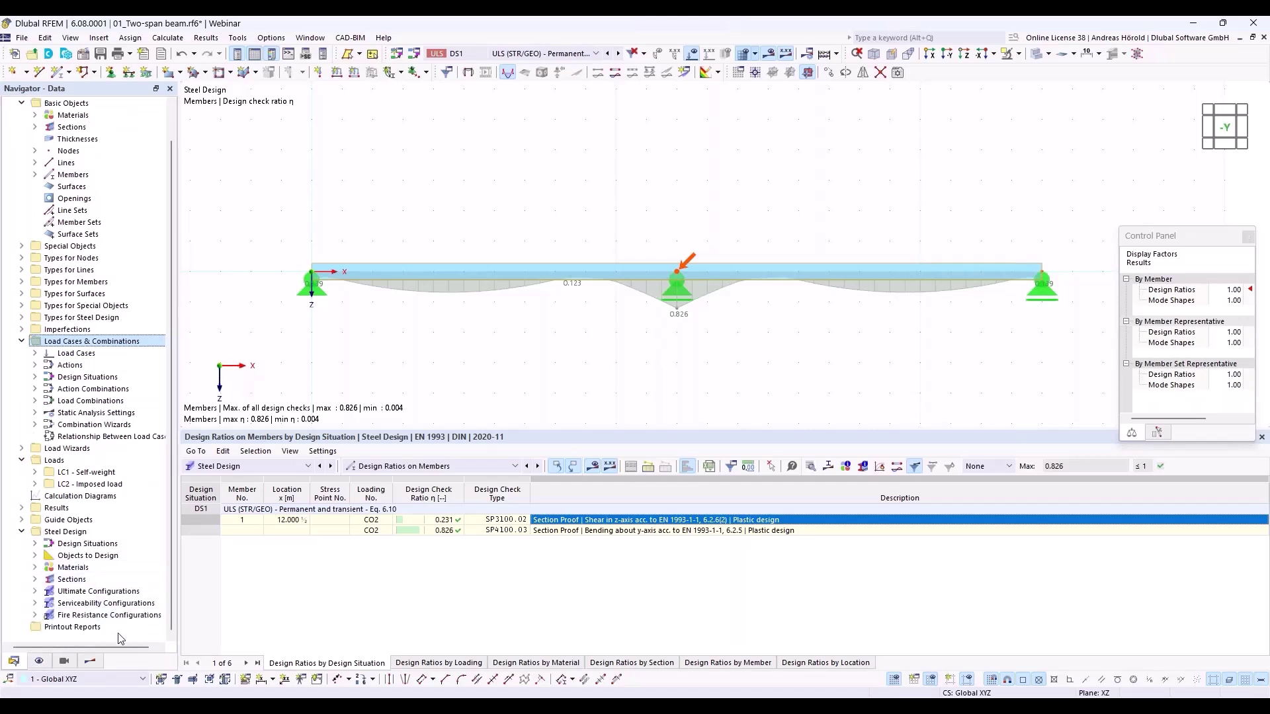
{"action": "left_click", "coordinate": [35, 591]}
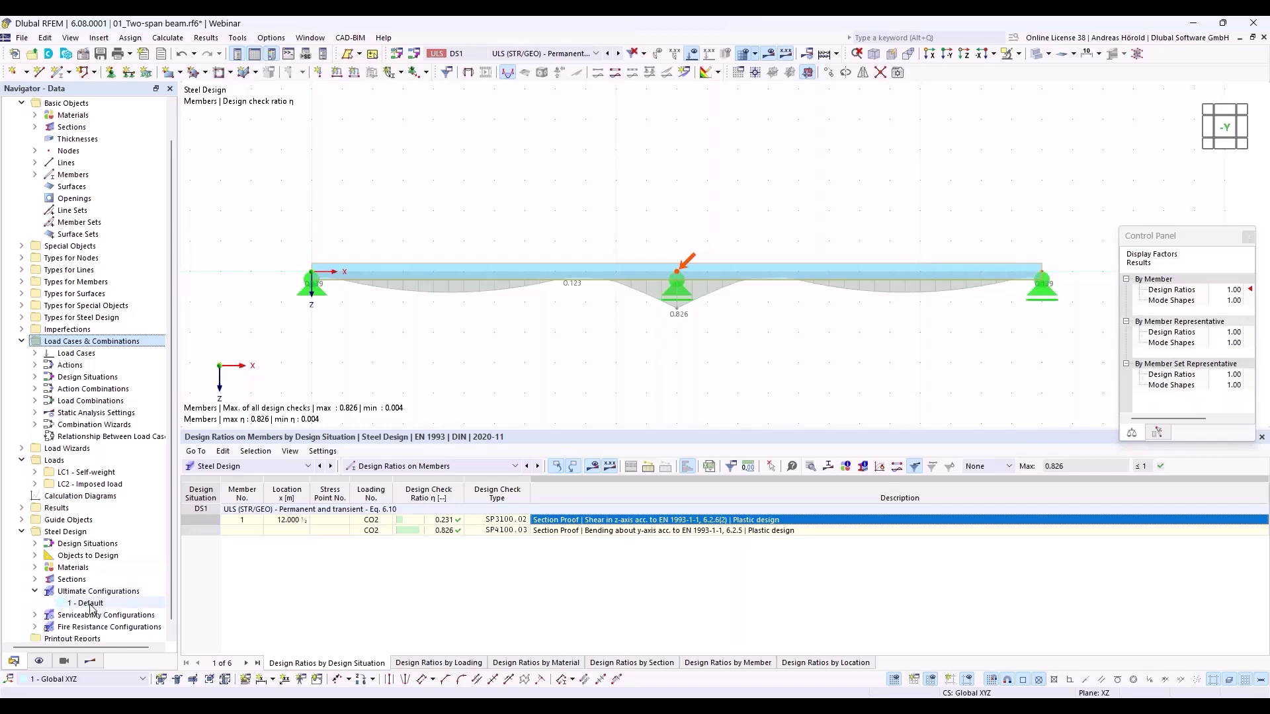
{"action": "double_click", "coordinate": [91, 603]}
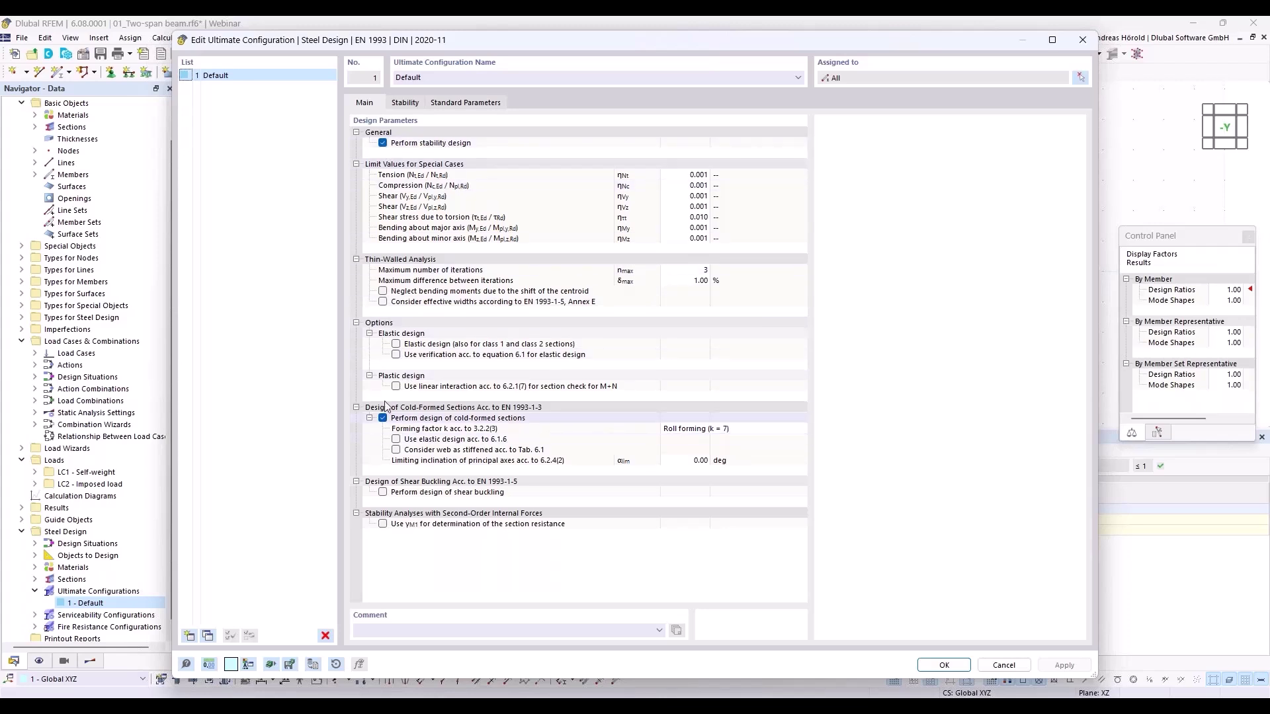
{"action": "left_click", "coordinate": [396, 345]}
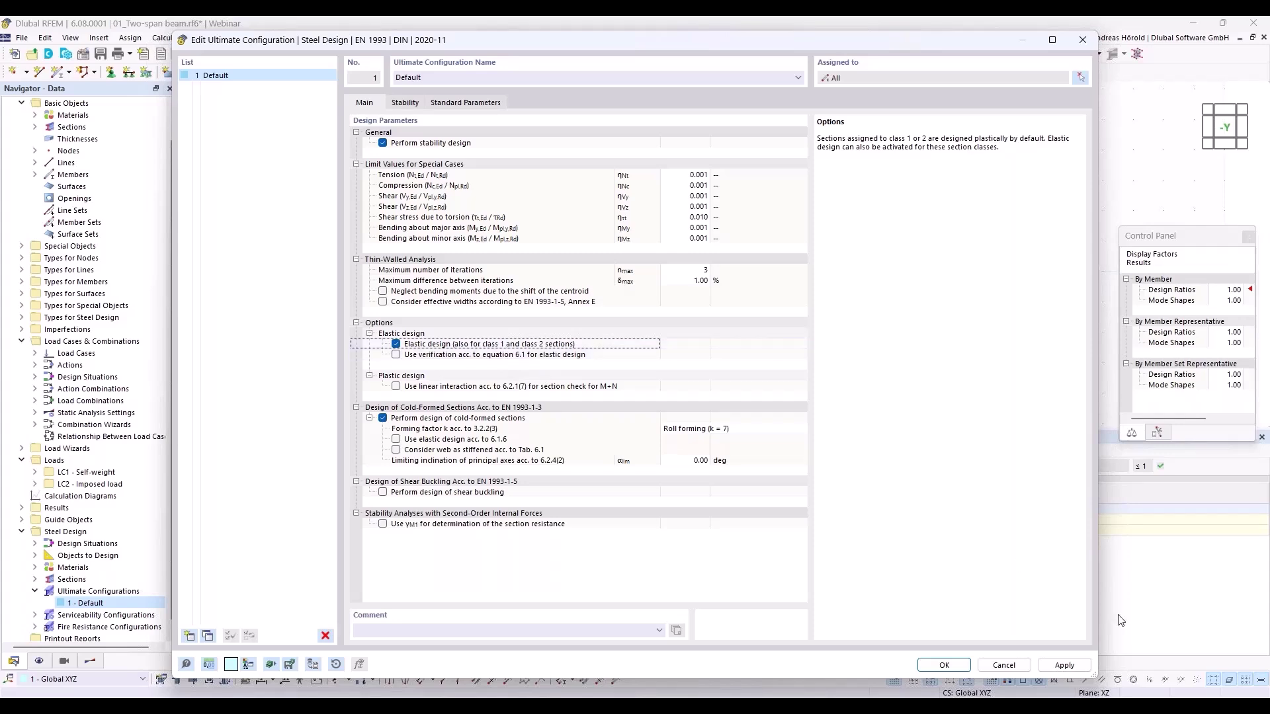
{"action": "left_click", "coordinate": [944, 665]}
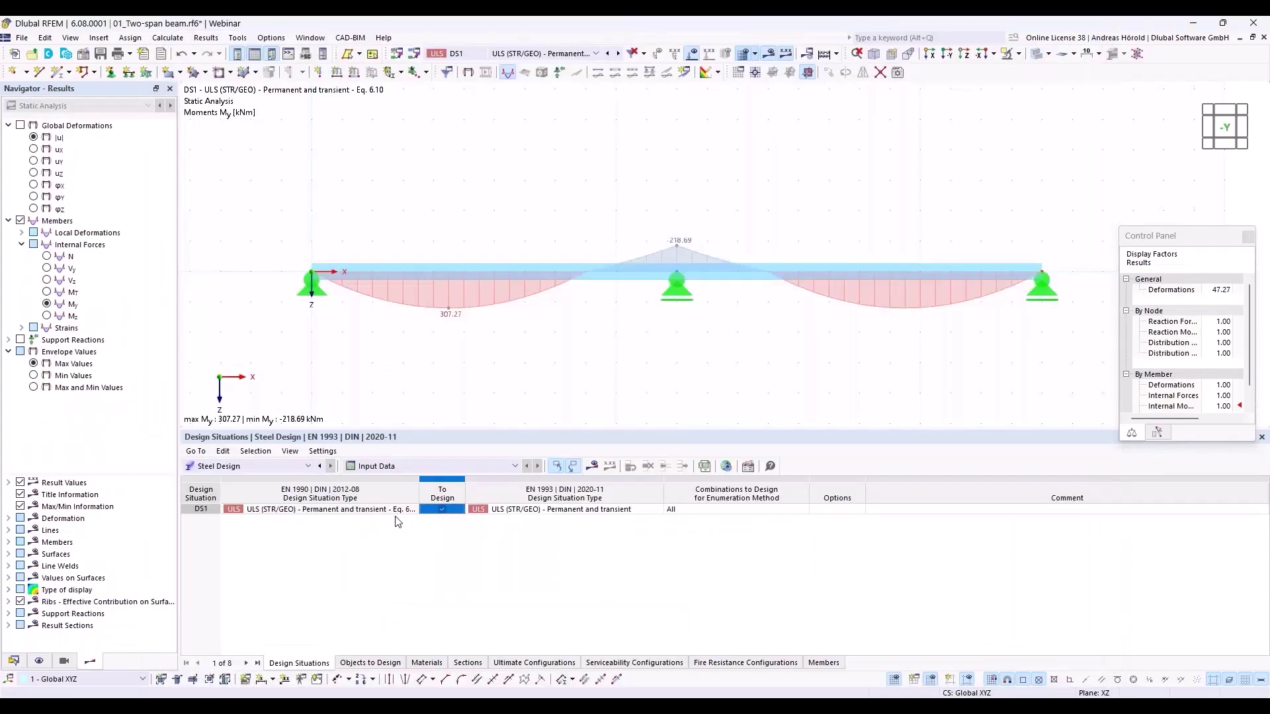
- Recalculate the steel design ratios on members and open the details of check SP4200.03, elastic bending about the y-axis
{"action": "left_click", "coordinate": [593, 467]}
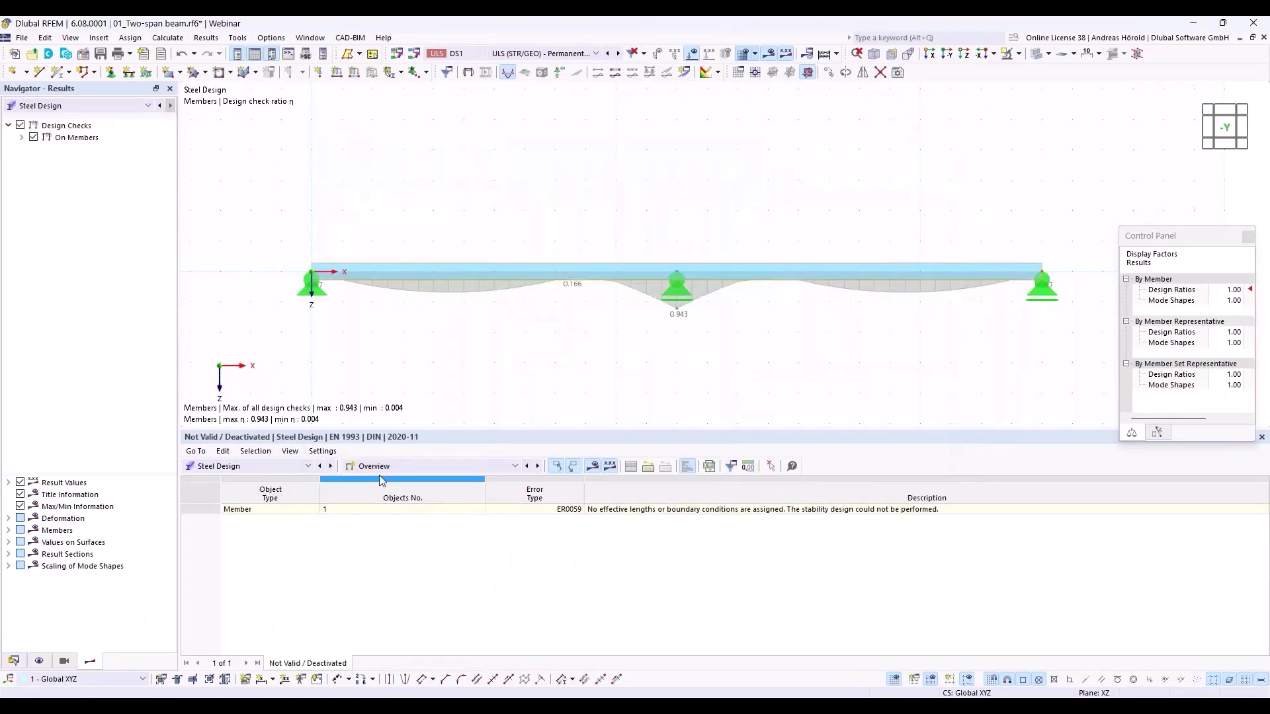
{"action": "left_click", "coordinate": [396, 467]}
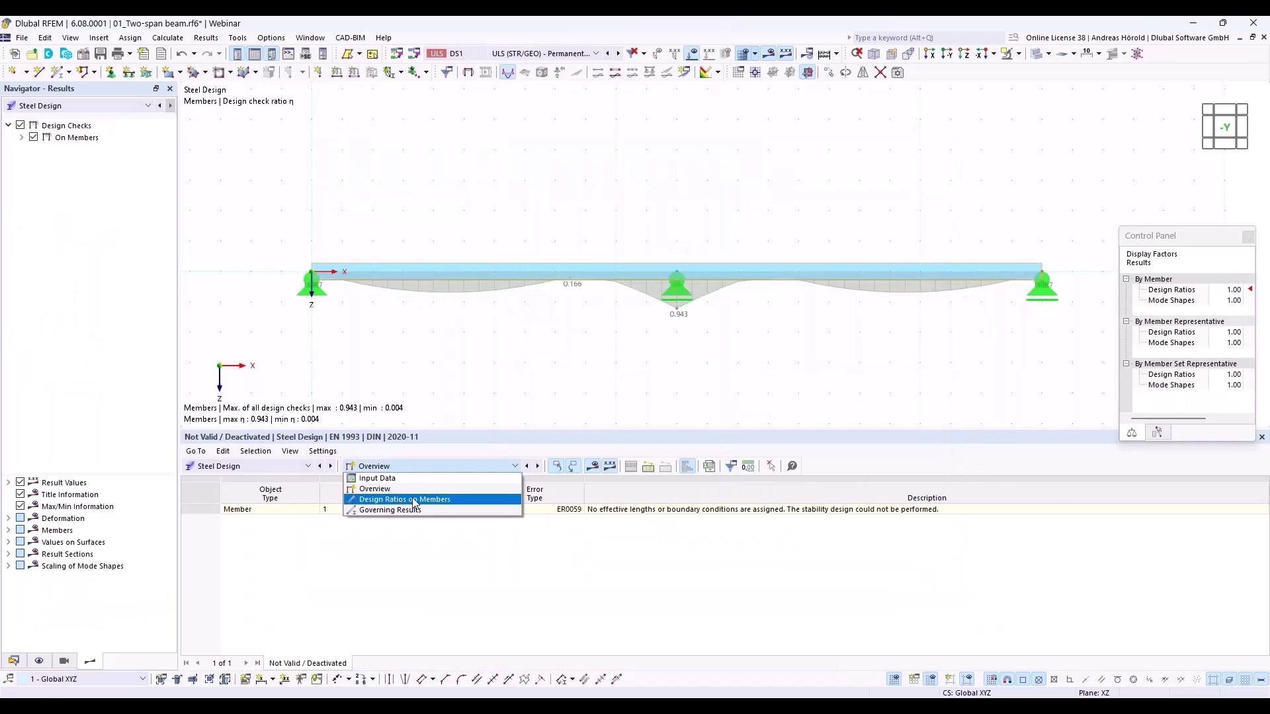
{"action": "left_click", "coordinate": [411, 500]}
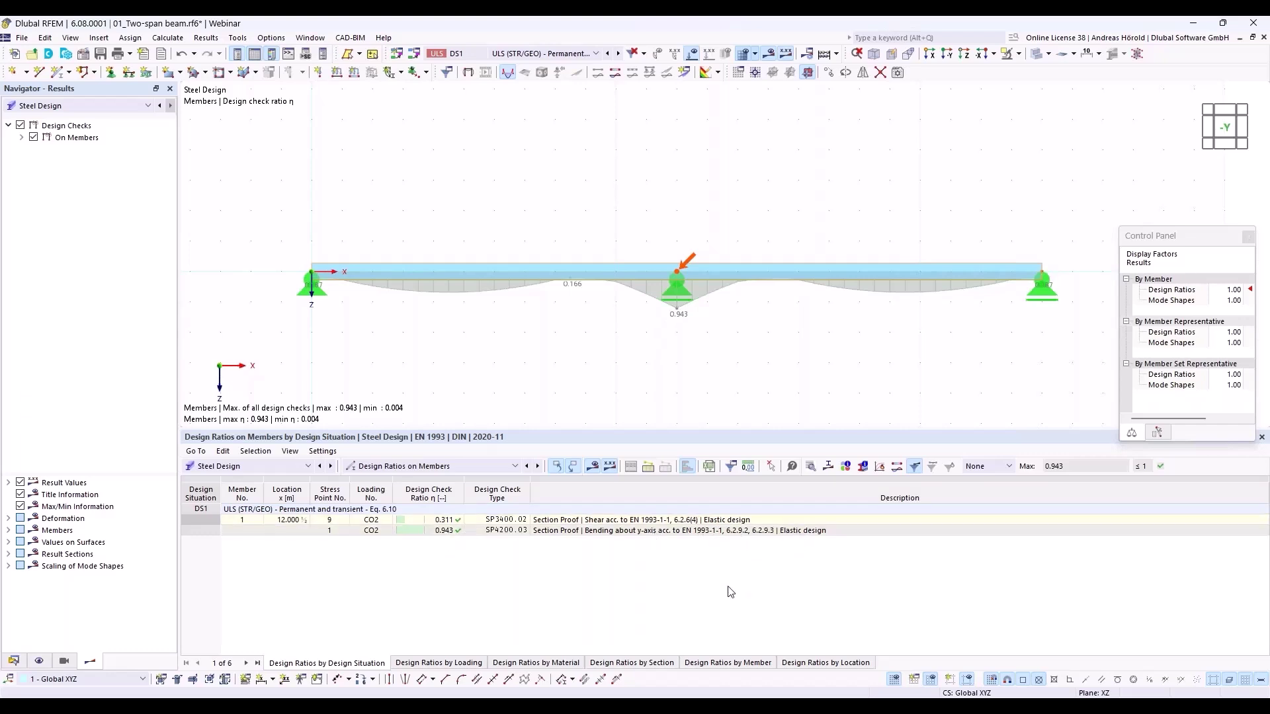
{"action": "left_click", "coordinate": [678, 530]}
{"action": "double_click", "coordinate": [677, 530]}
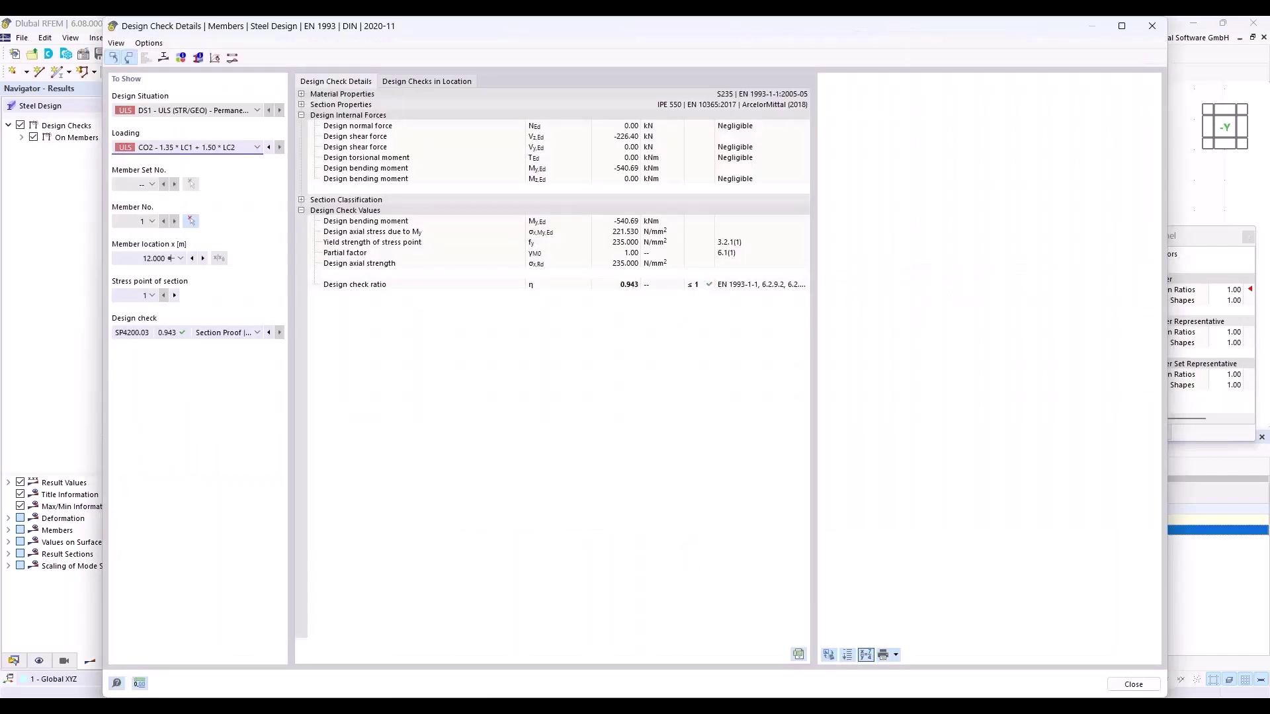
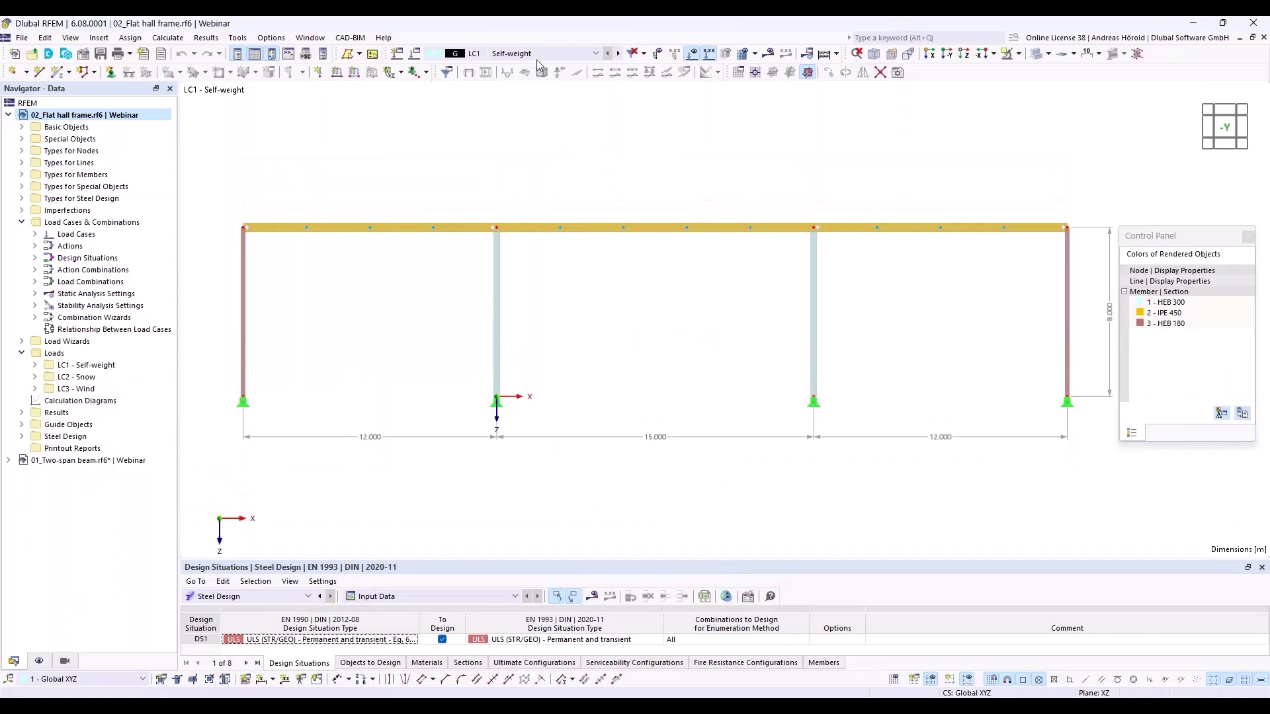
- Display the loads of load cases LC2 Snow and LC3 Wind on the flat hall frame
{"action": "left_click", "coordinate": [595, 53]}
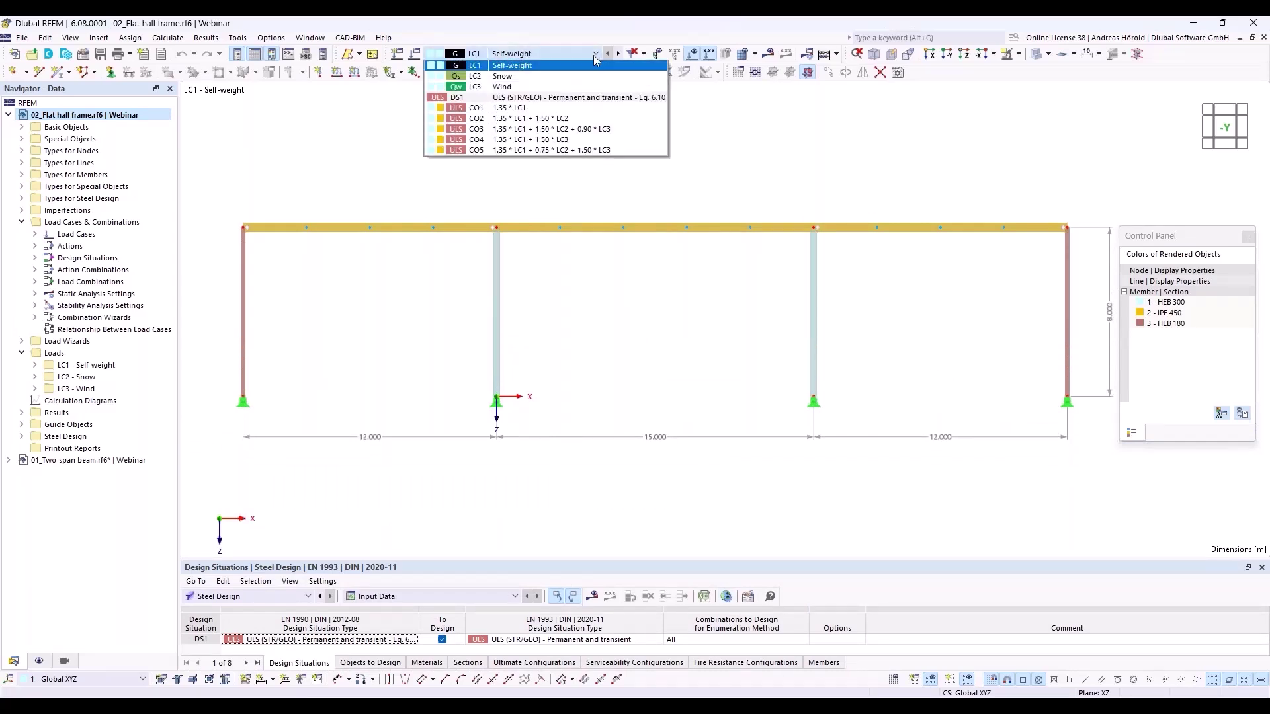
{"action": "left_click", "coordinate": [584, 77]}
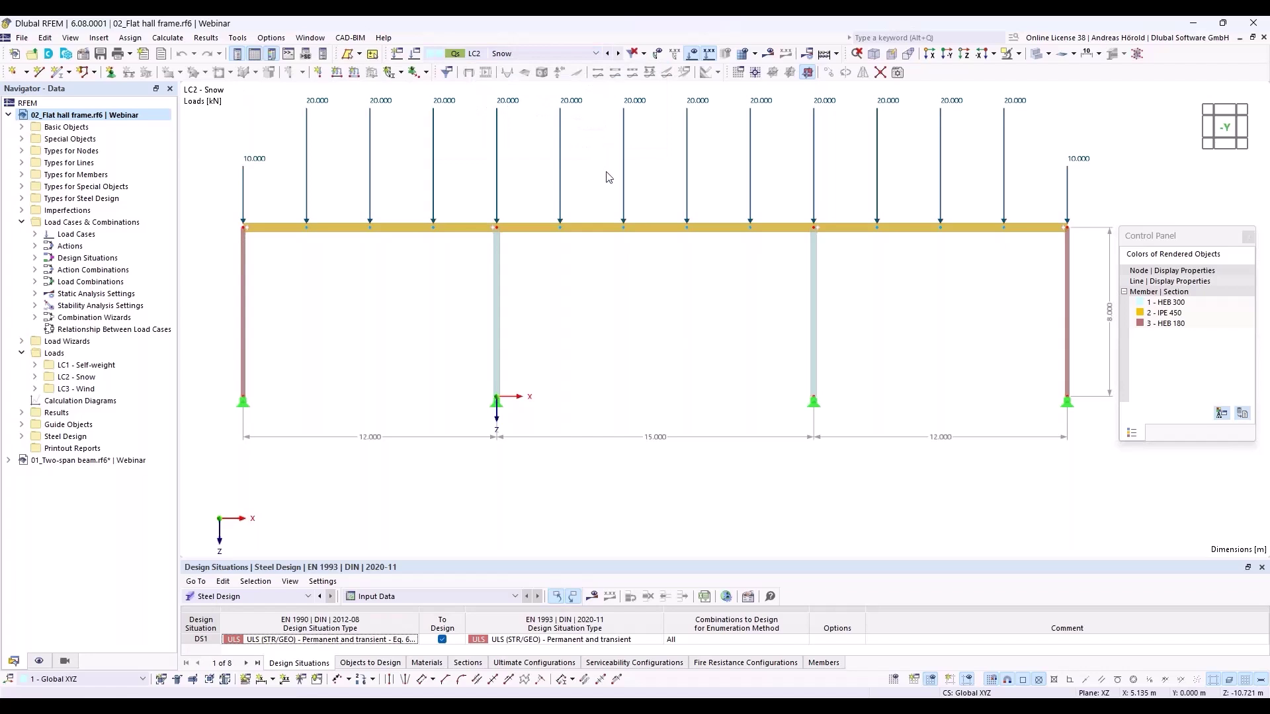
{"action": "scroll", "coordinate": [607, 178], "scroll_direction": "down", "scroll_amount": 1}
{"action": "middle_click_drag", "start_coordinate": [607, 177], "coordinate": [597, 212]}
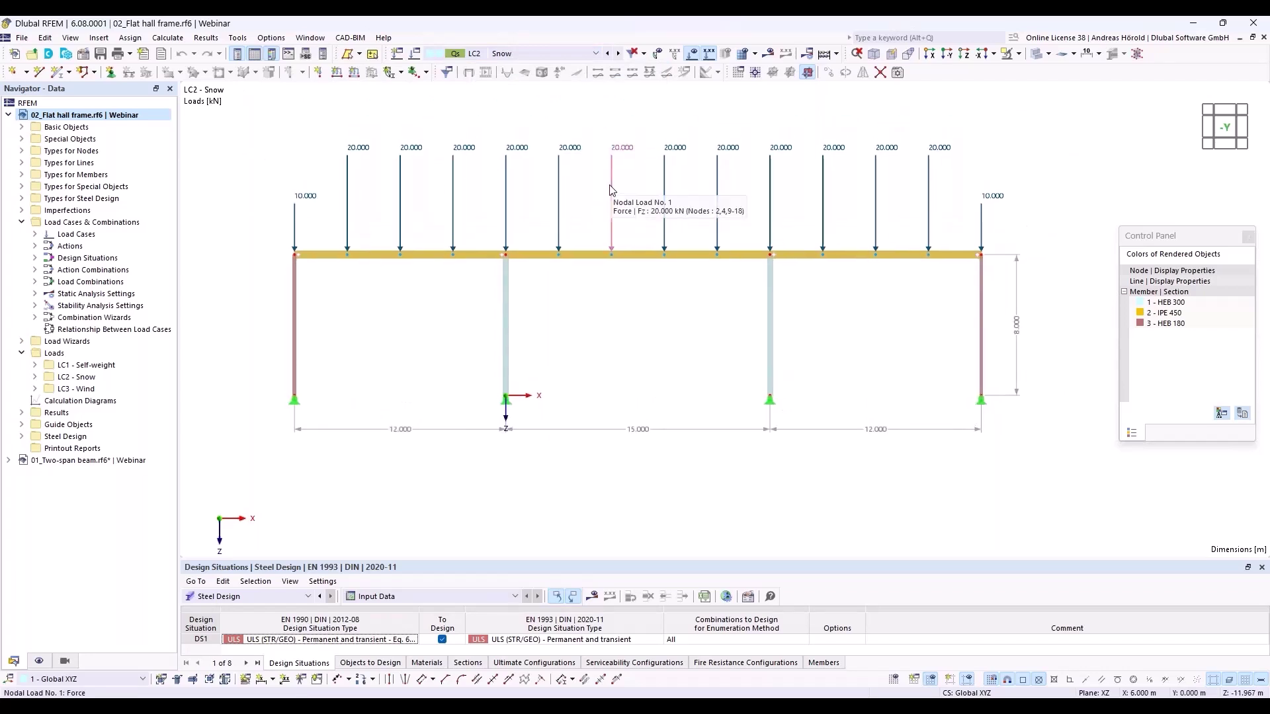
{"action": "left_click", "coordinate": [619, 55]}
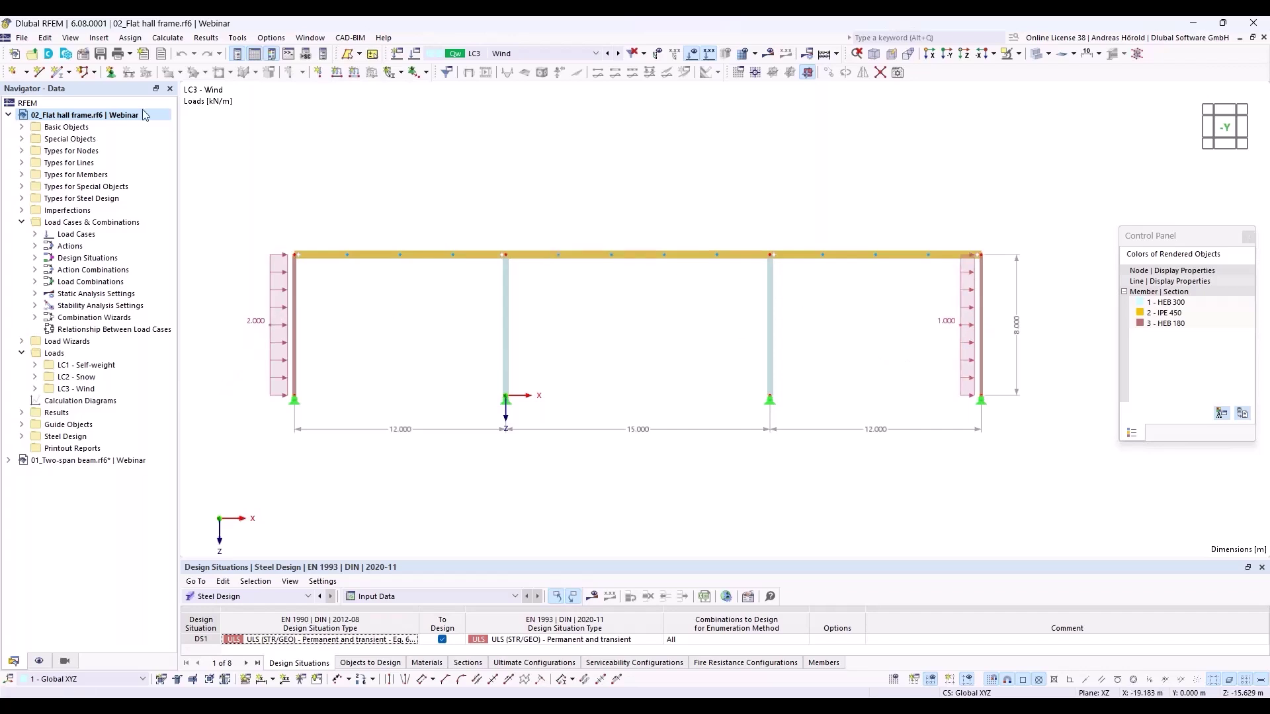
- Review the activated add-ons and the design standards in the hall frame's base data without changing them
{"action": "left_click", "coordinate": [83, 57]}
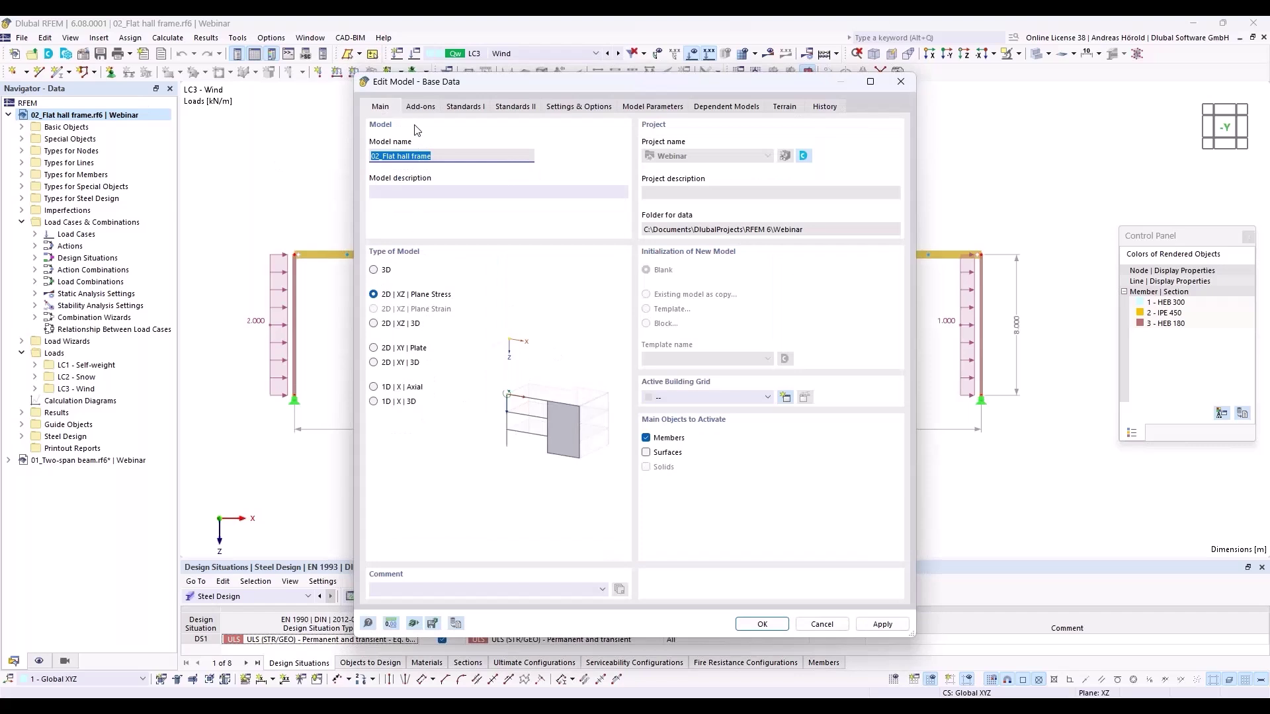
{"action": "left_click", "coordinate": [420, 108]}
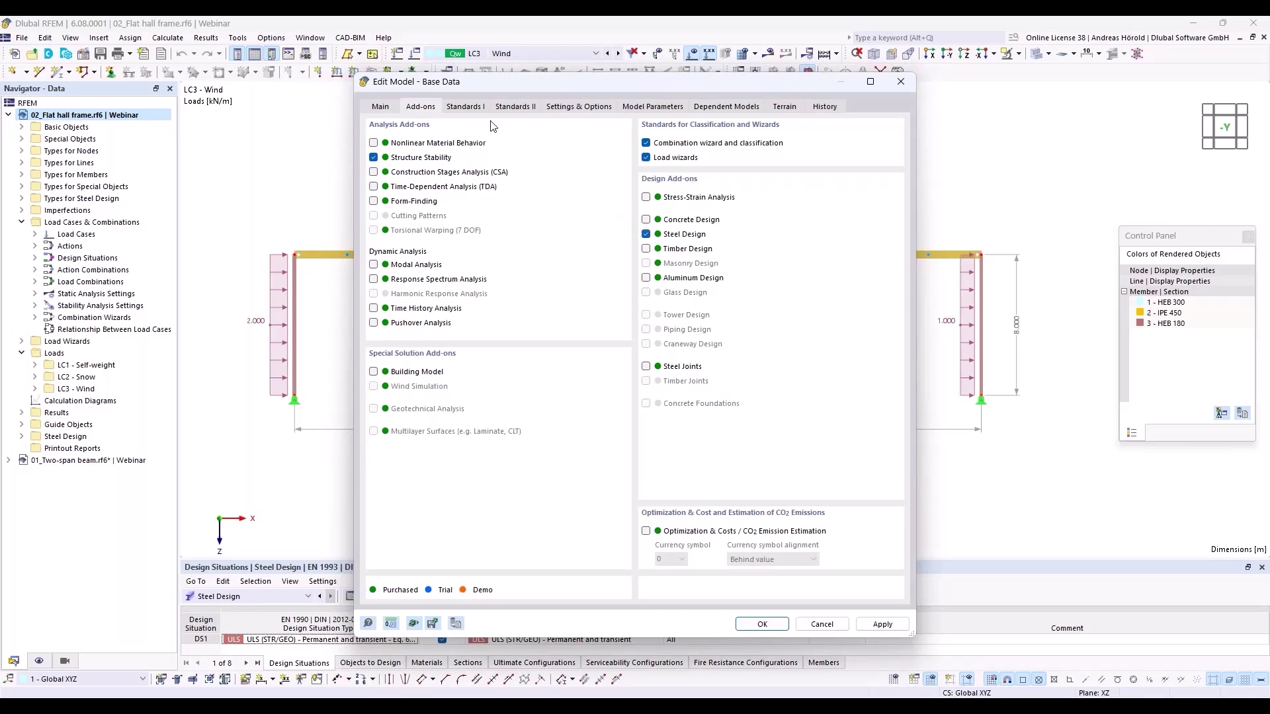
{"action": "left_click", "coordinate": [464, 107]}
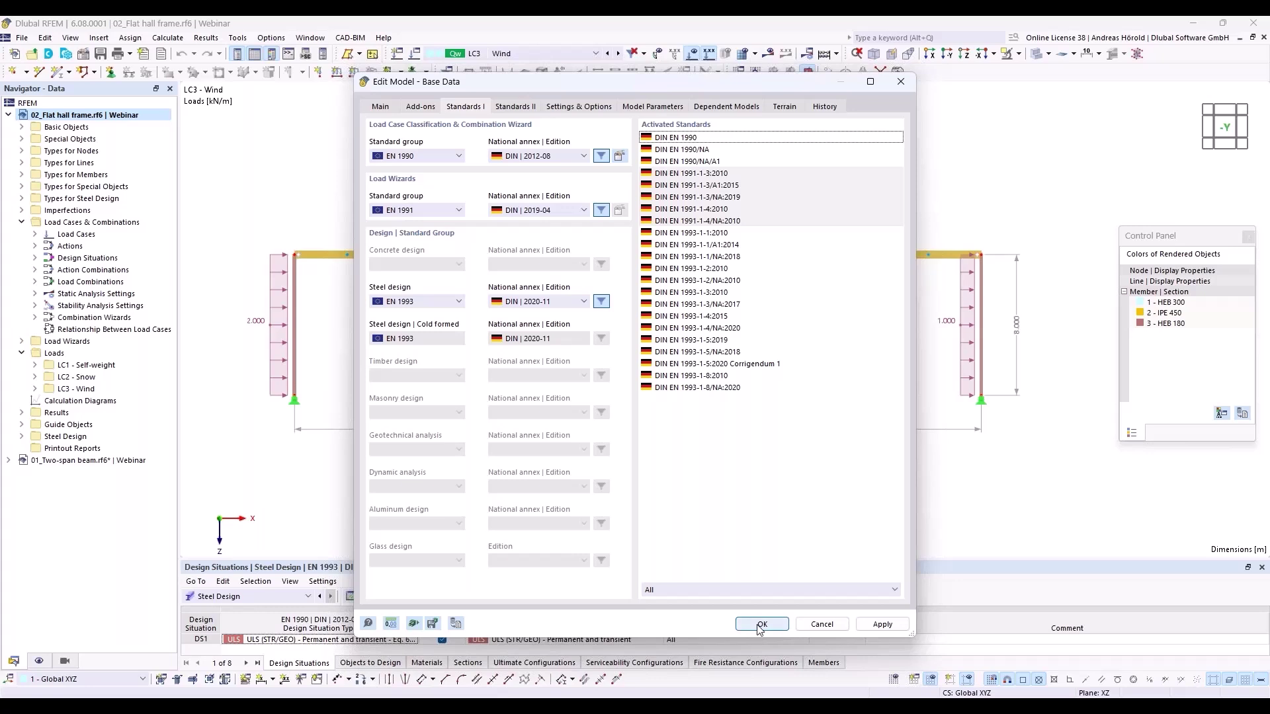
{"action": "left_click", "coordinate": [815, 625]}
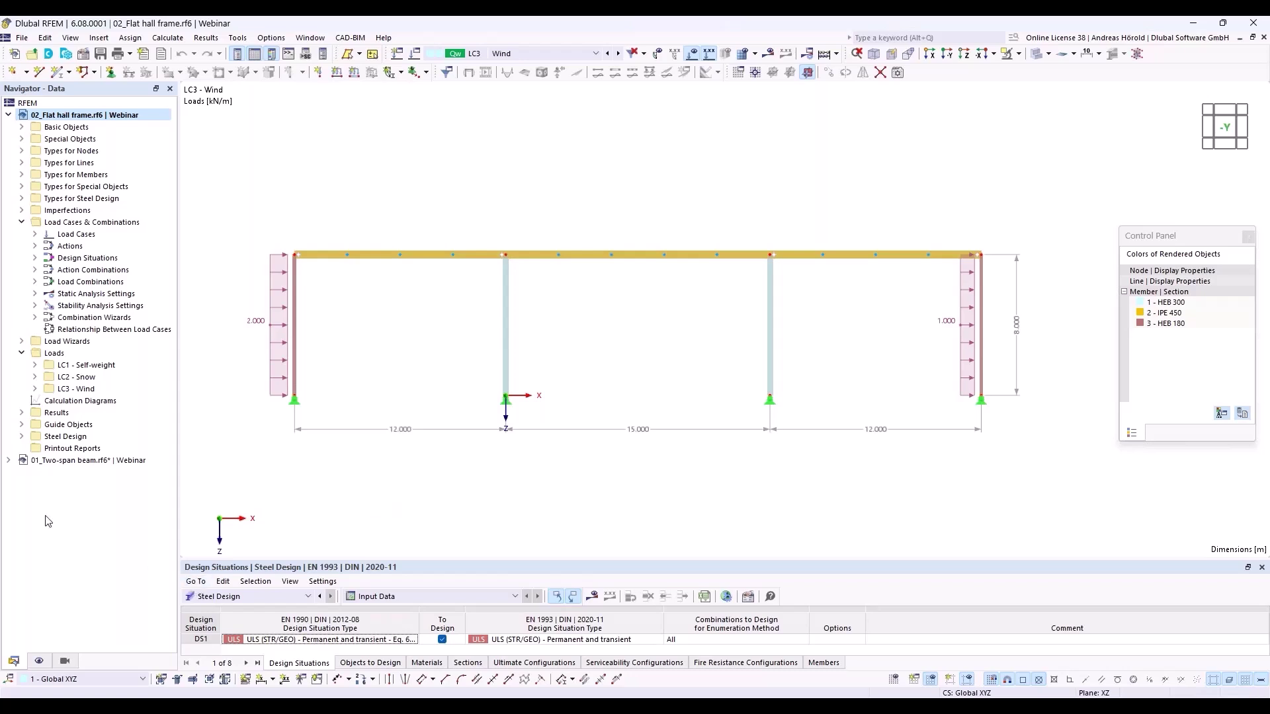
- Assign combination wizard 2 with SA1 - Geometrically linear to the ULS design situation DS1
{"action": "right_click", "coordinate": [89, 222]}
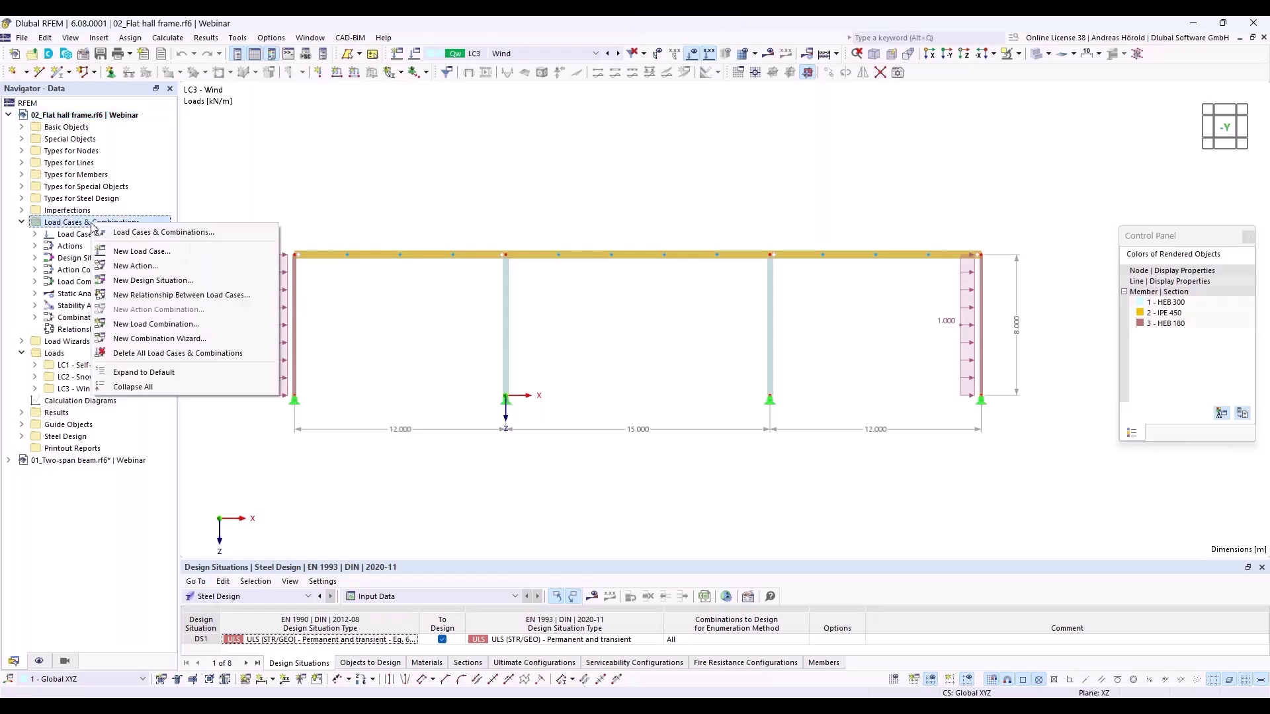
{"action": "left_click", "coordinate": [151, 232]}
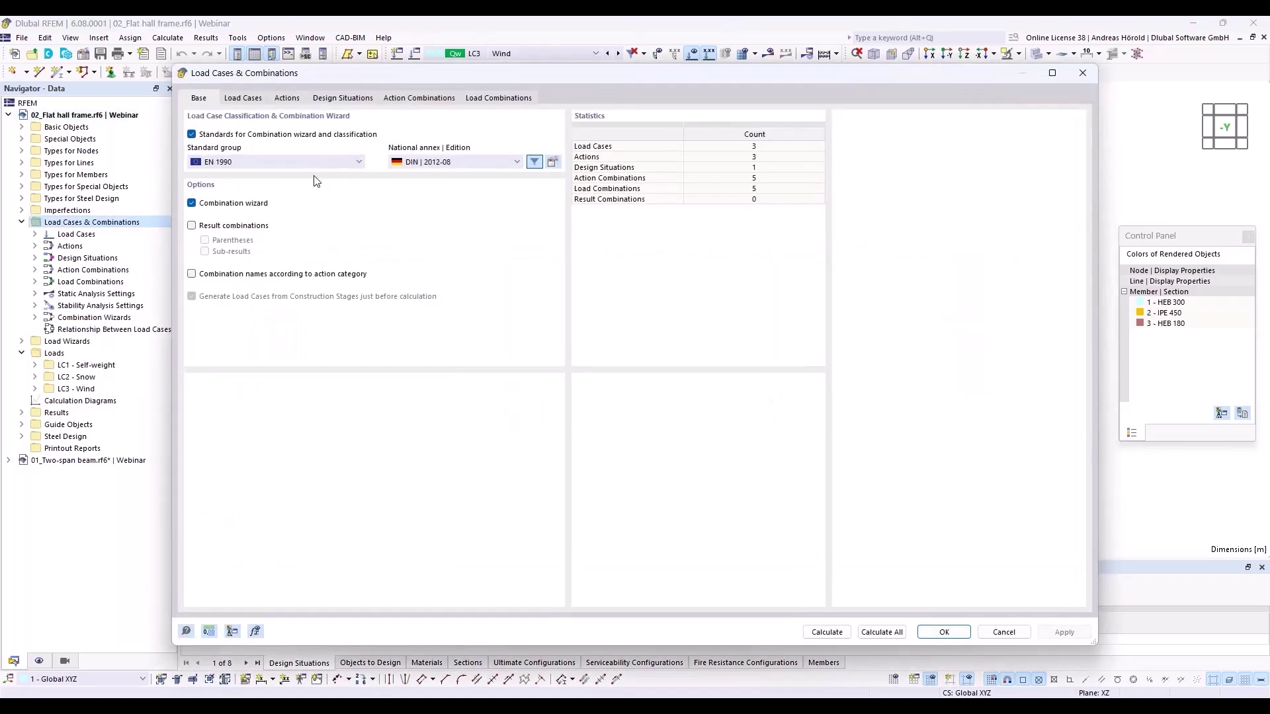
{"action": "left_click", "coordinate": [344, 99]}
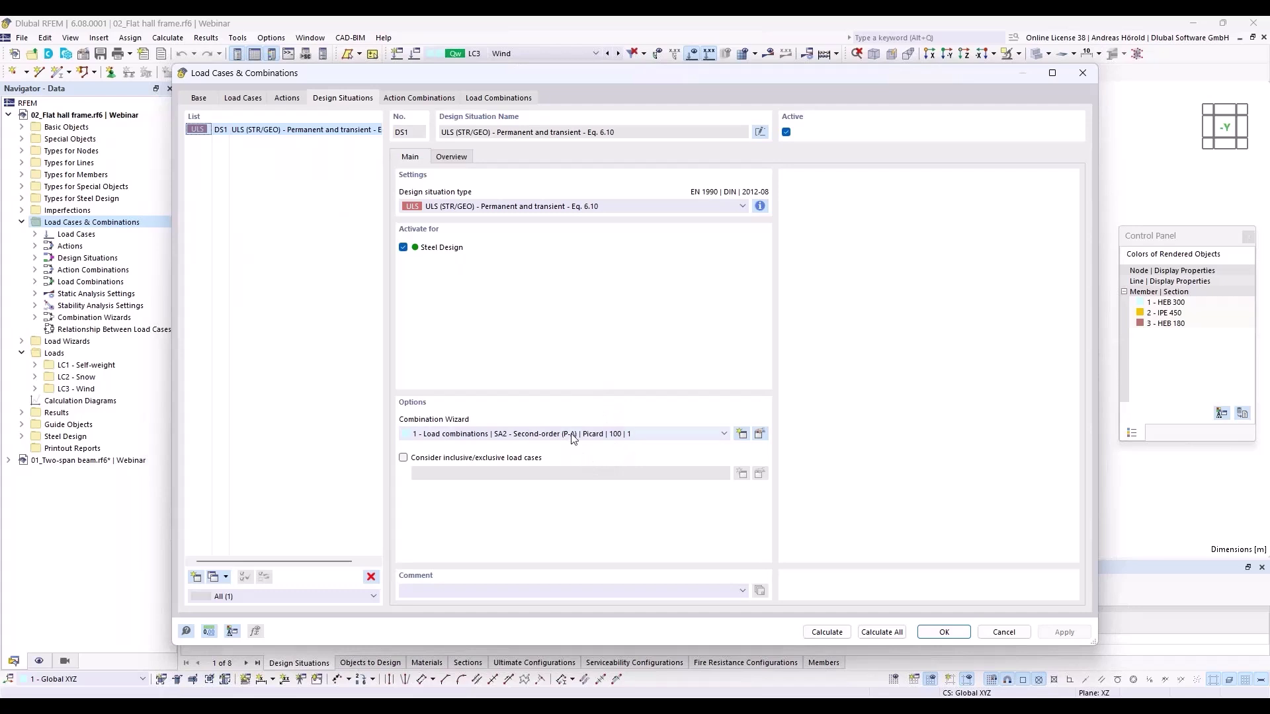
{"action": "left_click", "coordinate": [603, 435]}
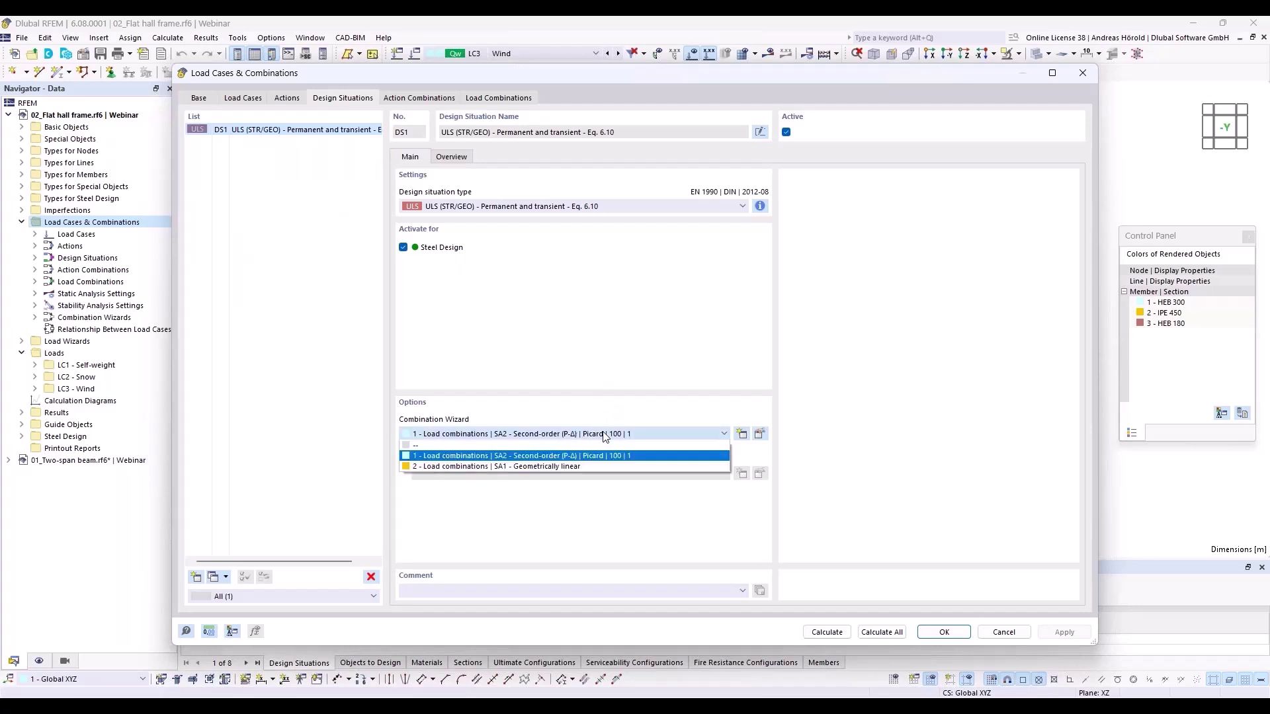
{"action": "left_click", "coordinate": [586, 466]}
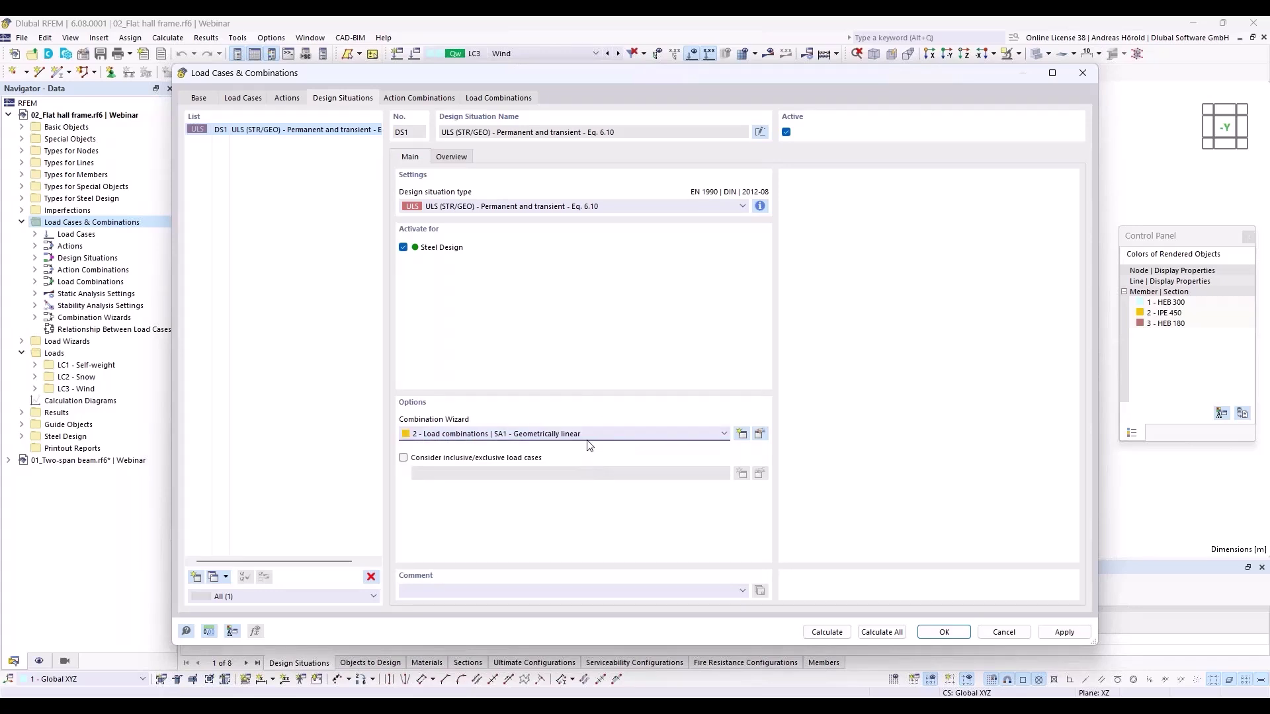
- Activate stability analysis with ST1, the linear eigenvalue method by Lanczos, in the geometrically linear combination wizard
{"action": "left_click", "coordinate": [760, 434]}
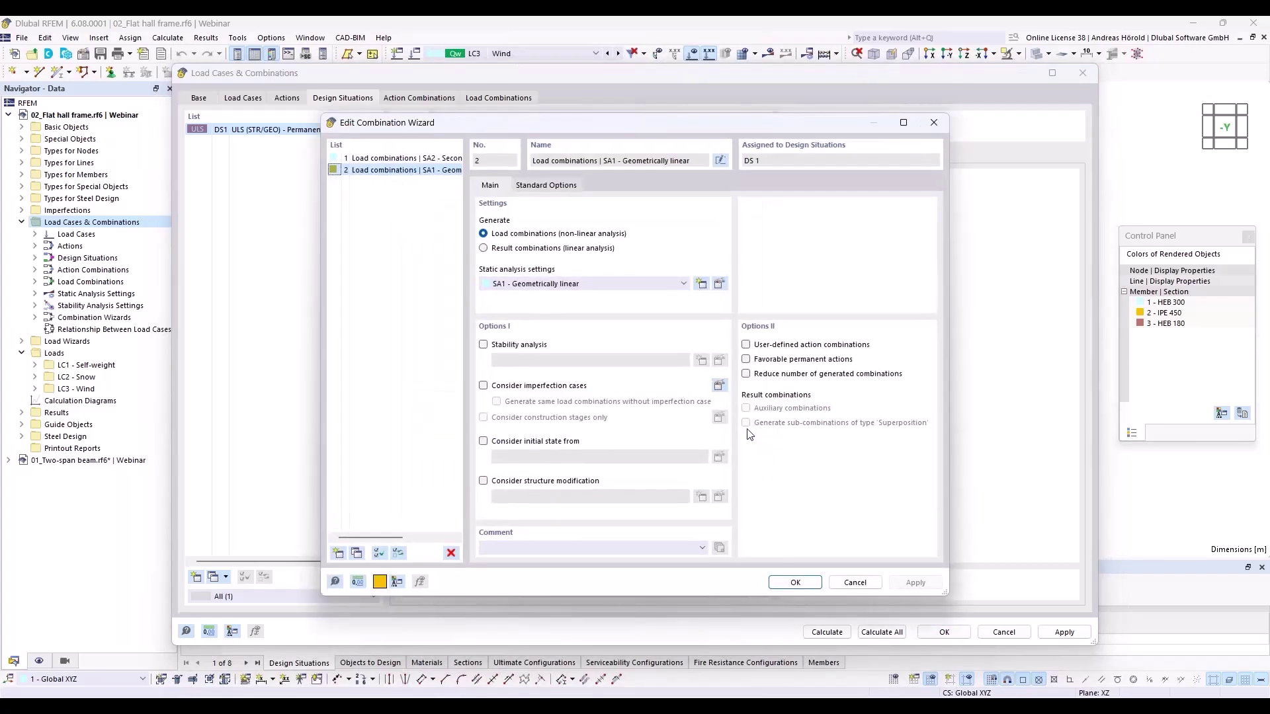
{"action": "left_click", "coordinate": [484, 345]}
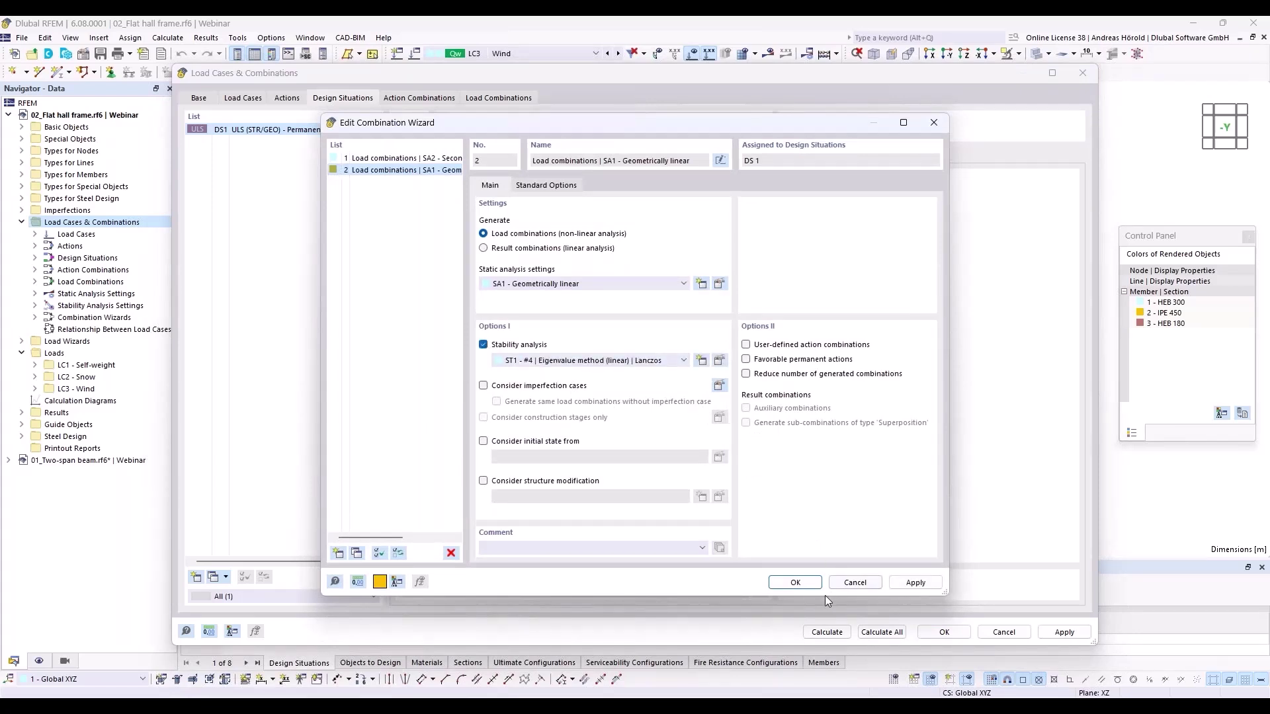
{"action": "left_click", "coordinate": [794, 583]}
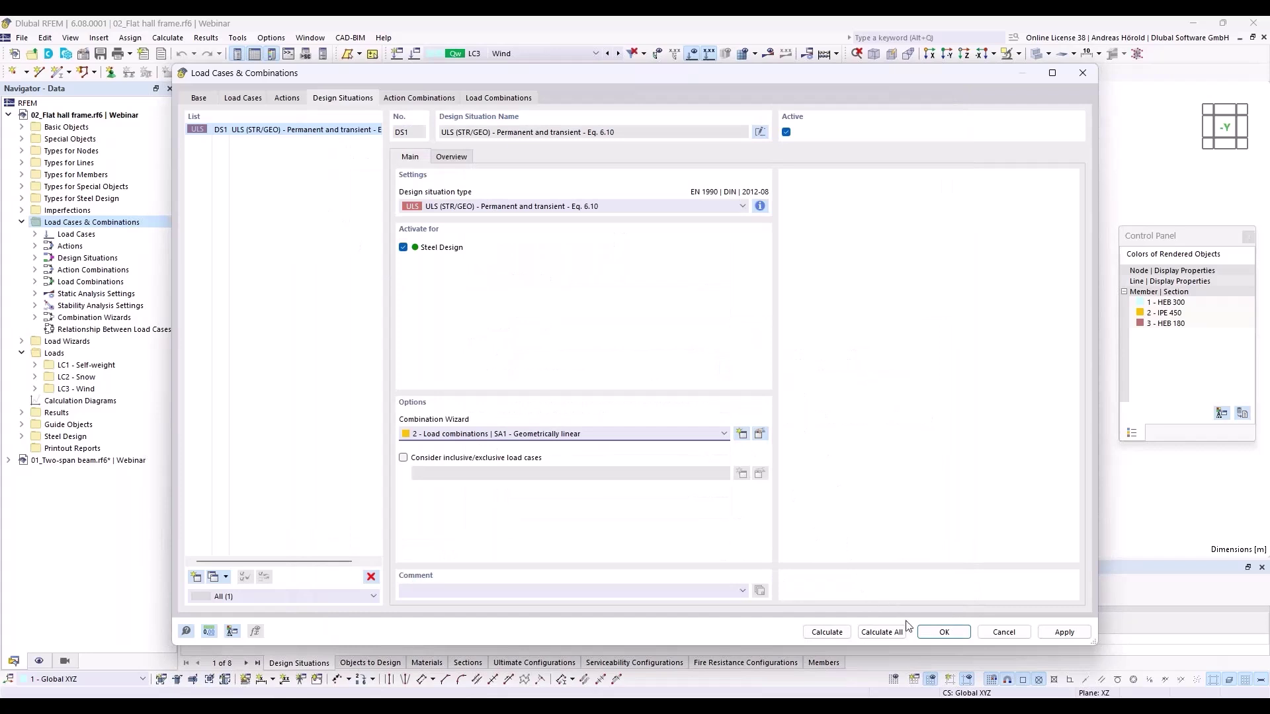
- Calculate all load cases, combinations and designs, and enlarge the results summary to read deformations and the minimum critical load factor
{"action": "left_click", "coordinate": [881, 632]}
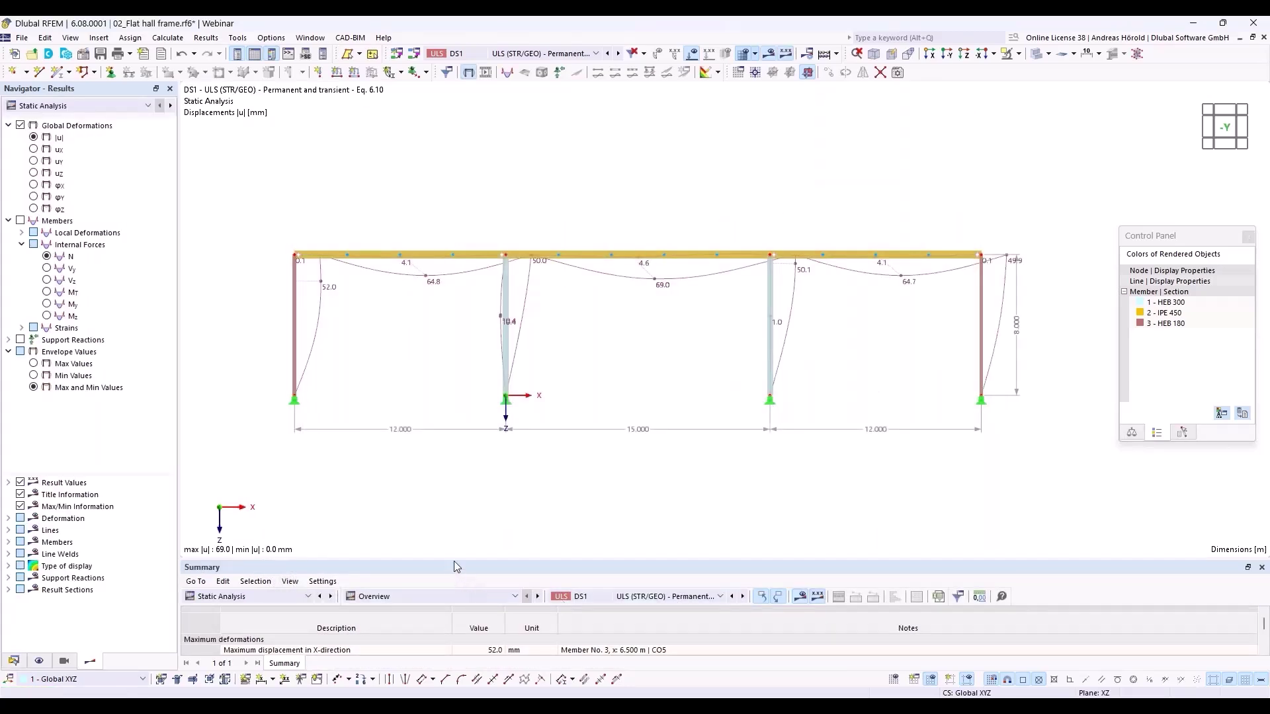
{"action": "left_click_drag", "start_coordinate": [453, 563], "coordinate": [456, 474]}
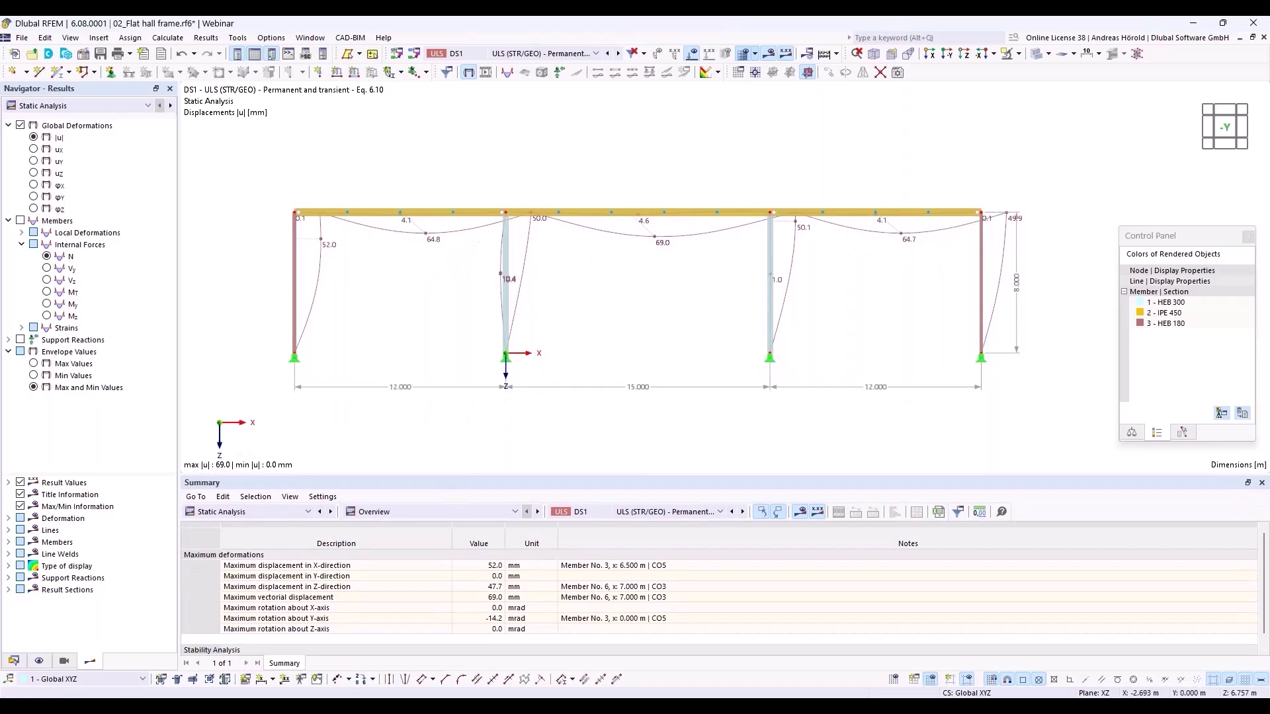
{"action": "left_click_drag", "start_coordinate": [459, 475], "coordinate": [459, 429]}
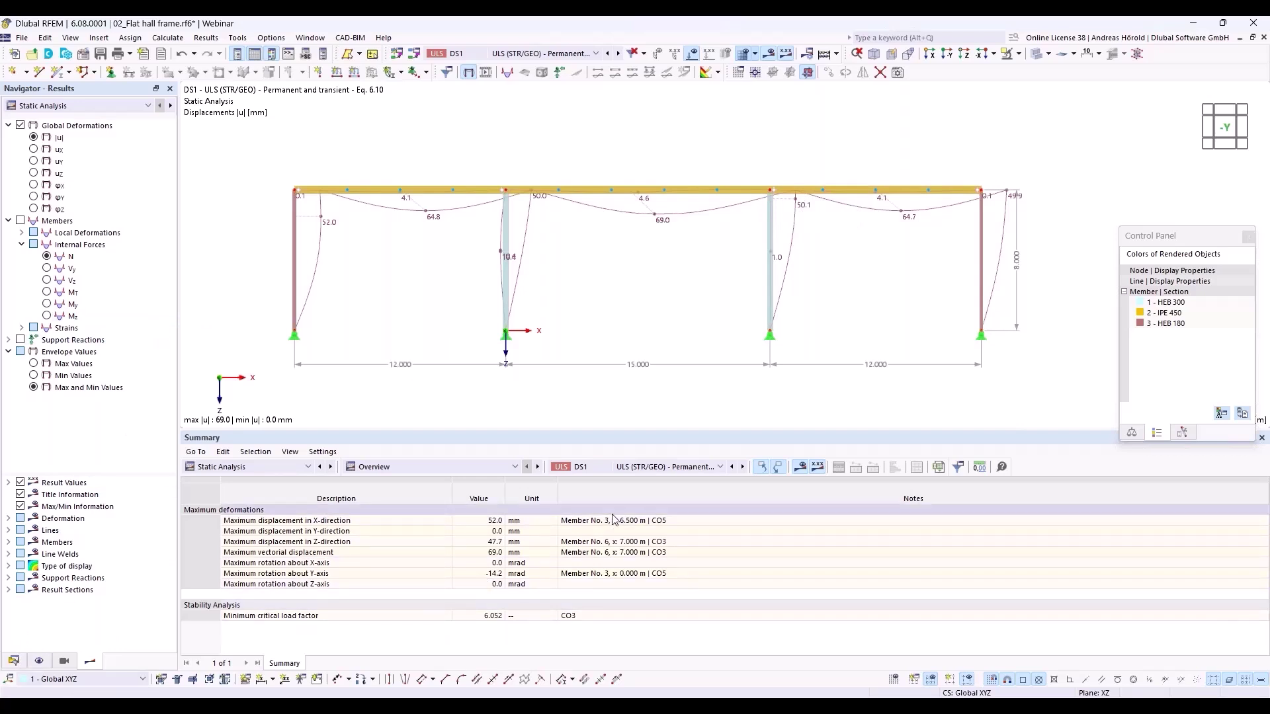
- Display the stability analysis results for load combination CO3 as effective lengths and critical loads by member
{"action": "left_click", "coordinate": [280, 466]}
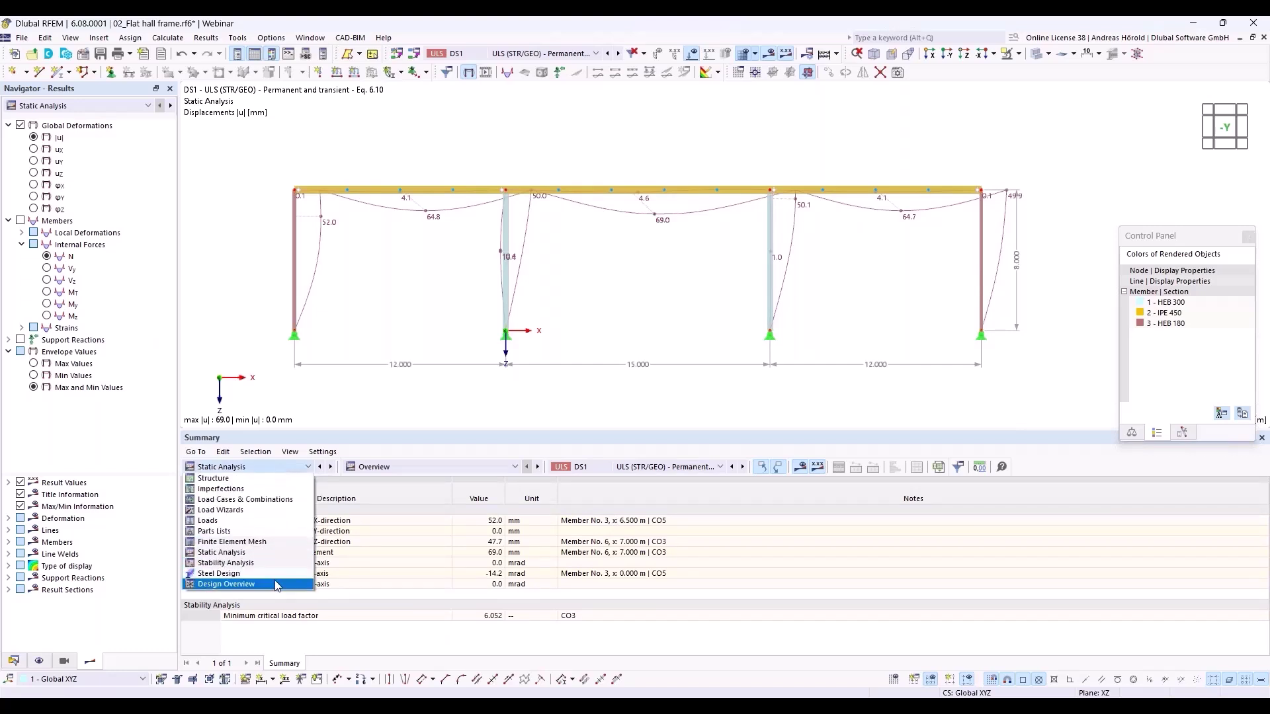
{"action": "left_click", "coordinate": [279, 562]}
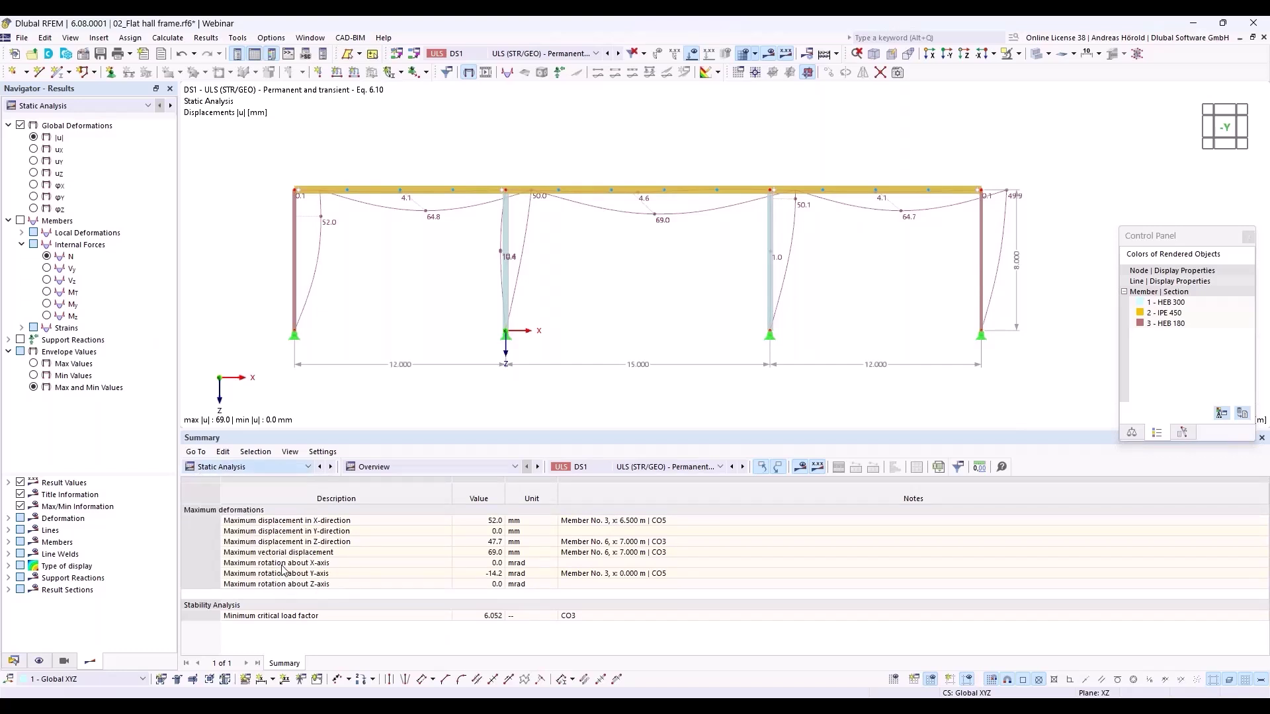
{"action": "left_click", "coordinate": [455, 466]}
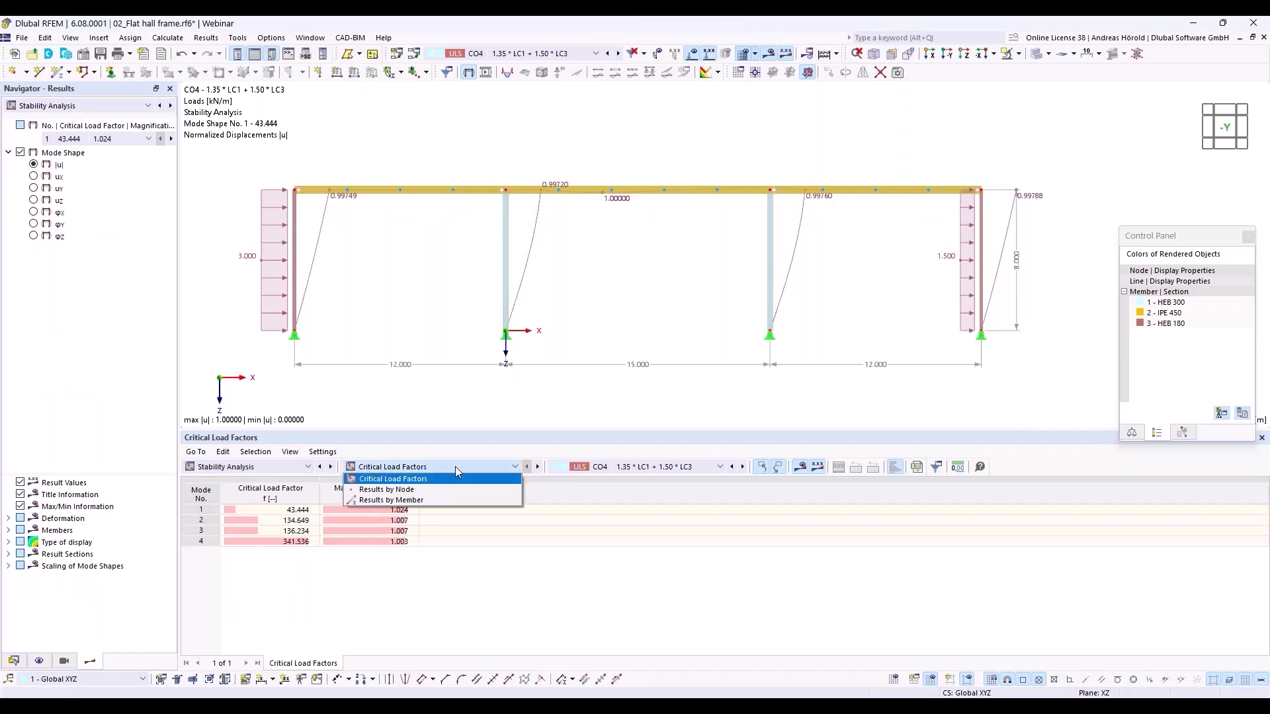
{"action": "left_click", "coordinate": [455, 501]}
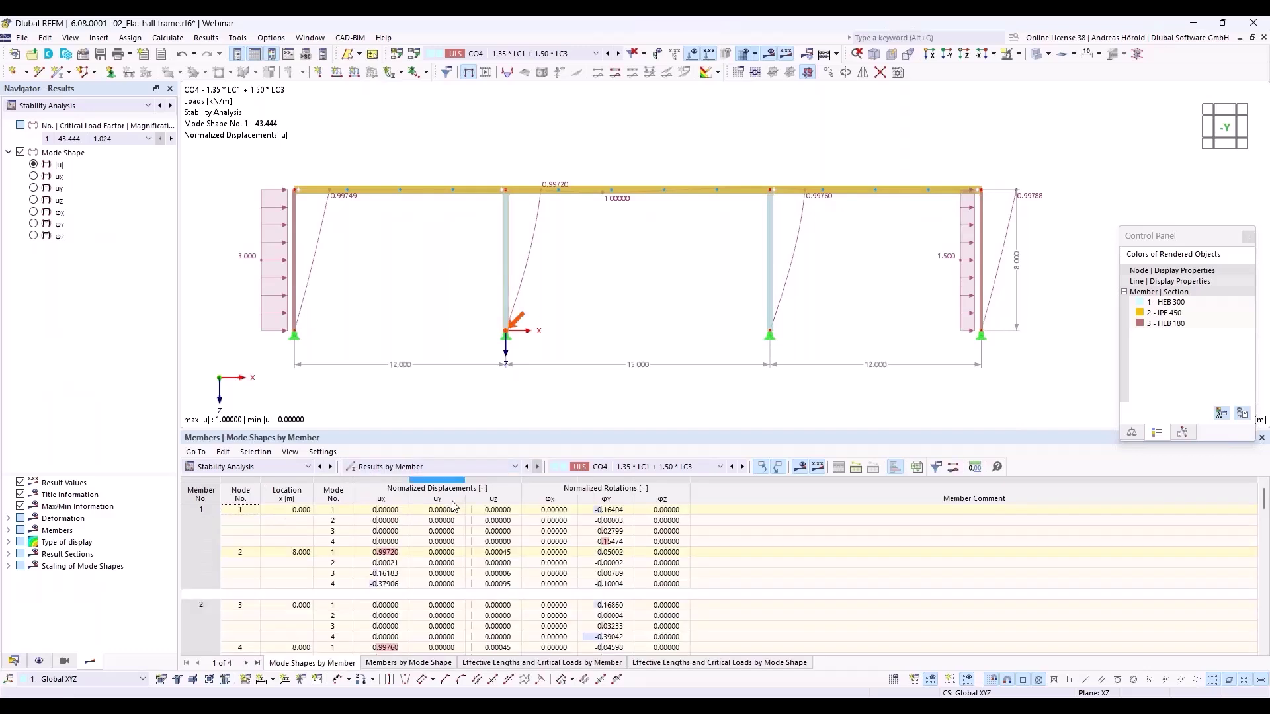
{"action": "left_click", "coordinate": [630, 471]}
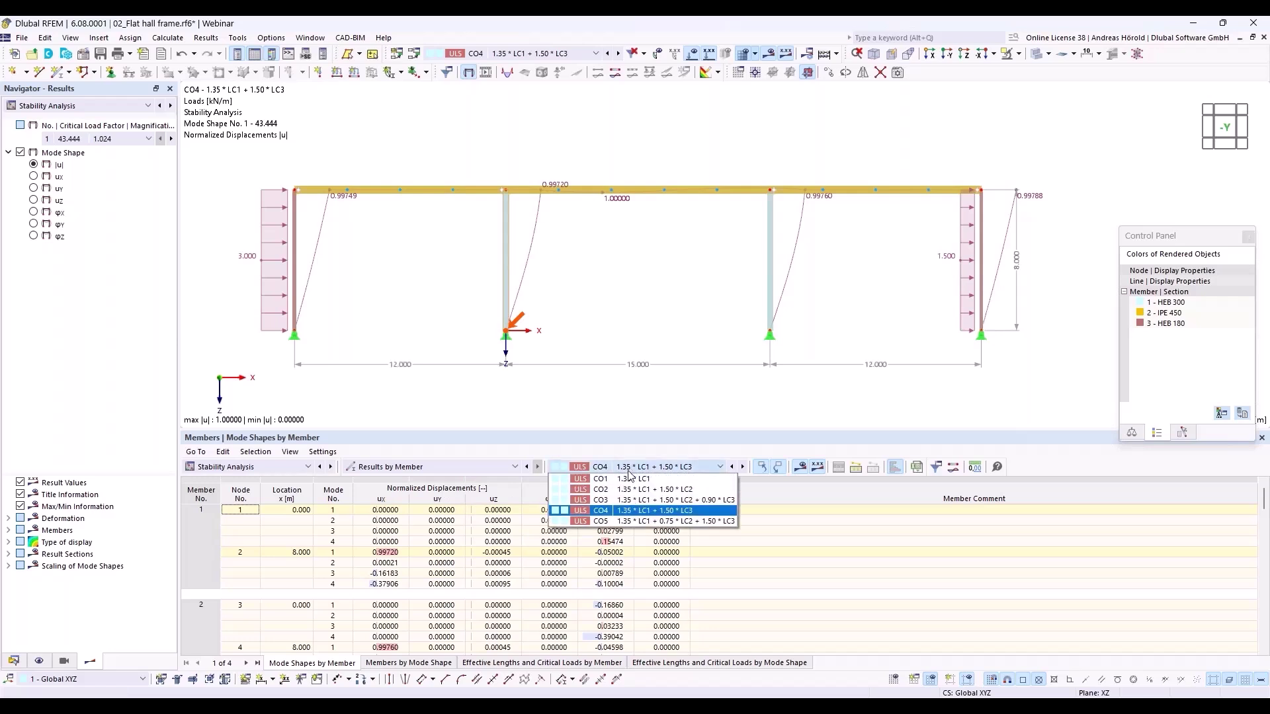
{"action": "left_click", "coordinate": [626, 505]}
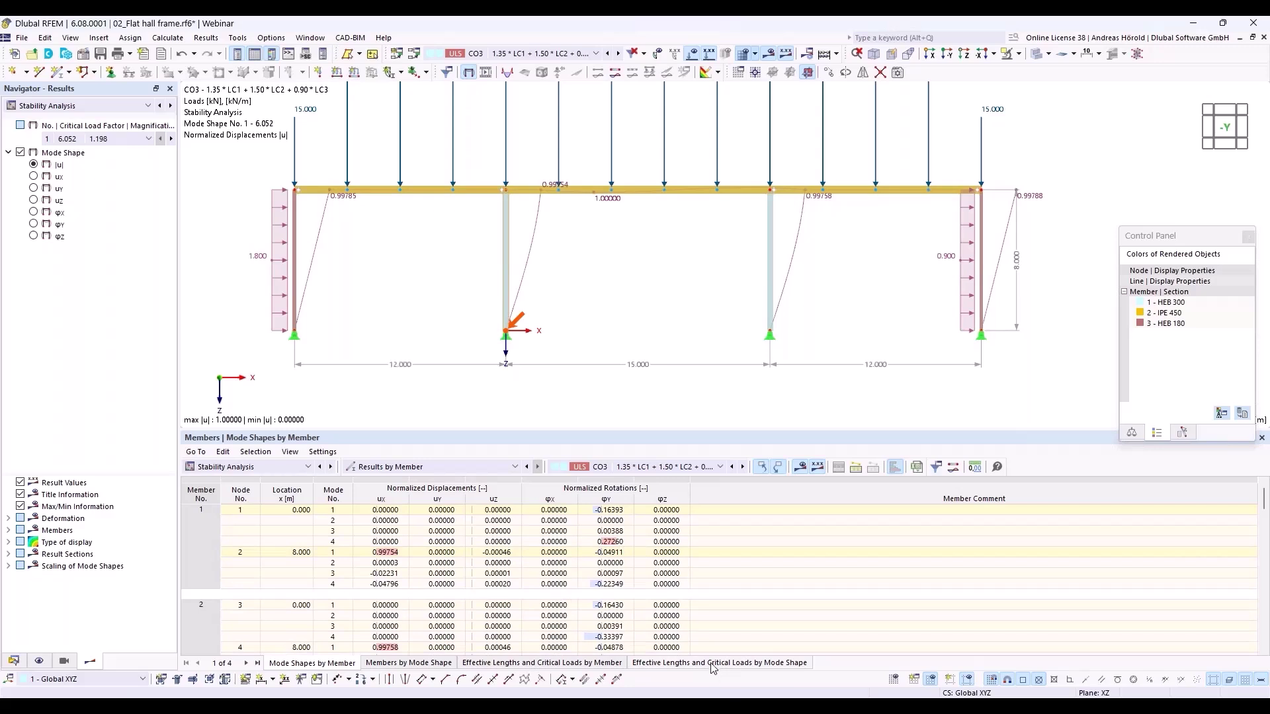
{"action": "left_click", "coordinate": [579, 664]}
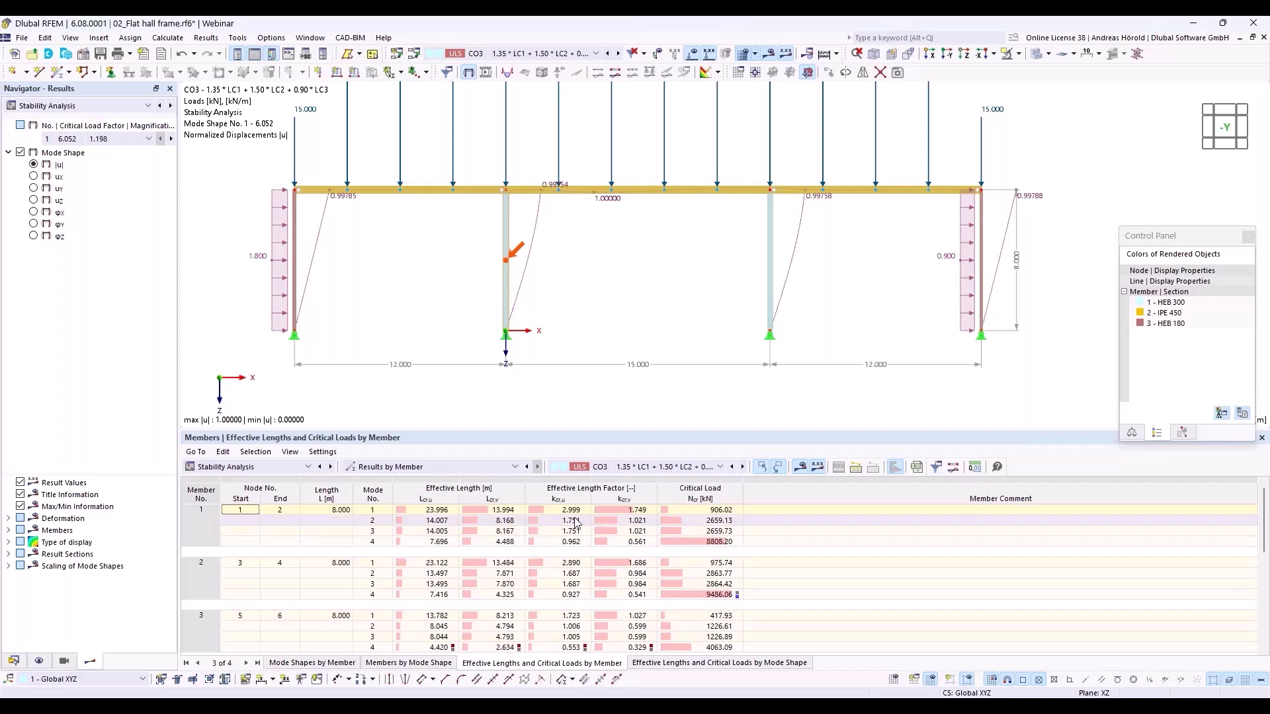
- Examine the first-mode effective length factors kcr,u of column members 1 to 4
{"action": "left_click", "coordinate": [570, 510]}
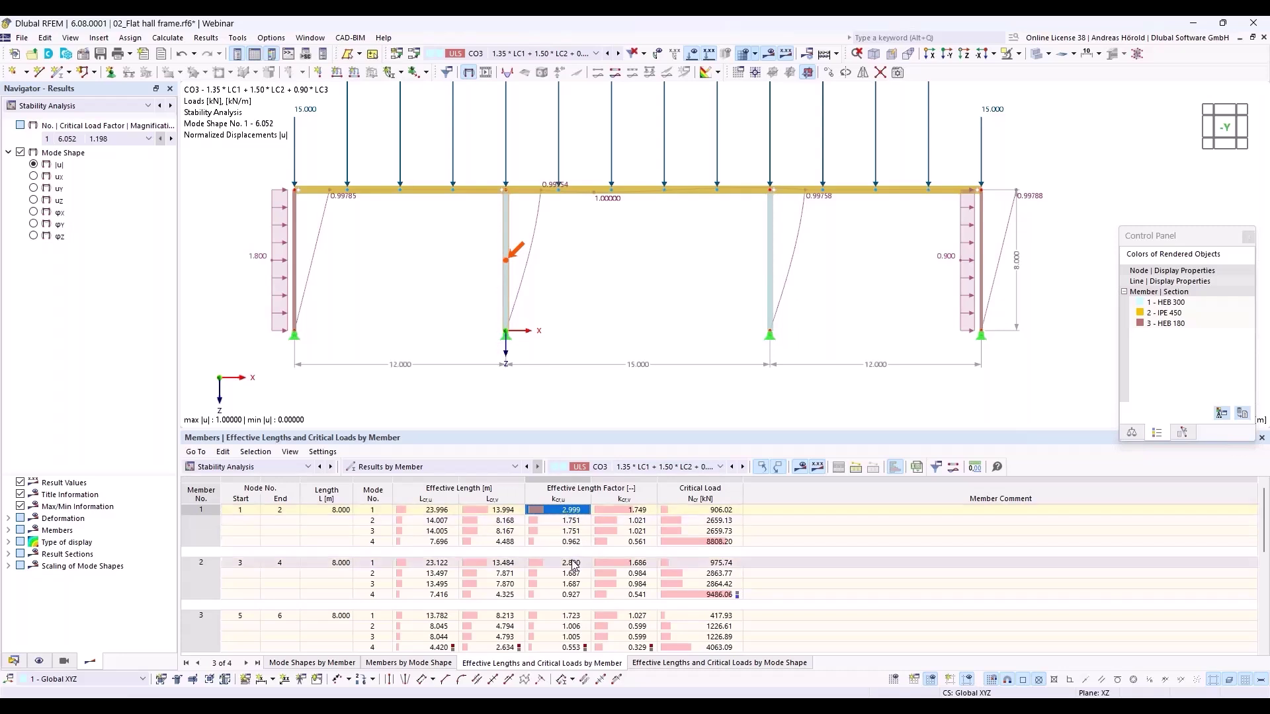
{"action": "left_click", "coordinate": [570, 563]}
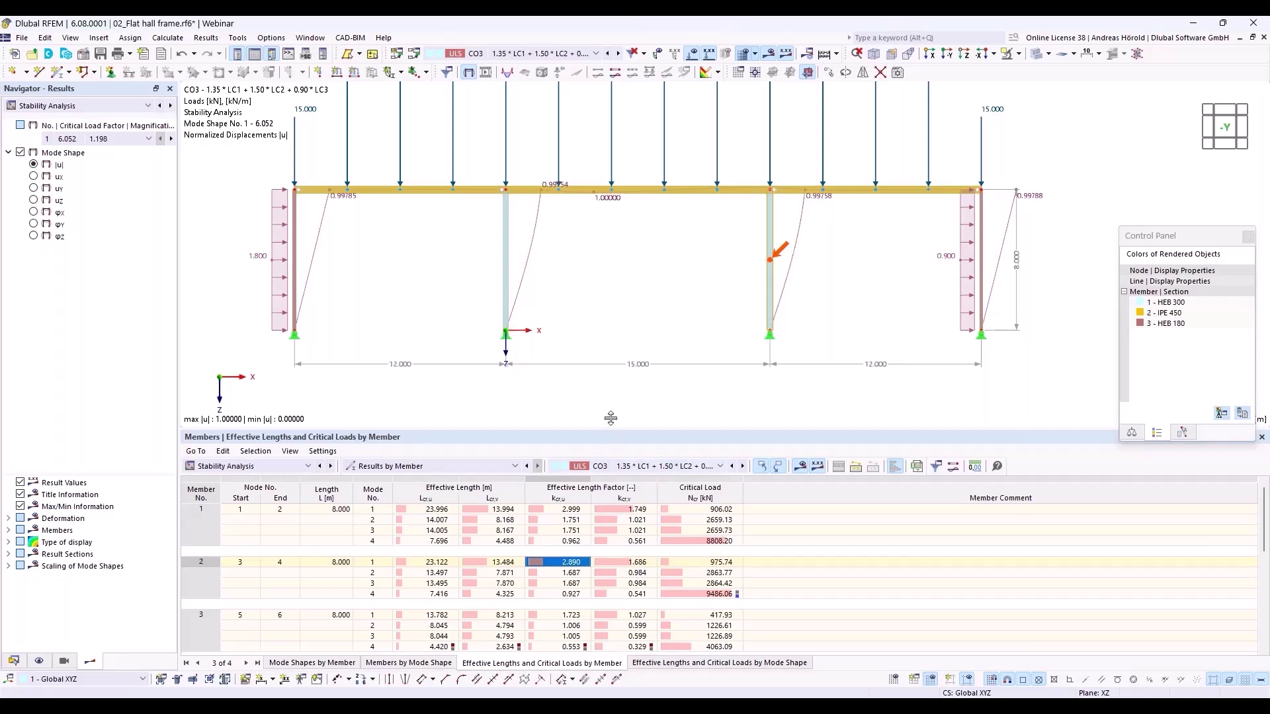
{"action": "left_click_drag", "start_coordinate": [610, 431], "coordinate": [610, 380]}
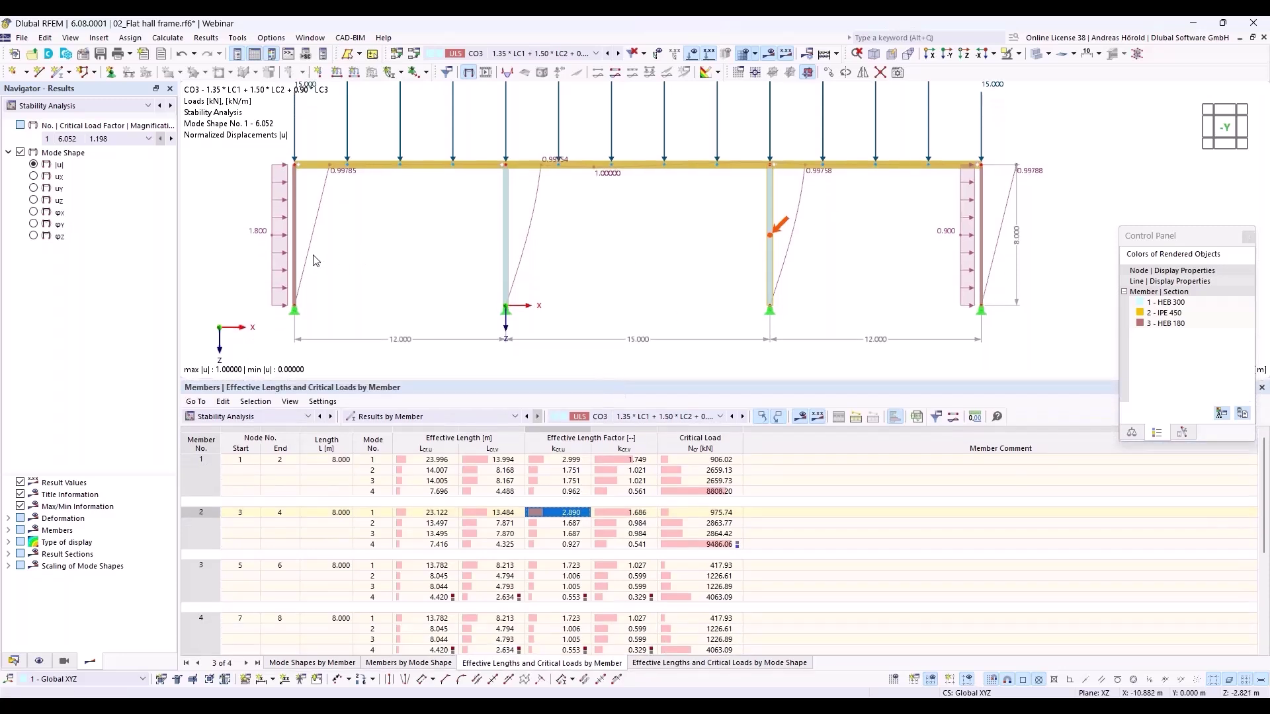
{"action": "left_click", "coordinate": [570, 566]}
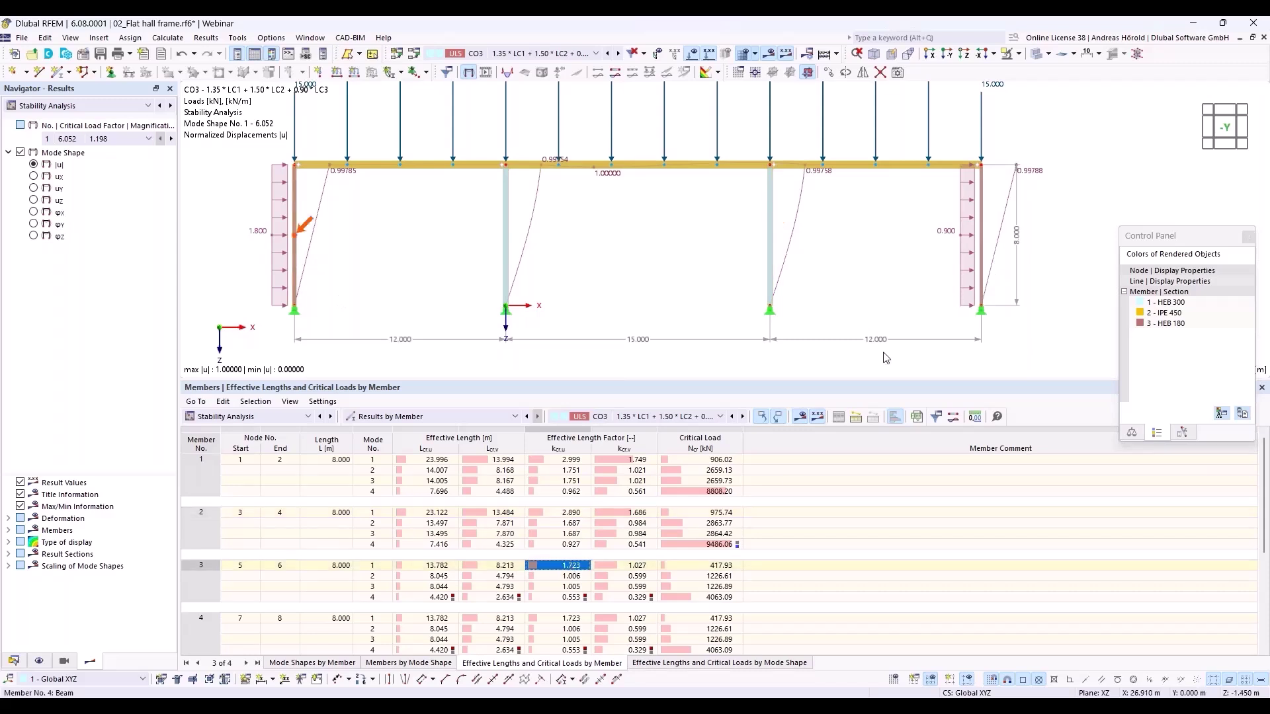
{"action": "left_click", "coordinate": [567, 621]}
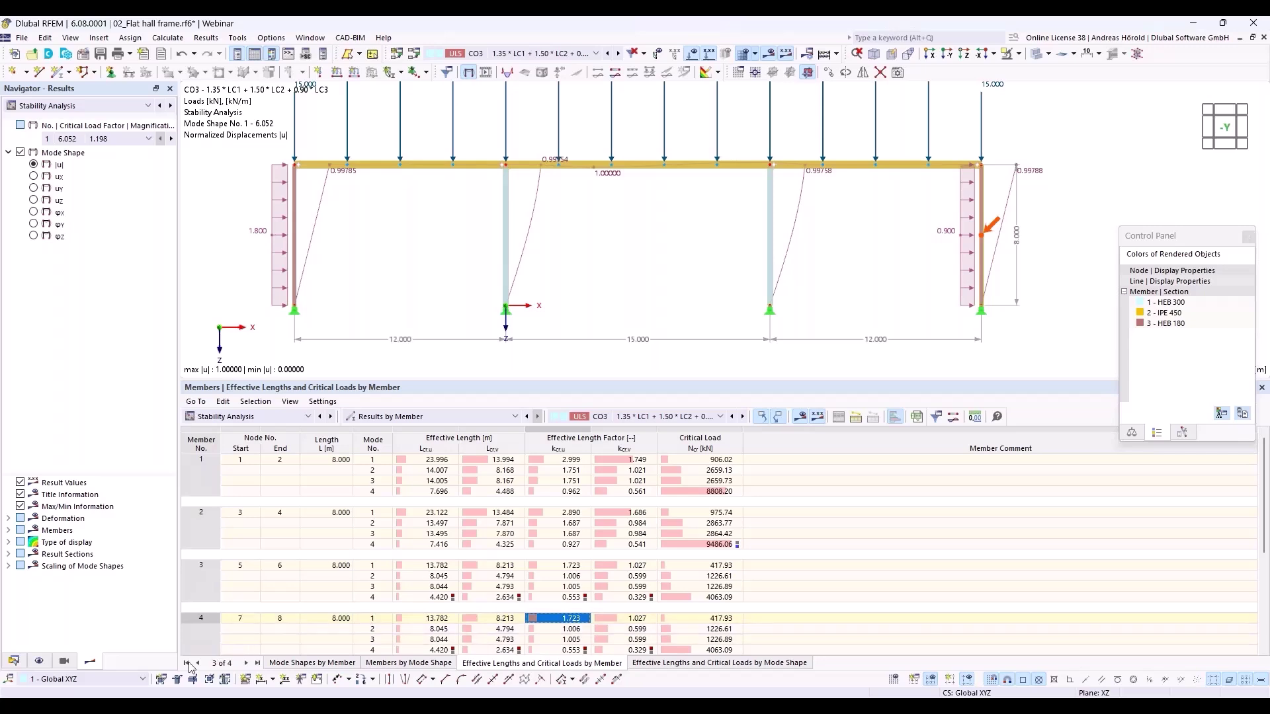
- Reassign combination wizard 1 with SA2 - Second-order (P-Δ) to DS1, checking its imperfection settings and accepting deletion of the existing results
{"action": "left_click", "coordinate": [14, 661]}
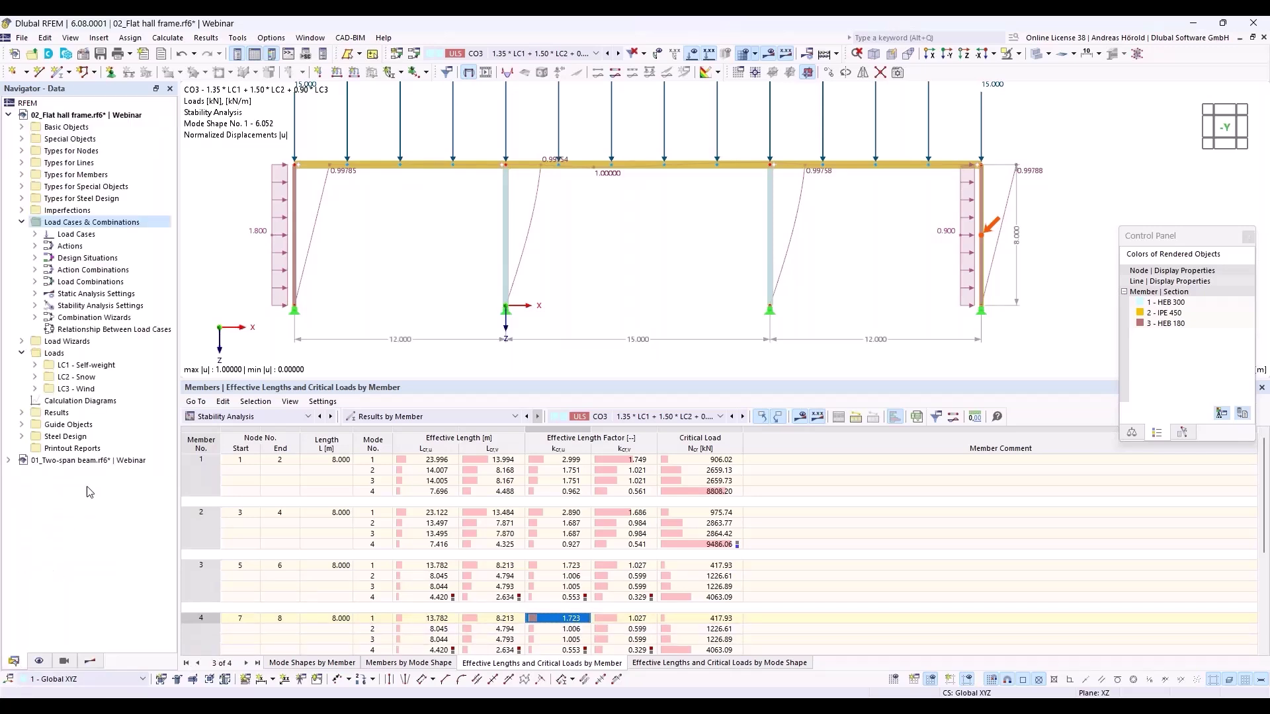
{"action": "left_click", "coordinate": [35, 257]}
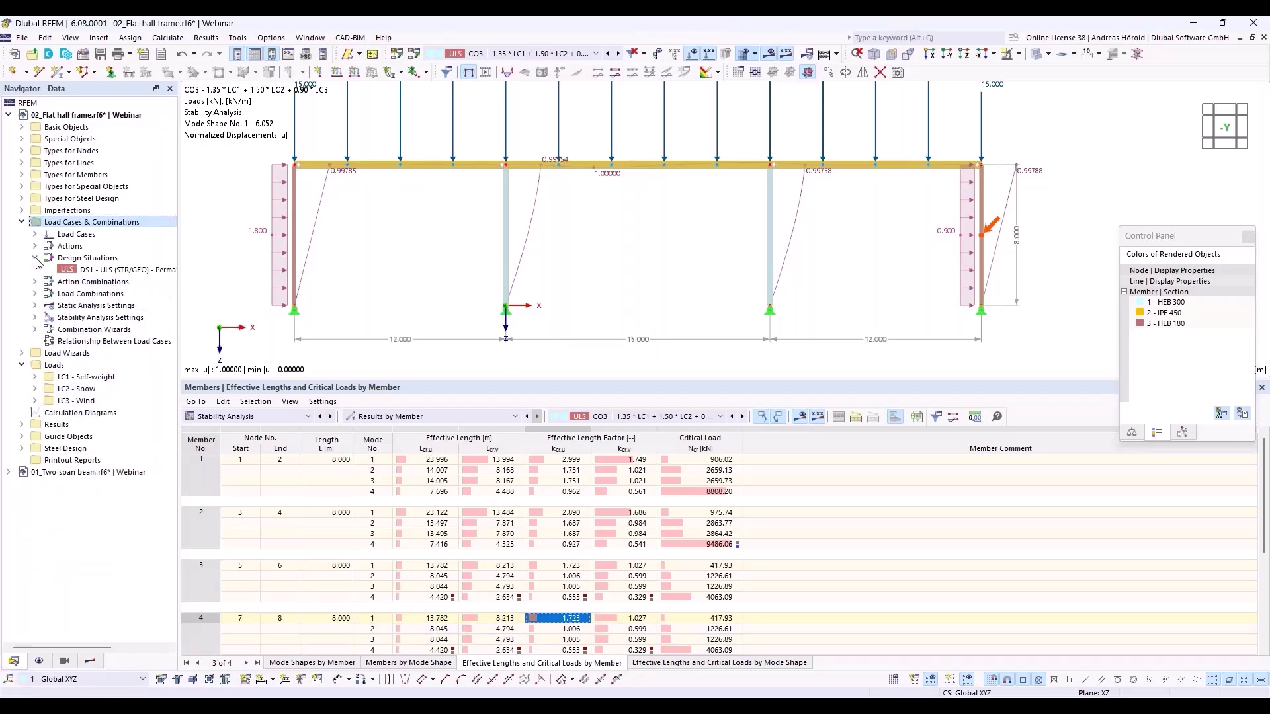
{"action": "double_click", "coordinate": [116, 271]}
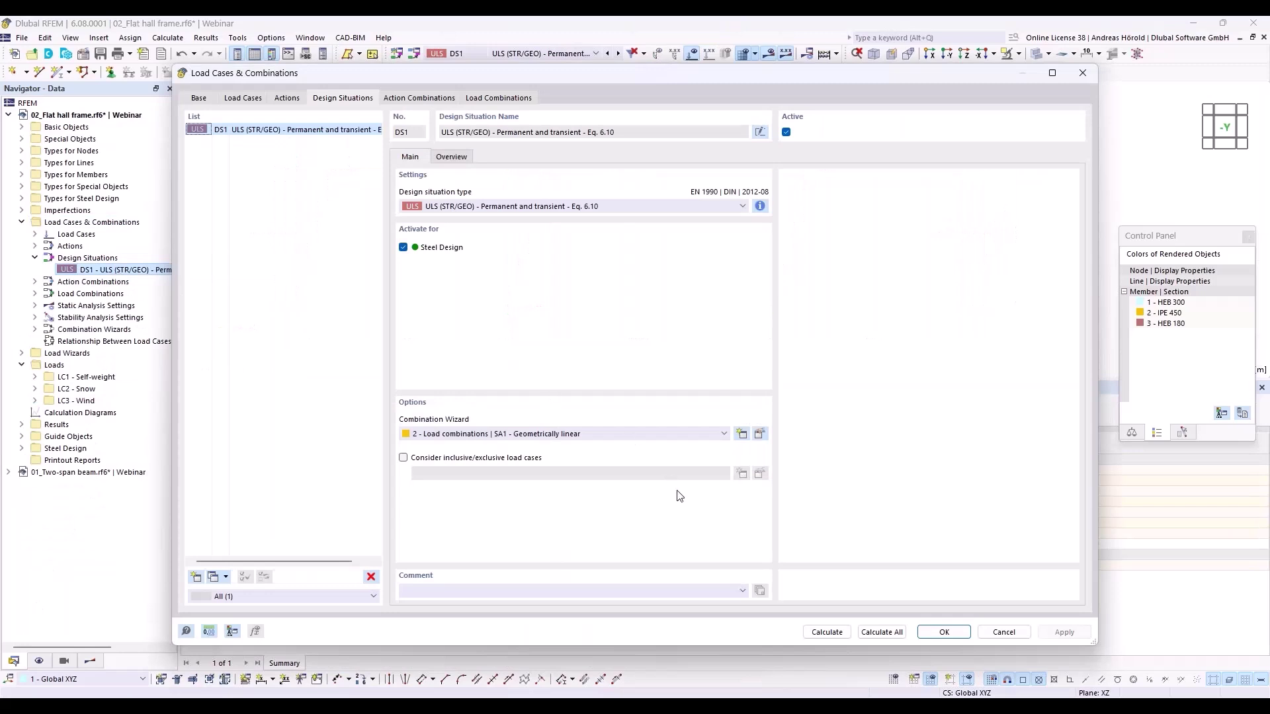
{"action": "left_click", "coordinate": [603, 437]}
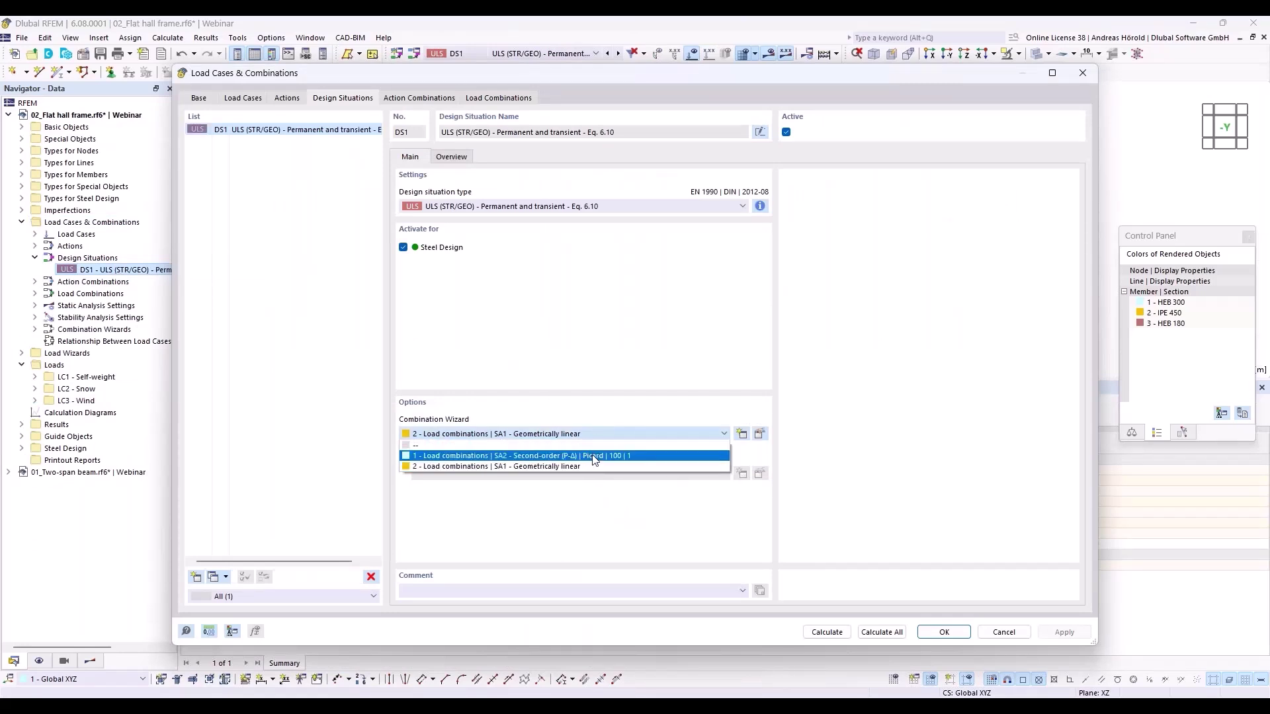
{"action": "left_click", "coordinate": [594, 456]}
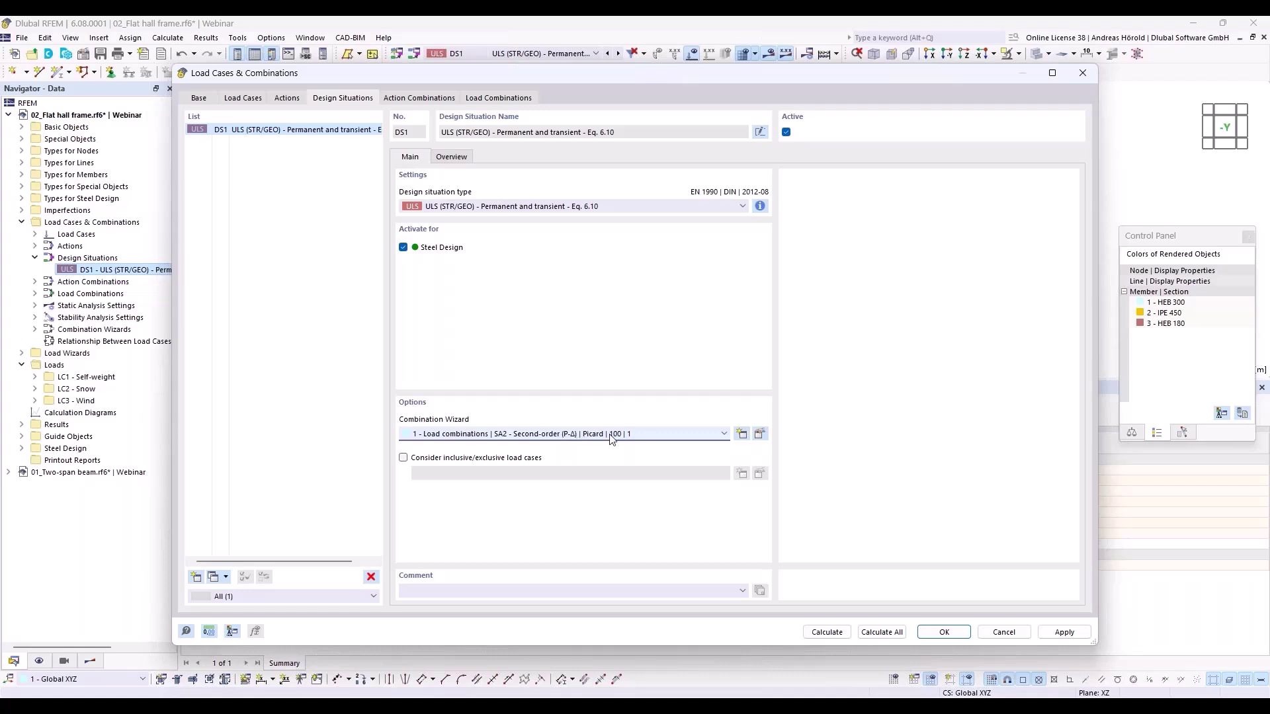
{"action": "left_click", "coordinate": [759, 434]}
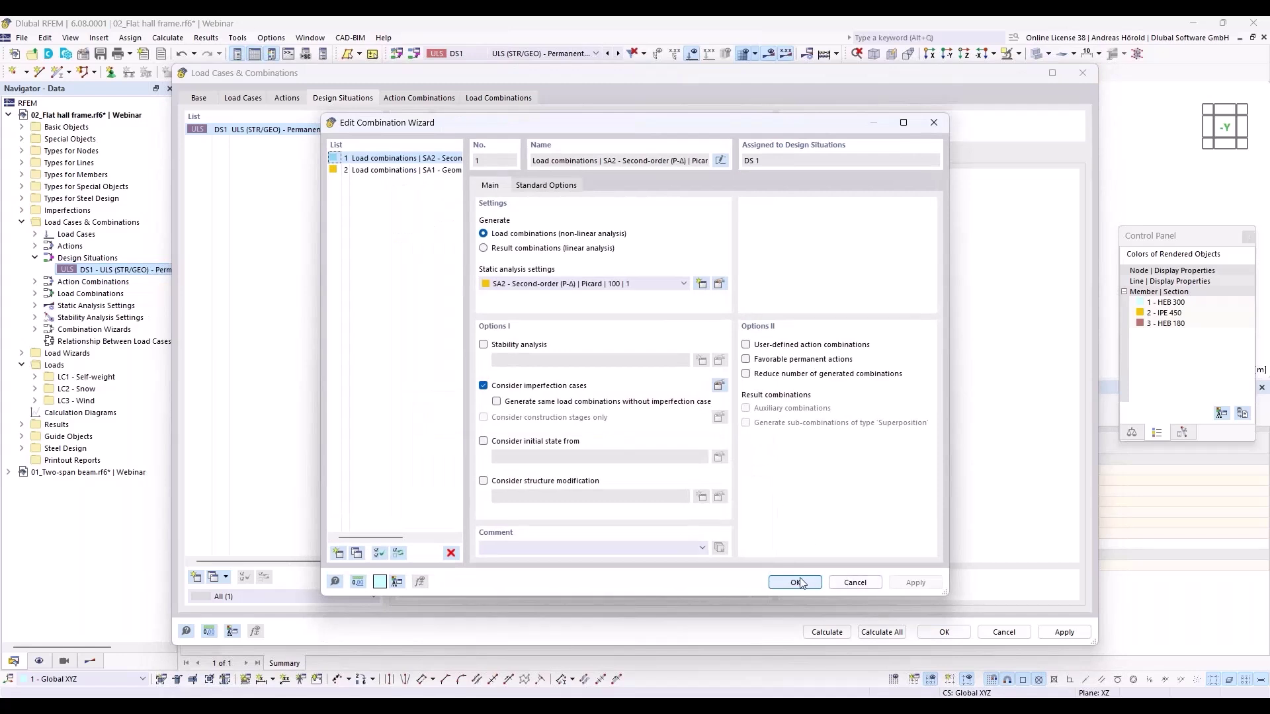
{"action": "left_click", "coordinate": [852, 582]}
{"action": "left_click", "coordinate": [944, 632]}
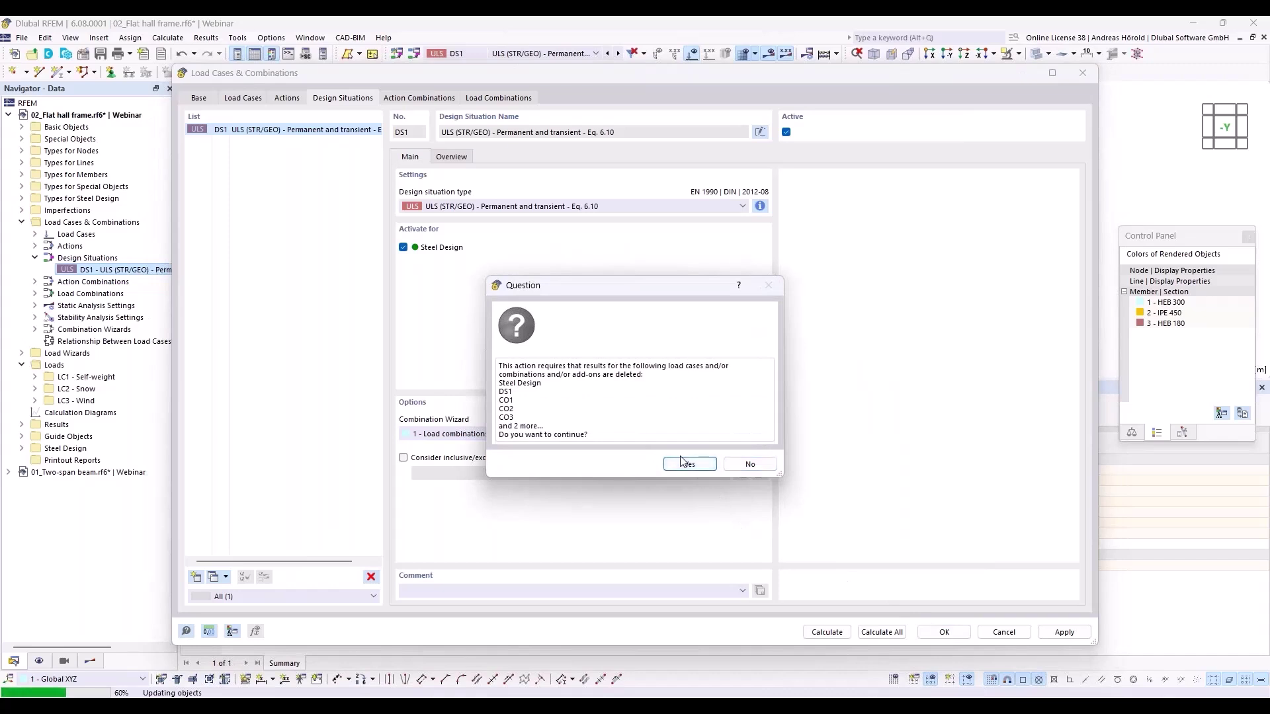
{"action": "left_click", "coordinate": [685, 464]}
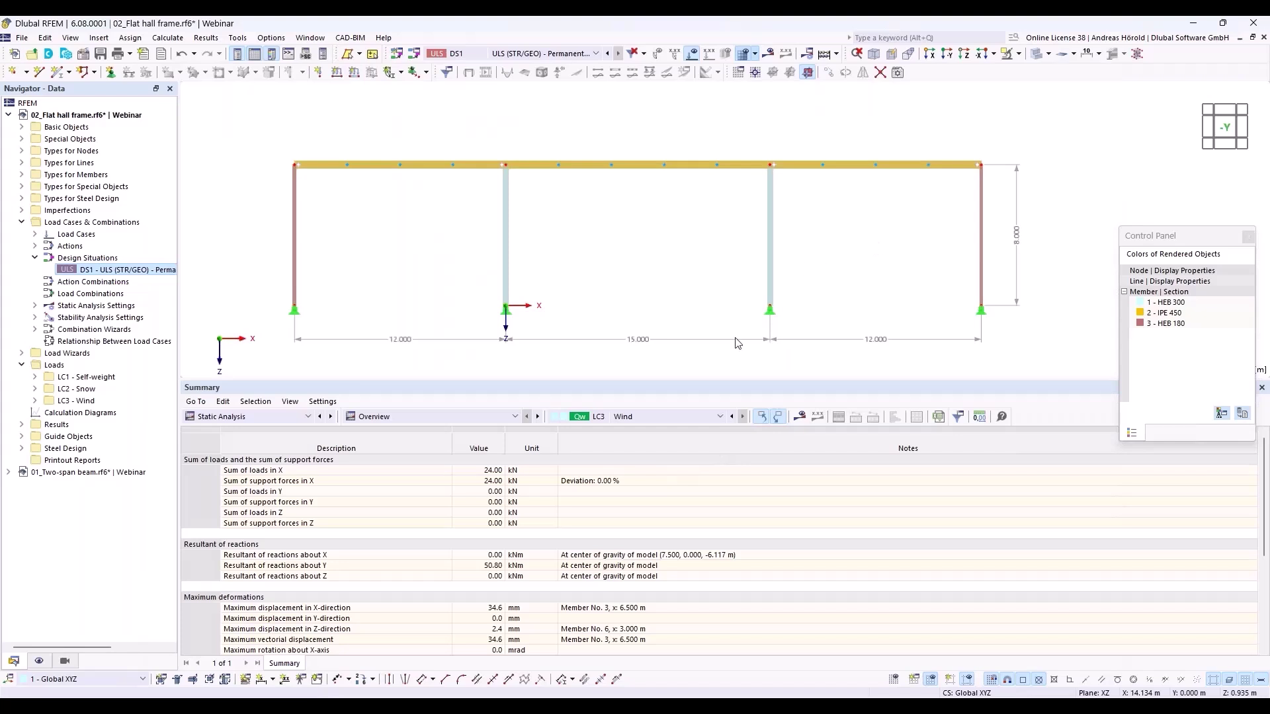
- Shrink the results summary and open the steel design type settings of the two inner HEB 300 columns, members 1 and 2
{"action": "left_click_drag", "start_coordinate": [729, 384], "coordinate": [722, 562]}
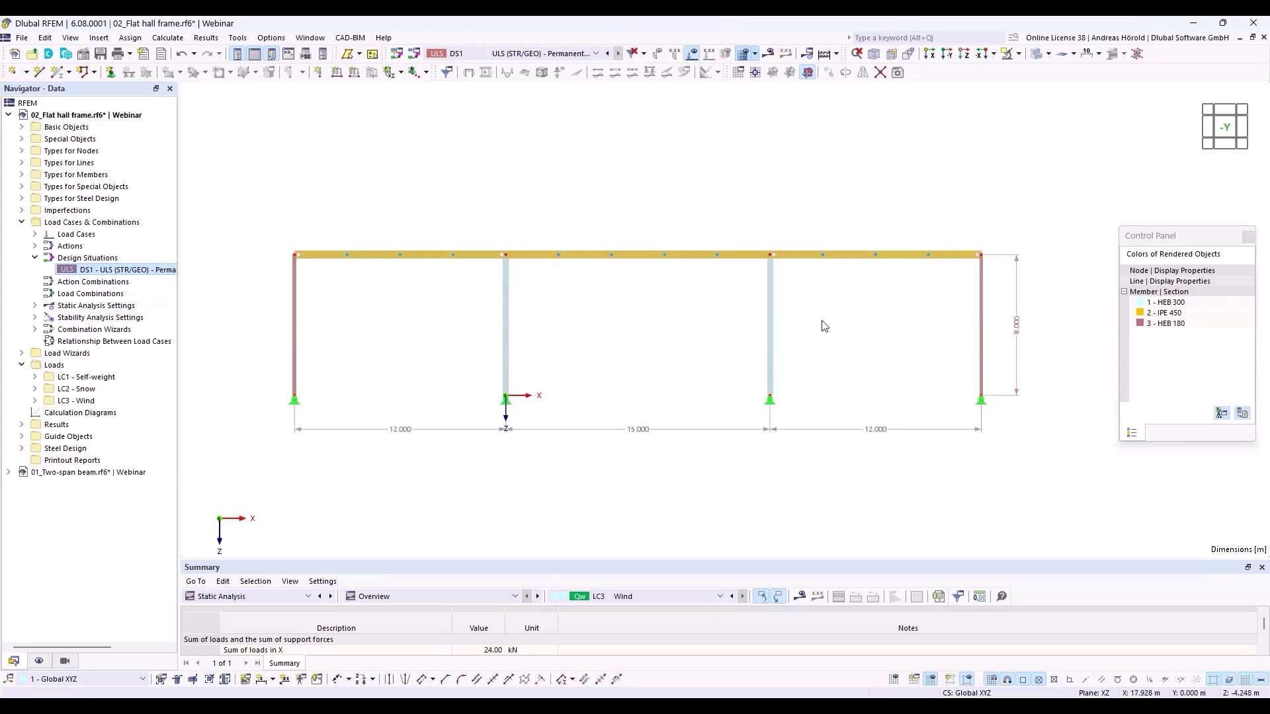
{"action": "left_click_drag", "start_coordinate": [810, 308], "coordinate": [422, 357]}
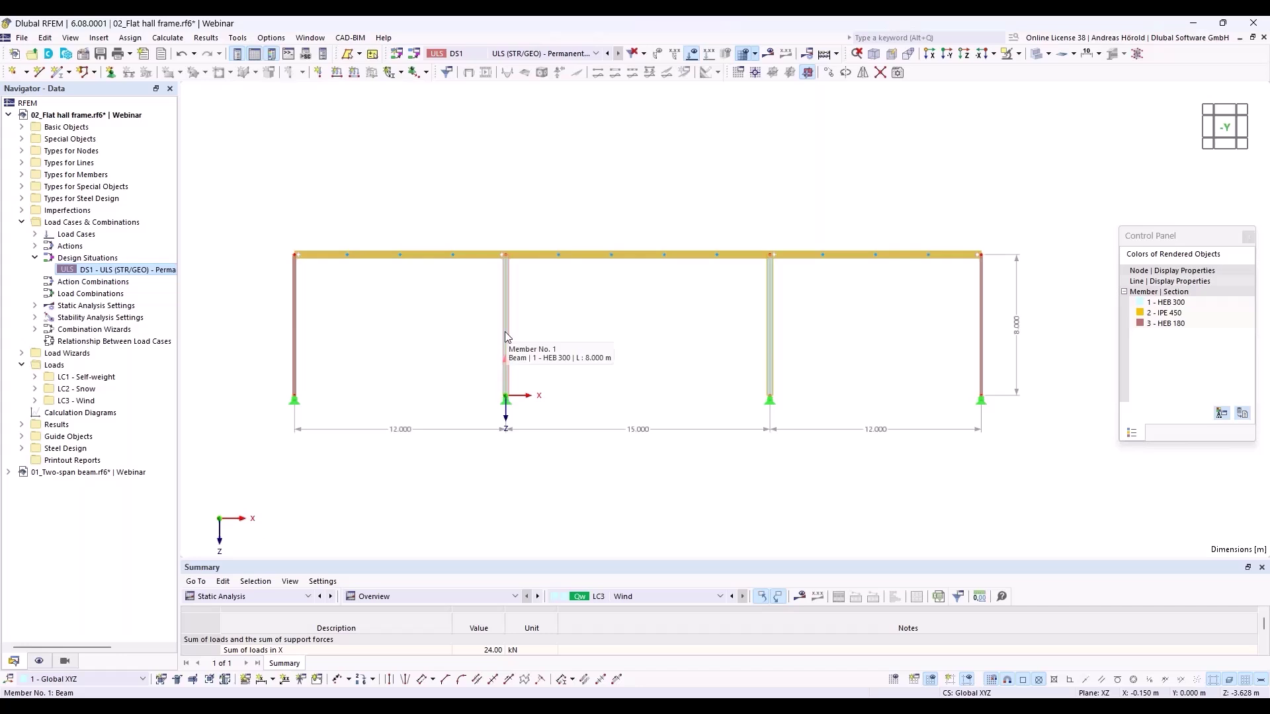
{"action": "right_click", "coordinate": [505, 333]}
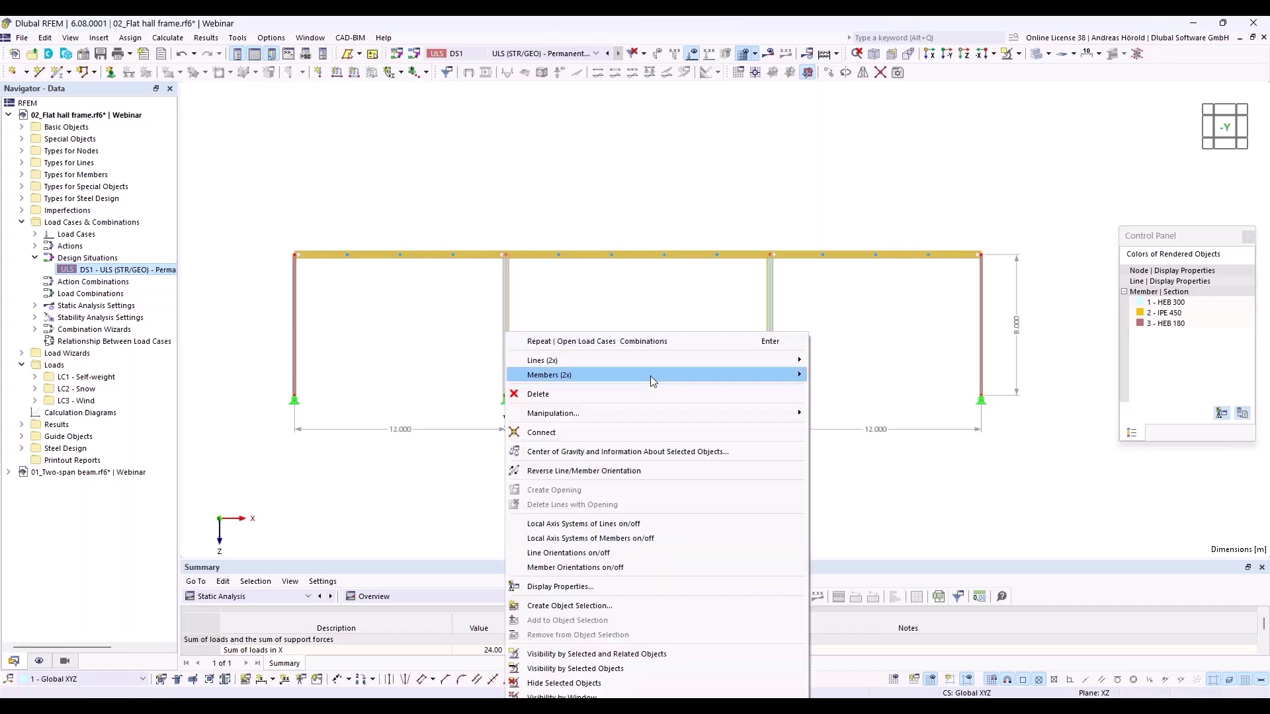
{"action": "mouse_move", "coordinate": [651, 375]}
{"action": "left_click", "coordinate": [845, 376]}
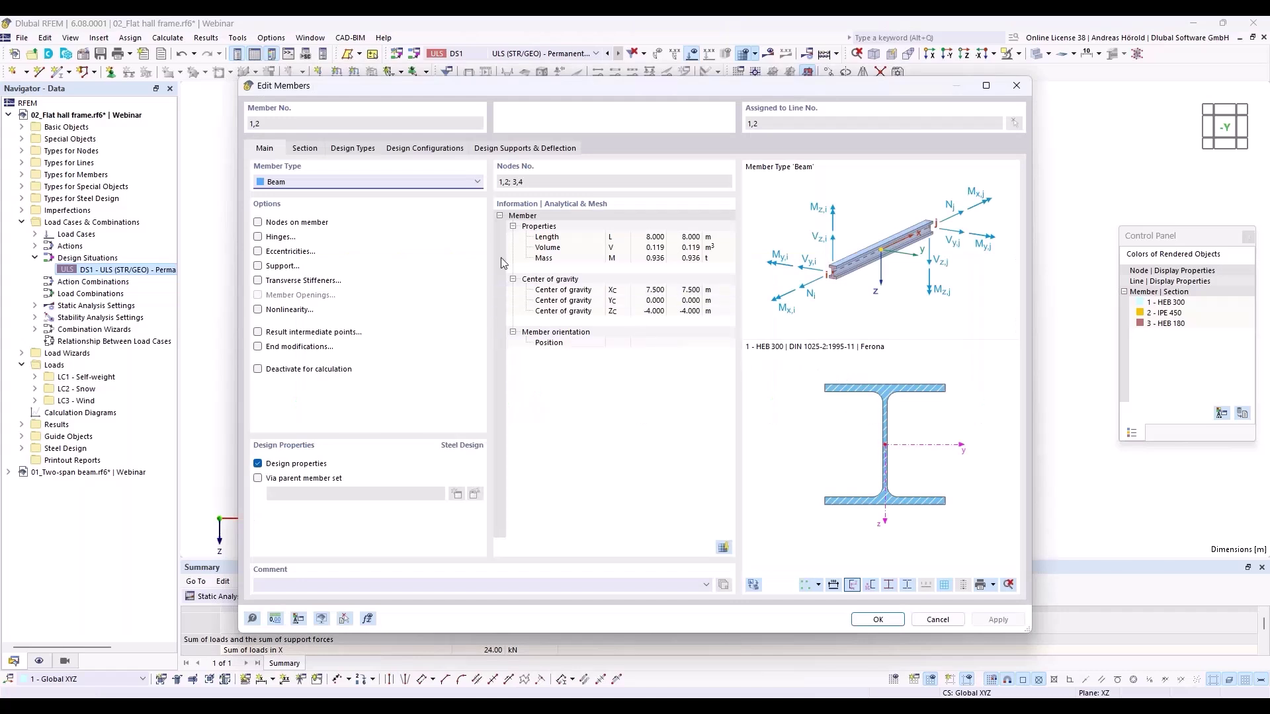
{"action": "left_click", "coordinate": [416, 149]}
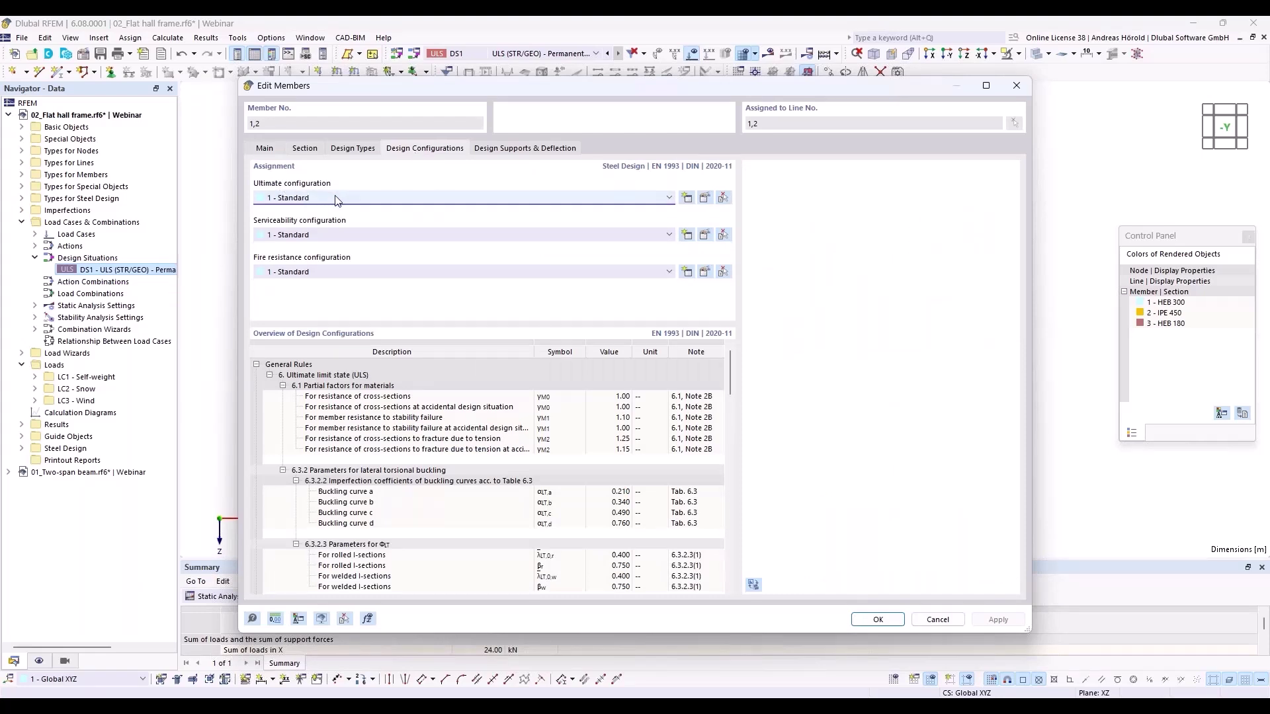
{"action": "left_click", "coordinate": [354, 149]}
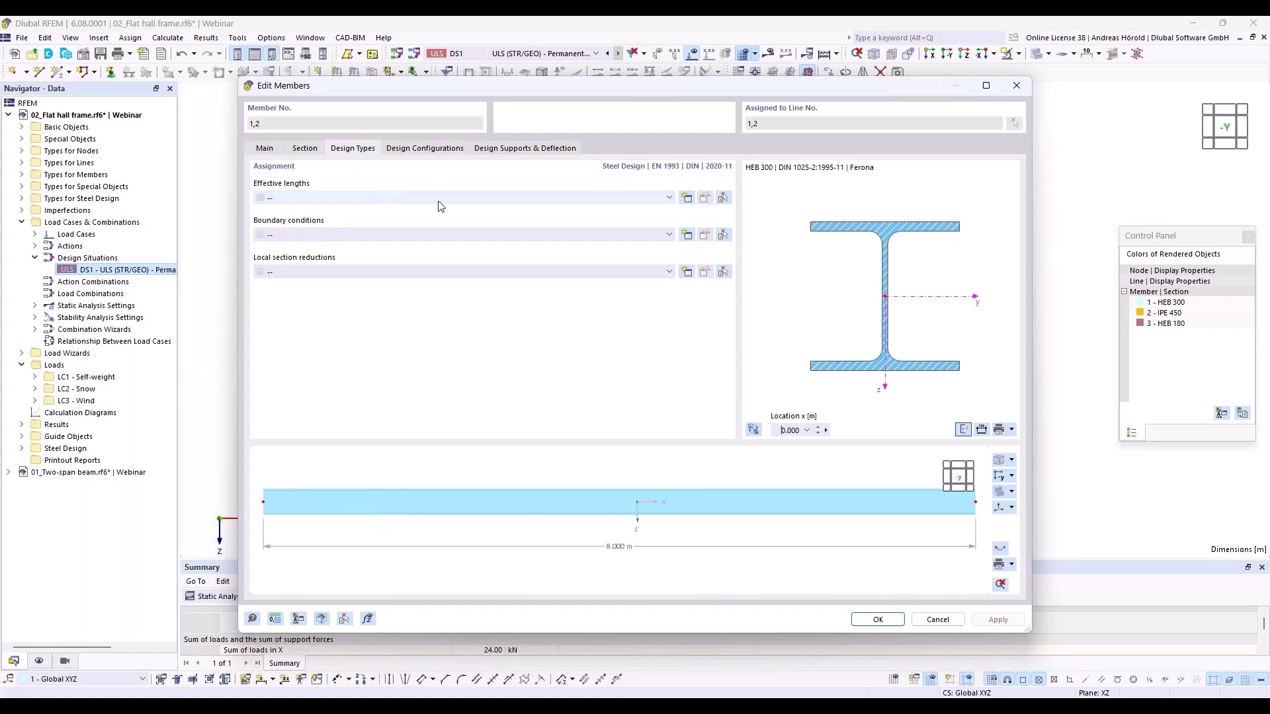
- Create new effective lengths for members 1 and 2 with the factor ky/u set to 3.00
{"action": "left_click", "coordinate": [688, 199]}
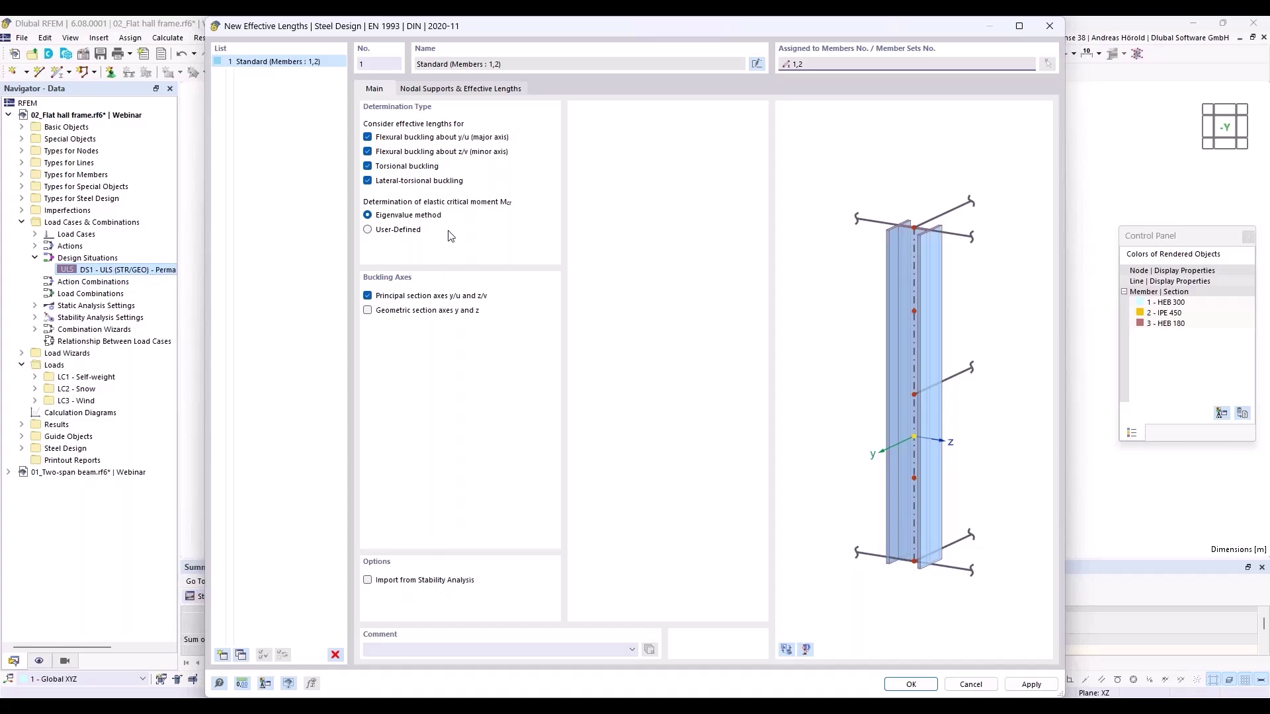
{"action": "left_click", "coordinate": [456, 91]}
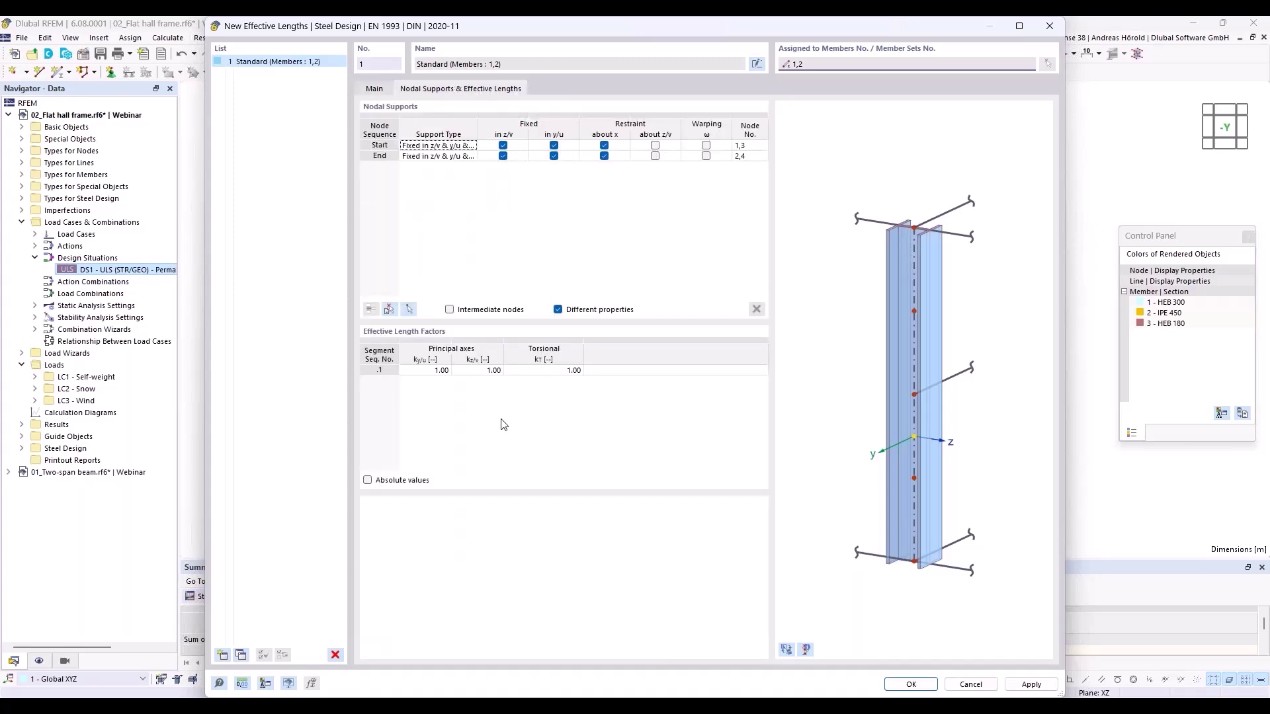
{"action": "left_click", "coordinate": [434, 371]}
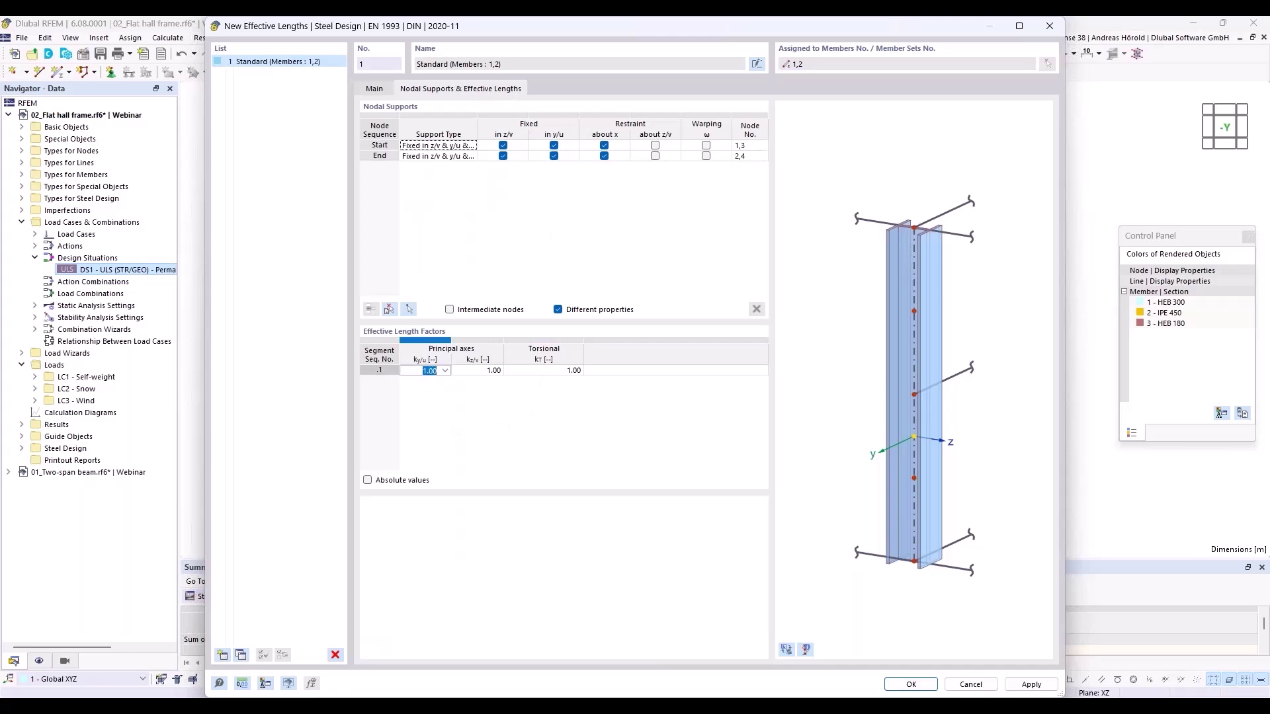
{"action": "type", "text": "3"}
{"action": "left_click", "coordinate": [910, 685]}
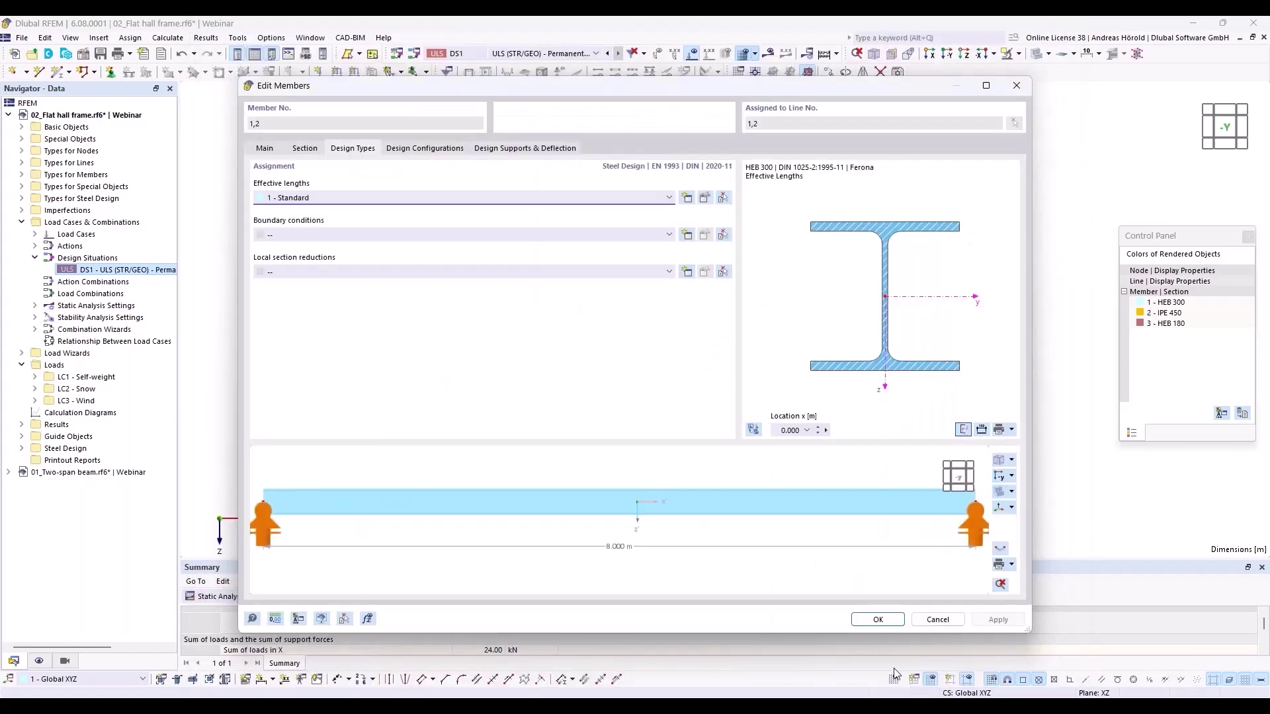
{"action": "left_click", "coordinate": [877, 619]}
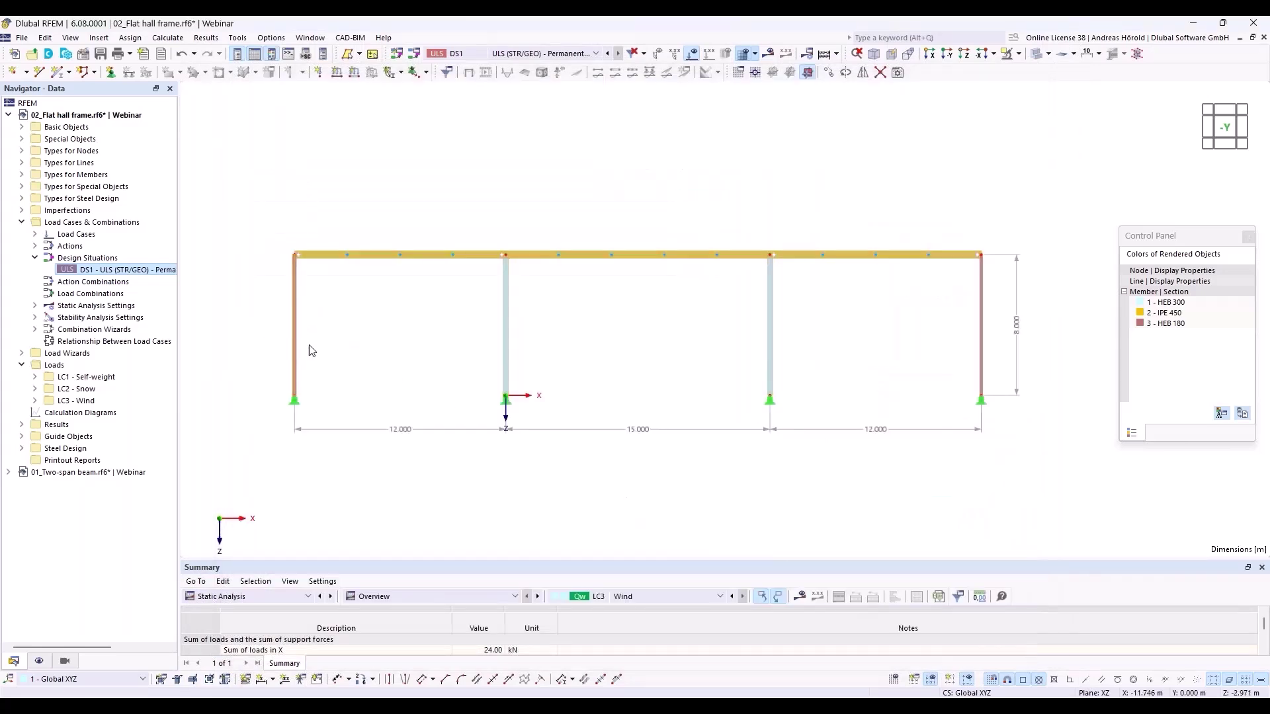
- Create new effective lengths for the two outer HEB 180 columns, members 3 and 4, with ky/u set to 1.72
{"action": "right_click", "coordinate": [981, 330]}
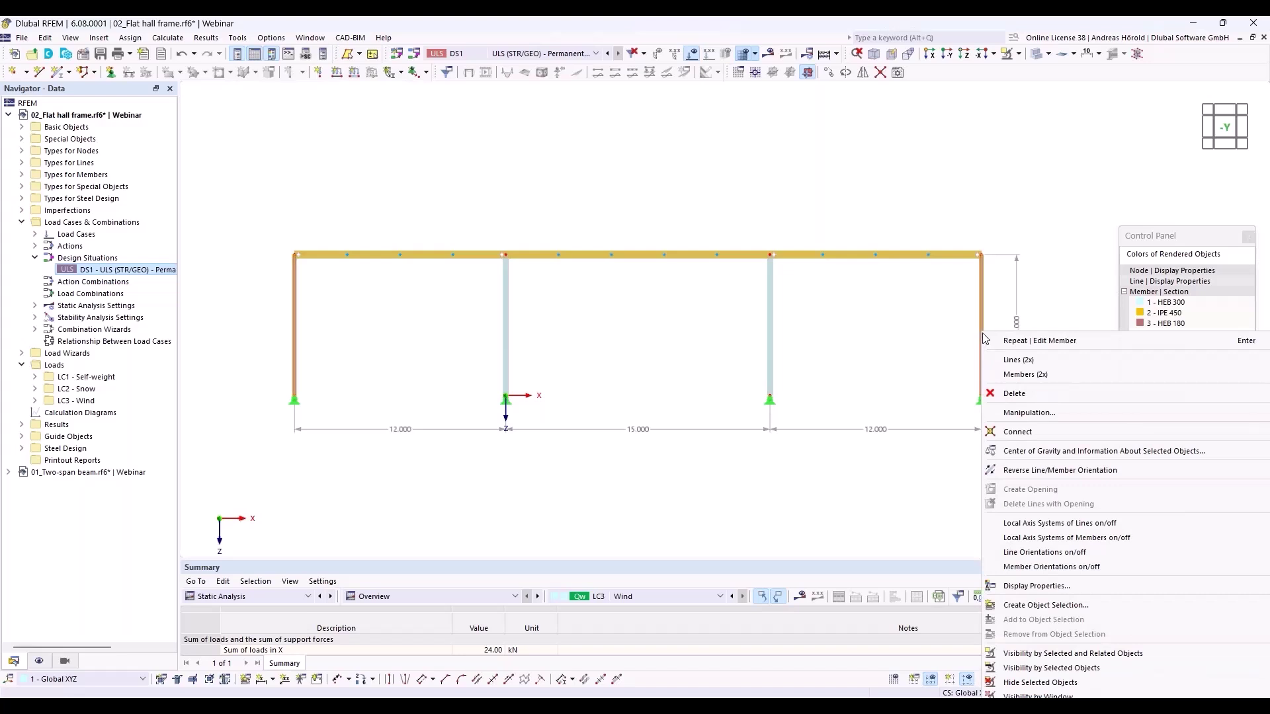
{"action": "mouse_move", "coordinate": [1010, 375]}
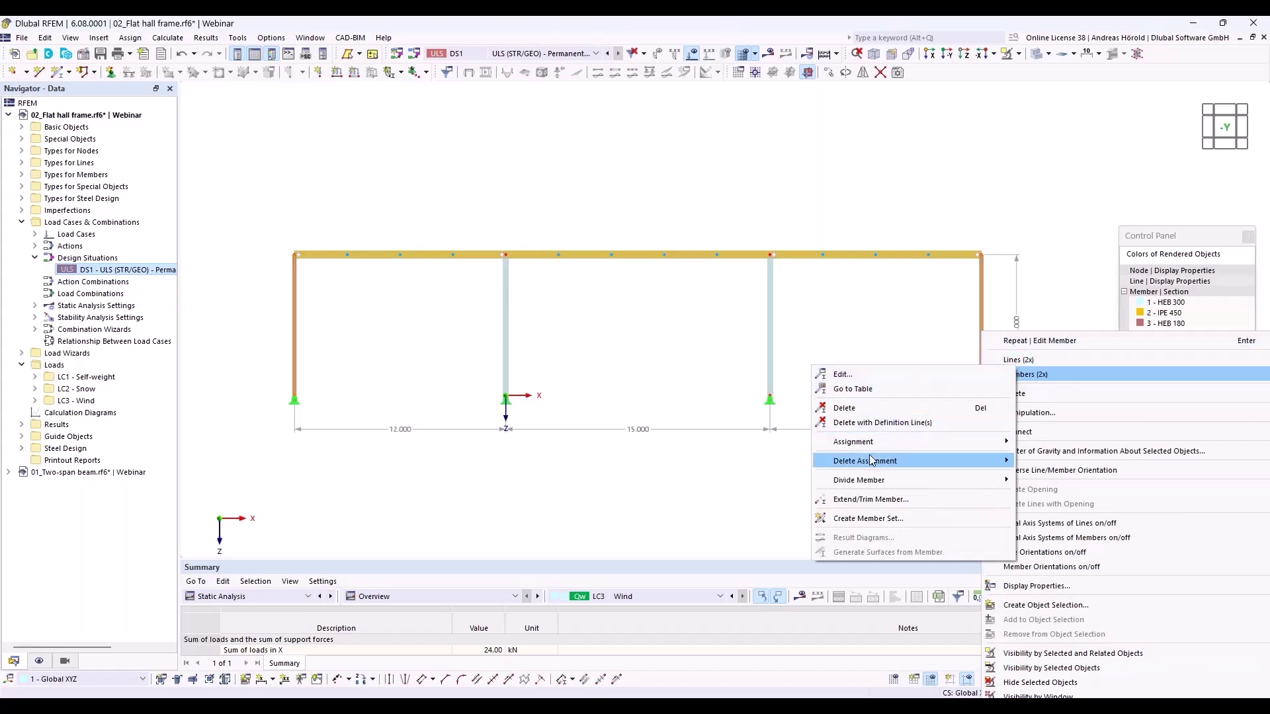
{"action": "mouse_move", "coordinate": [871, 468]}
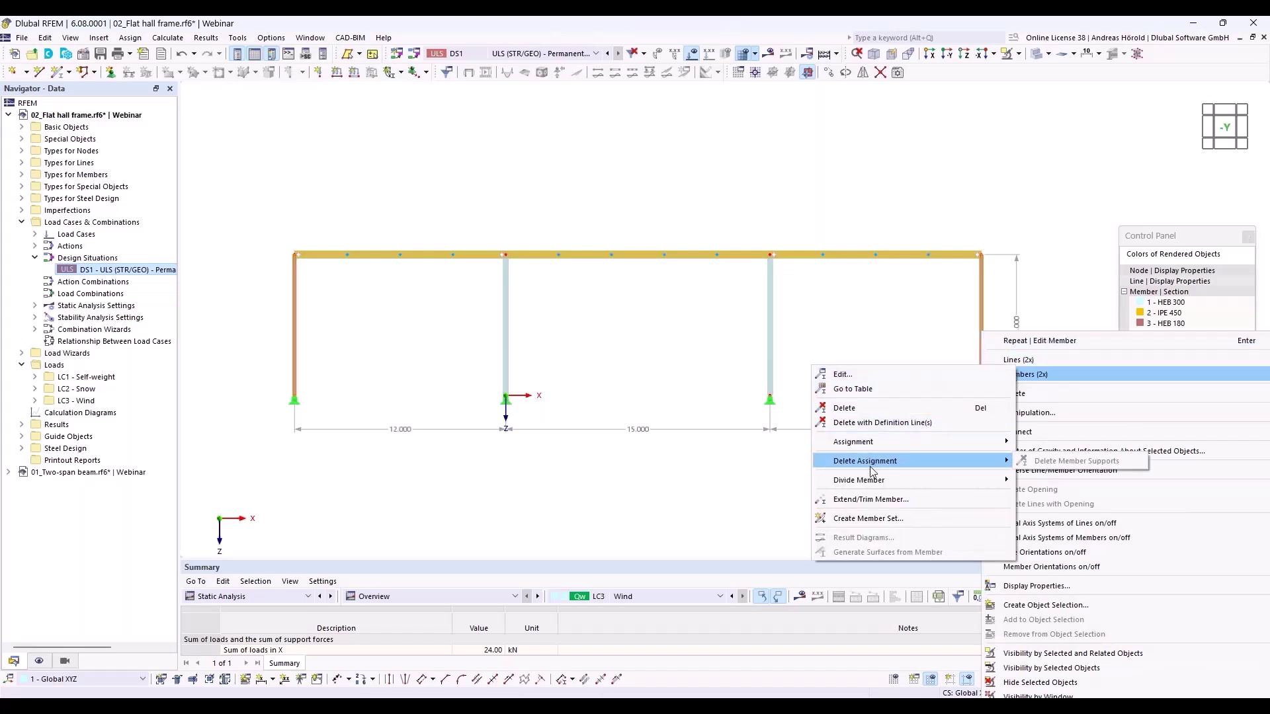
{"action": "left_click", "coordinate": [907, 374]}
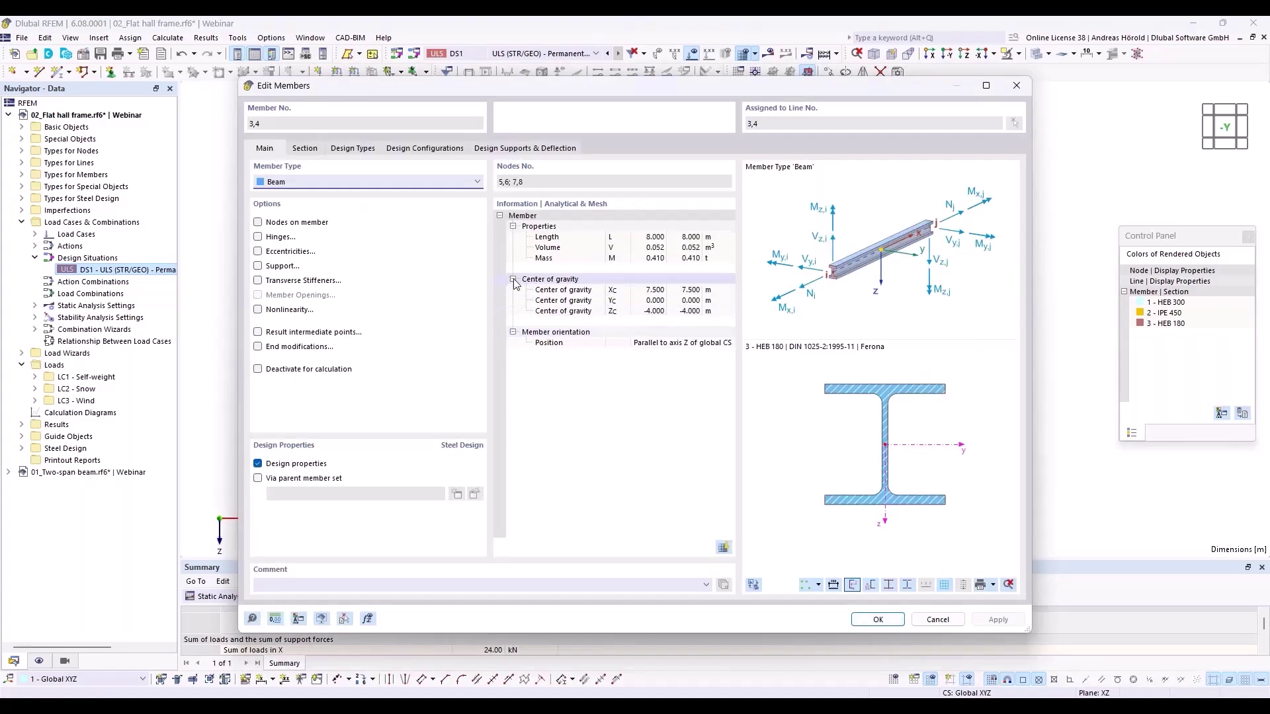
{"action": "left_click", "coordinate": [351, 150]}
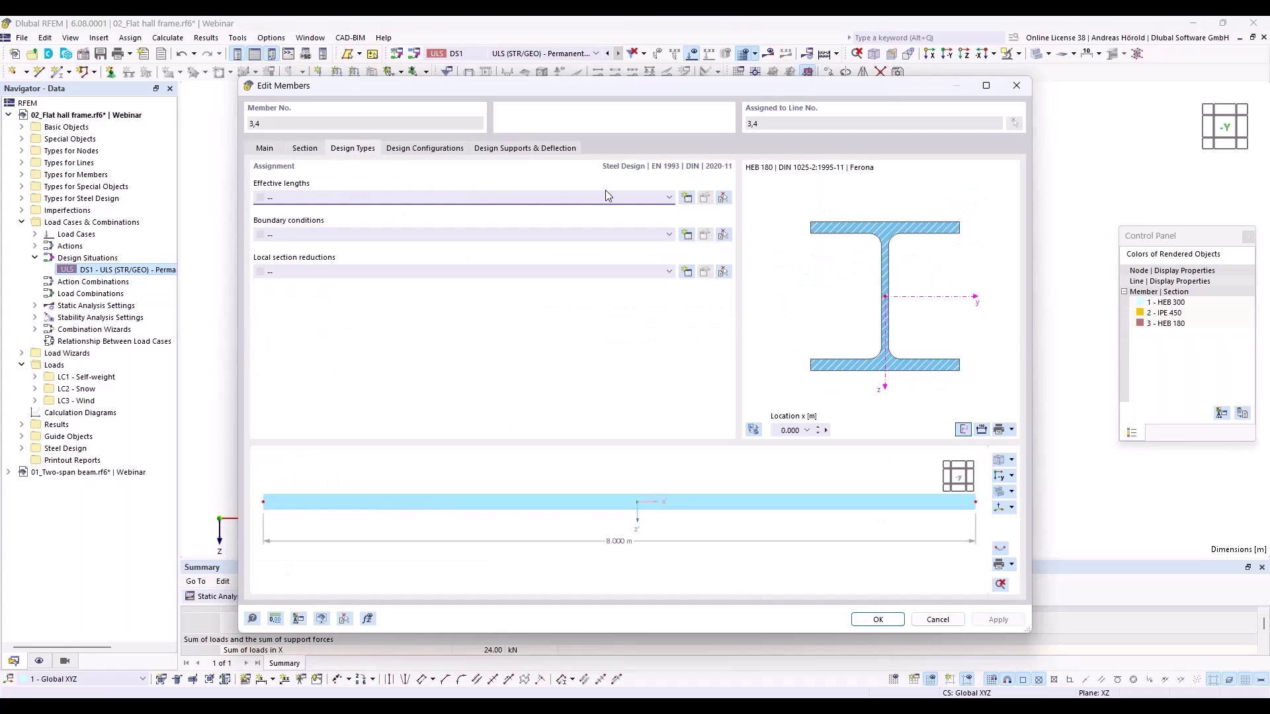
{"action": "left_click", "coordinate": [685, 197]}
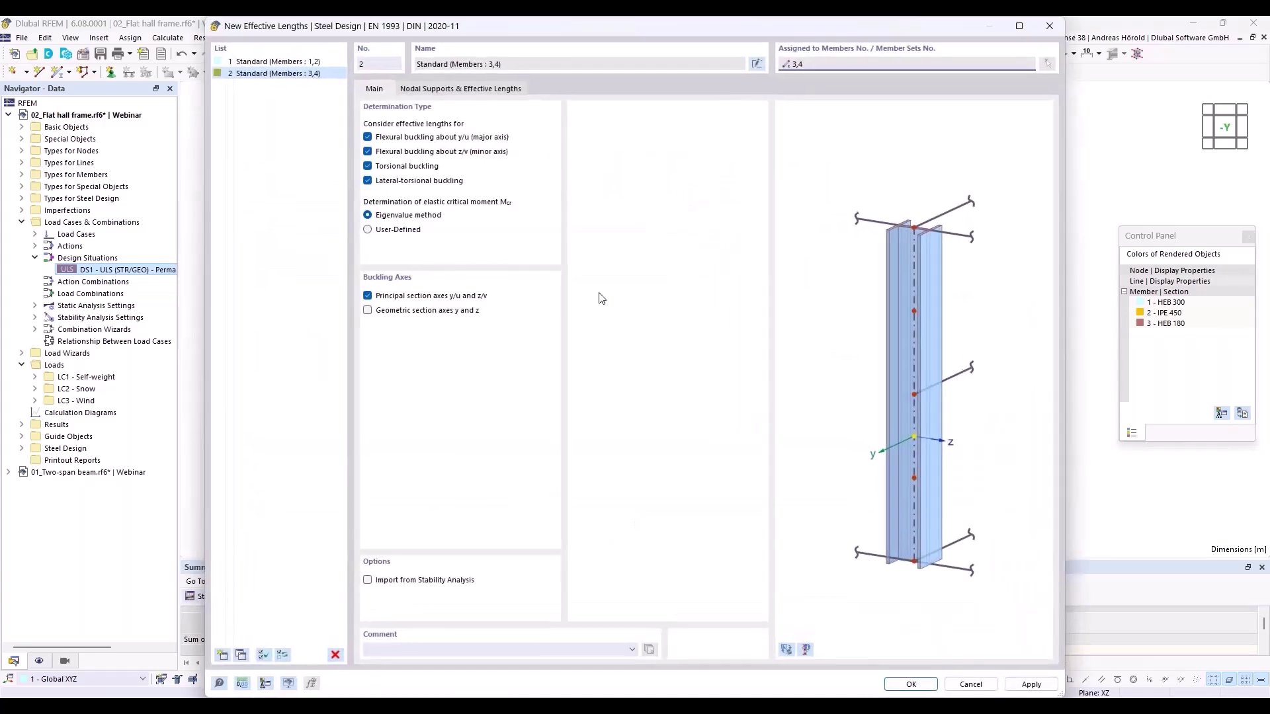
{"action": "left_click", "coordinate": [444, 92]}
{"action": "left_click", "coordinate": [429, 370]}
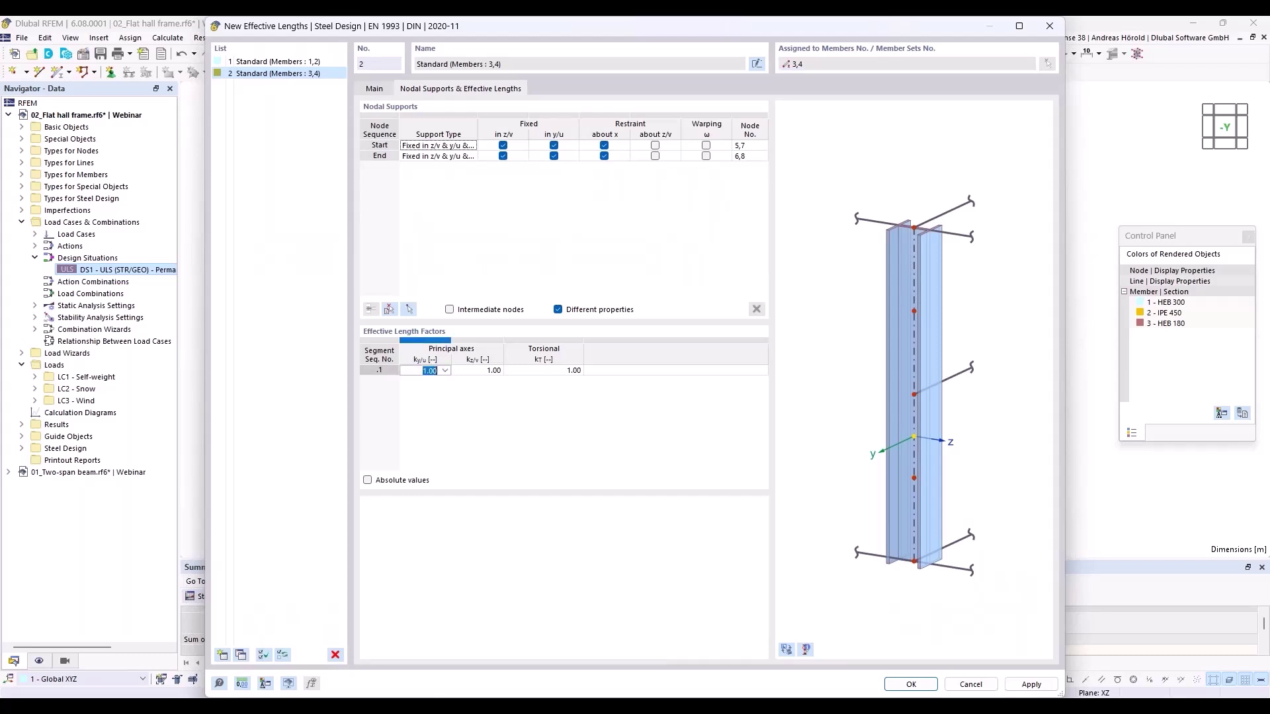
{"action": "type", "text": "1"}
{"action": "left_click", "coordinate": [906, 685]}
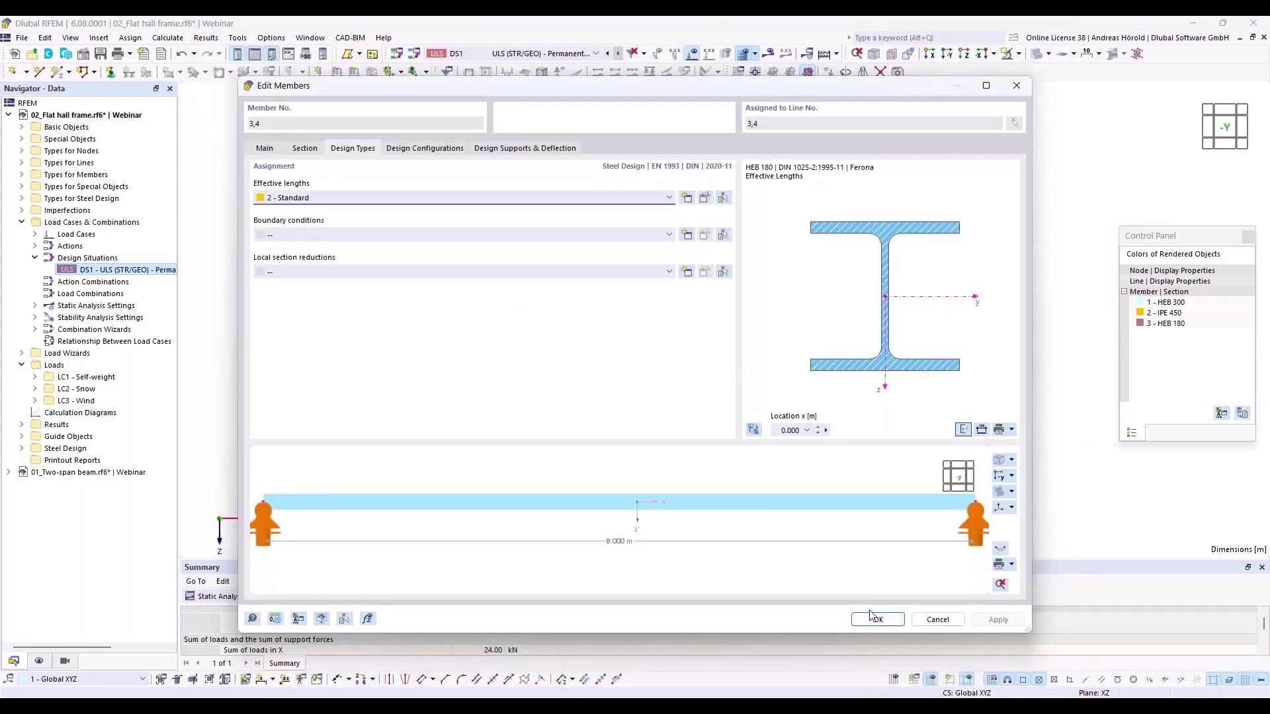
{"action": "left_click", "coordinate": [873, 618]}
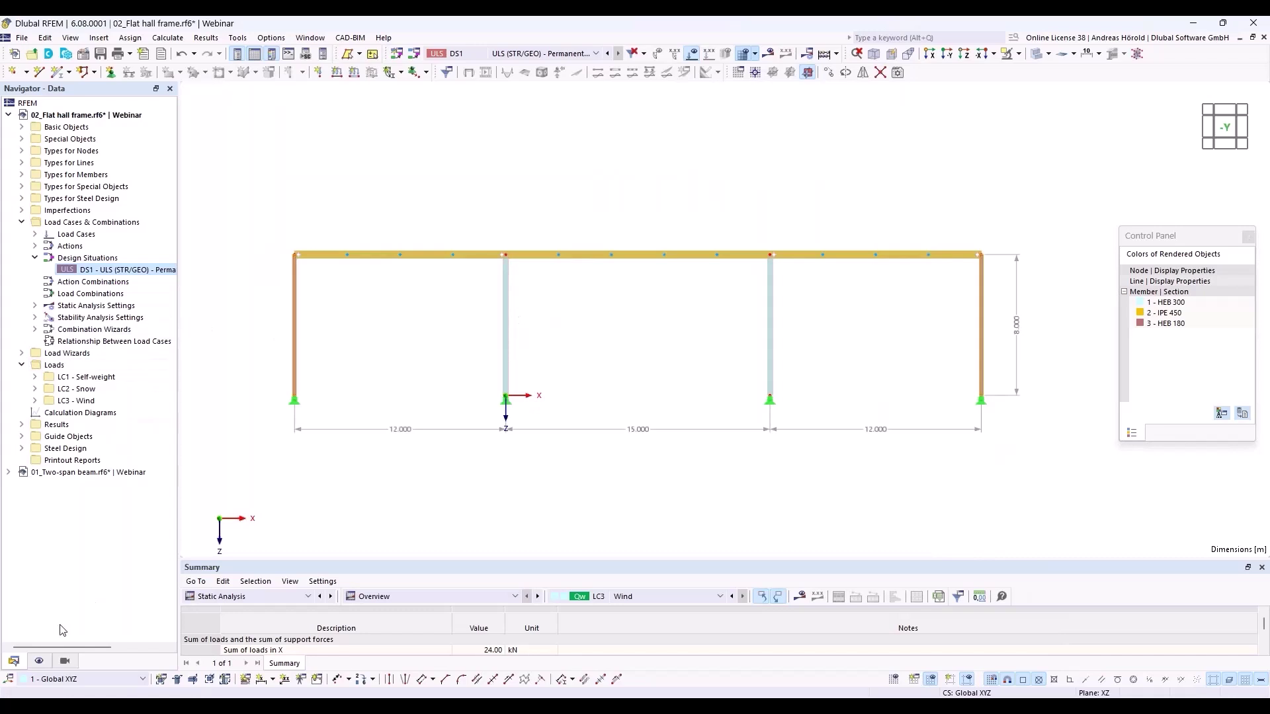
- Turn on the display of member effective lengths for steel design in the model view
{"action": "left_click", "coordinate": [39, 661]}
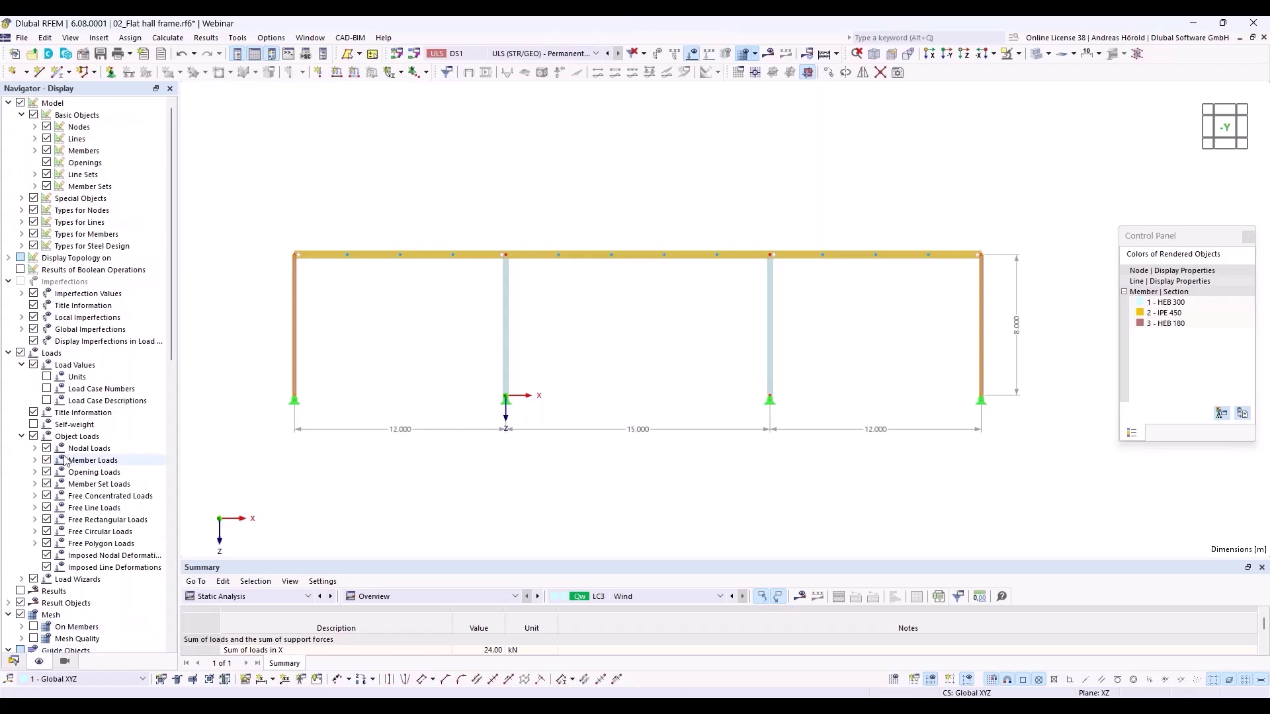
{"action": "left_click", "coordinate": [21, 246]}
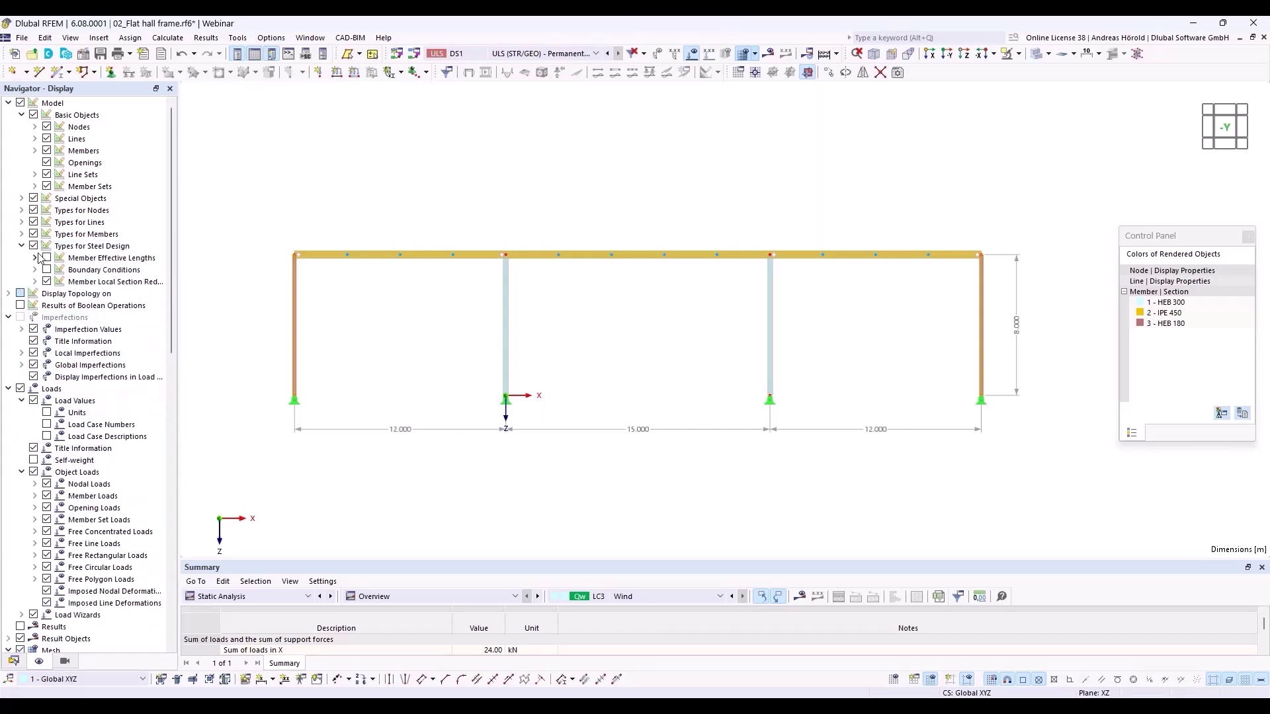
{"action": "left_click", "coordinate": [46, 258]}
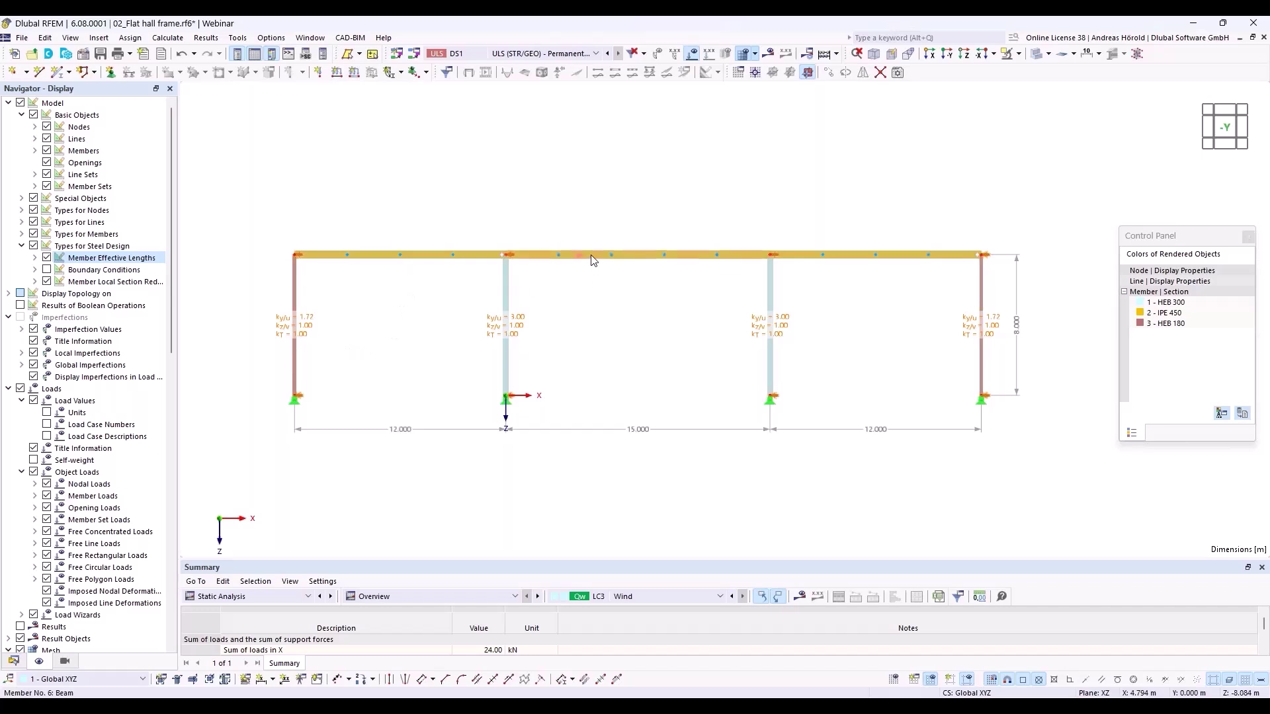
- Create new effective lengths for the middle IPE 450 beam, member 6, and import its intermediate nodes by picking the beam in the model
{"action": "mouse_move", "coordinate": [592, 260]}
{"action": "right_click", "coordinate": [593, 259]}
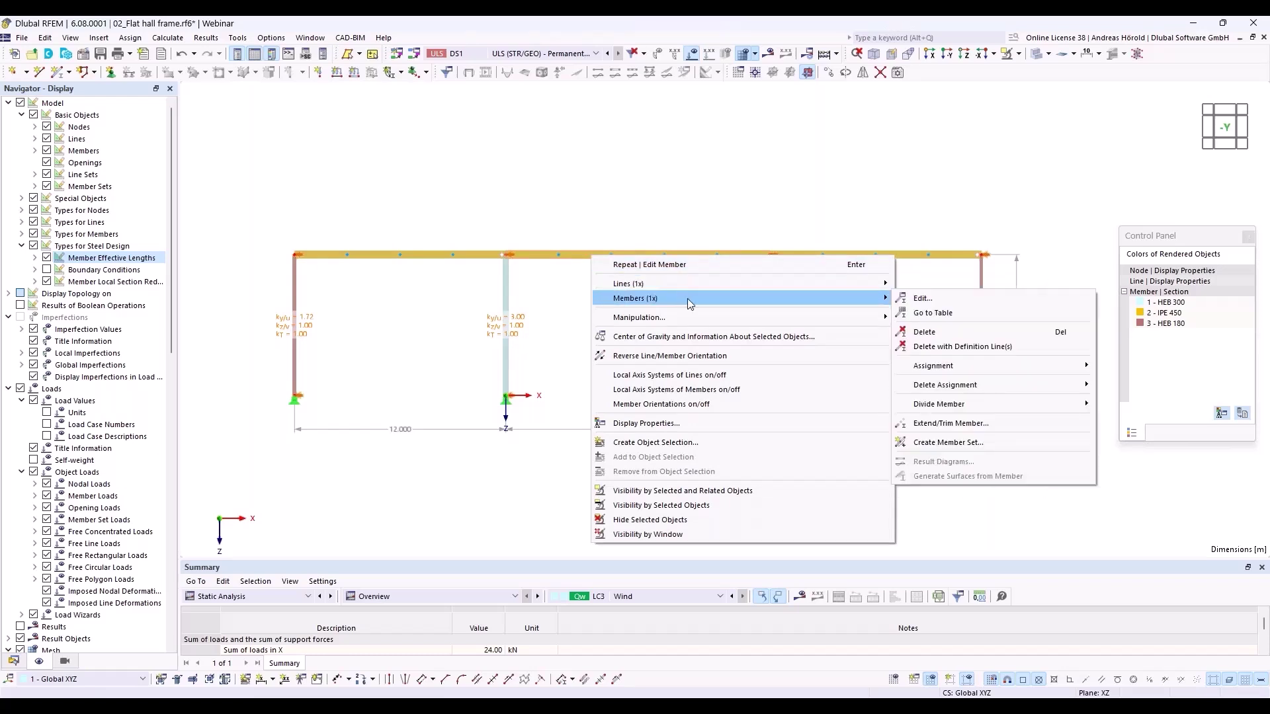
{"action": "left_click", "coordinate": [923, 298]}
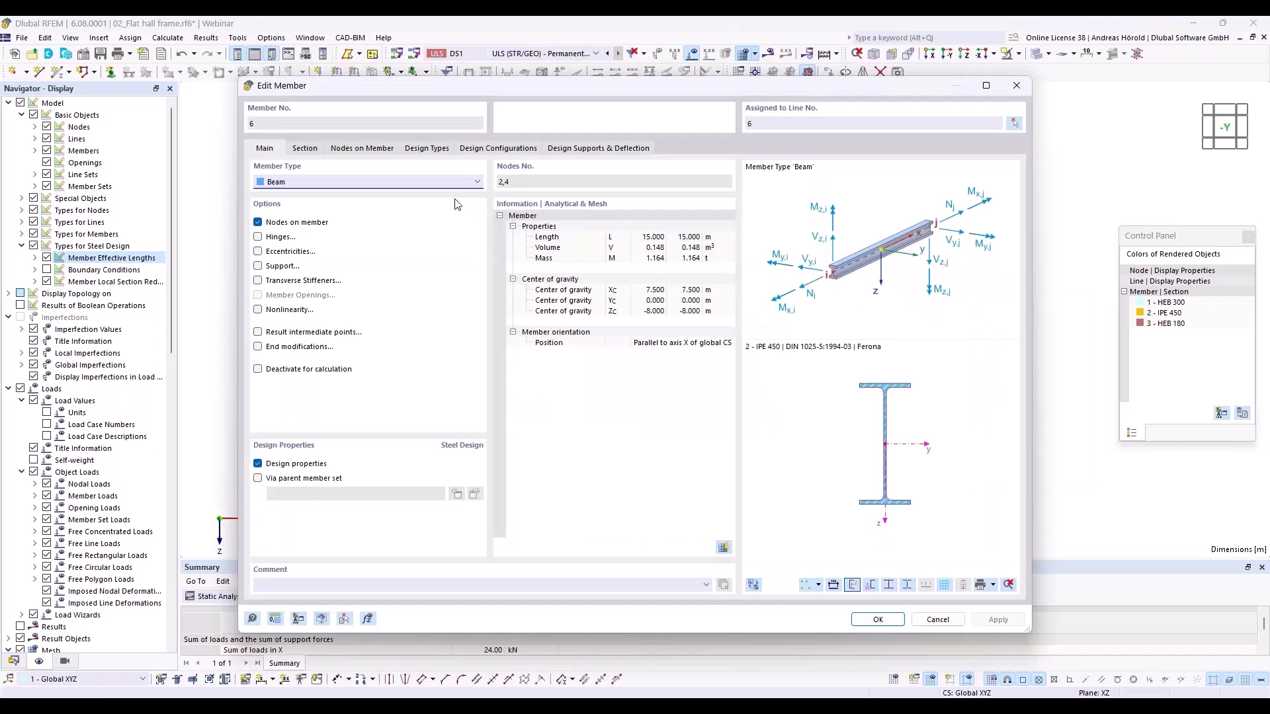
{"action": "left_click", "coordinate": [415, 149]}
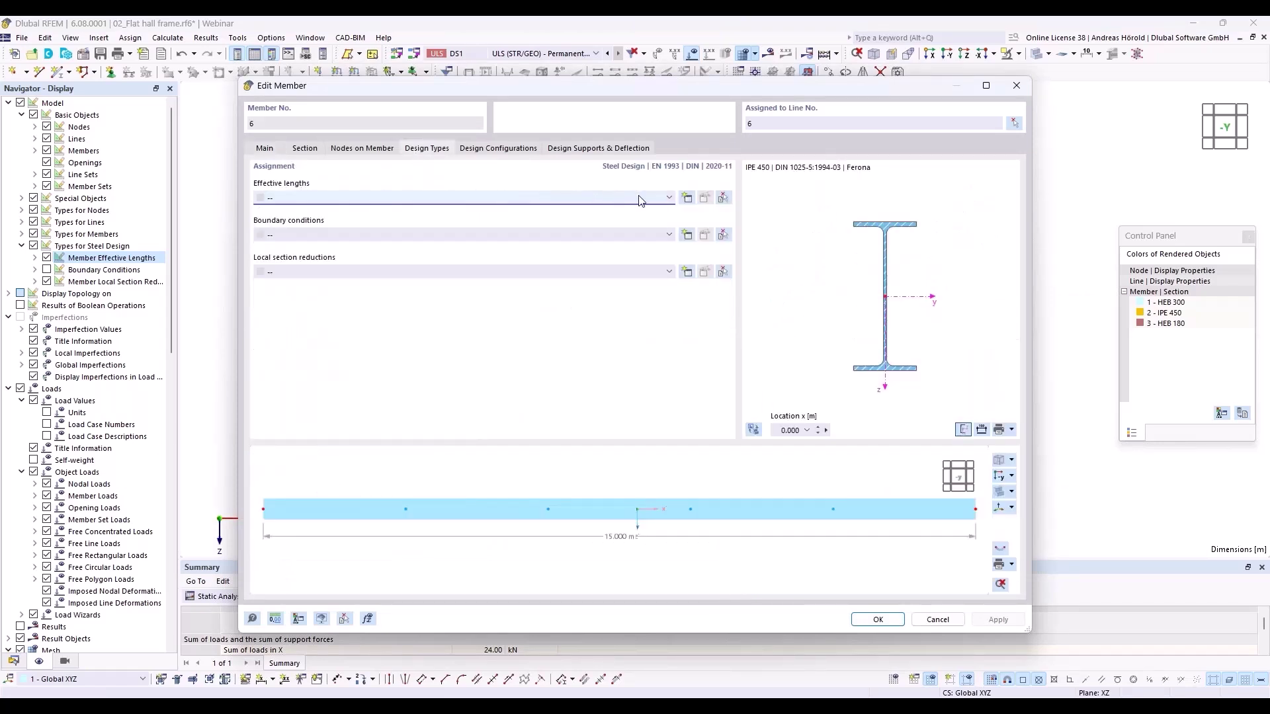
{"action": "left_click", "coordinate": [686, 199]}
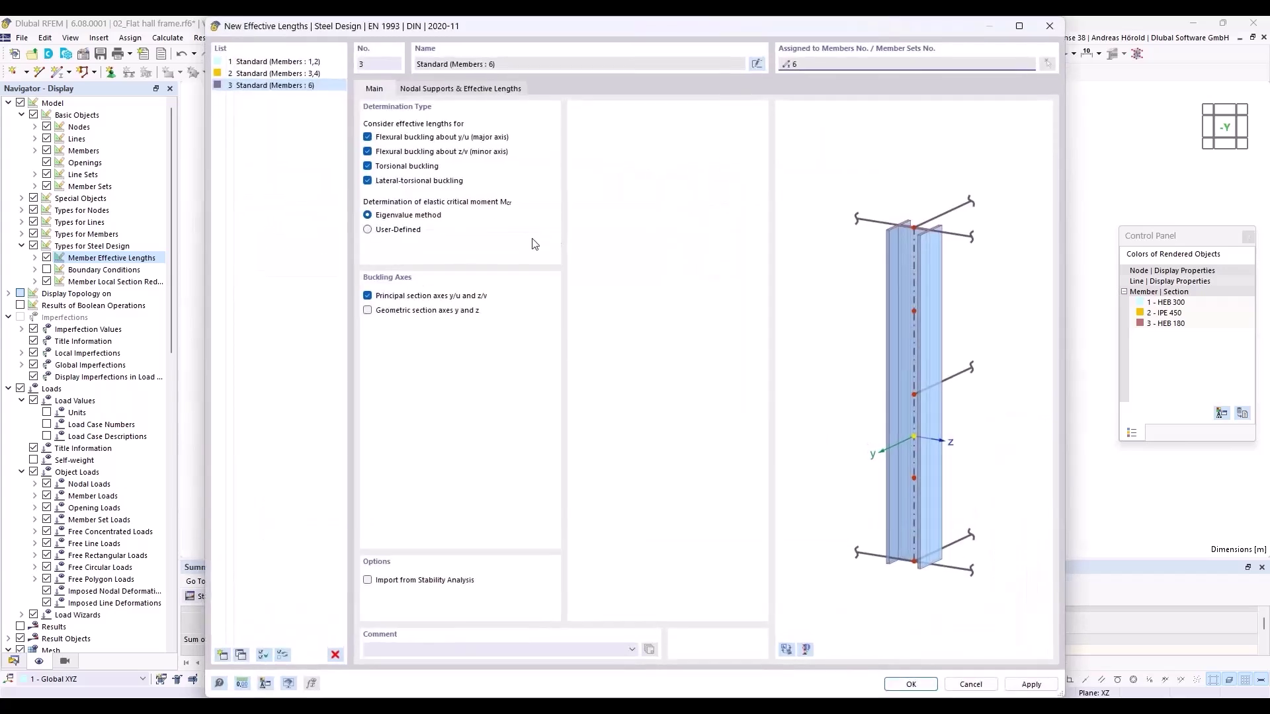
{"action": "left_click", "coordinate": [436, 91]}
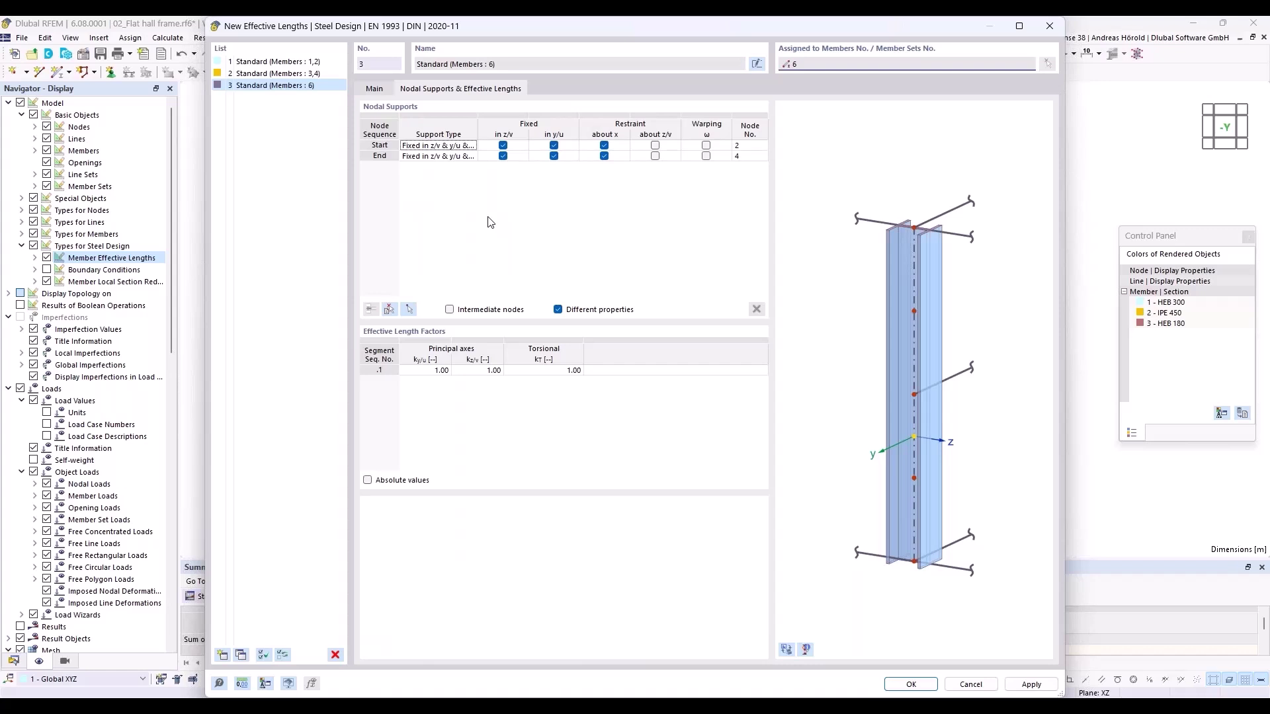
{"action": "left_click", "coordinate": [389, 311]}
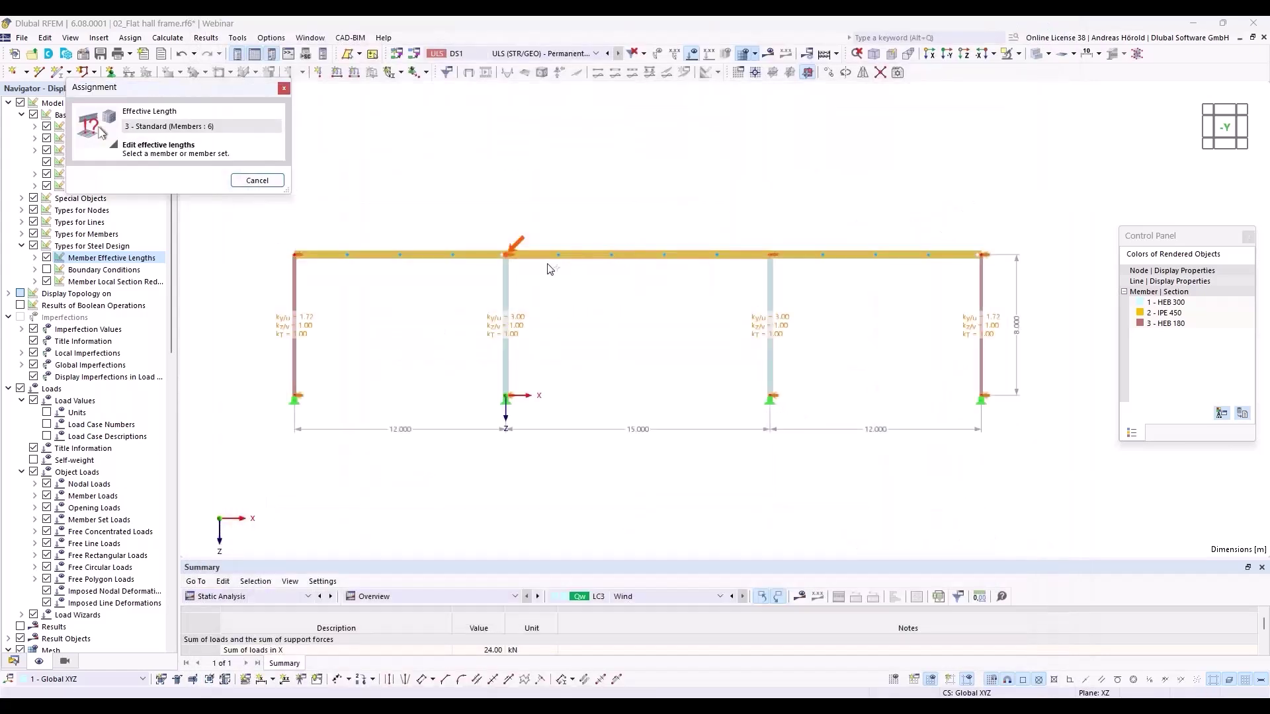
{"action": "left_click", "coordinate": [638, 253]}
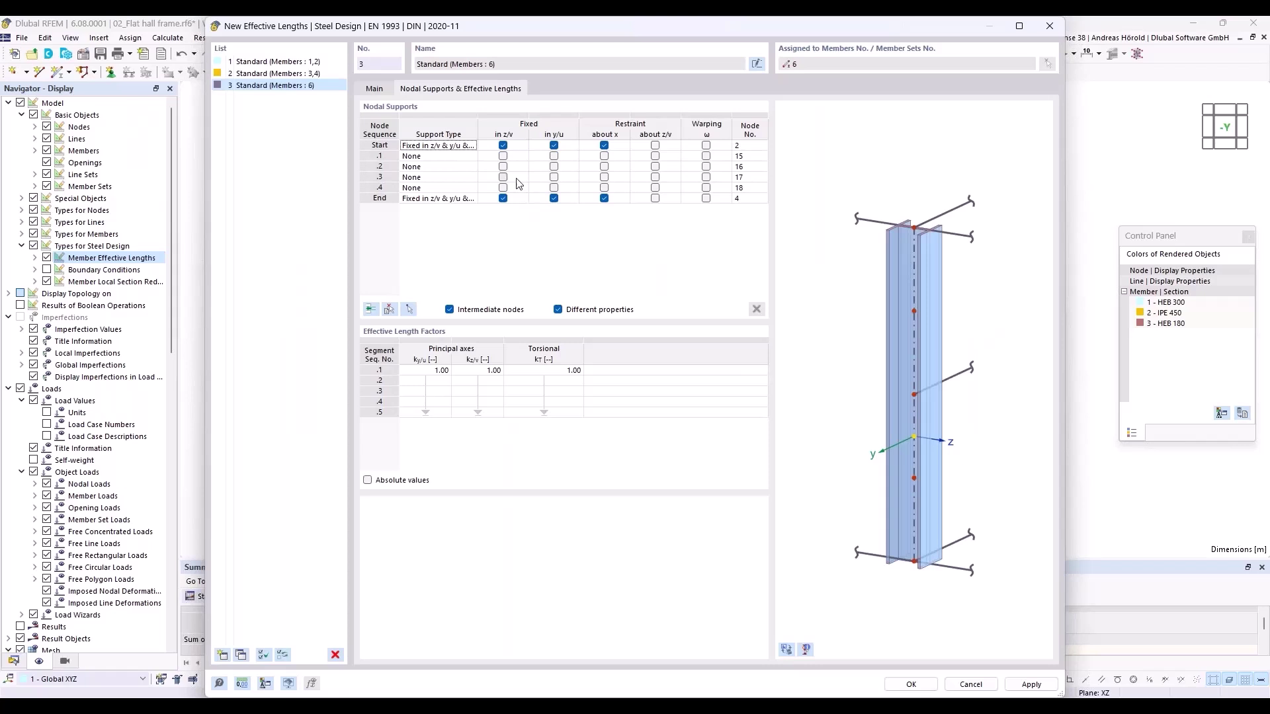
- Fix the beam's intermediate nodal supports .1 to .4 in y/u
{"action": "left_click", "coordinate": [554, 156]}
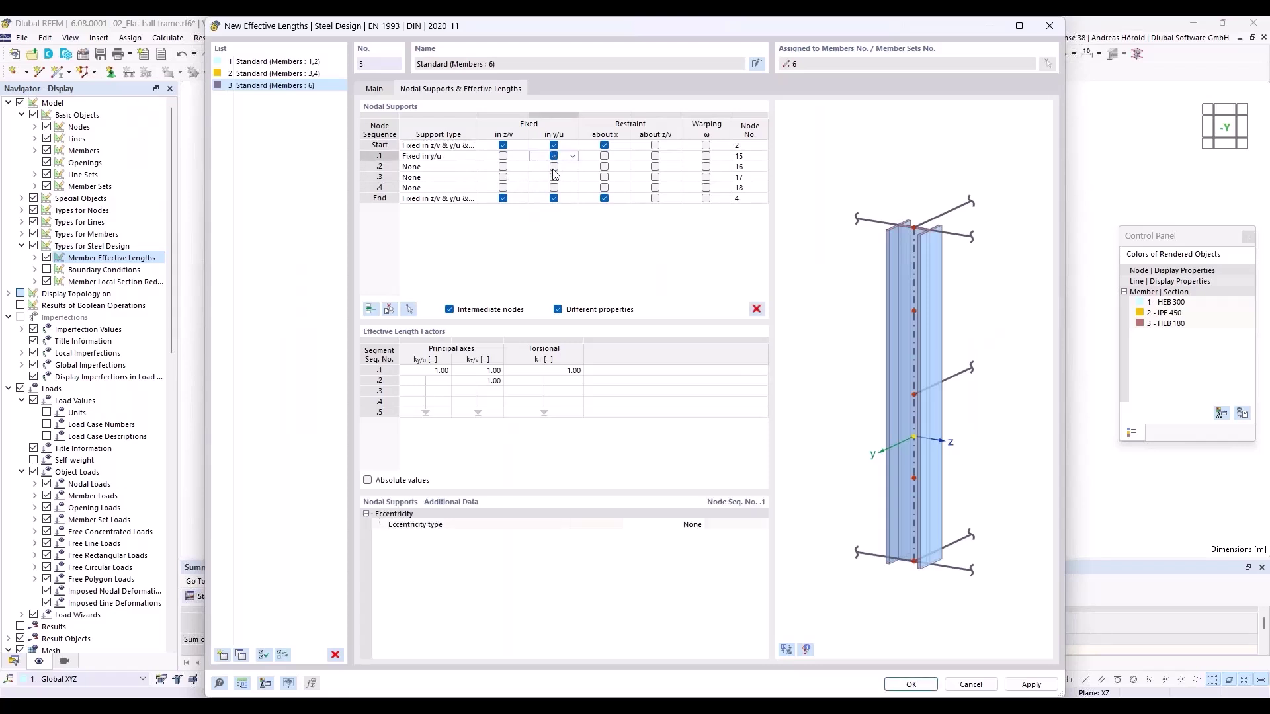
{"action": "left_click", "coordinate": [554, 166]}
{"action": "left_click", "coordinate": [554, 177]}
{"action": "left_click", "coordinate": [554, 188]}
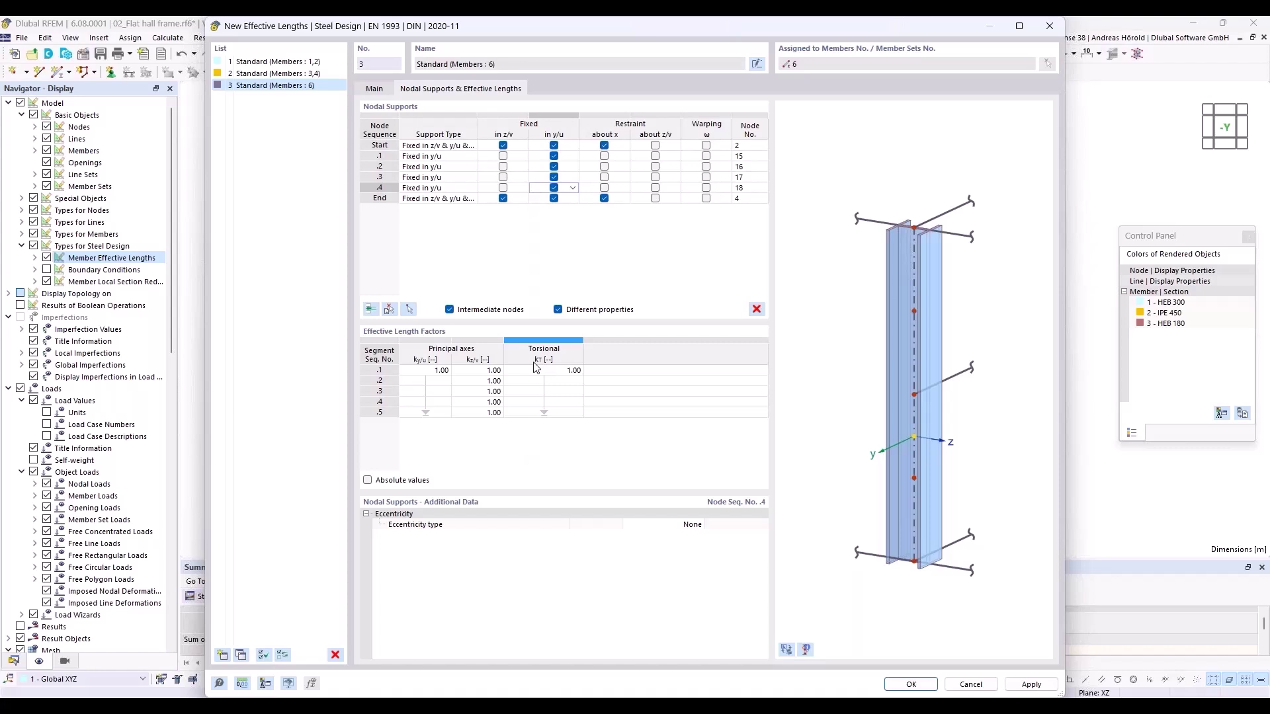
- Set the eccentricity type of the middle beam's intermediate supports .1 to .4 to At upper flange and accept the member changes
{"action": "left_click", "coordinate": [573, 159]}
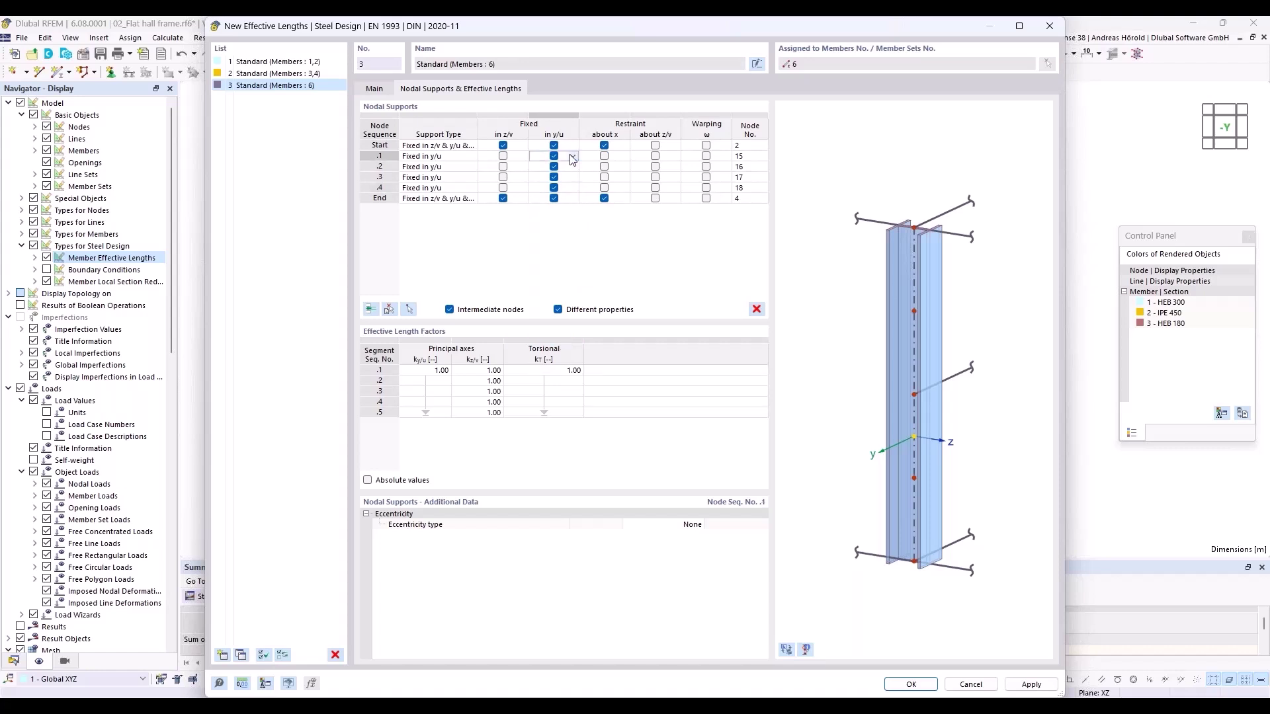
{"action": "left_click", "coordinate": [574, 187], "text": "shift"}
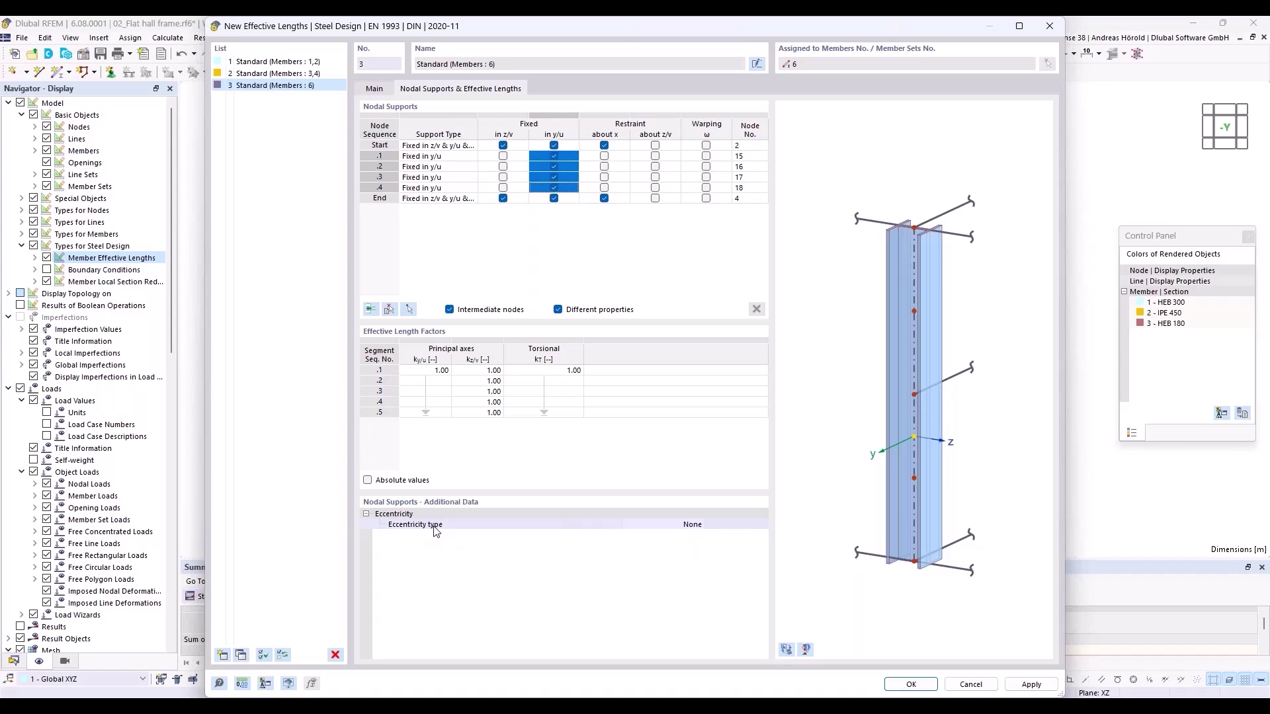
{"action": "left_click", "coordinate": [684, 529]}
{"action": "left_click", "coordinate": [684, 529]}
{"action": "left_click", "coordinate": [698, 523]}
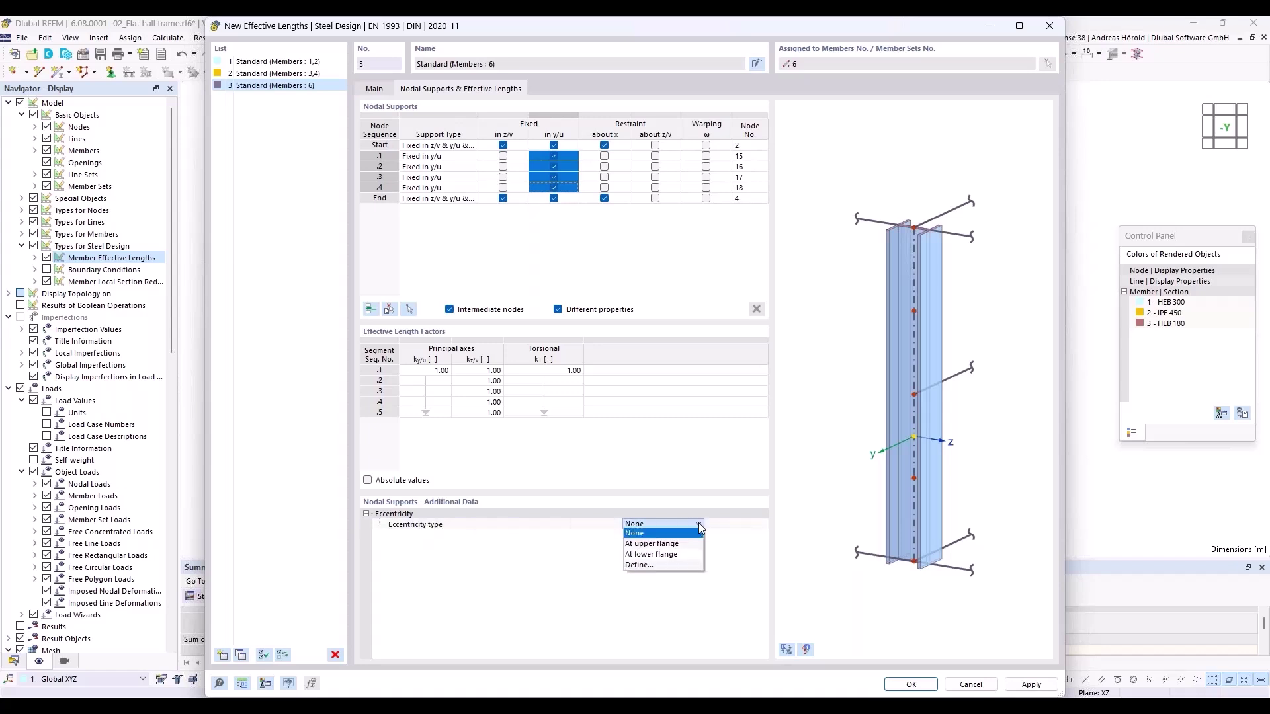
{"action": "left_click", "coordinate": [688, 545]}
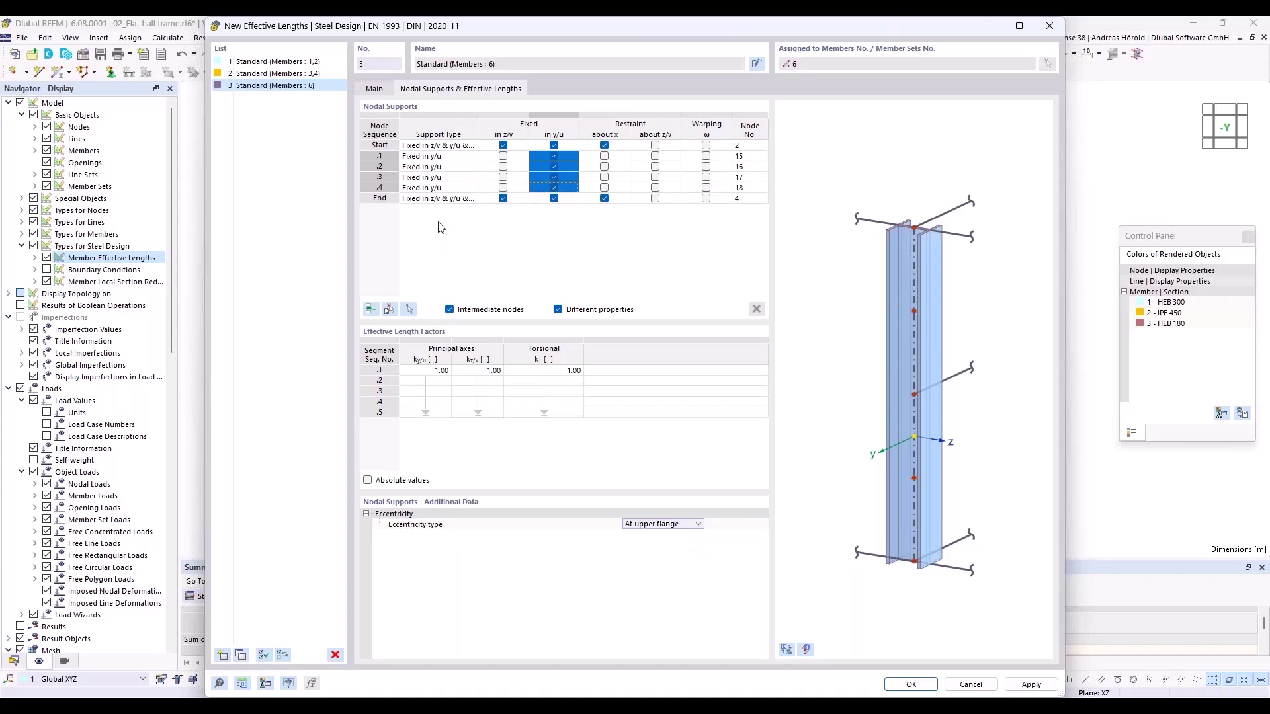
{"action": "left_click", "coordinate": [911, 686]}
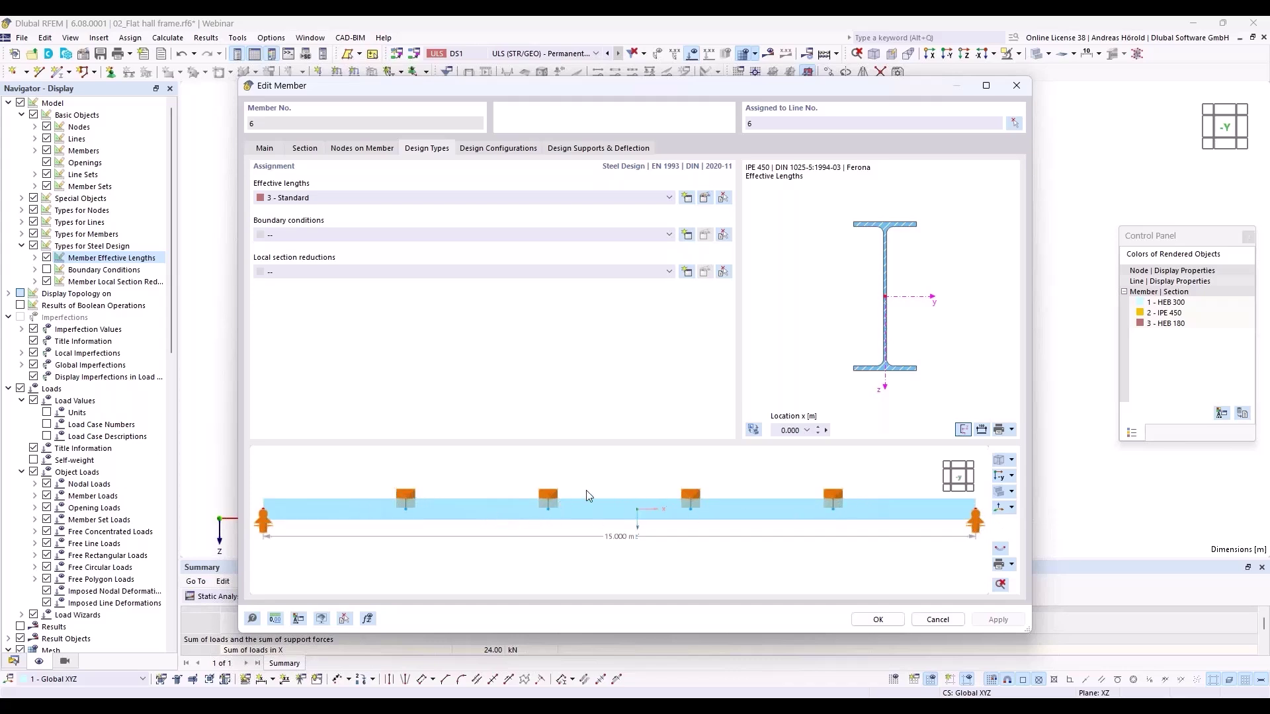
{"action": "middle_click_drag", "start_coordinate": [638, 474], "coordinate": [612, 480], "text": "ctrl"}
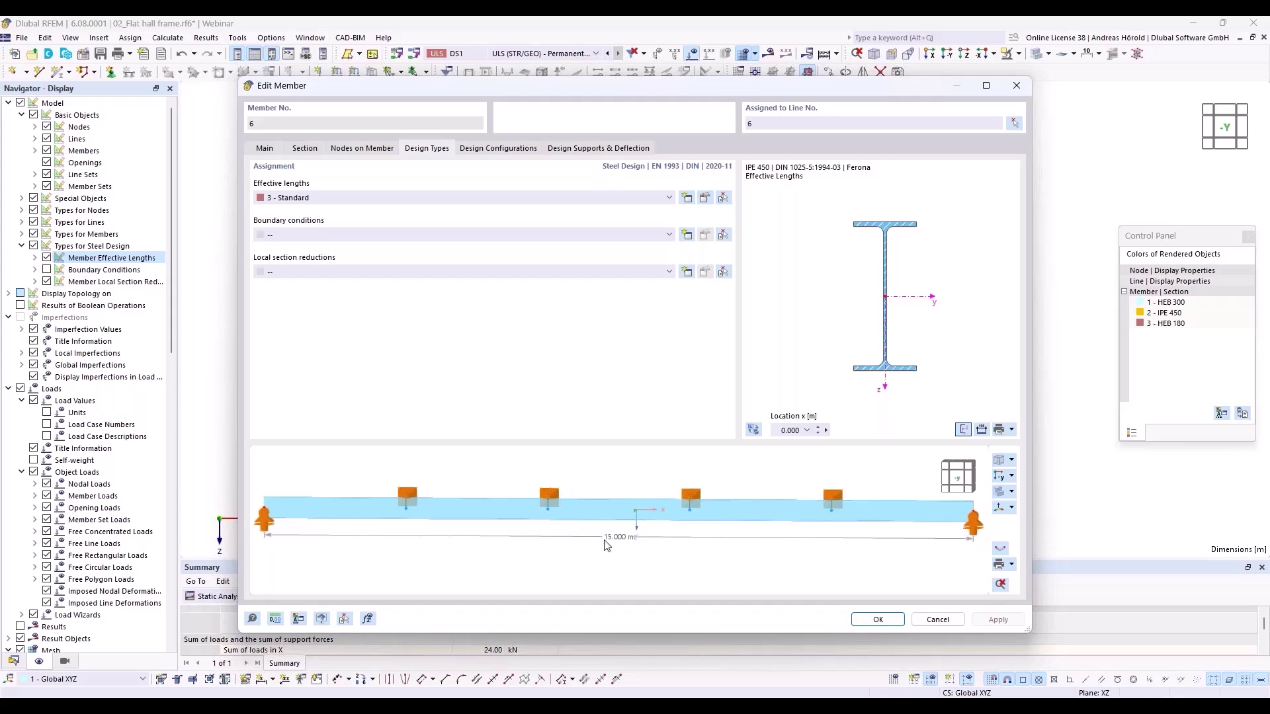
{"action": "left_click", "coordinate": [878, 619]}
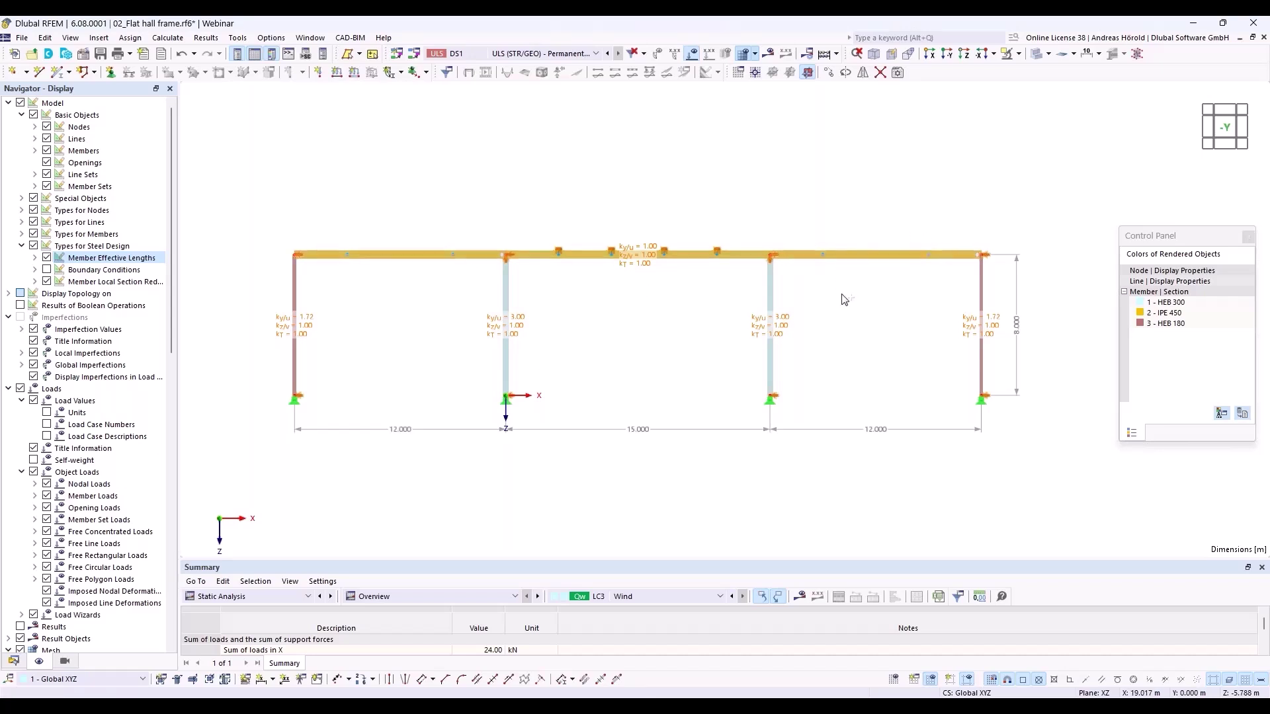
- Assign effective lengths 3 - Standard to the two outer IPE 450 beams, members 5 and 7
{"action": "right_click", "coordinate": [863, 252]}
{"action": "mouse_move", "coordinate": [937, 299]}
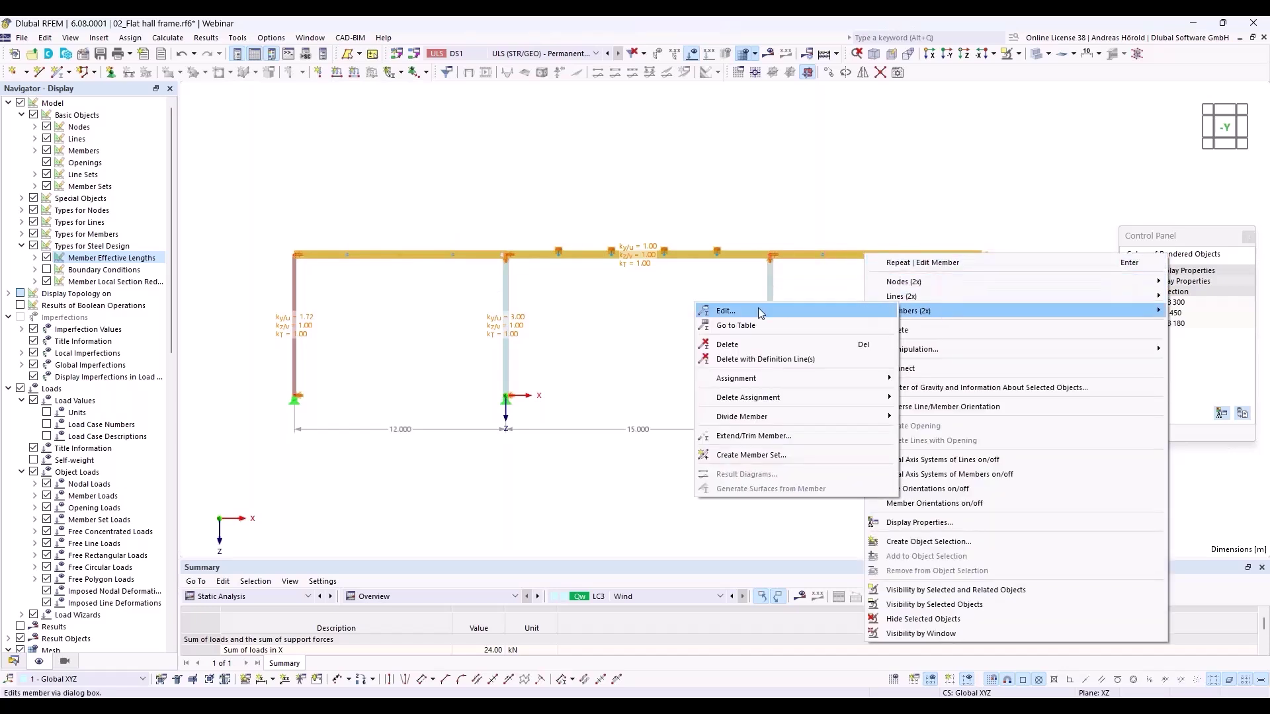
{"action": "left_click", "coordinate": [760, 313]}
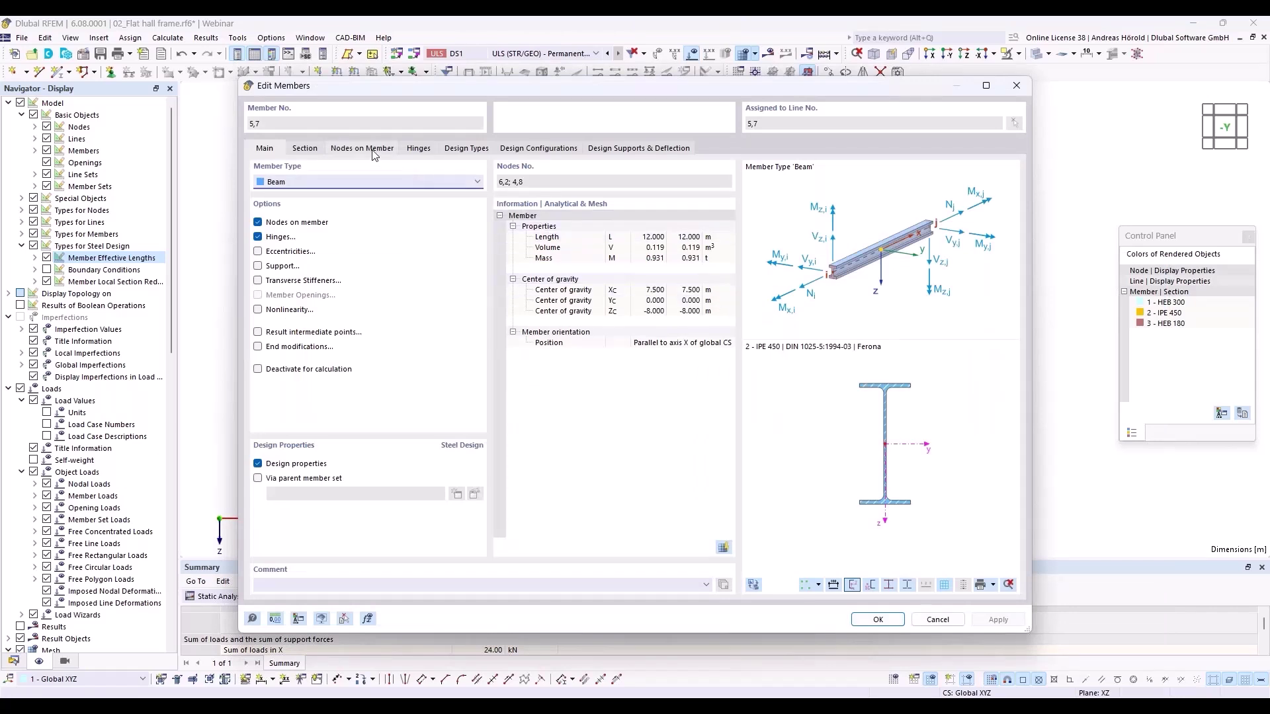
{"action": "left_click", "coordinate": [461, 151]}
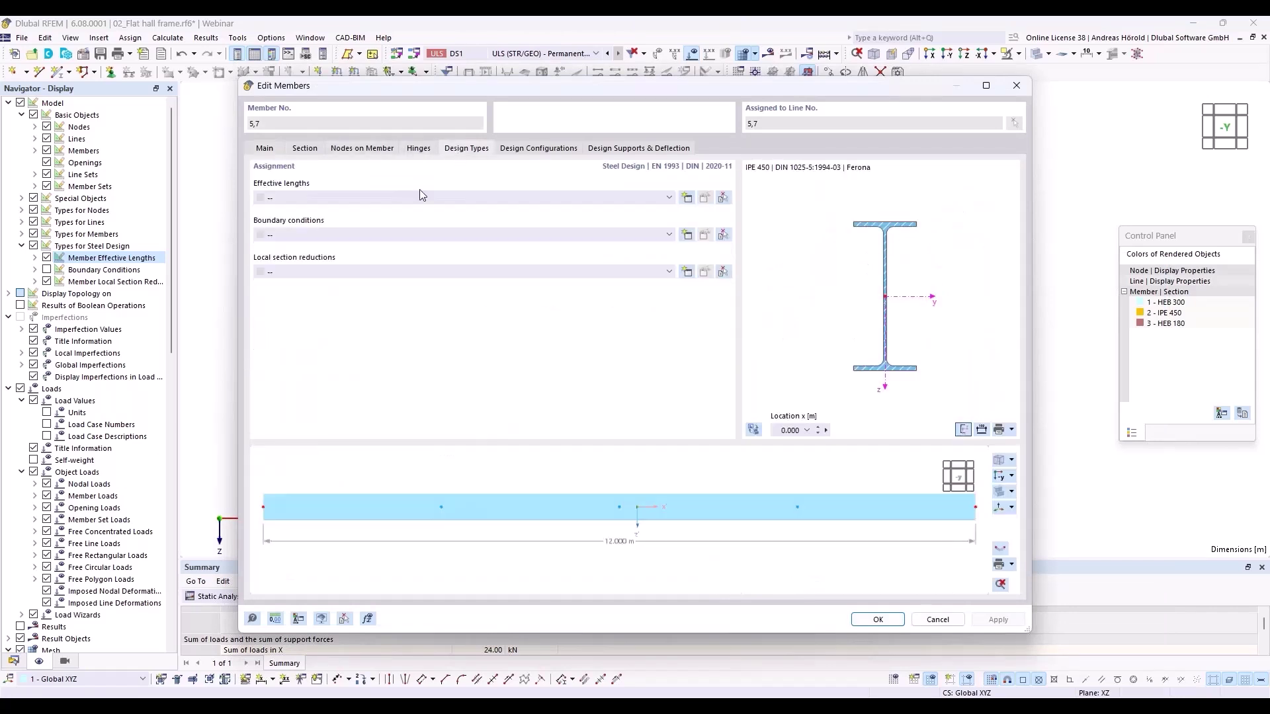
{"action": "left_click", "coordinate": [419, 196]}
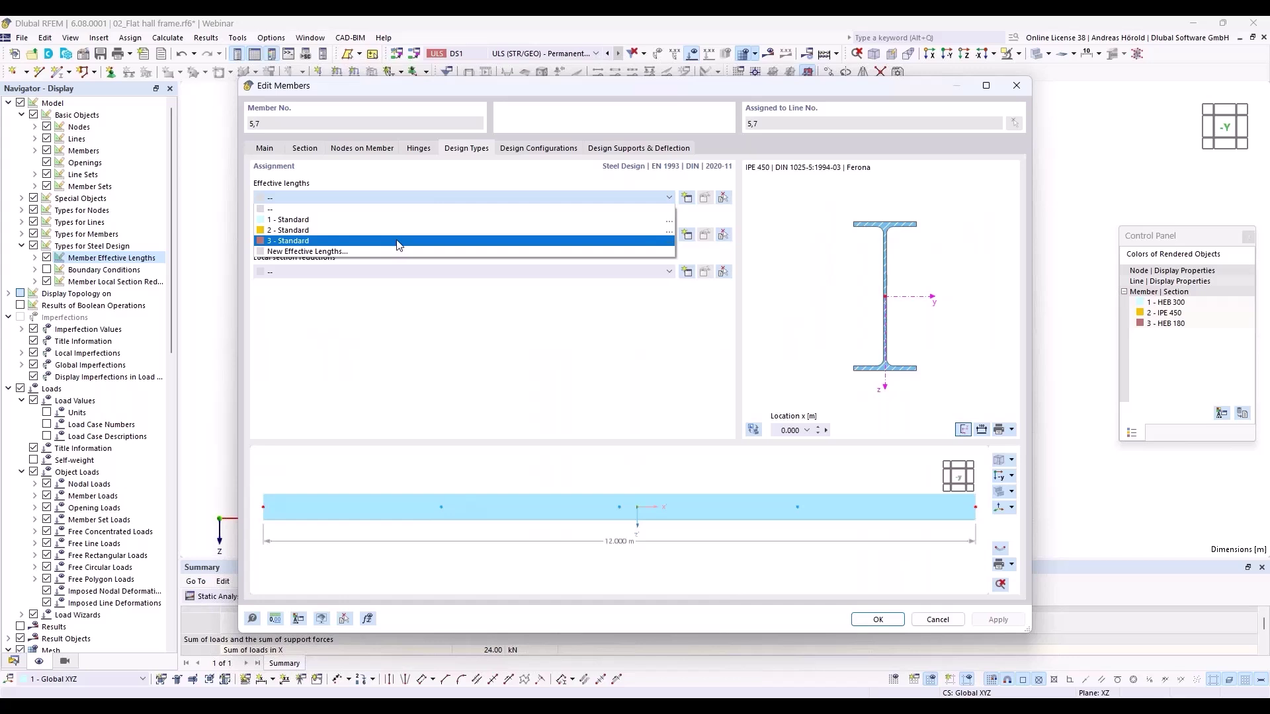
{"action": "left_click", "coordinate": [398, 242]}
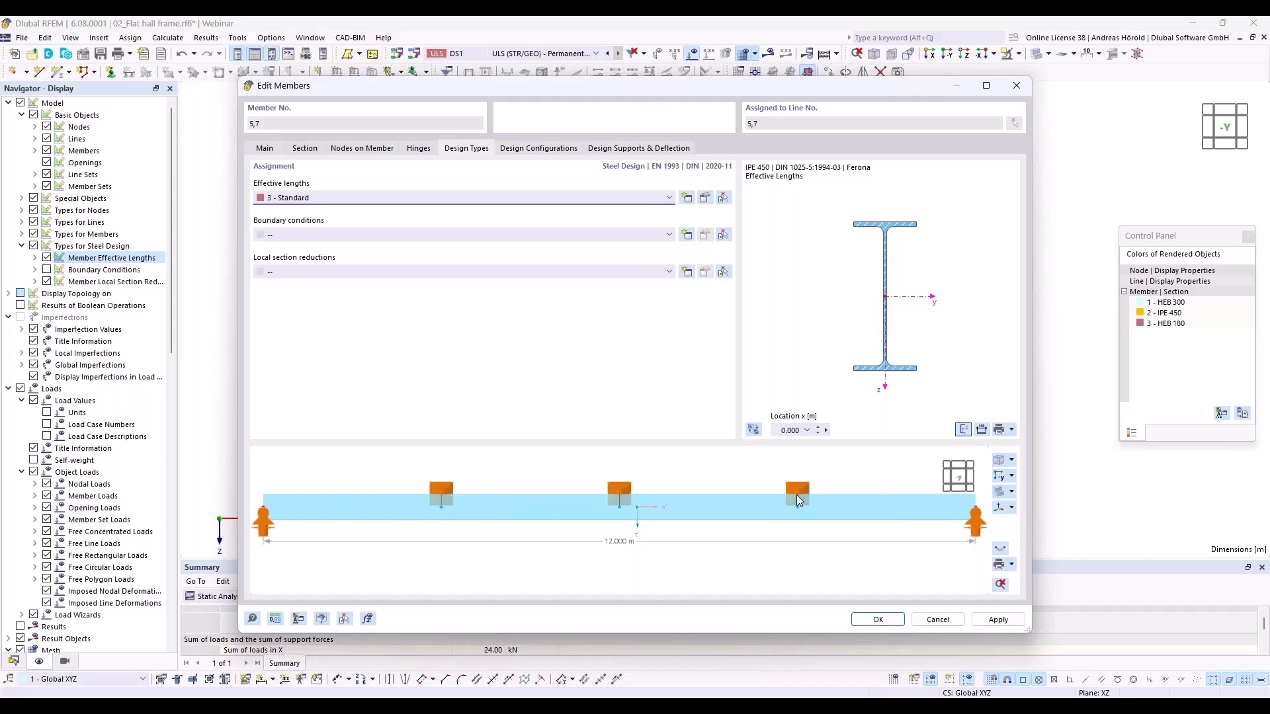
{"action": "left_click", "coordinate": [879, 620]}
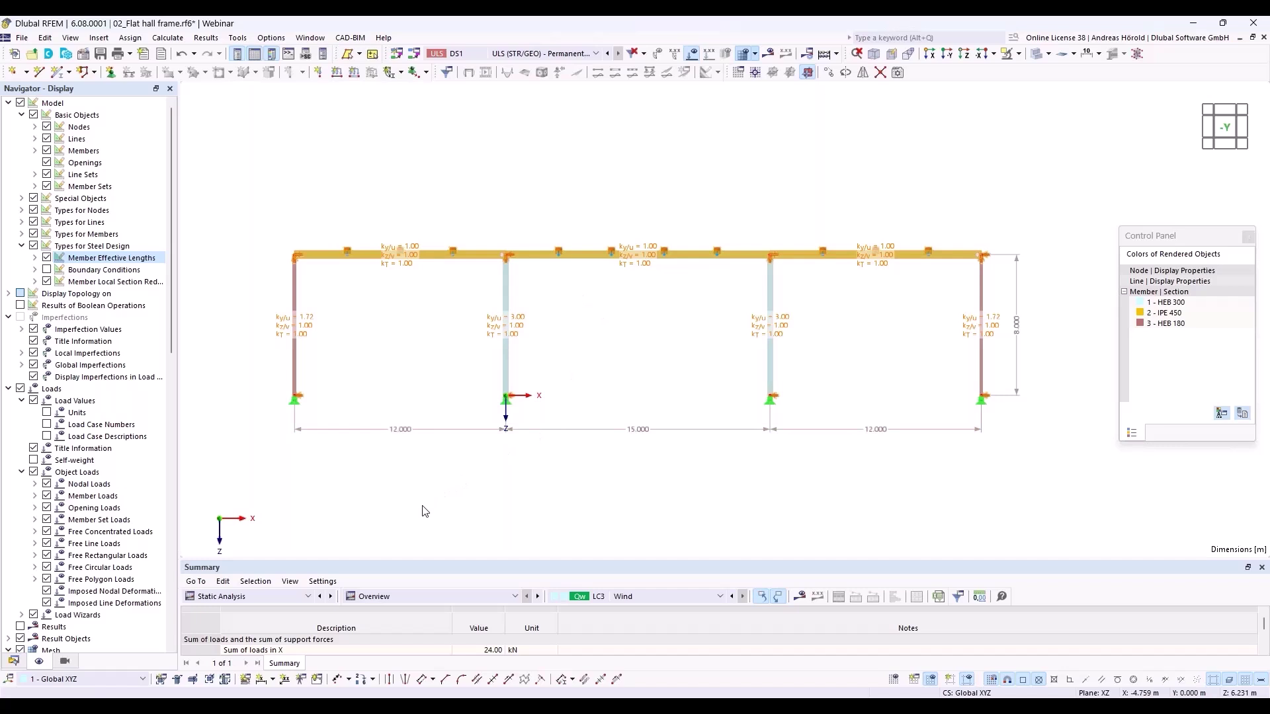
- Calculate the steel design of the frame and enlarge the table of design ratios on members
{"action": "left_click", "coordinate": [280, 596]}
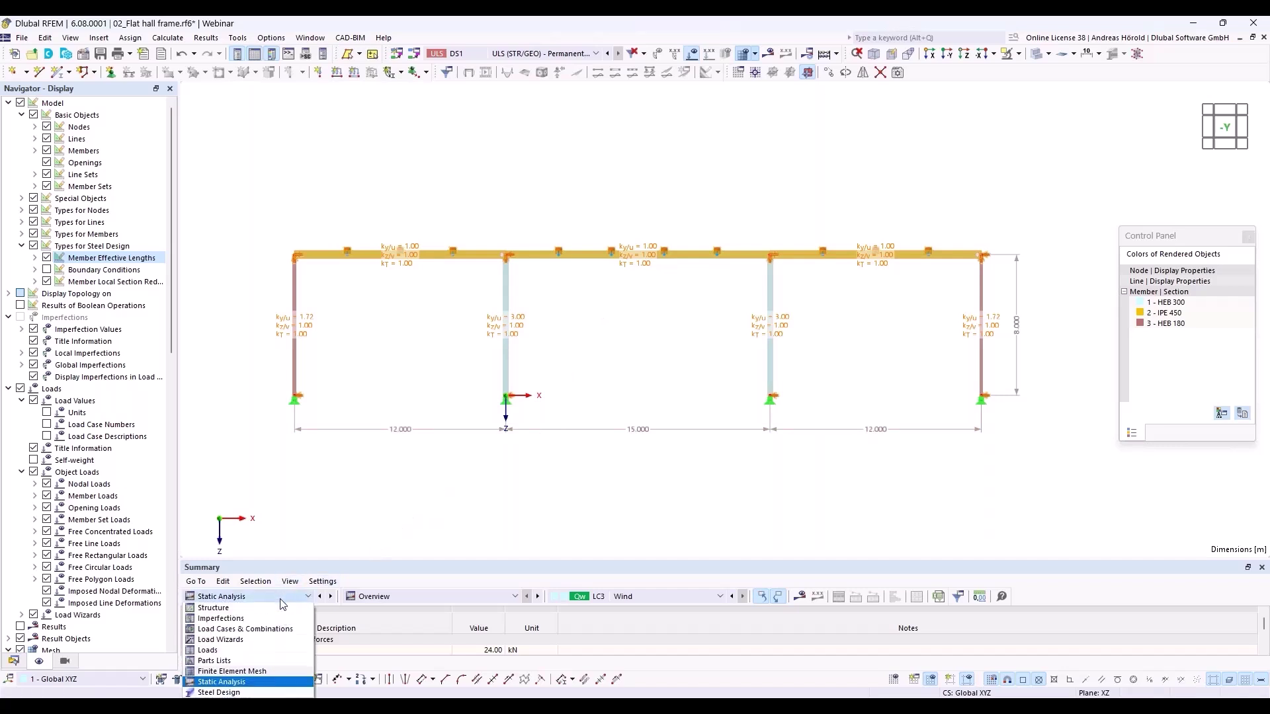
{"action": "left_click", "coordinate": [271, 692]}
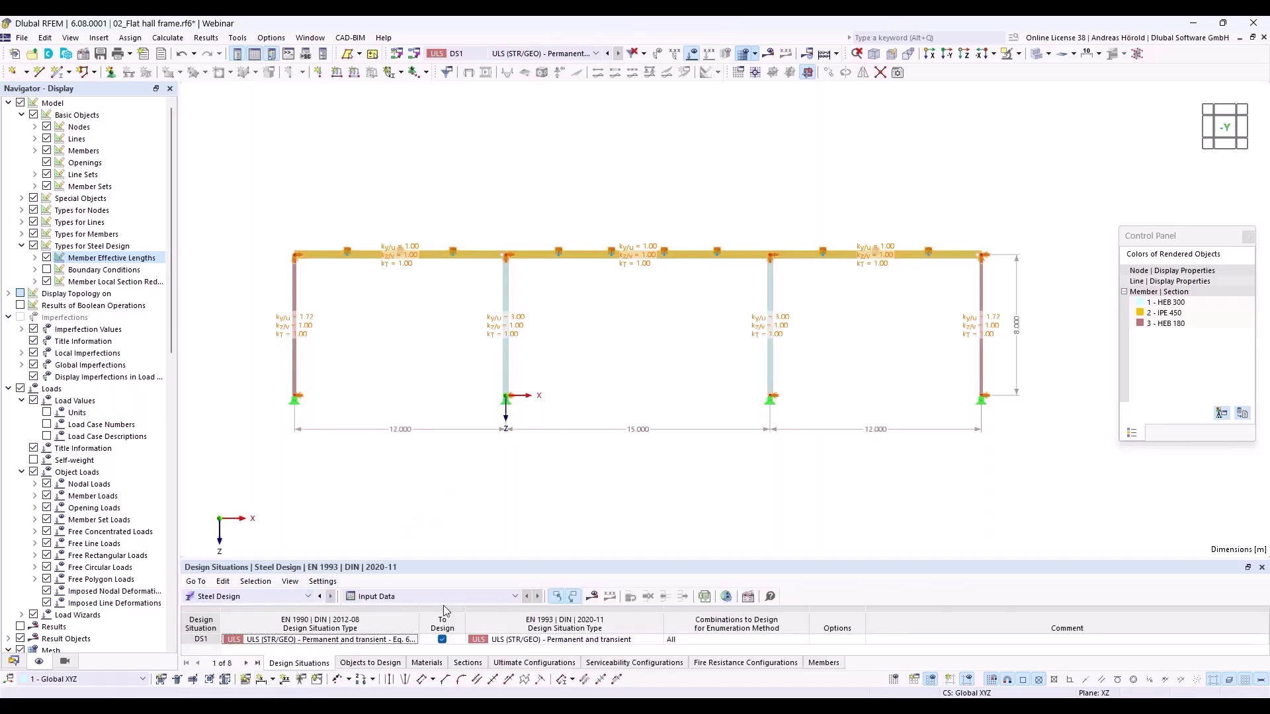
{"action": "left_click", "coordinate": [593, 596]}
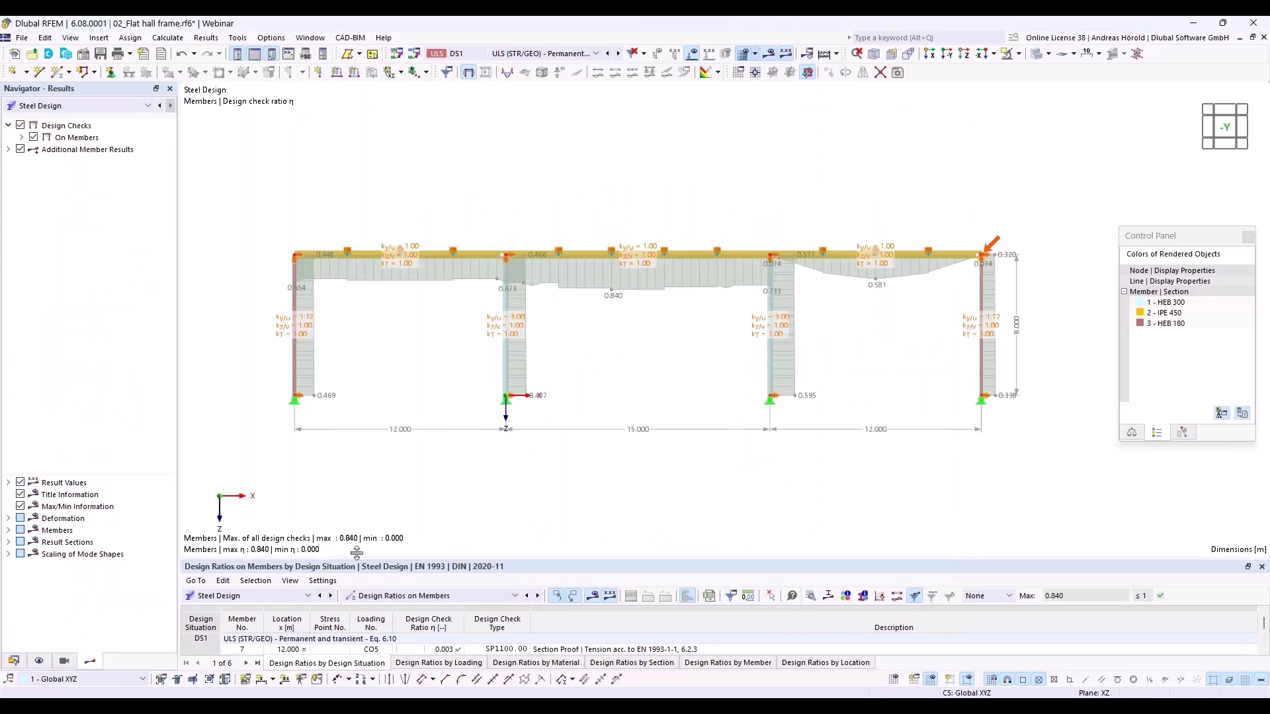
{"action": "left_click_drag", "start_coordinate": [350, 561], "coordinate": [374, 425]}
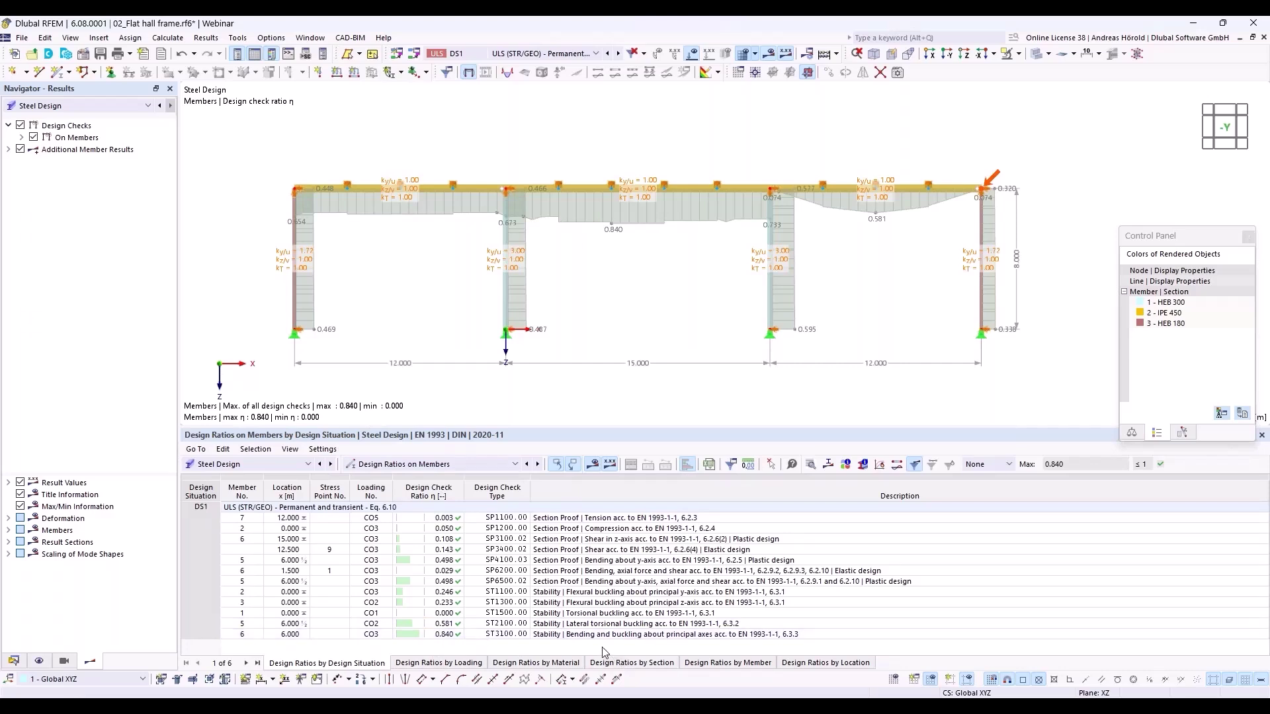
- Examine the design check details of stability check ST3100, bending and buckling about principal axes, for the middle beam
{"action": "left_click", "coordinate": [702, 638]}
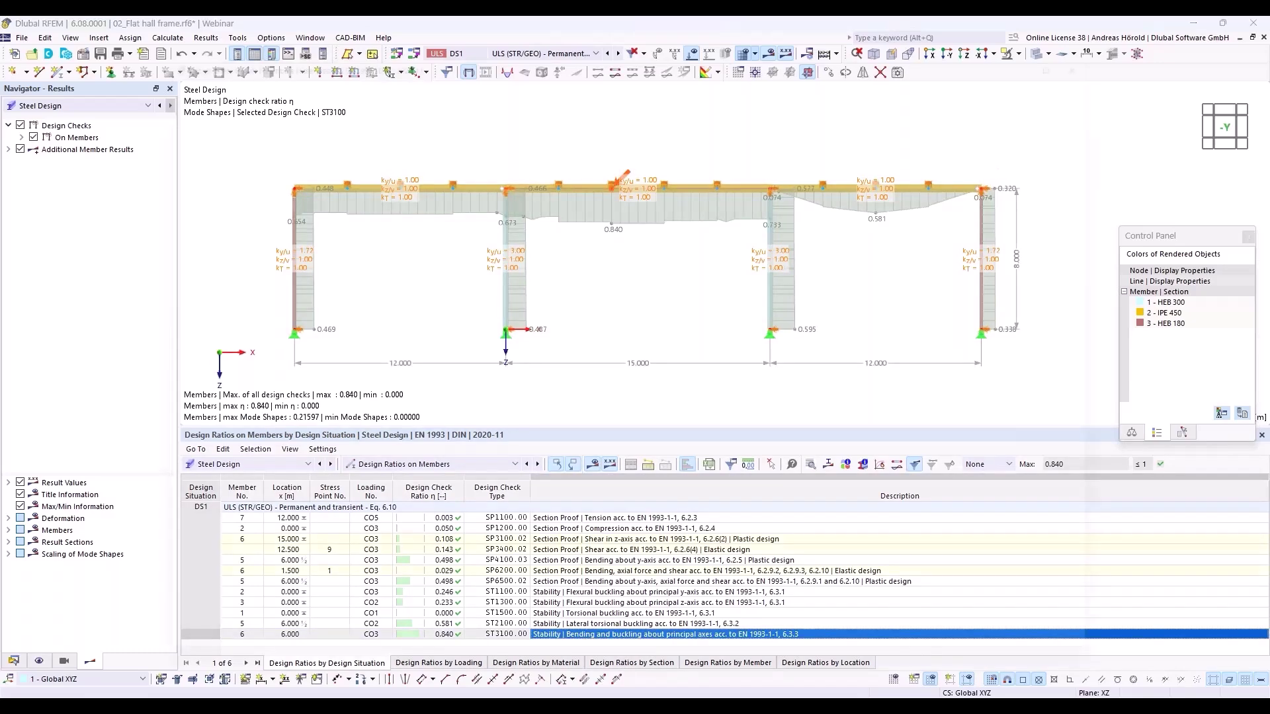
{"action": "double_click", "coordinate": [701, 638]}
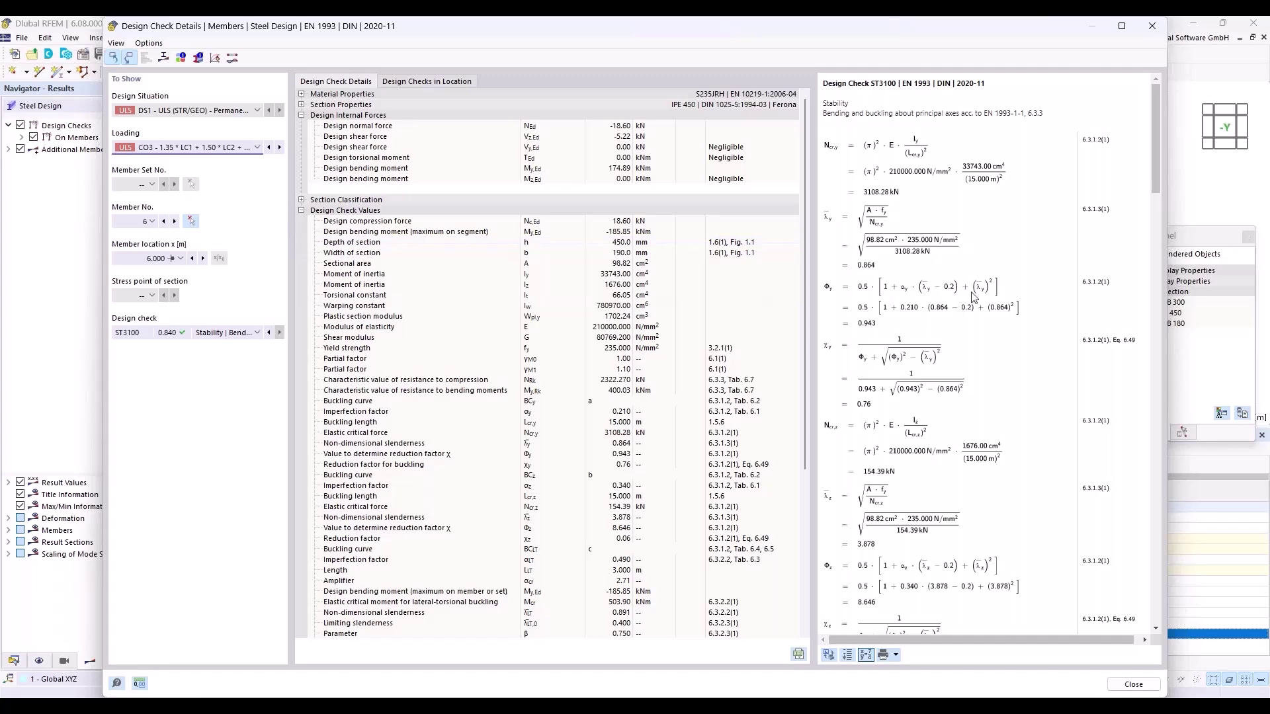
{"action": "left_click_drag", "start_coordinate": [1156, 160], "coordinate": [1176, 414]}
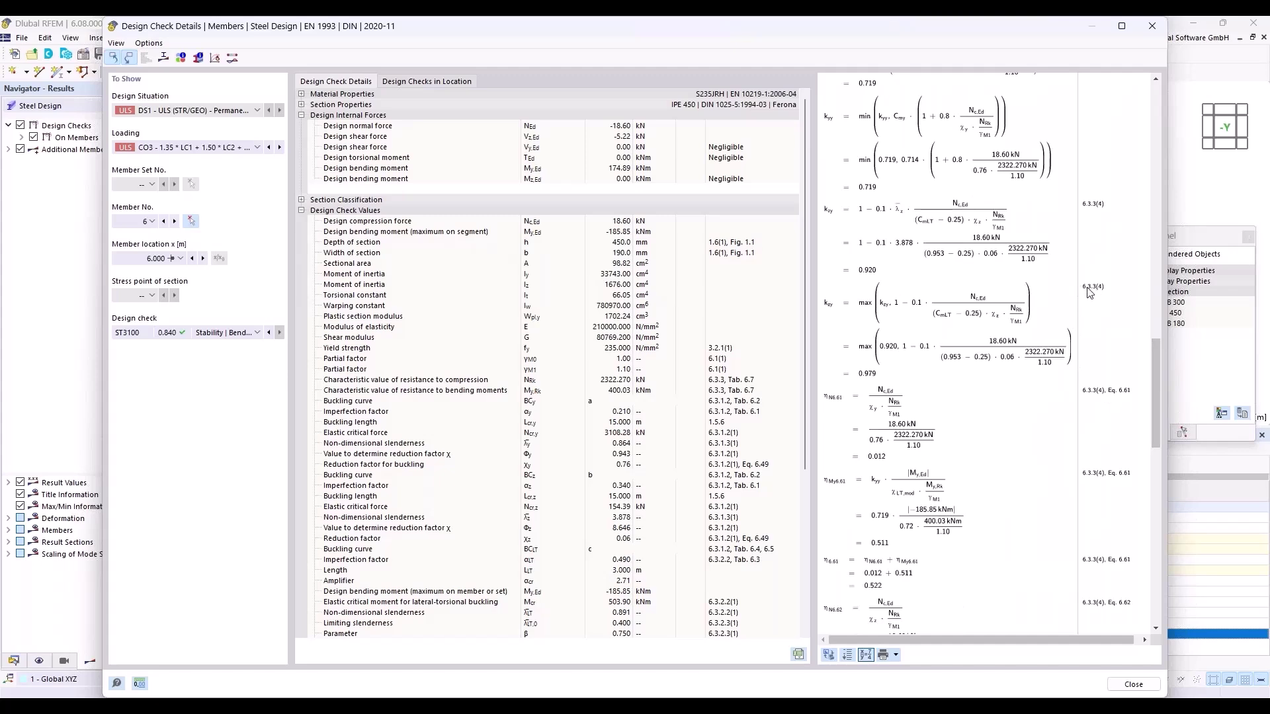
{"action": "left_click_drag", "start_coordinate": [1155, 339], "coordinate": [1204, 308]}
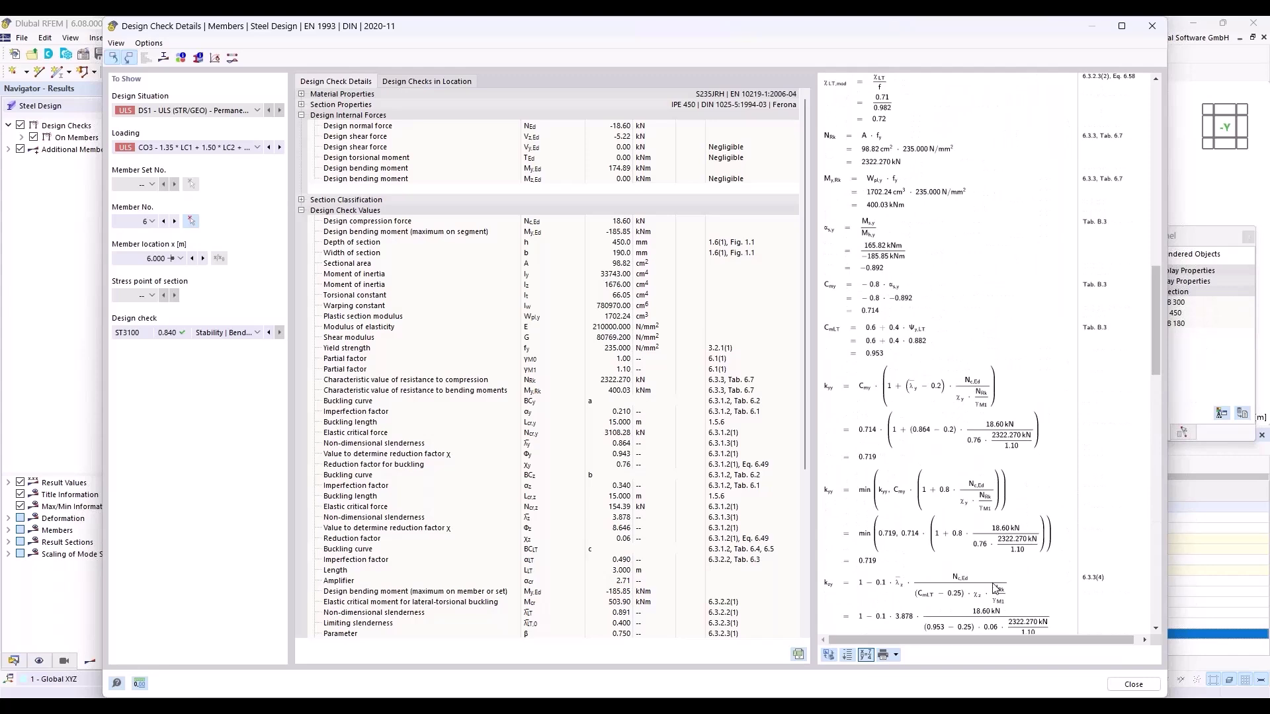
{"action": "left_click", "coordinate": [1134, 684]}
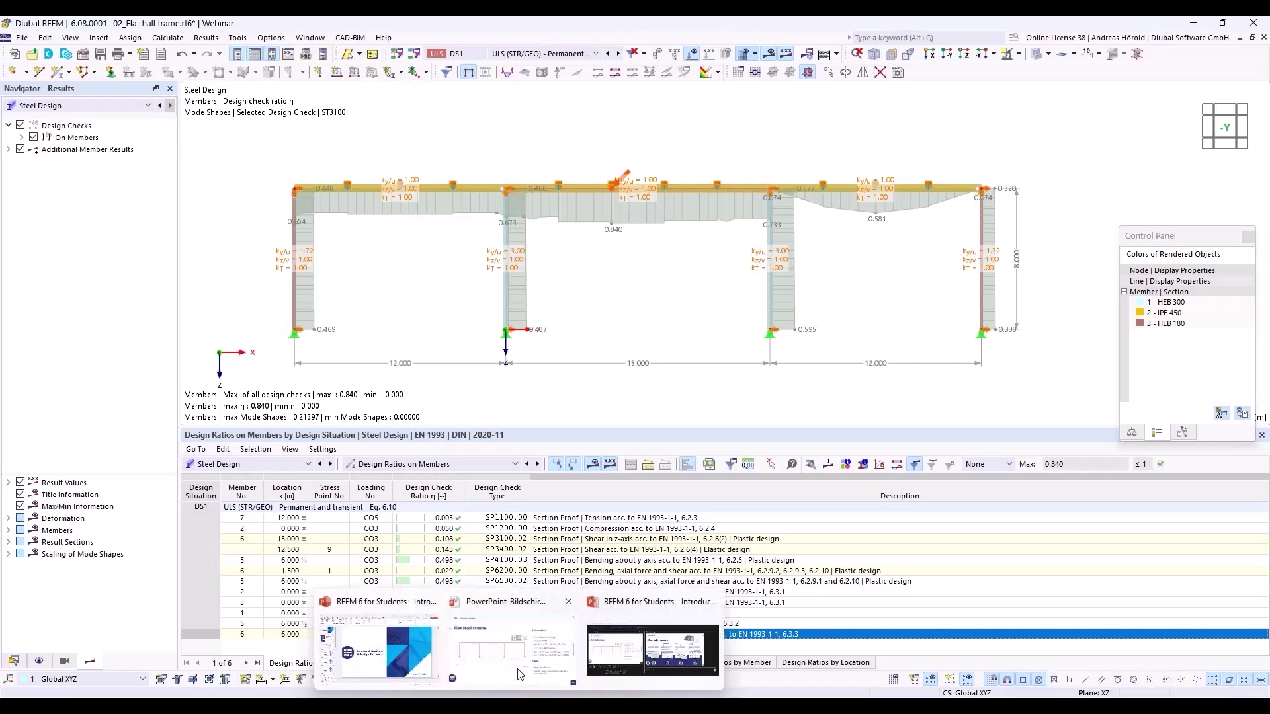
- Switch to the PowerPoint presentation and review the Flat Hall Frame slide's tasks
{"action": "left_click", "coordinate": [519, 666]}
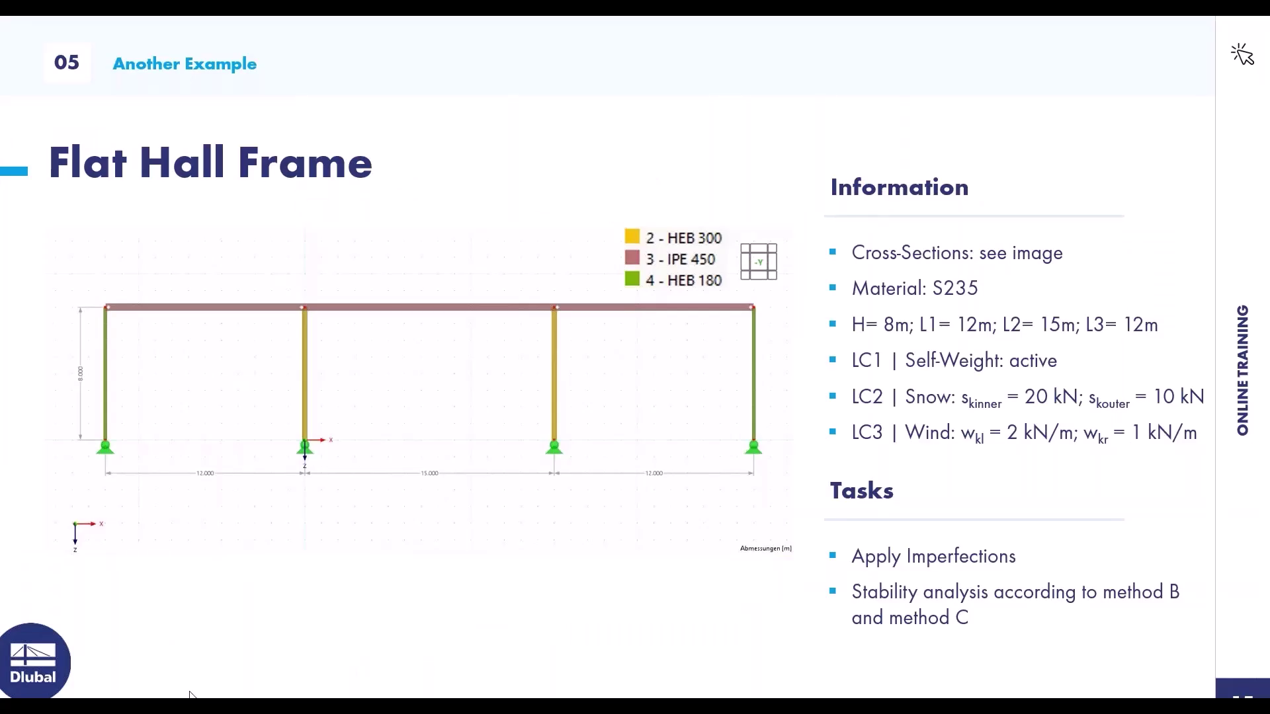
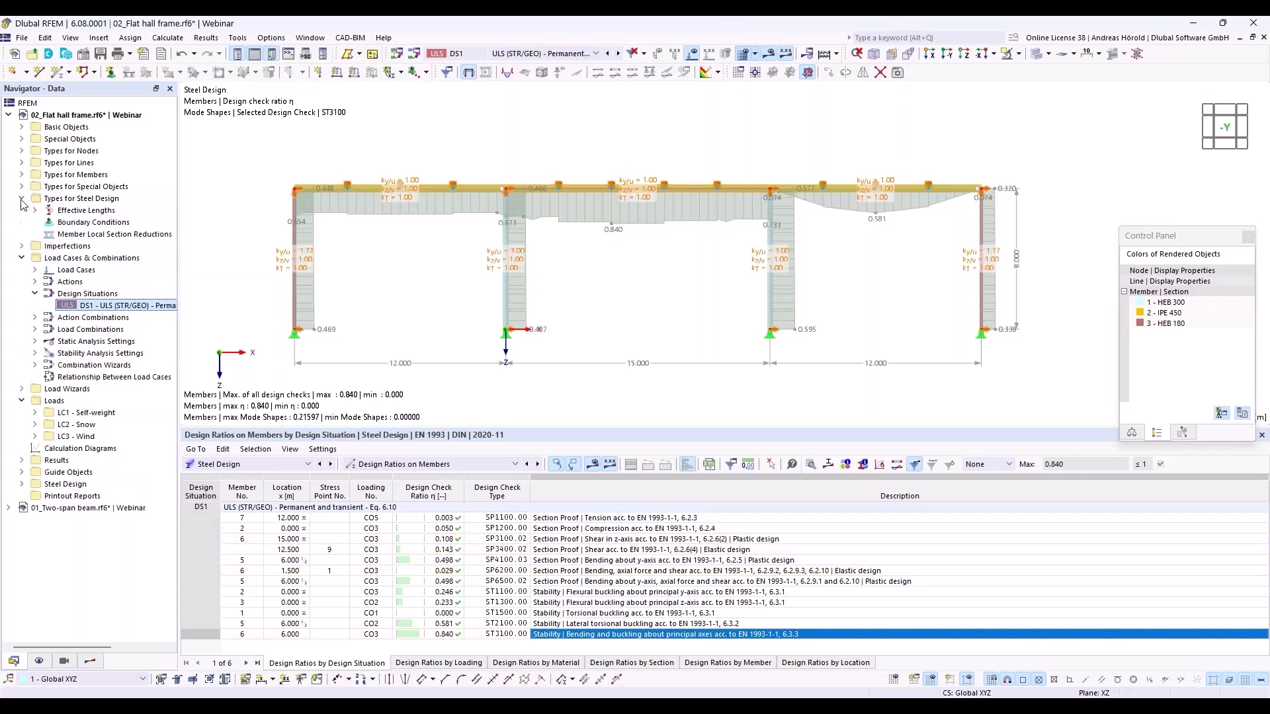
- Save the model without results as 02_Hall frame without imperfections_finished.rf6, replacing the existing file
{"action": "left_click", "coordinate": [34, 210]}
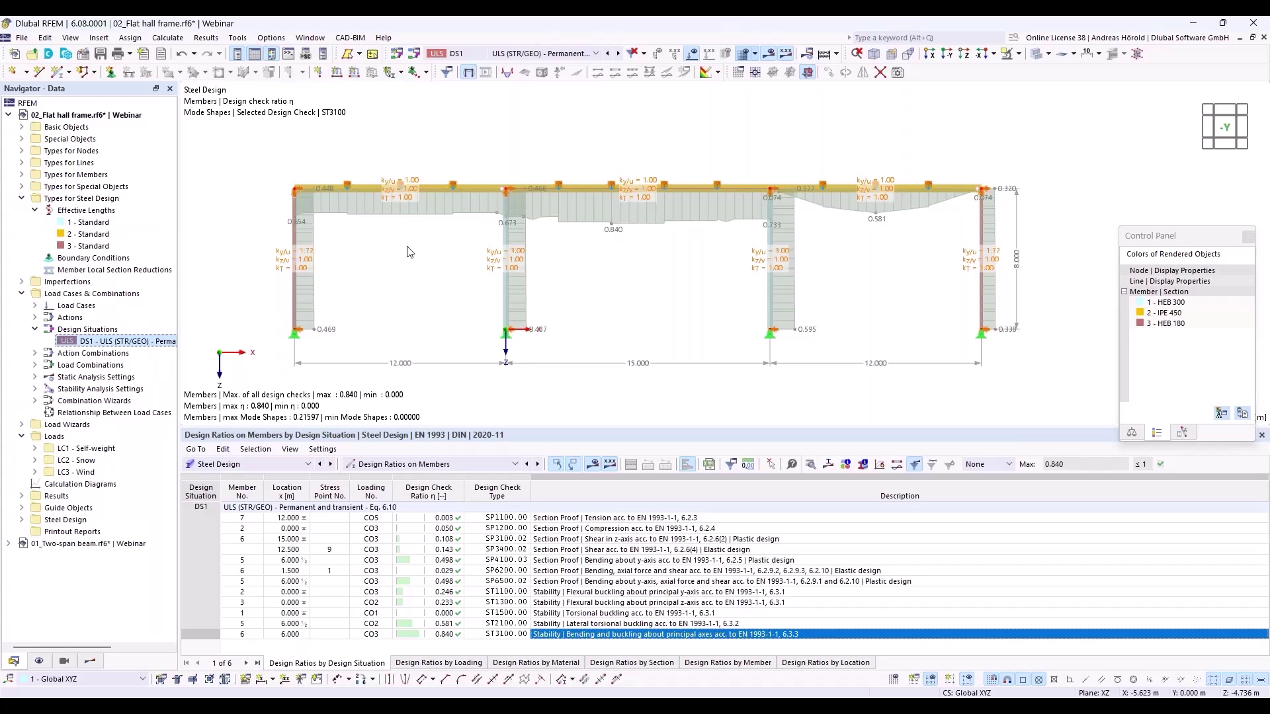
{"action": "left_click", "coordinate": [22, 38]}
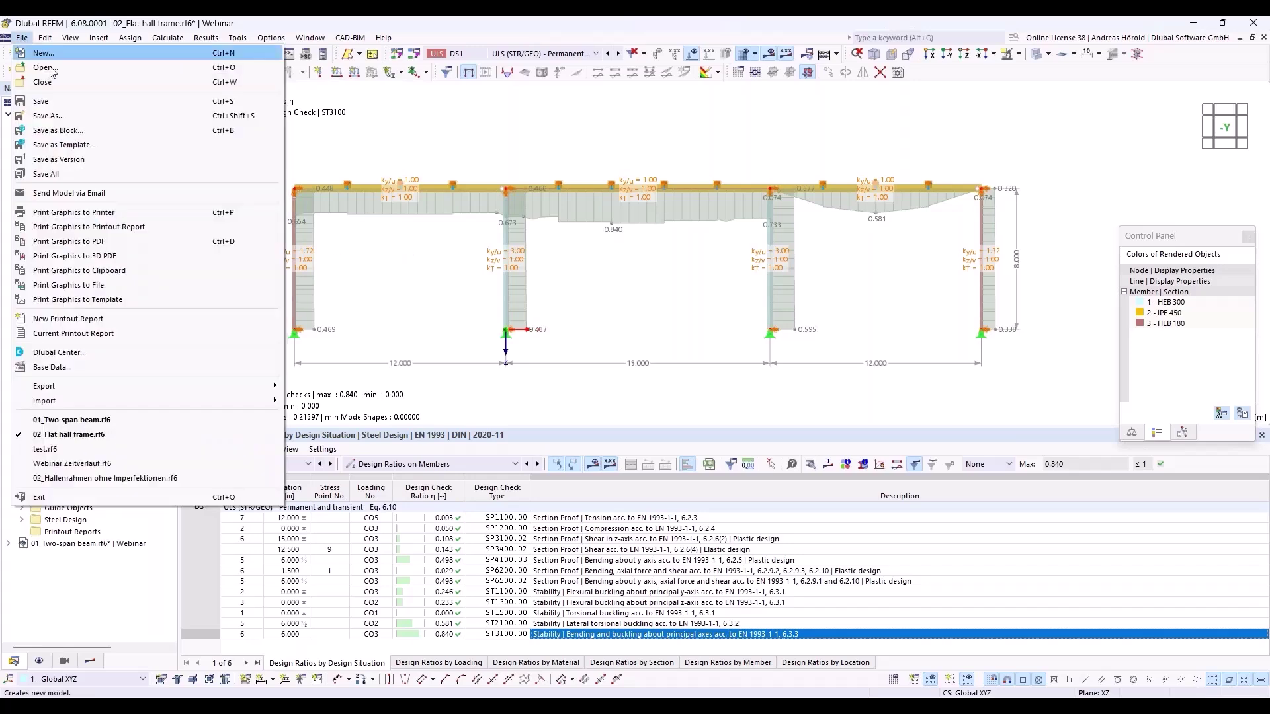
{"action": "left_click", "coordinate": [77, 116]}
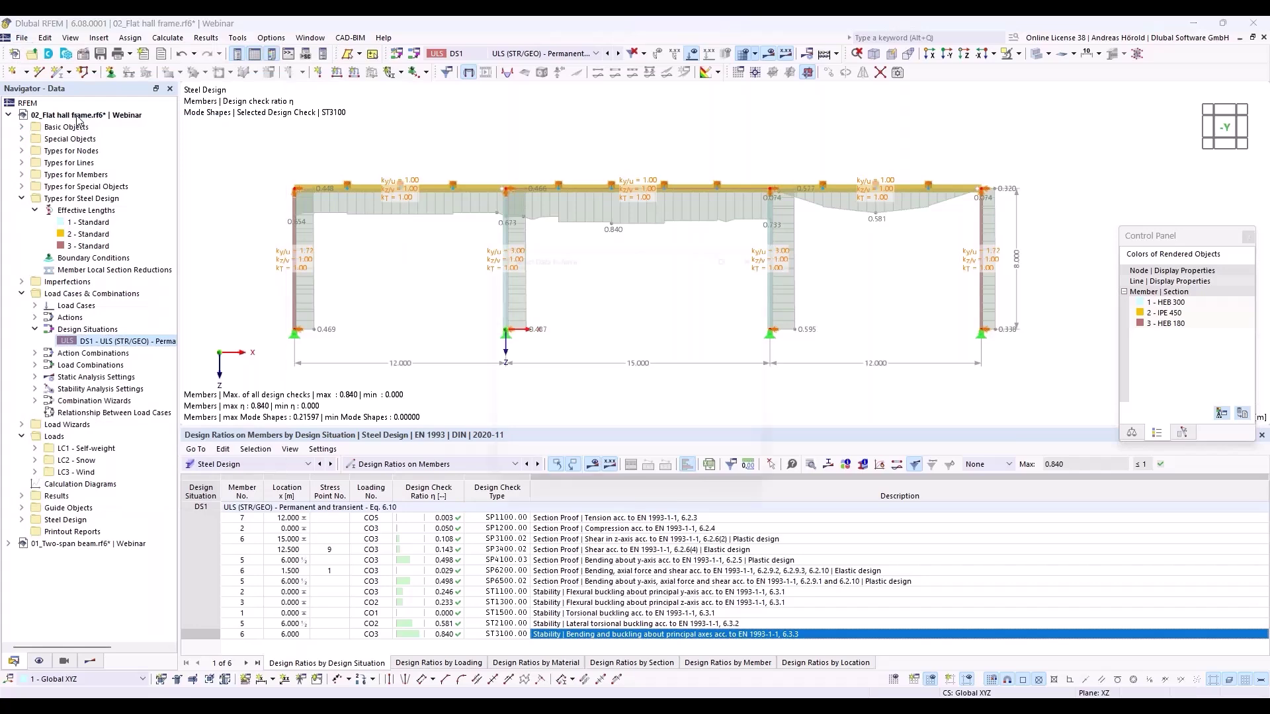
{"action": "left_click", "coordinate": [524, 322]}
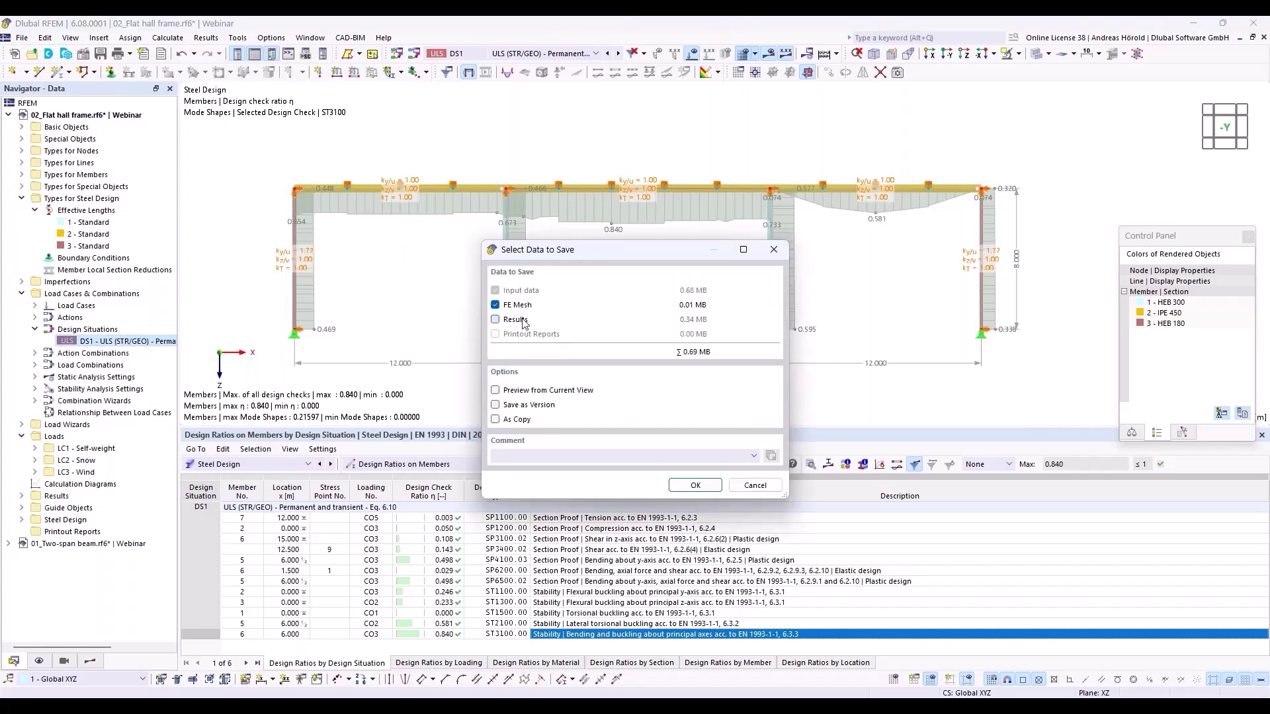
{"action": "left_click", "coordinate": [694, 486]}
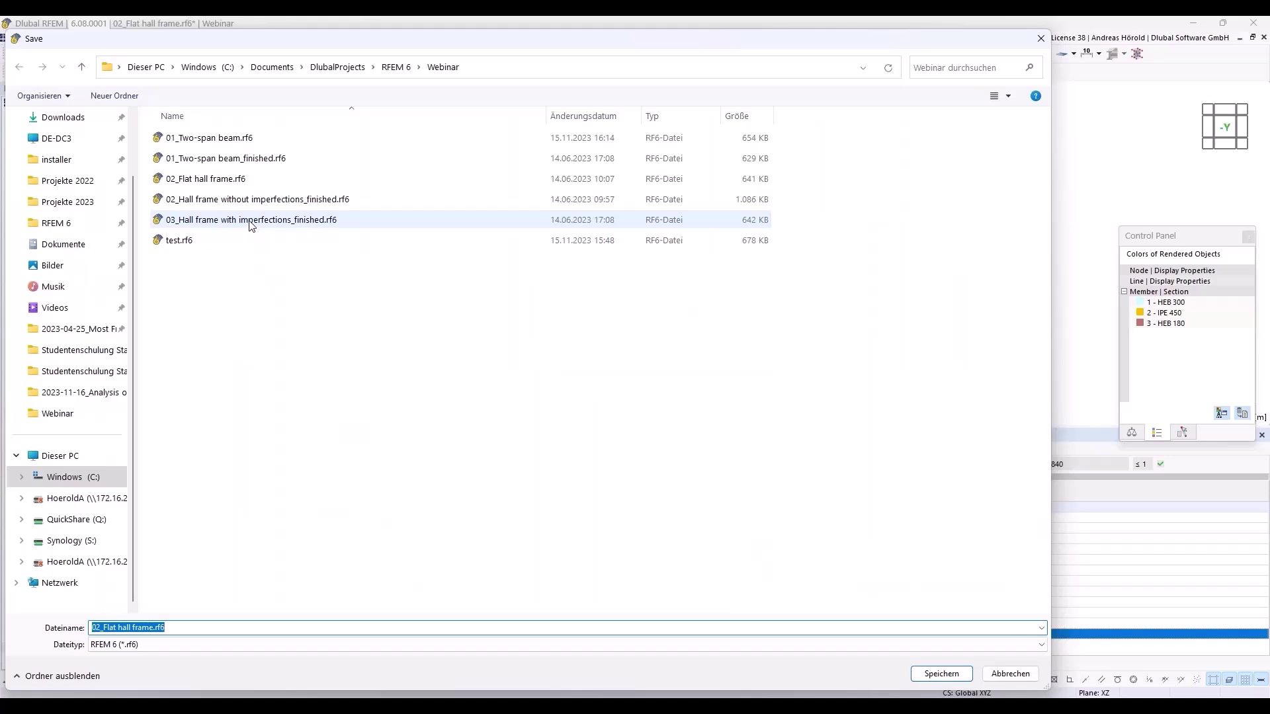
{"action": "left_click", "coordinate": [264, 202]}
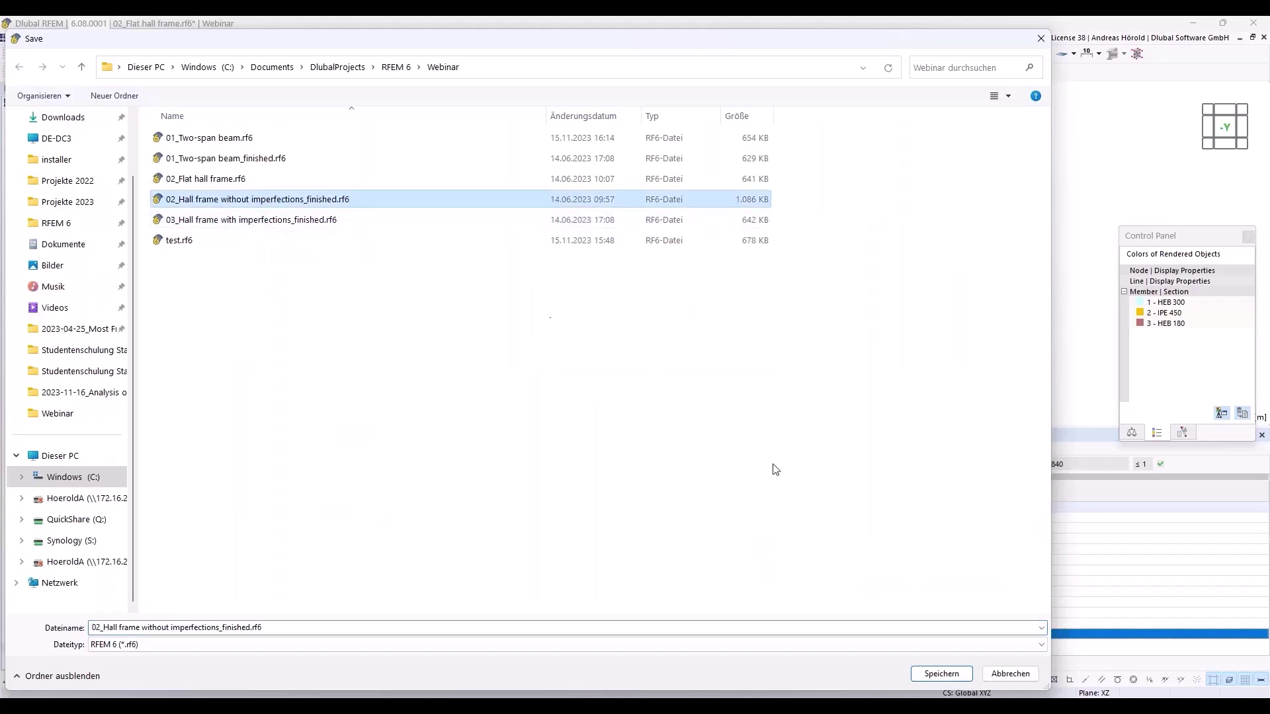
{"action": "left_click", "coordinate": [945, 673]}
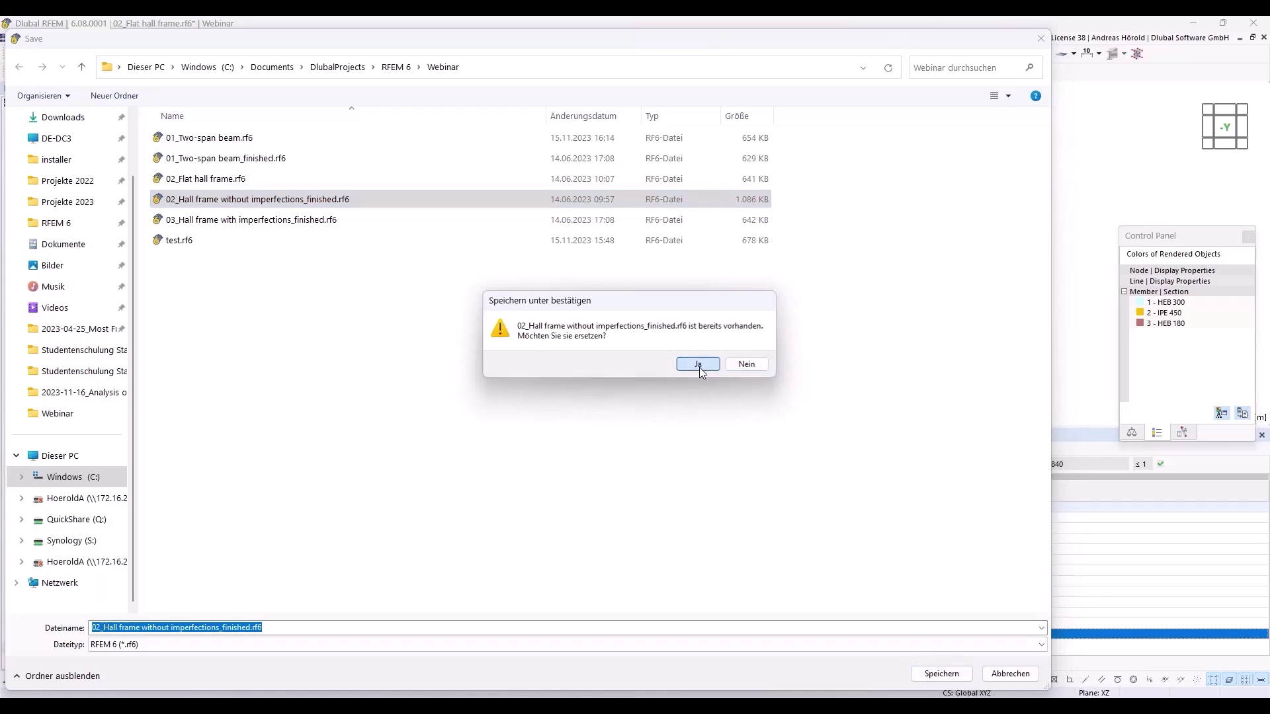
{"action": "left_click", "coordinate": [699, 365]}
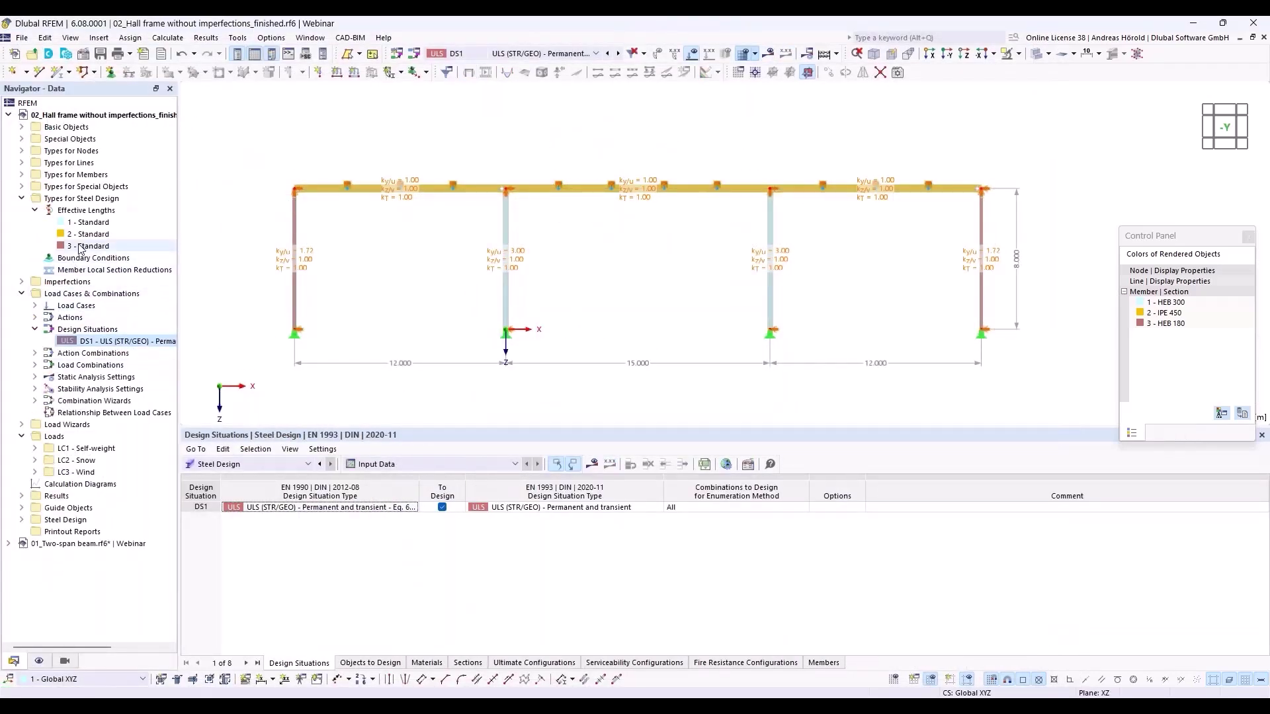
- Delete effective lengths 1 and 2, which are assigned to the frame's columns
{"action": "left_click", "coordinate": [95, 223]}
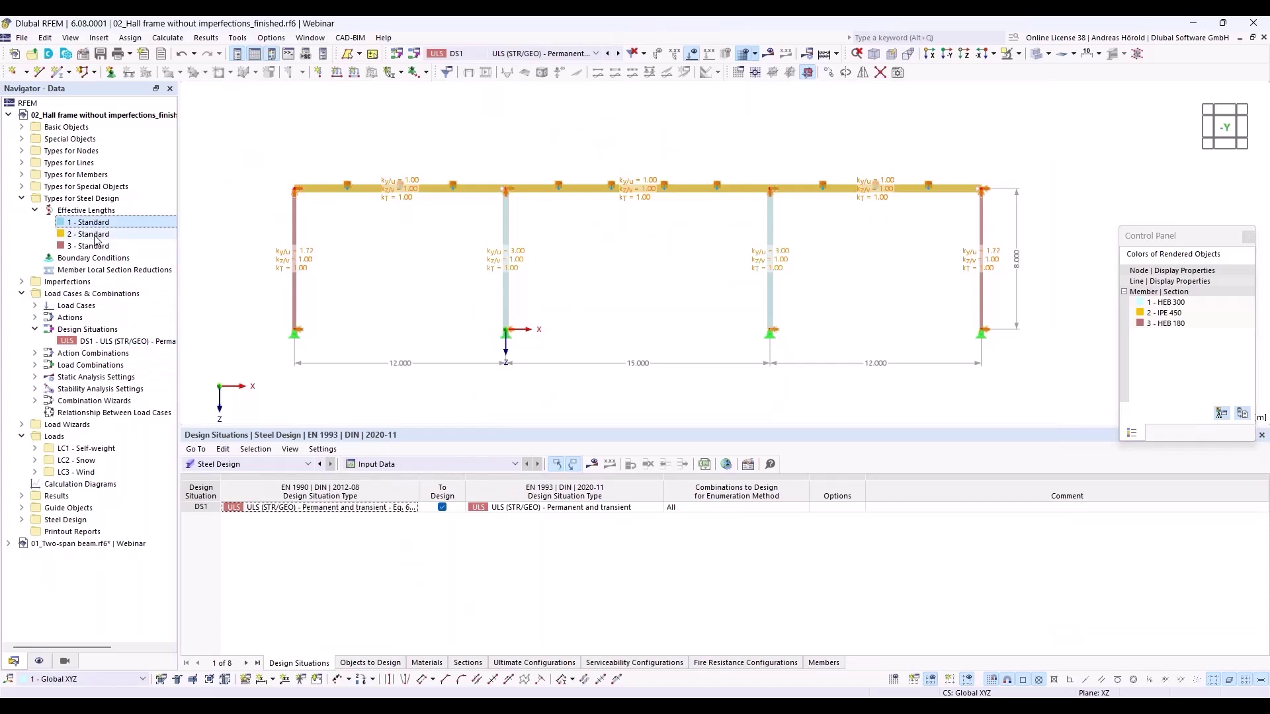
{"action": "left_click", "coordinate": [103, 236], "text": "ctrl"}
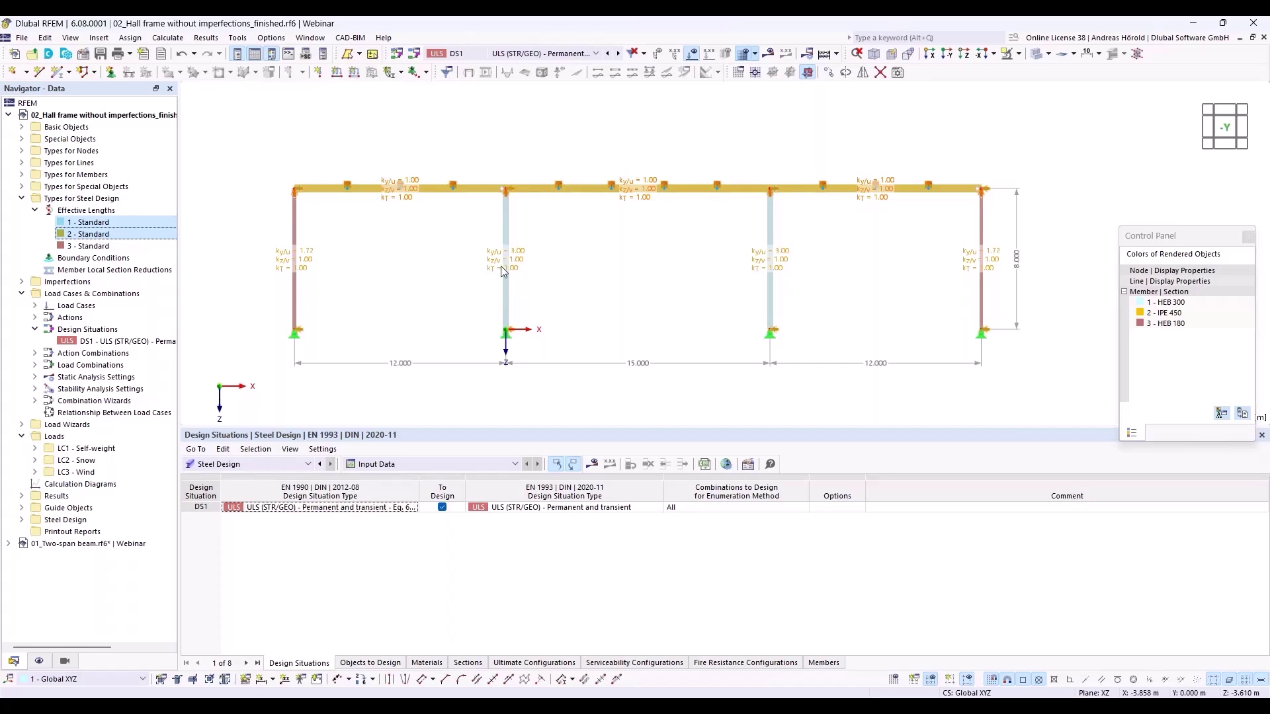
{"action": "right_click", "coordinate": [129, 221]}
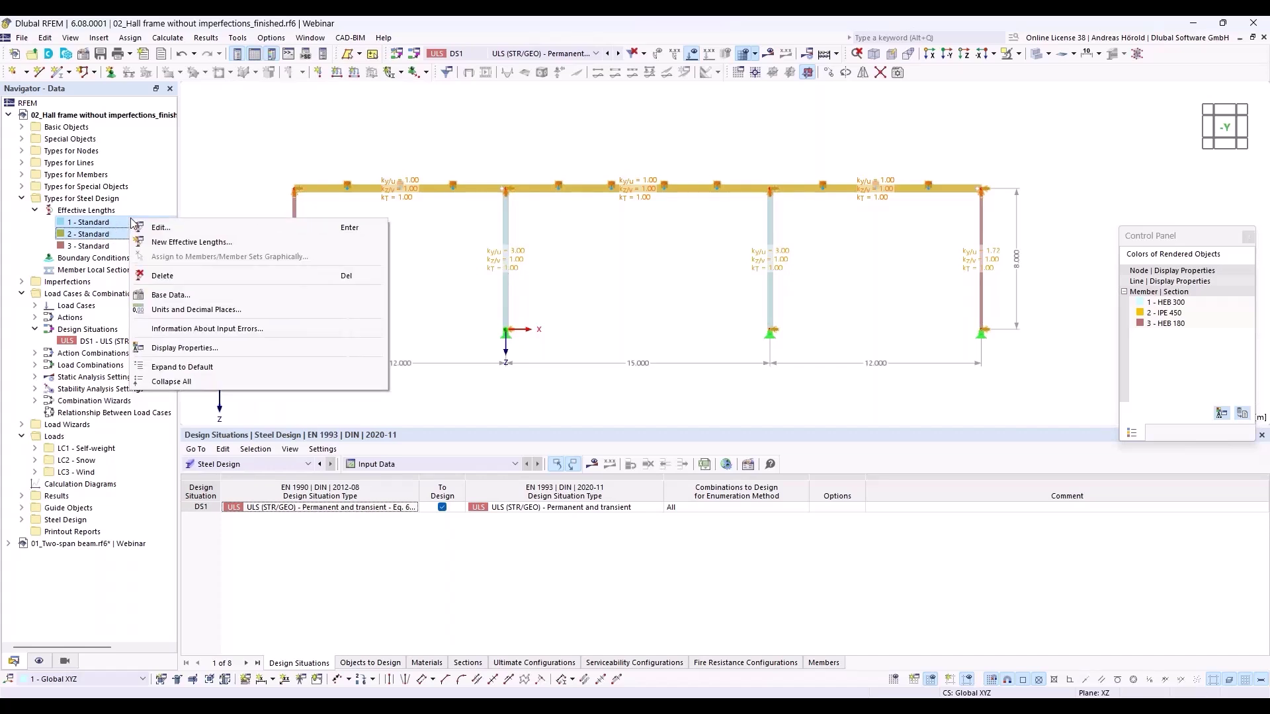
{"action": "left_click", "coordinate": [218, 238]}
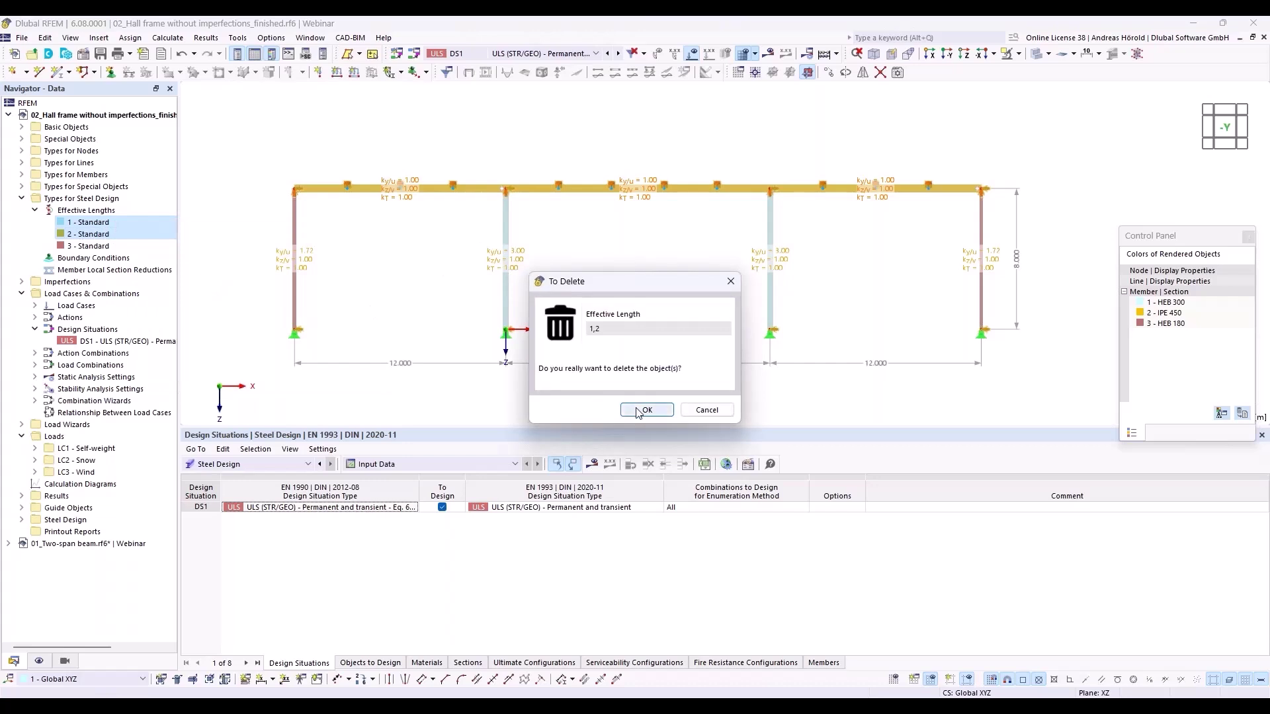
{"action": "left_click", "coordinate": [645, 409]}
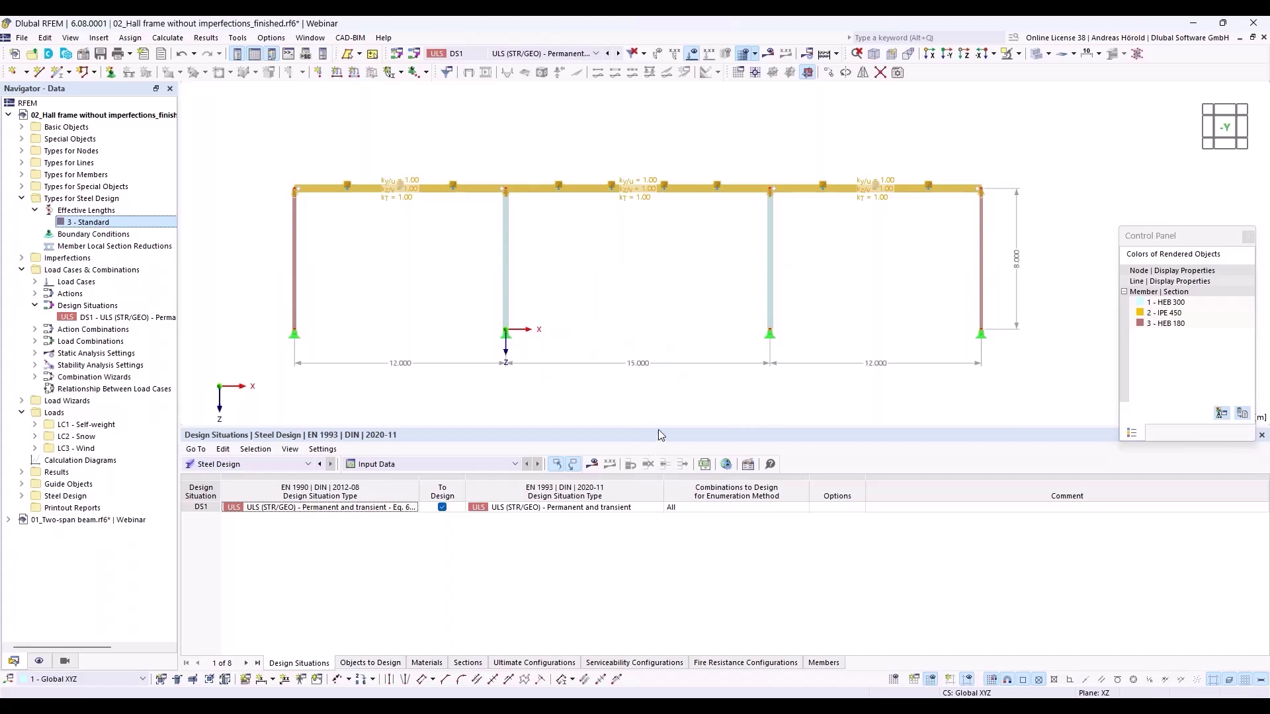
- Start a new member imperfection and create a local imperfection case named Imp. x for it
{"action": "left_click_drag", "start_coordinate": [657, 430], "coordinate": [656, 561]}
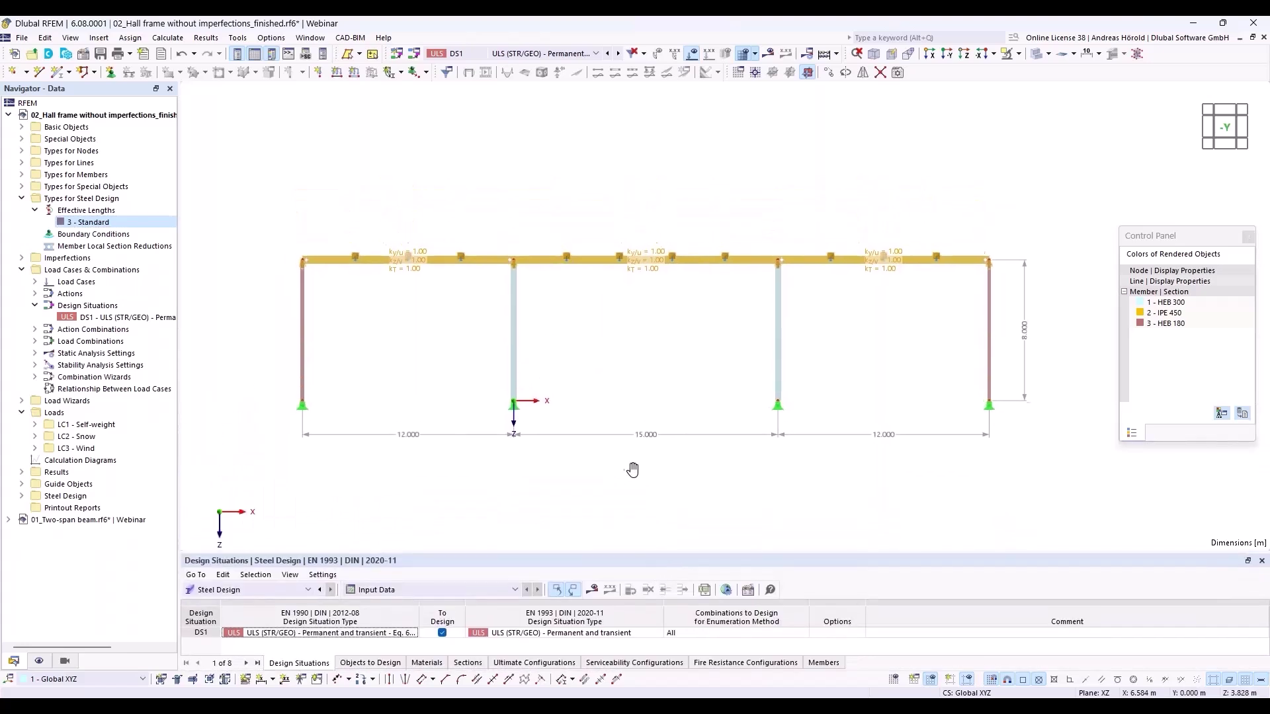
{"action": "scroll", "coordinate": [585, 470], "scroll_direction": "down", "scroll_amount": 2}
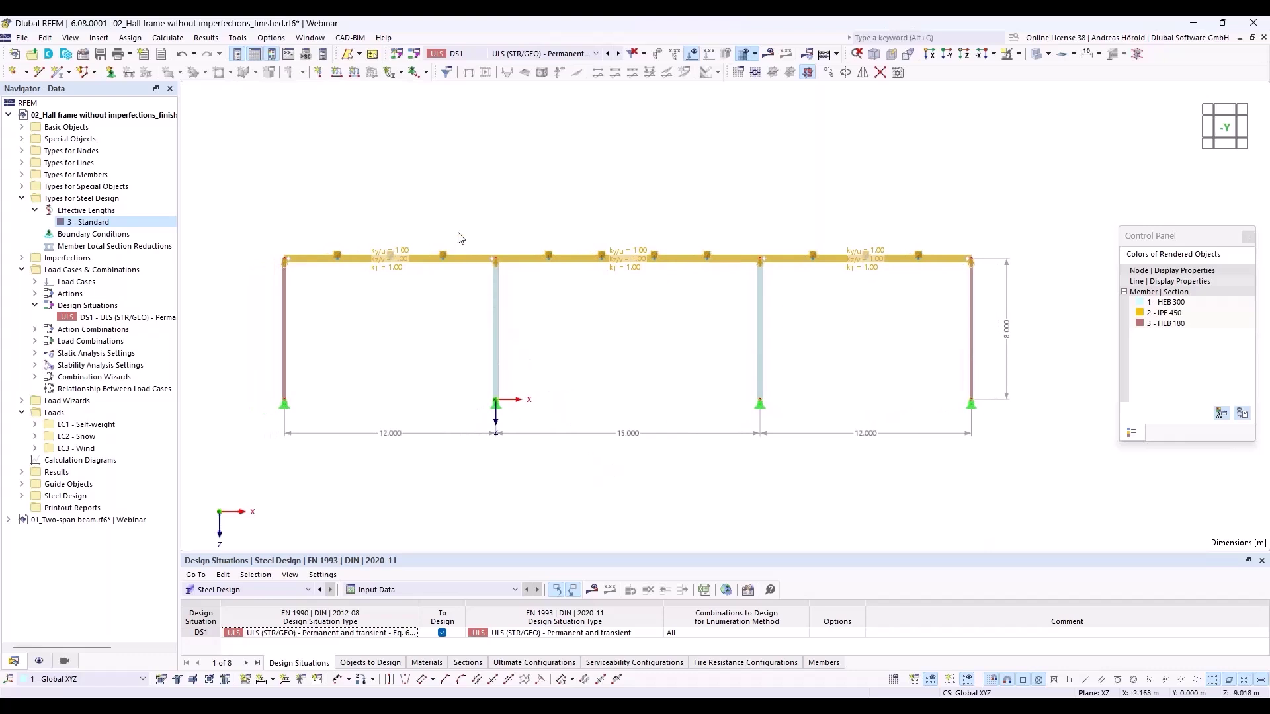
{"action": "left_click", "coordinate": [389, 74]}
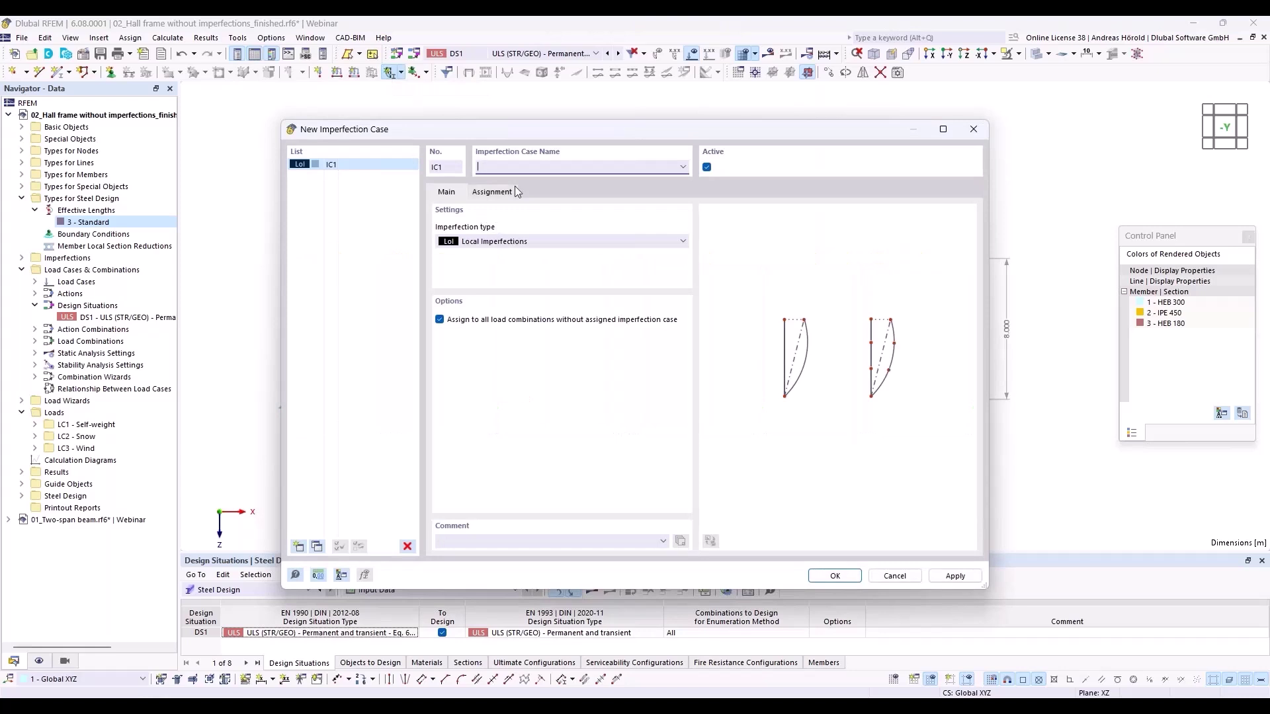
{"action": "type", "text": "Impo"}
{"action": "left_click", "coordinate": [836, 574]}
{"action": "left_click", "coordinate": [835, 575]}
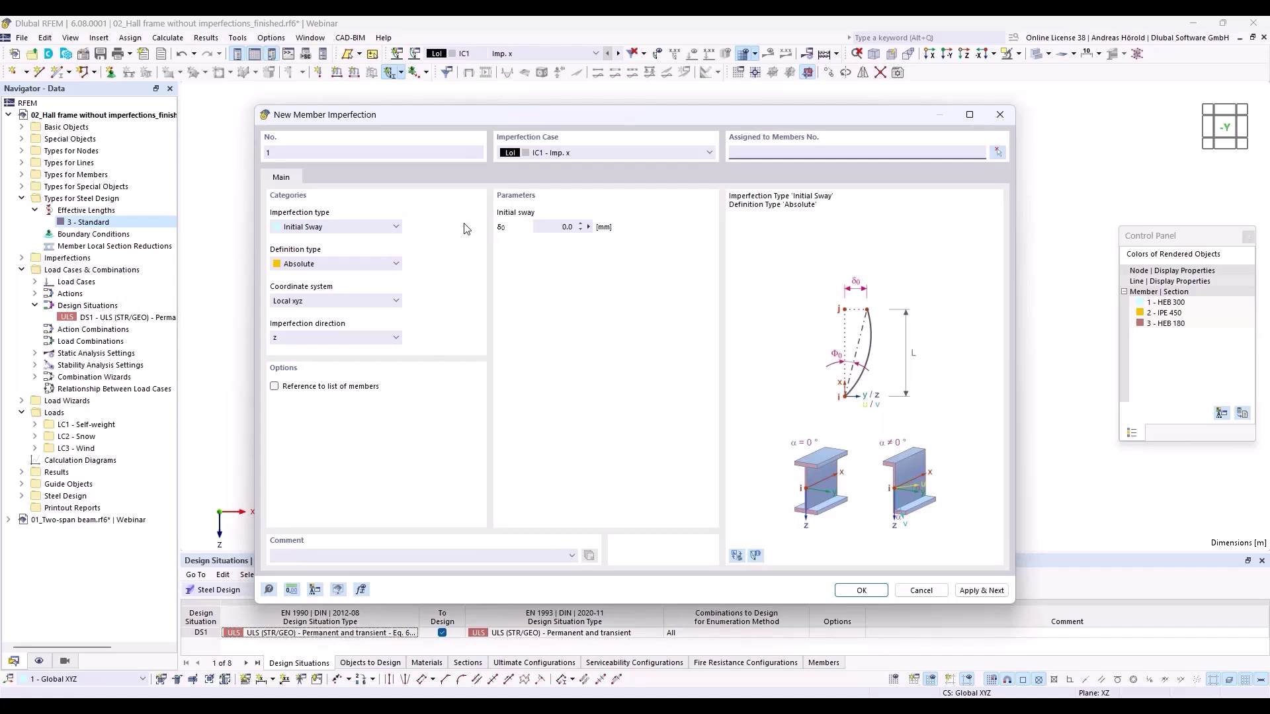
- Define the member imperfection as Initial Sway according to EN 1993-1-1, acting in local direction z
{"action": "left_click", "coordinate": [338, 227]}
{"action": "left_click", "coordinate": [339, 227]}
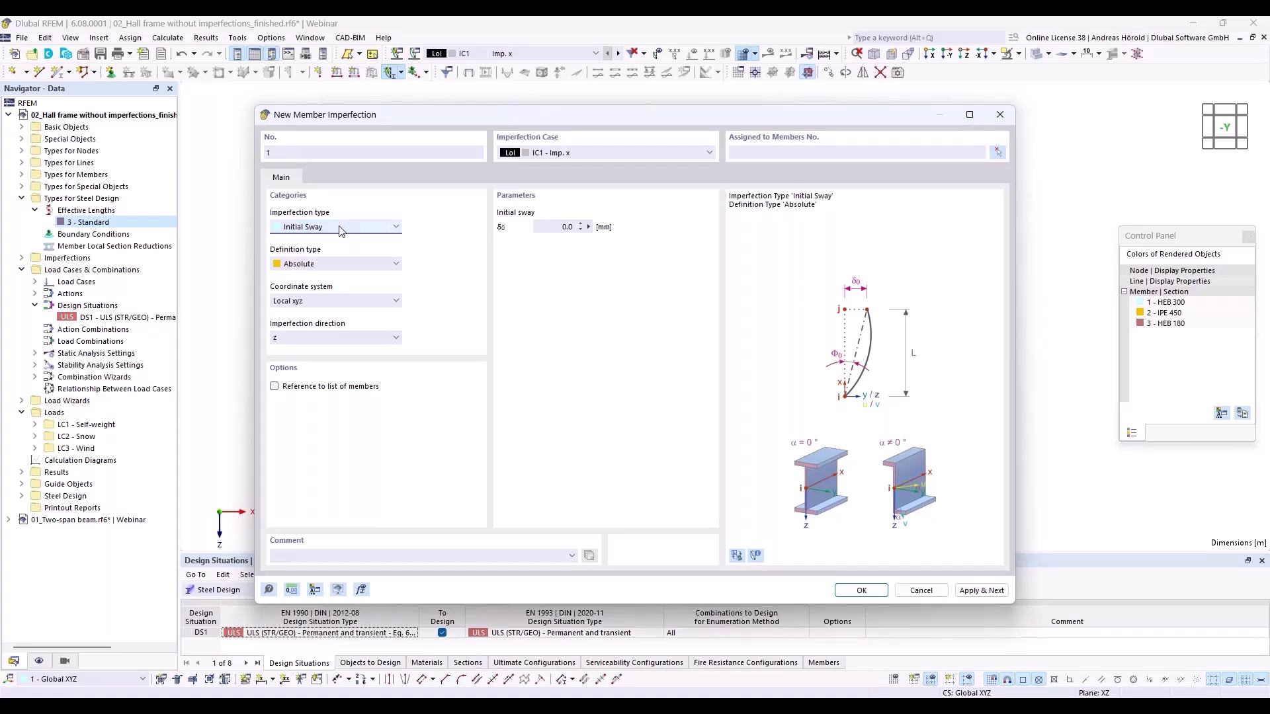
{"action": "left_click", "coordinate": [349, 265]}
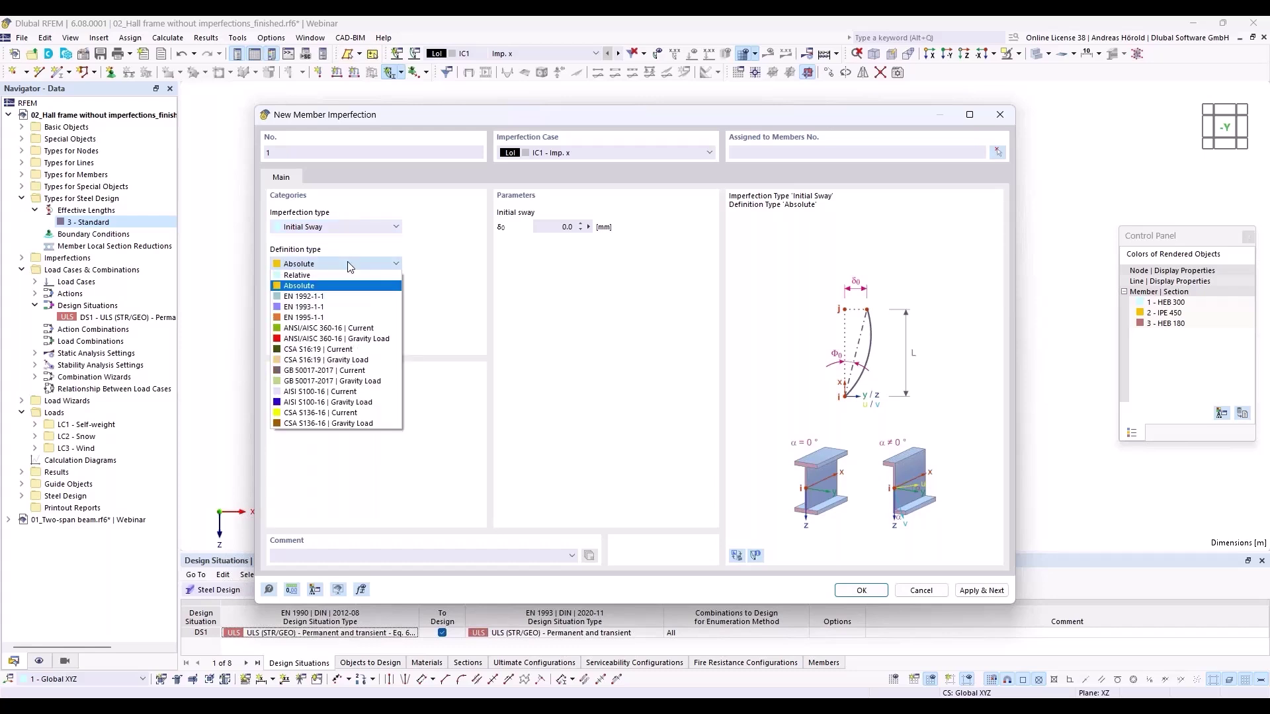
{"action": "left_click", "coordinate": [354, 307]}
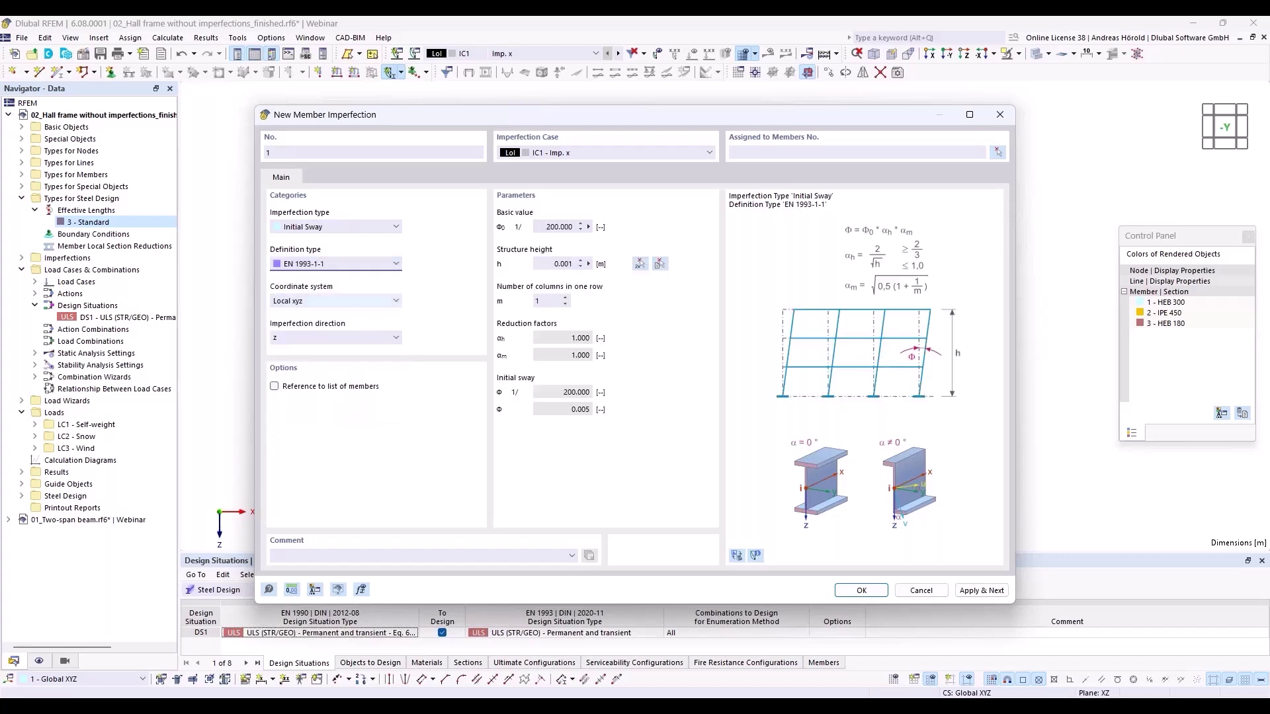
{"action": "left_click", "coordinate": [308, 334]}
{"action": "left_click", "coordinate": [308, 335]}
- Pick the 8 m structure height from the base and top of an inner column, and set the number of columns in one row to 4
{"action": "left_click", "coordinate": [641, 264]}
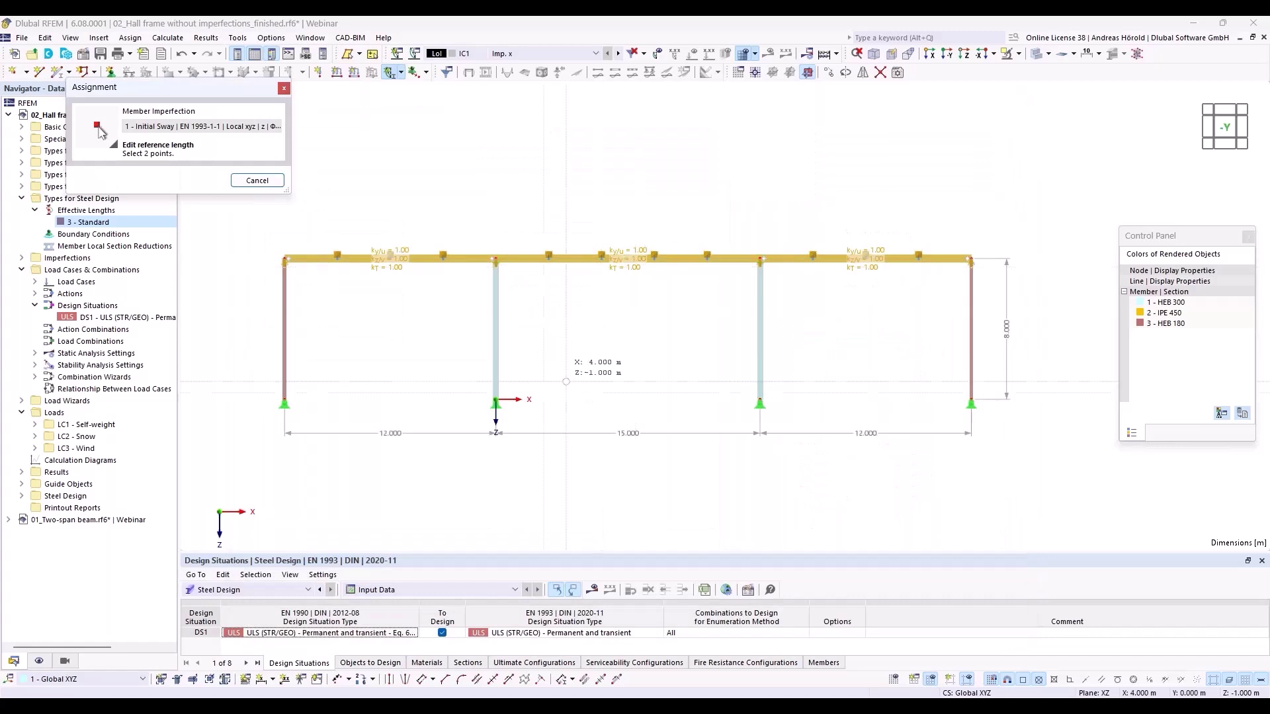
{"action": "left_click", "coordinate": [495, 400]}
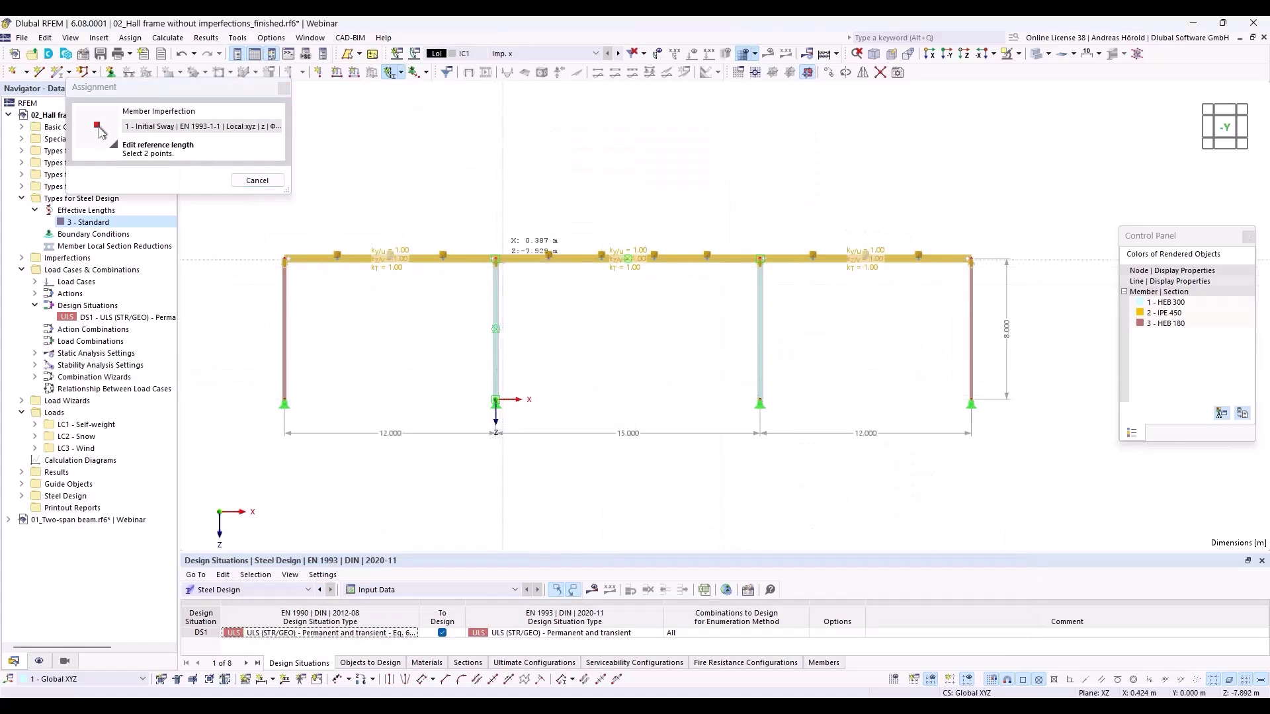
{"action": "left_click", "coordinate": [496, 259]}
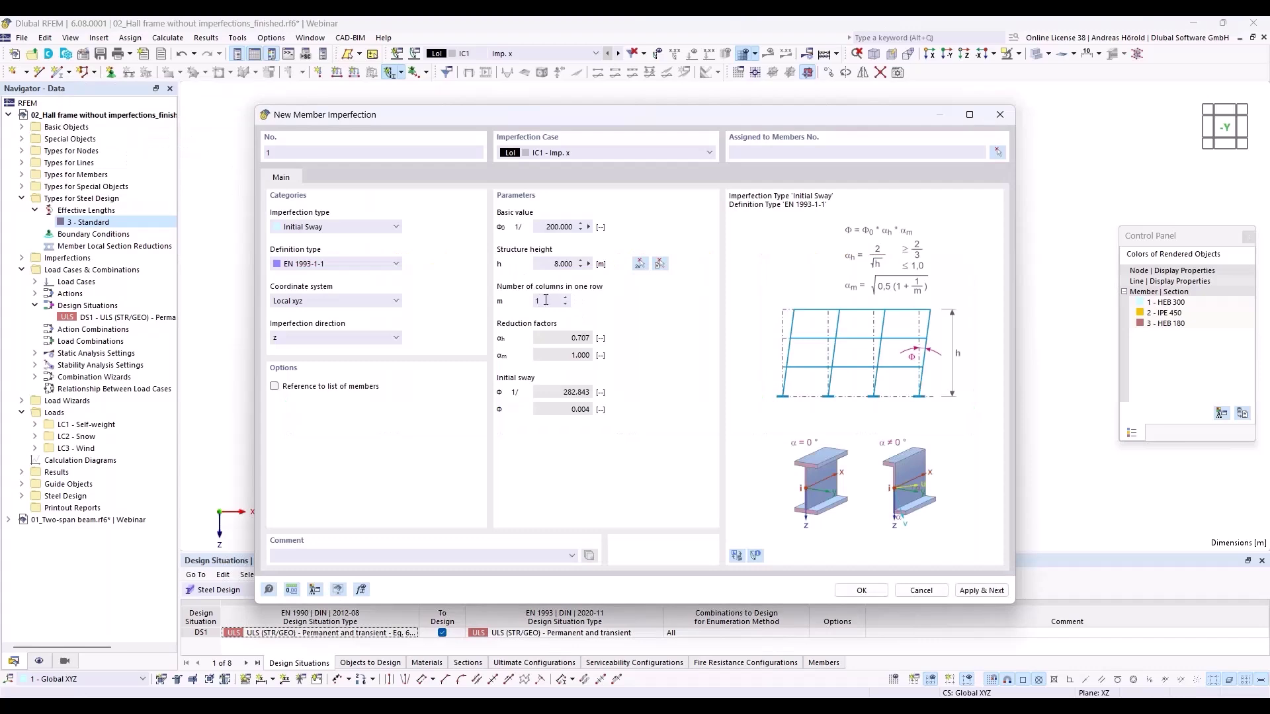
{"action": "mouse_move", "coordinate": [665, 119]}
{"action": "left_mouse_down"}
{"action": "mouse_move", "coordinate": [668, 450]}
{"action": "mouse_move", "coordinate": [656, 118]}
{"action": "left_mouse_up"}
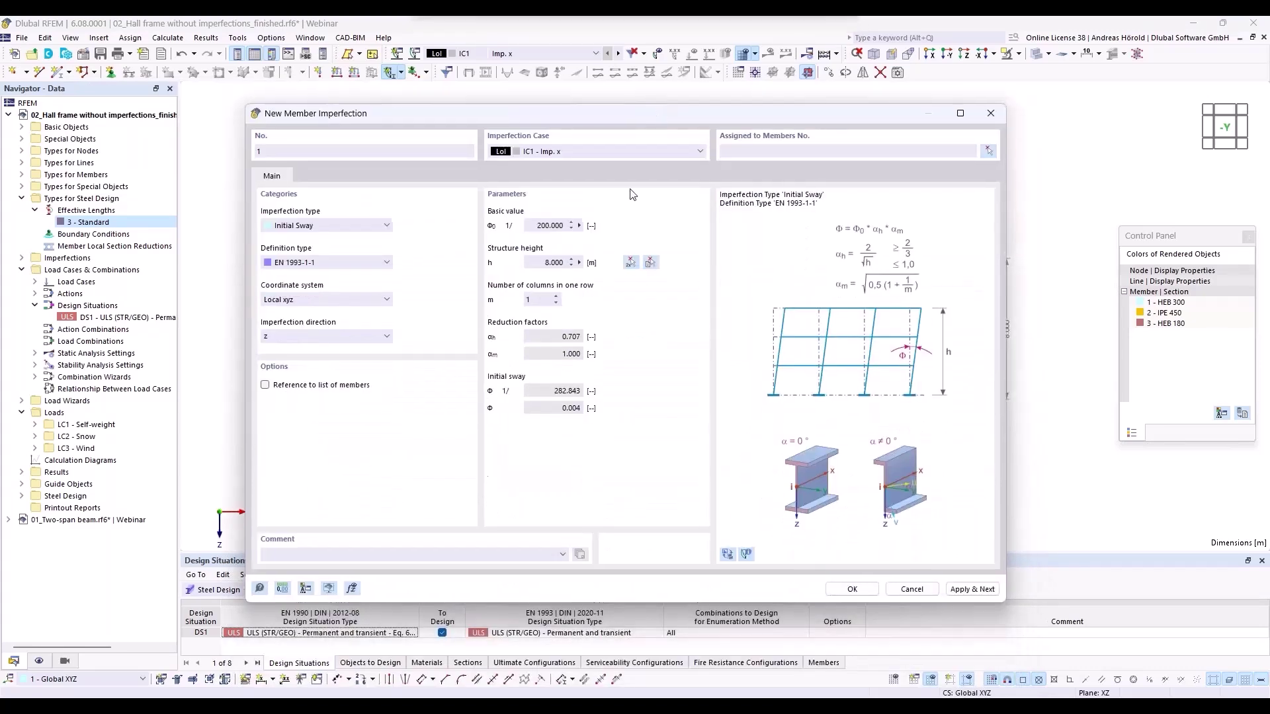
{"action": "left_click", "coordinate": [556, 297]}
{"action": "left_click", "coordinate": [556, 297]}
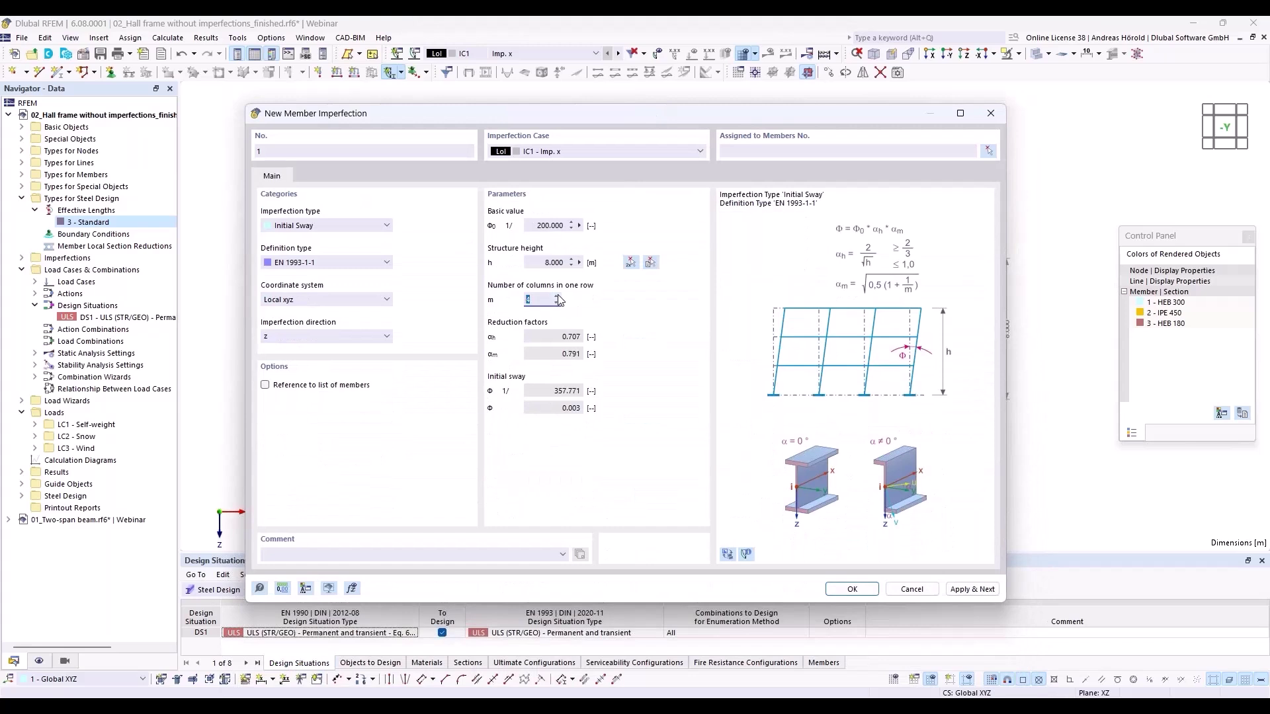
{"action": "left_click", "coordinate": [556, 297]}
- Assign the initial sway imperfection to all four columns and display it on the frame
{"action": "left_click", "coordinate": [851, 589]}
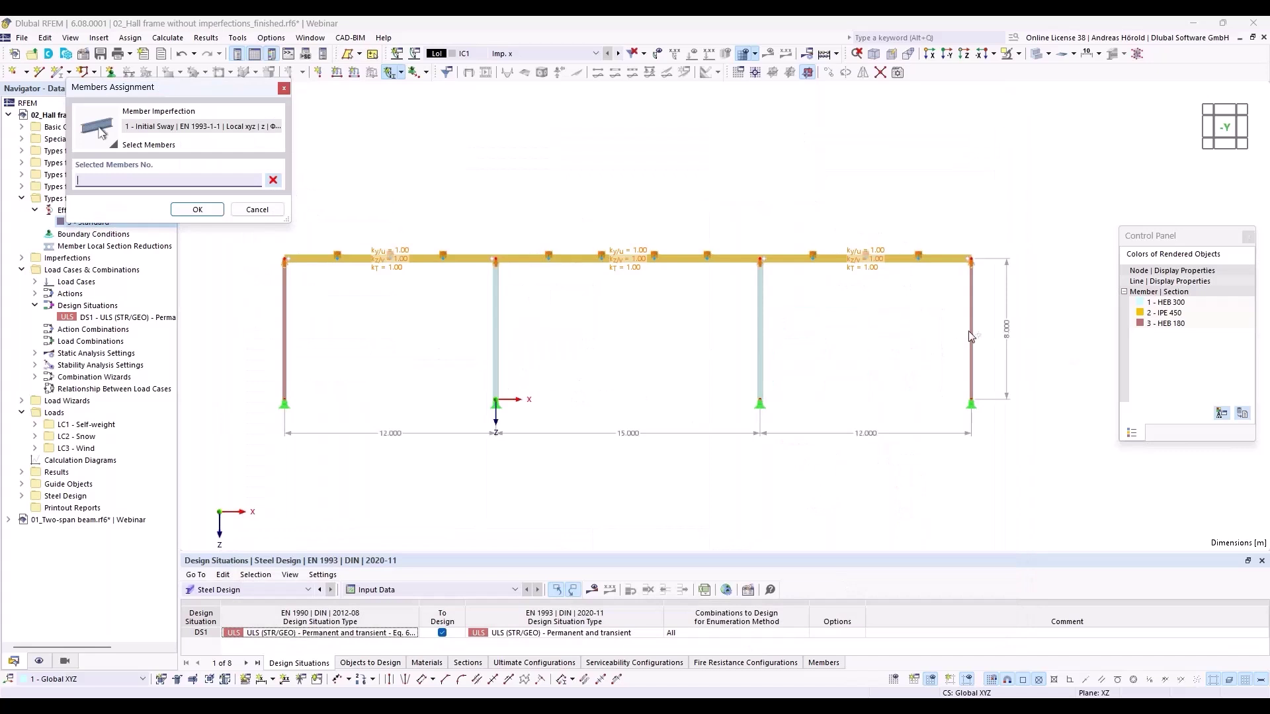
{"action": "left_click_drag", "start_coordinate": [1037, 293], "coordinate": [251, 367]}
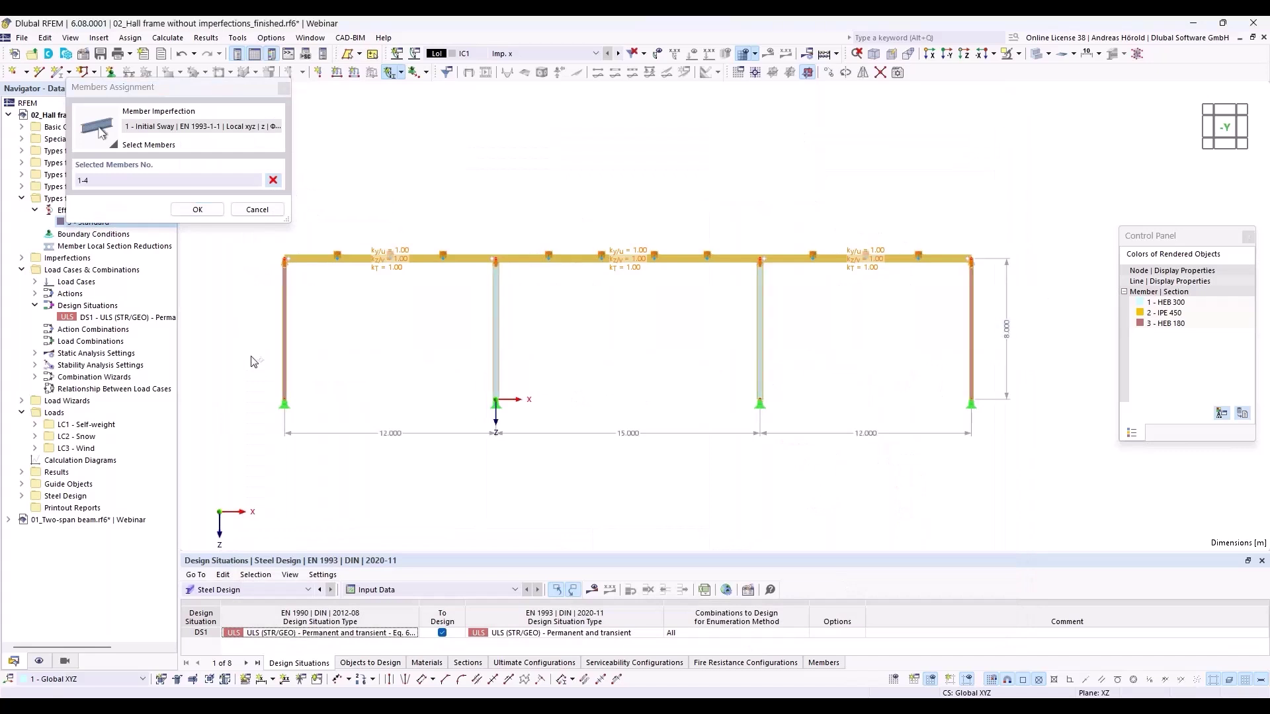
{"action": "left_click", "coordinate": [197, 211]}
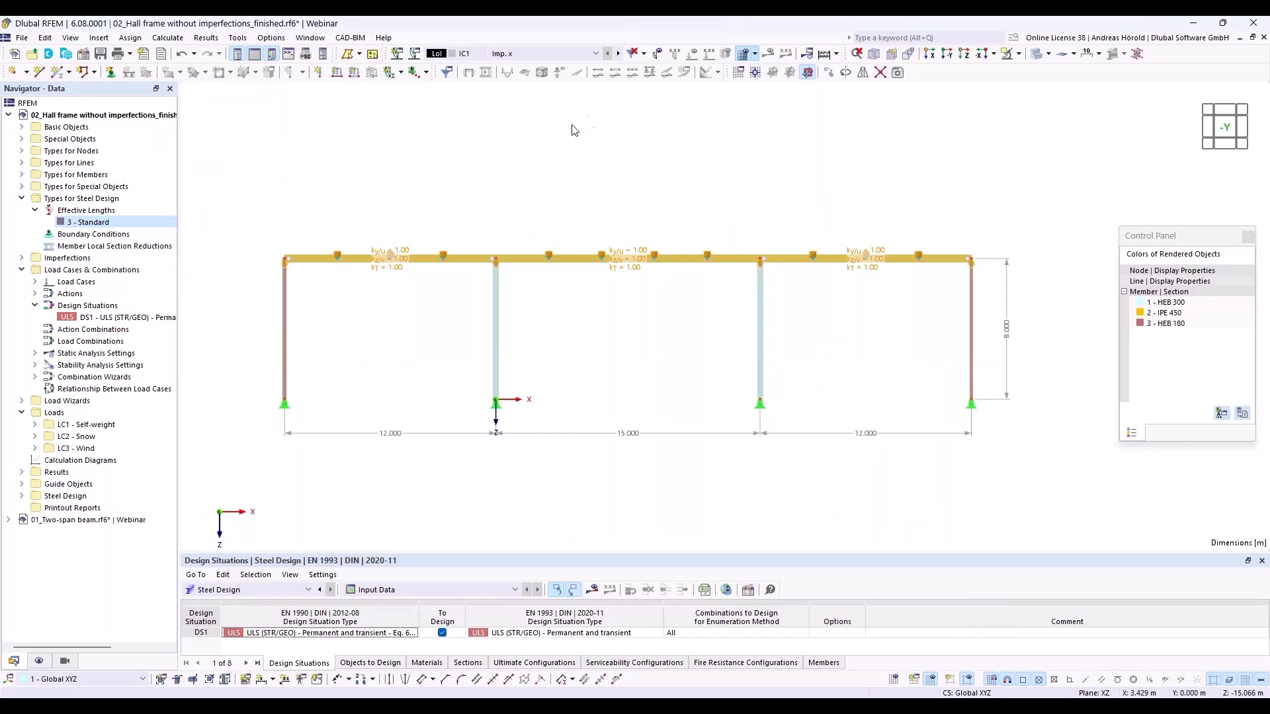
{"action": "left_click", "coordinate": [658, 53]}
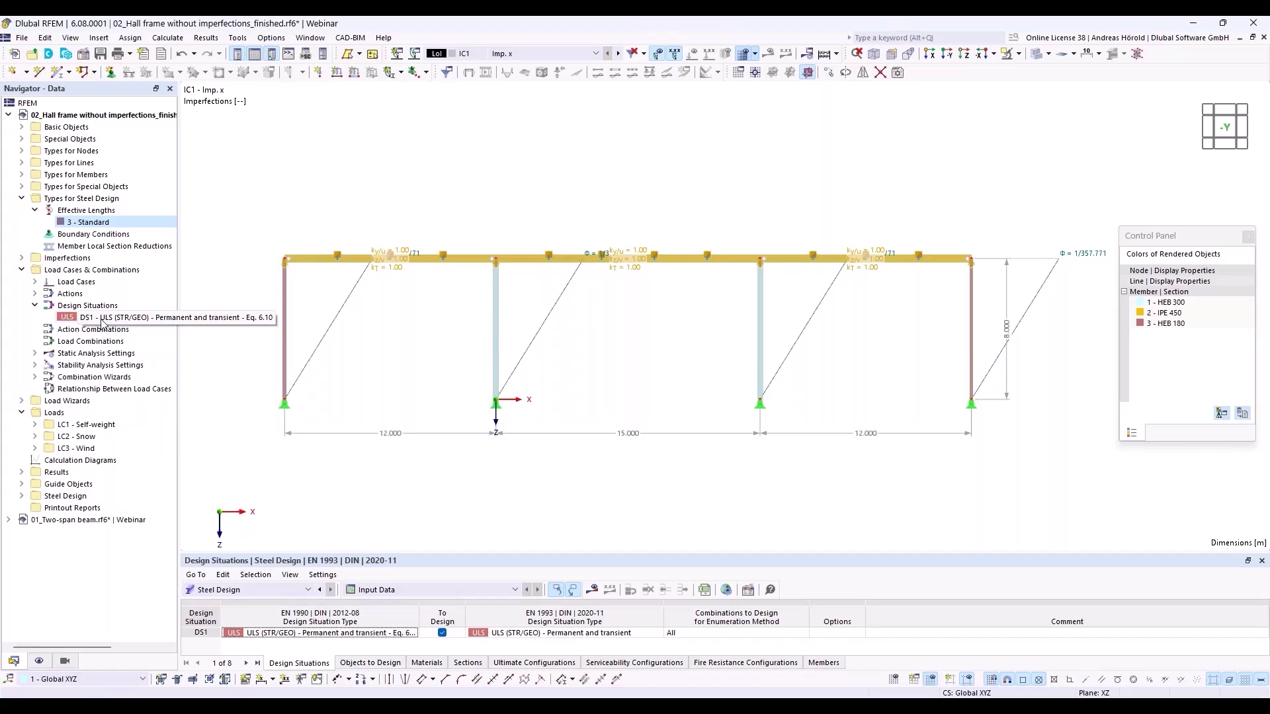
- Check the imperfection case option in the combination wizard of design situation DS1, and calculate everything
{"action": "double_click", "coordinate": [109, 322]}
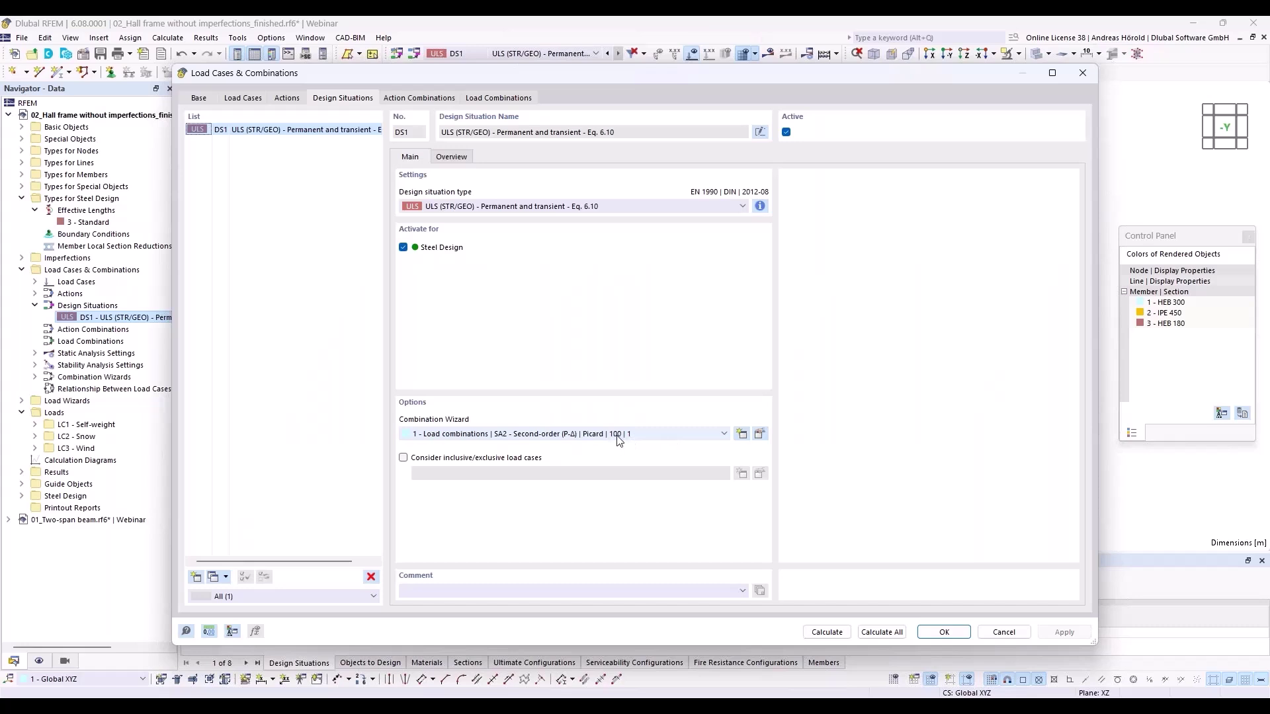
{"action": "left_click", "coordinate": [760, 434]}
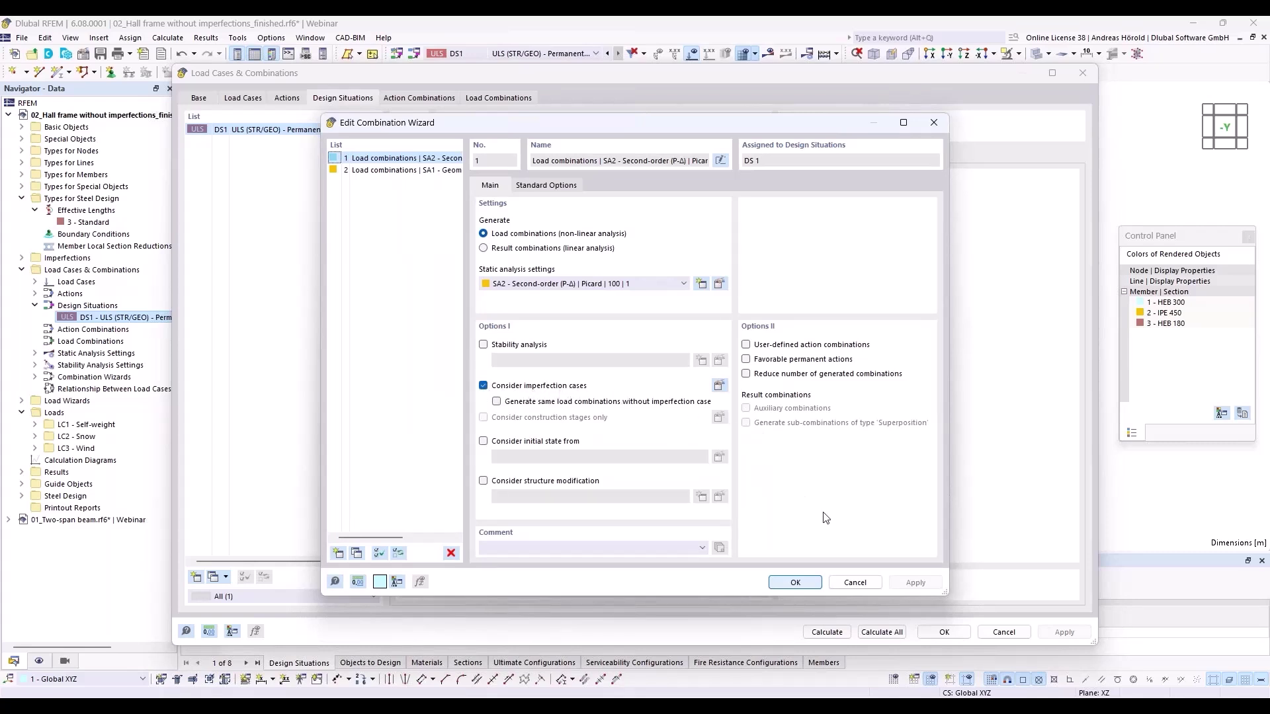
{"action": "left_click", "coordinate": [801, 582]}
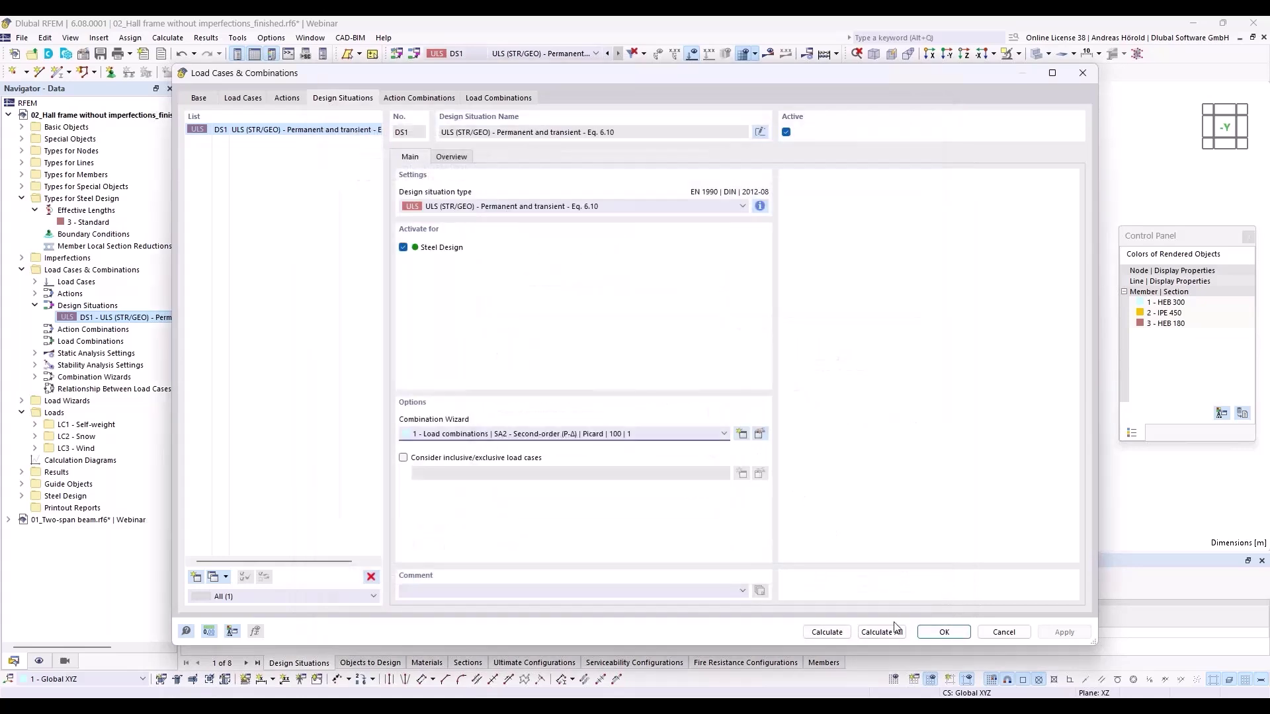
{"action": "left_click", "coordinate": [881, 632]}
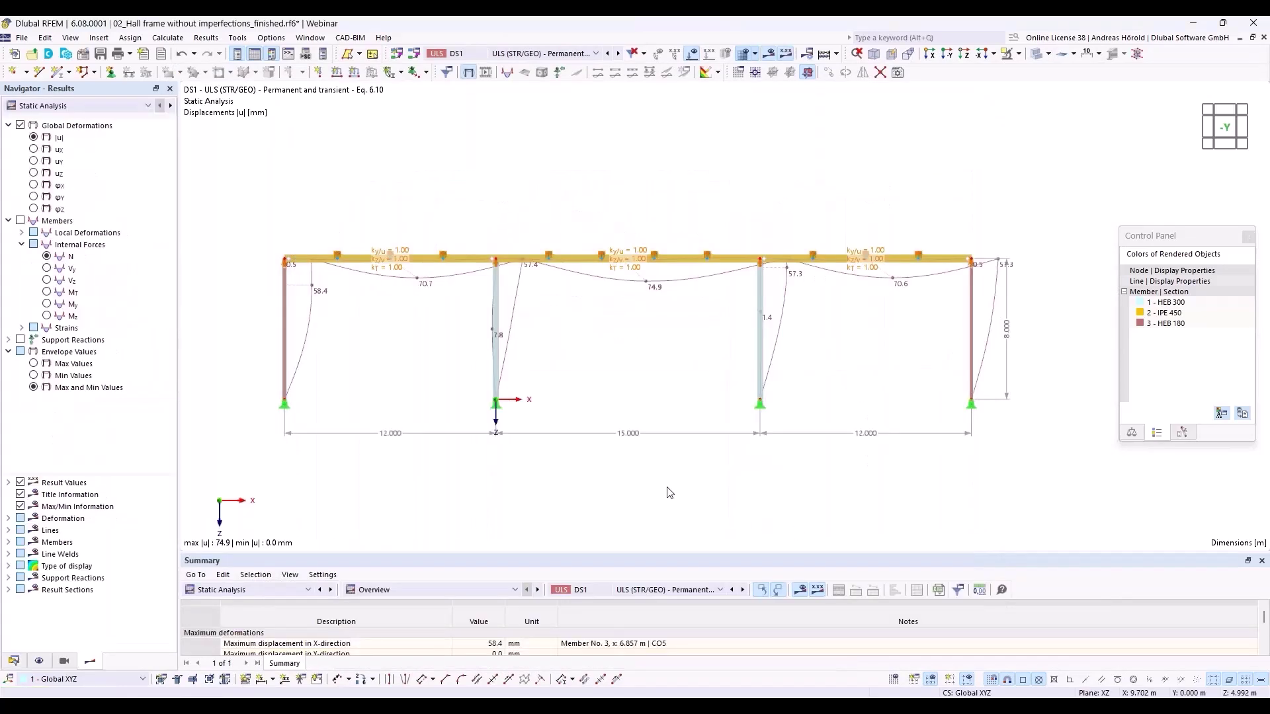
- Review the steel design's Design Ratios on Members in an enlarged table, and switch to the PowerPoint presentation
{"action": "left_click", "coordinate": [265, 589]}
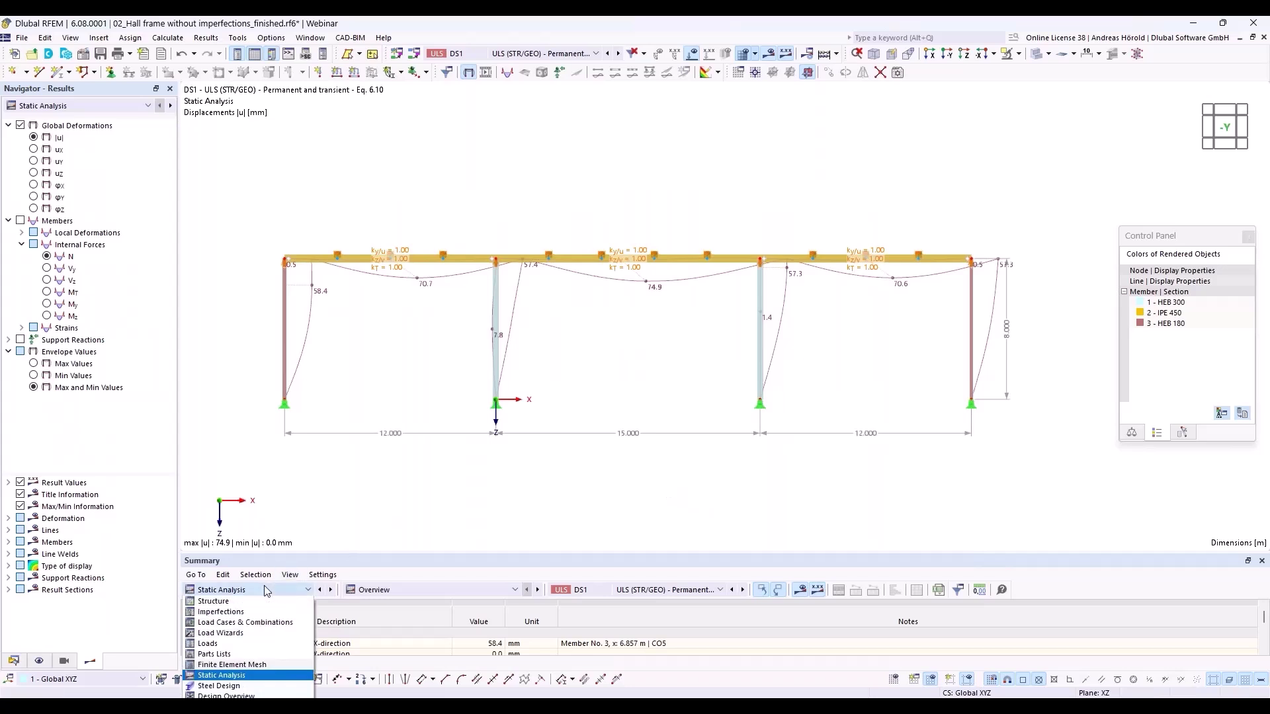
{"action": "left_click", "coordinate": [259, 686]}
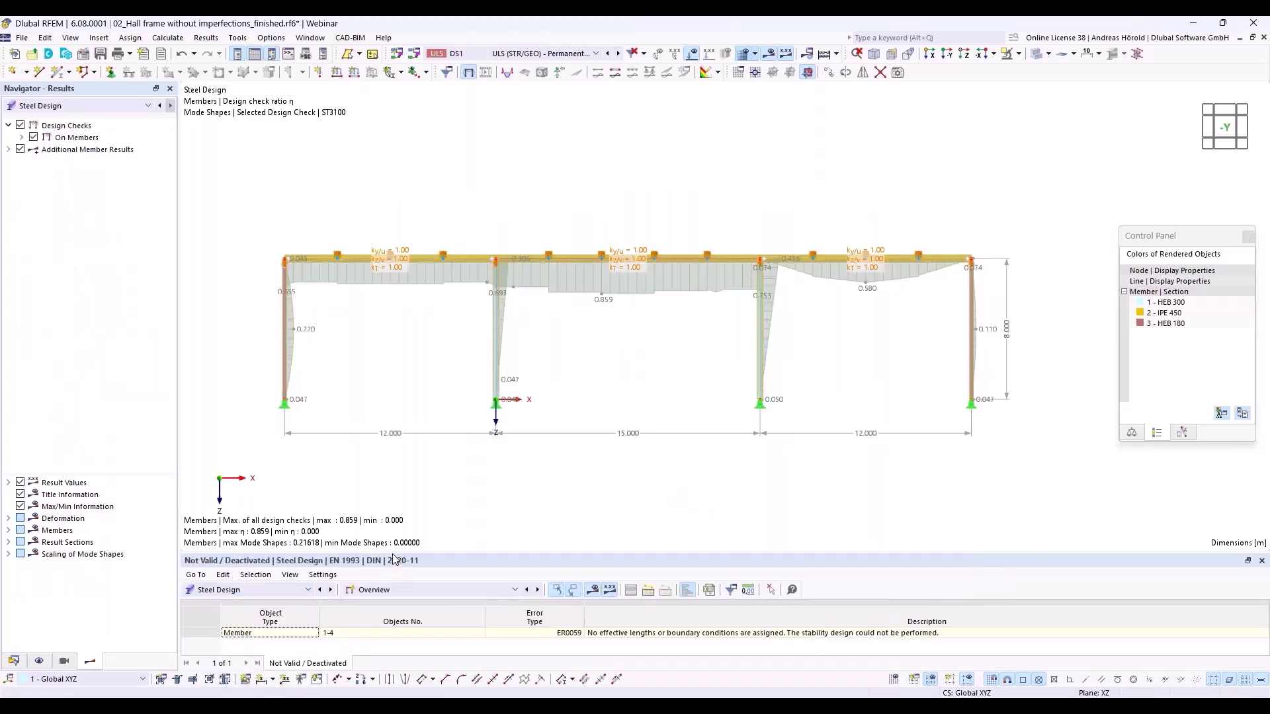
{"action": "left_click_drag", "start_coordinate": [393, 556], "coordinate": [397, 458]}
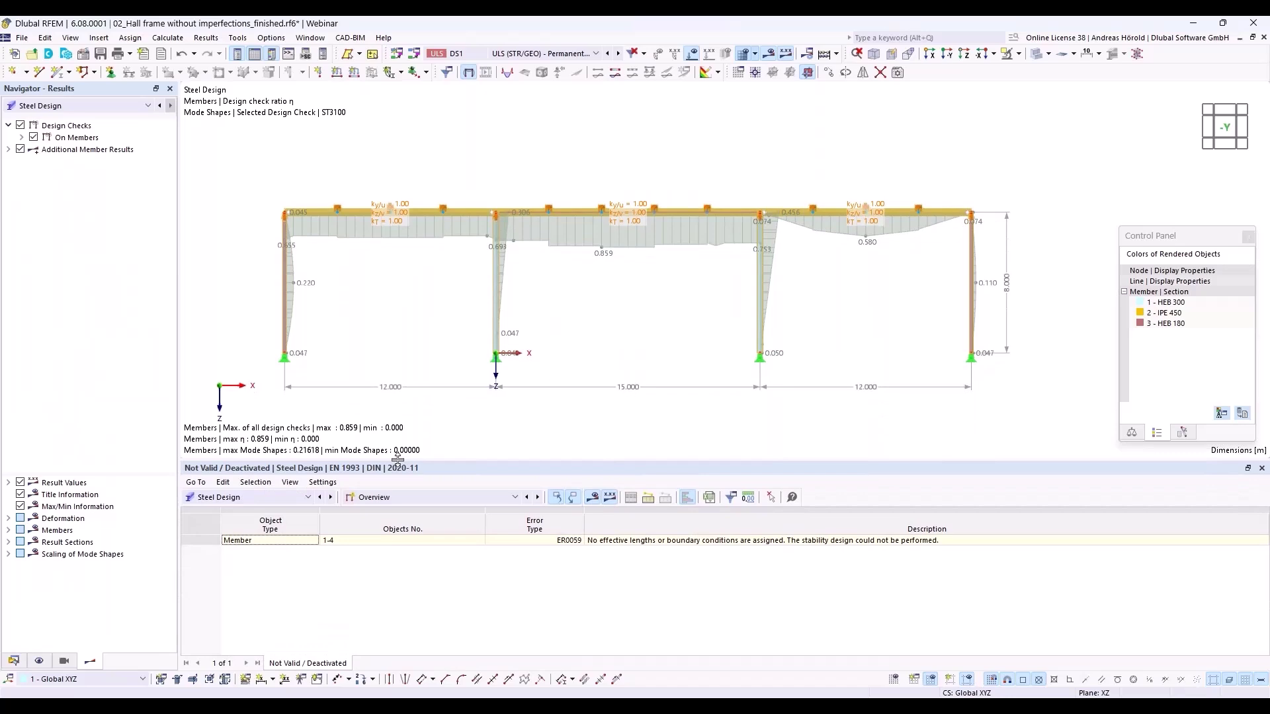
{"action": "left_click", "coordinate": [439, 493]}
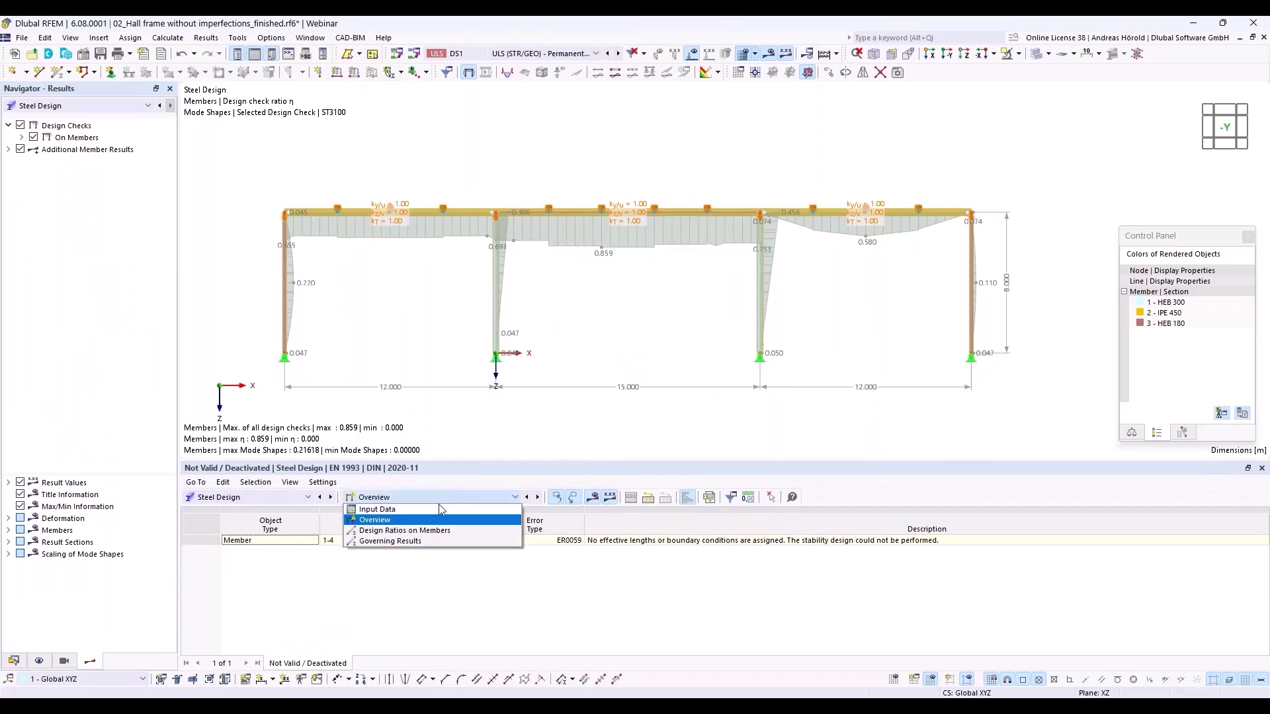
{"action": "left_click", "coordinate": [441, 536]}
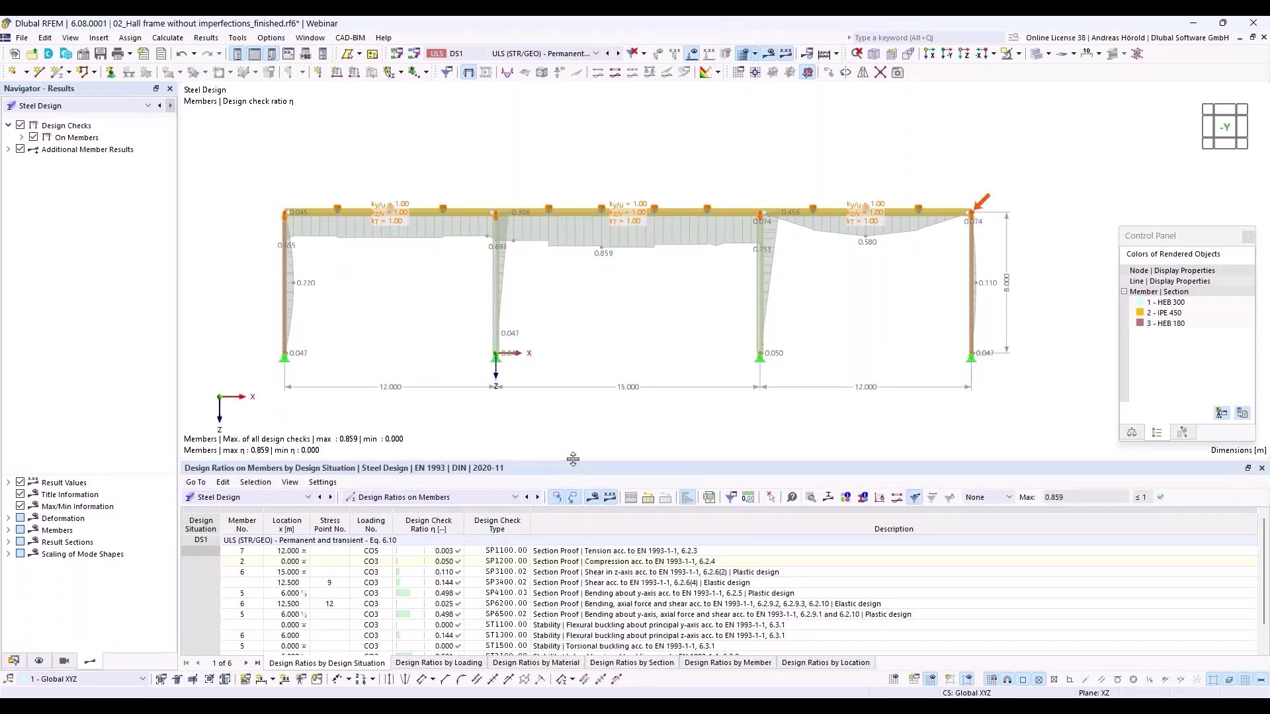
{"action": "left_click_drag", "start_coordinate": [572, 452], "coordinate": [589, 400]}
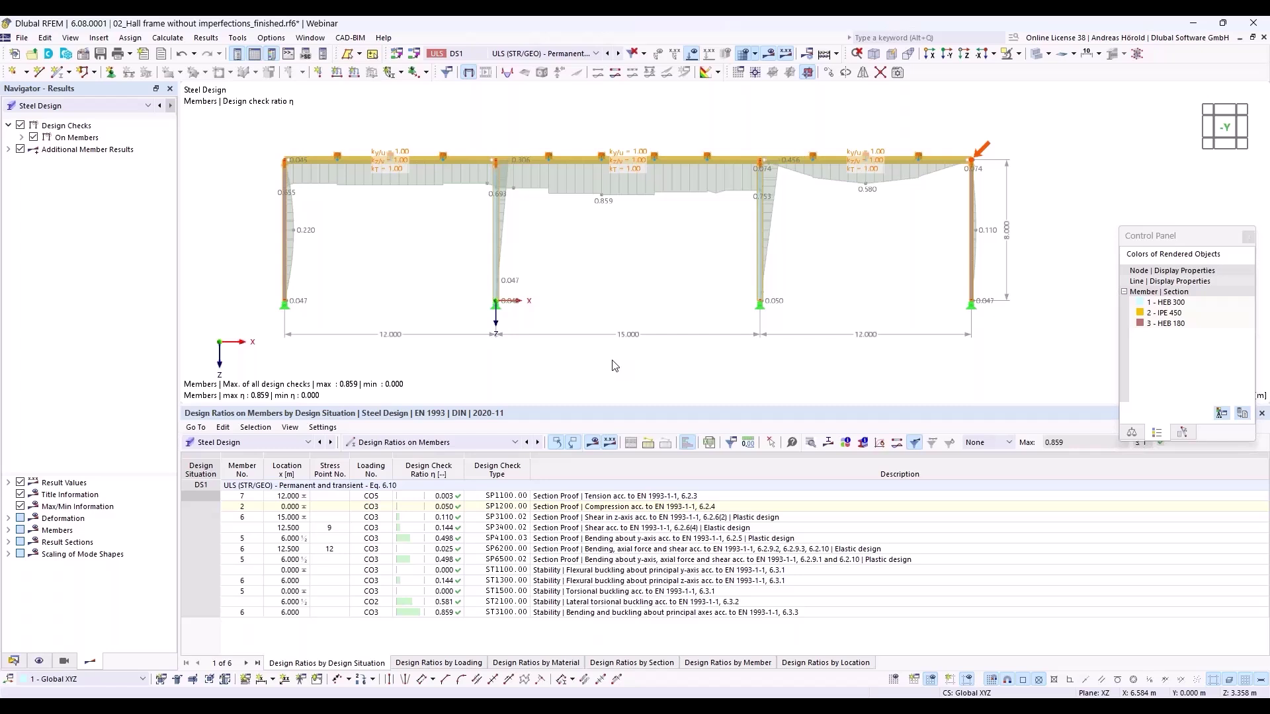
{"action": "key", "text": "alt+Tab"}
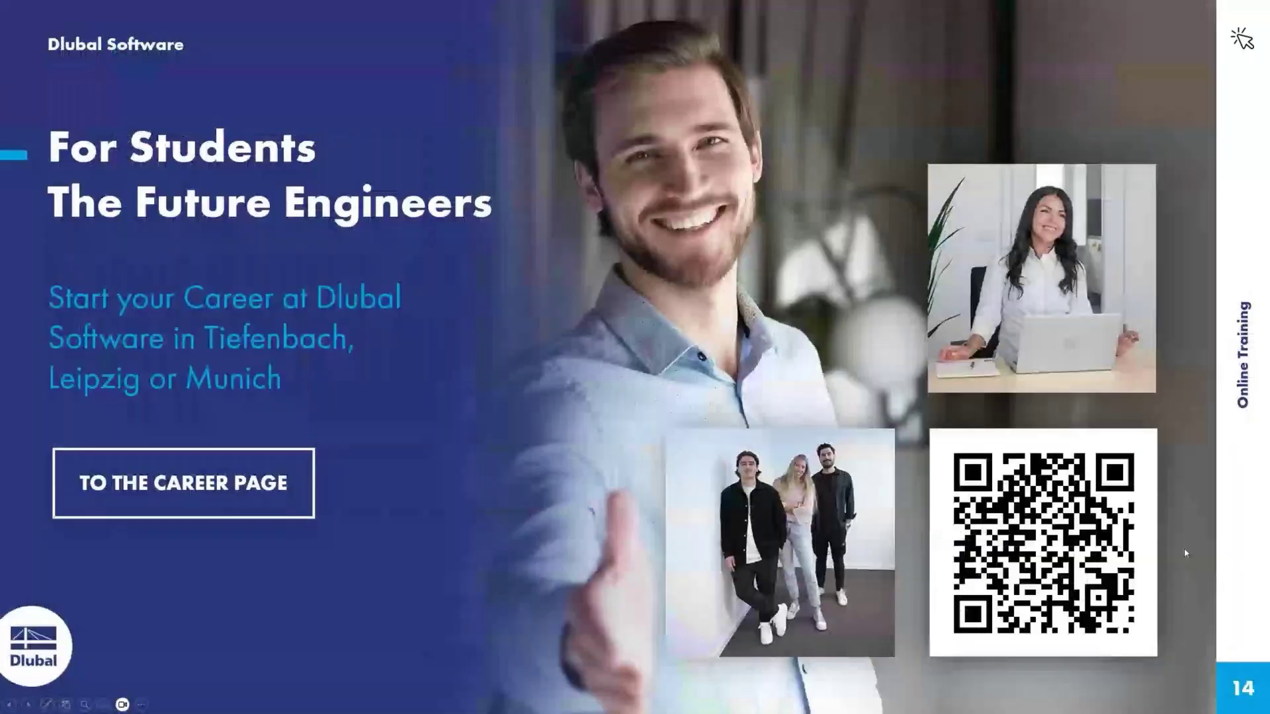